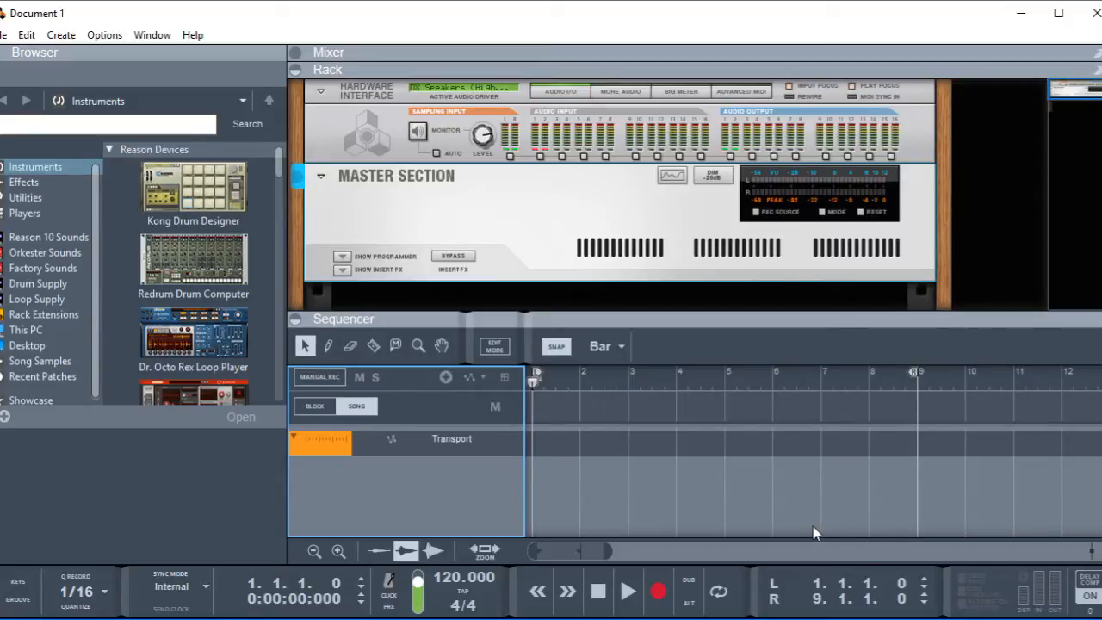
Step: Expand the sequencer to fill the document window and hide the browser
left_click(1021, 13)
left_click_drag(655, 313, 622, 56)
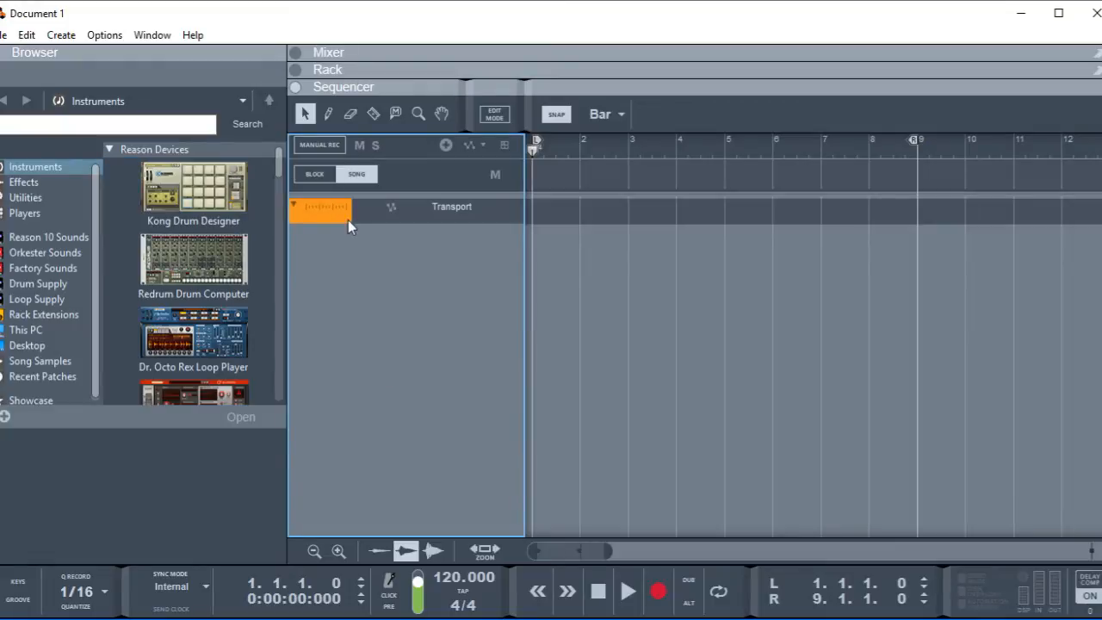
left_click(0, 54)
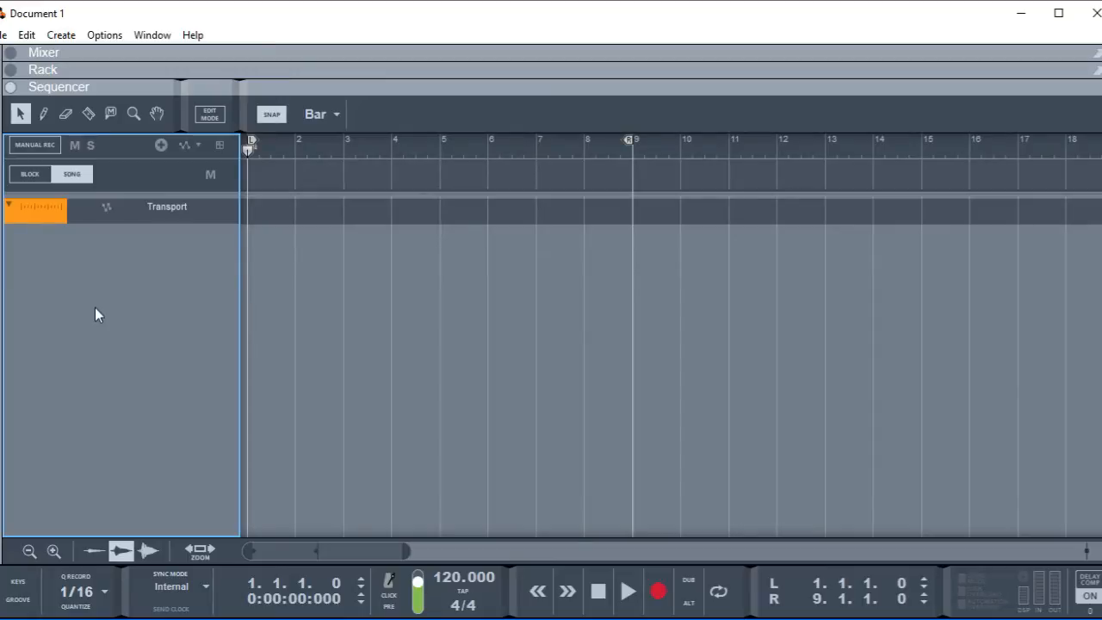
Step: Save the empty song to the Desktop as TEMPLATE REASON 10
left_click(5, 38)
left_click(41, 182)
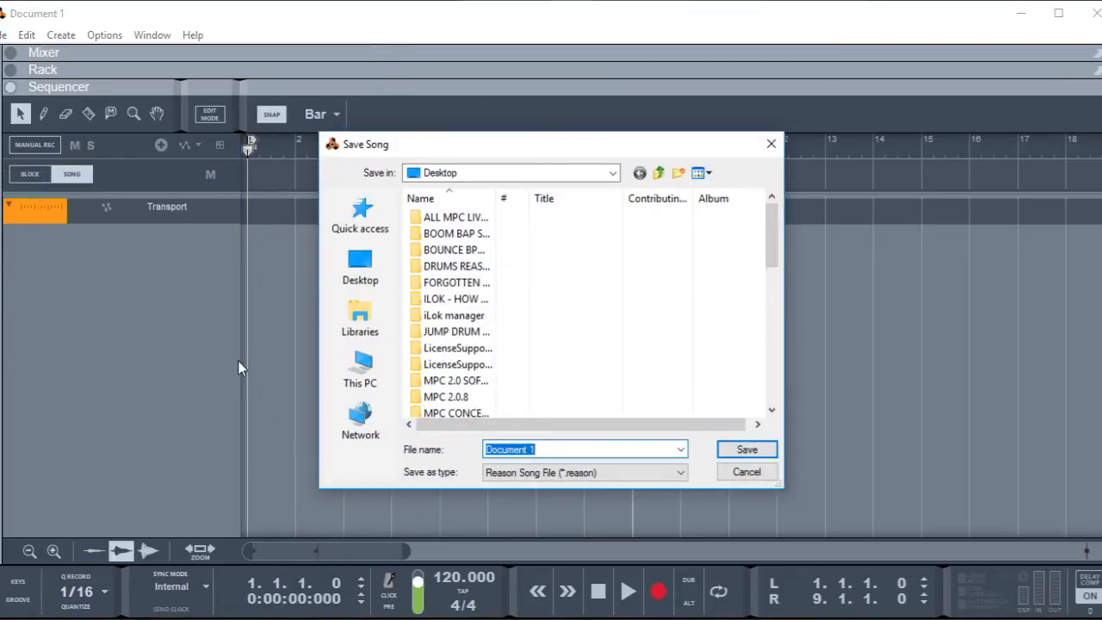
left_click(352, 277)
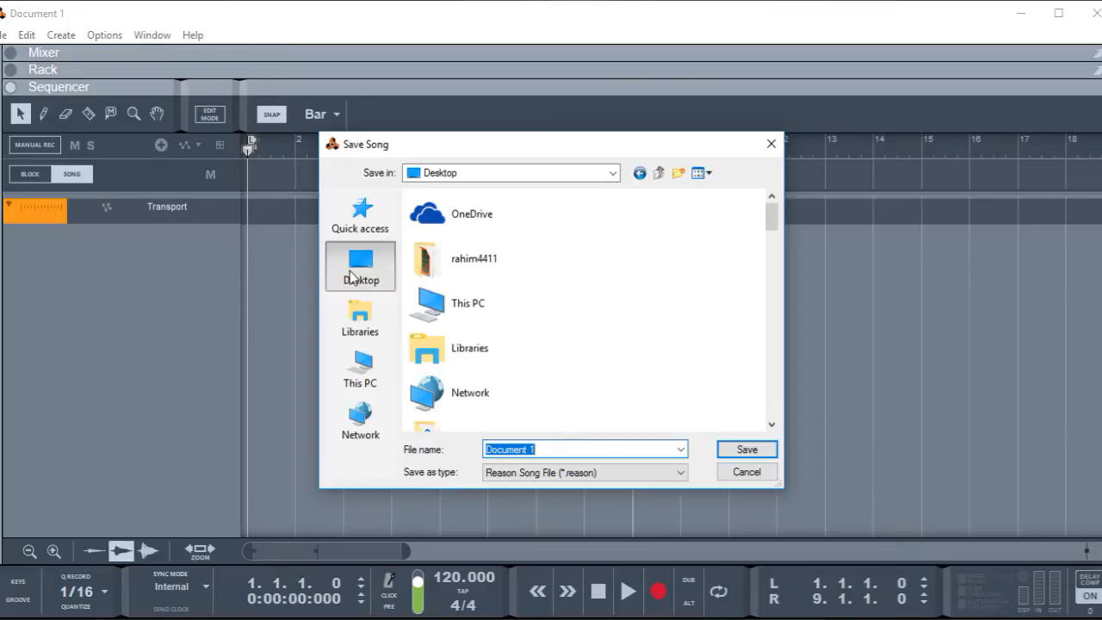
type("TEP")
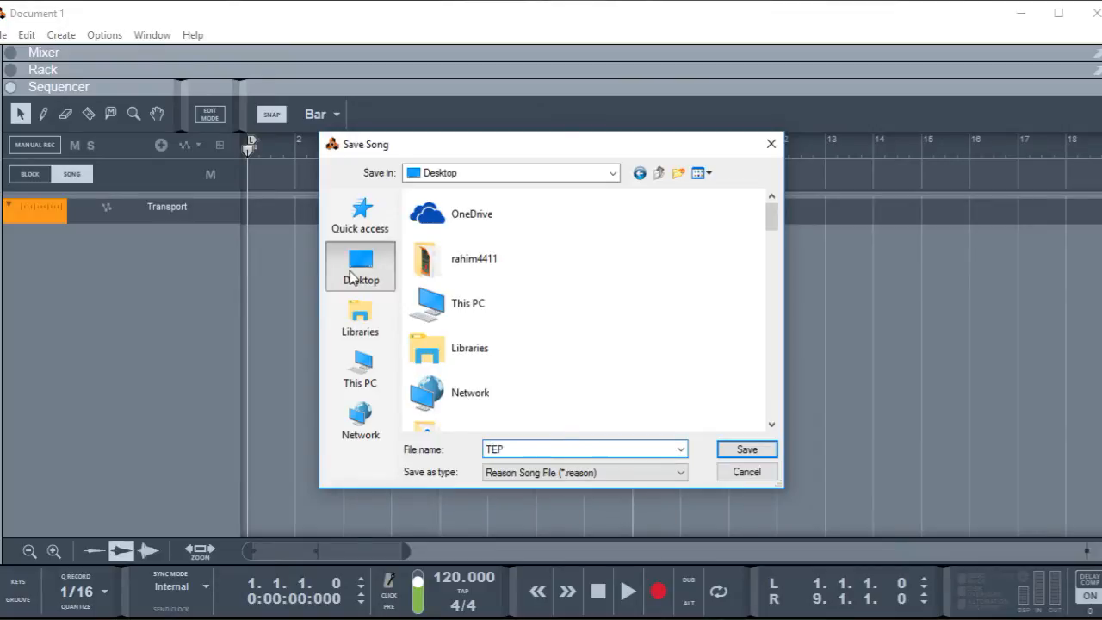
key("BackSpace")
type("MPTQA")
key("BackSpace")
key("BackSpace")
key("BackSpace")
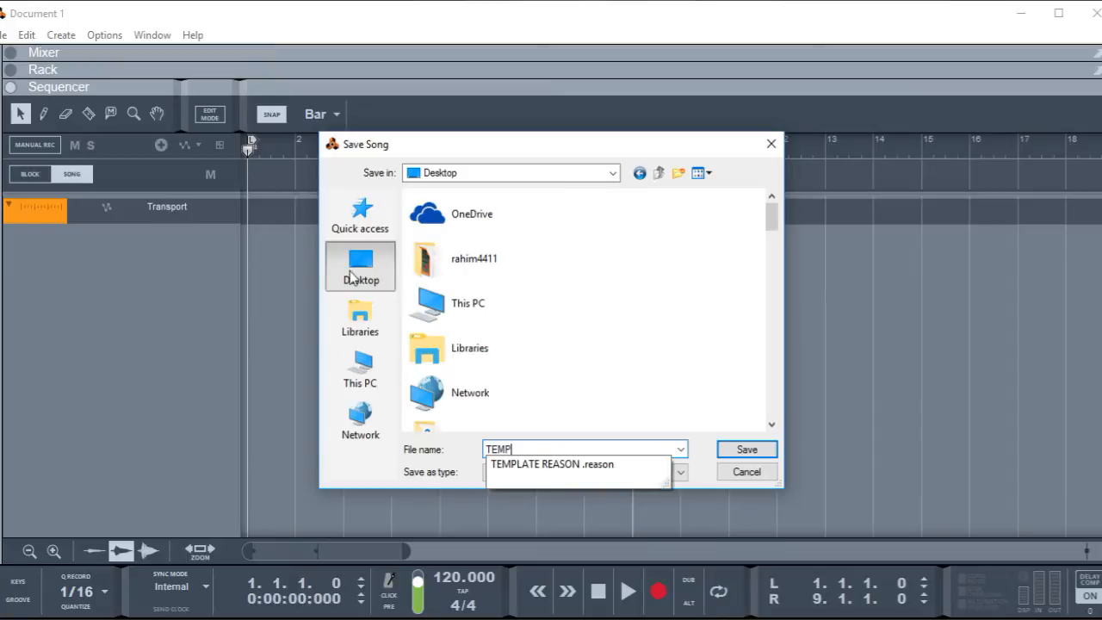
type("T")
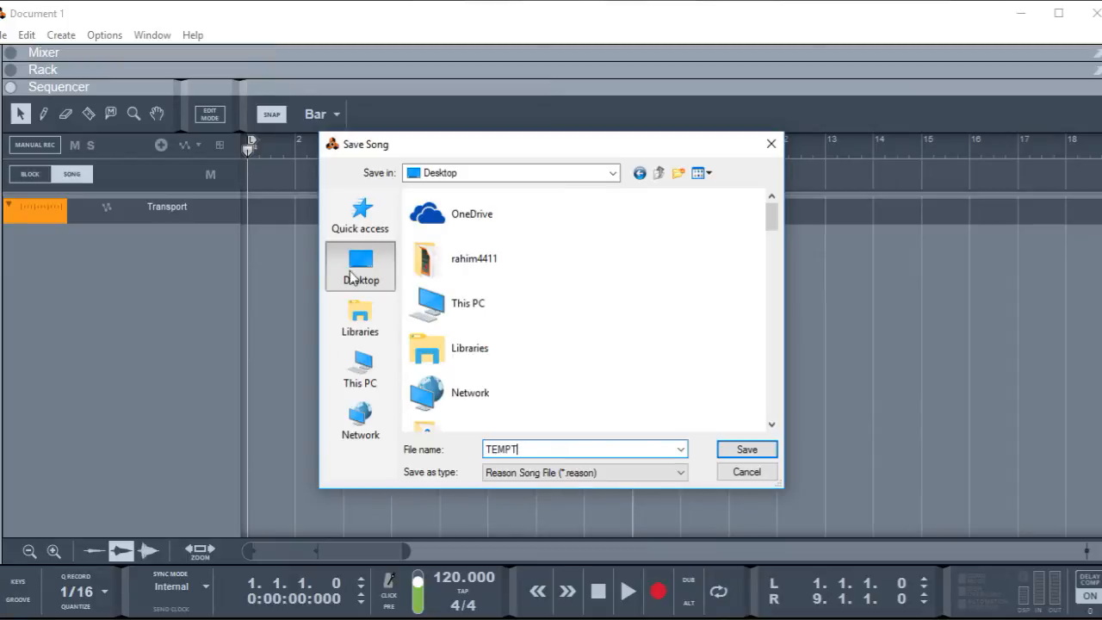
key("BackSpace")
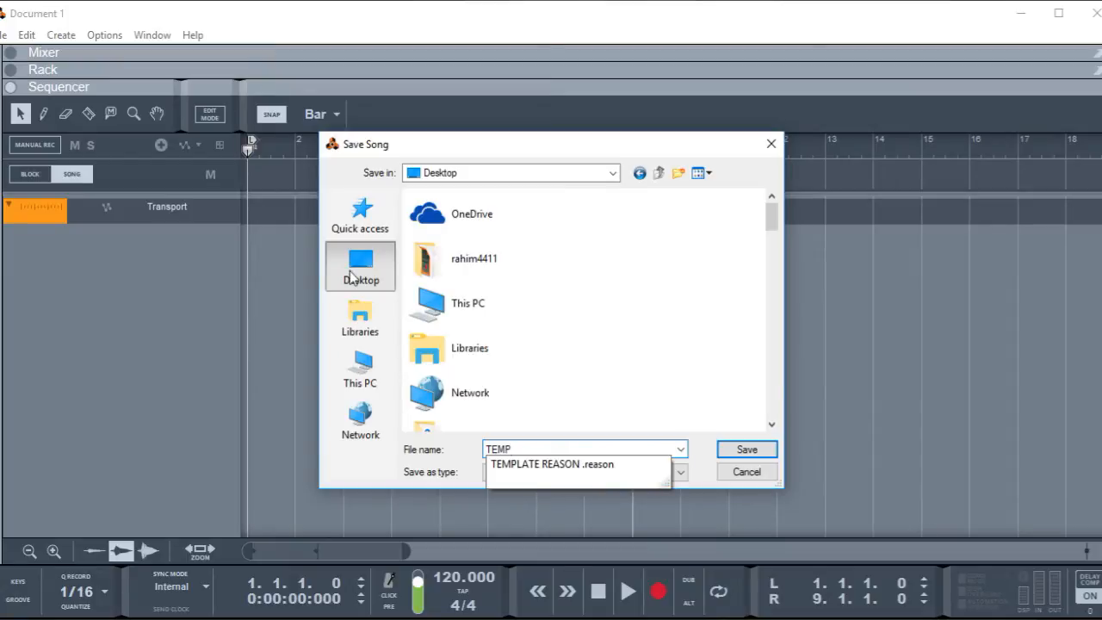
type("PLA")
key("BackSpace")
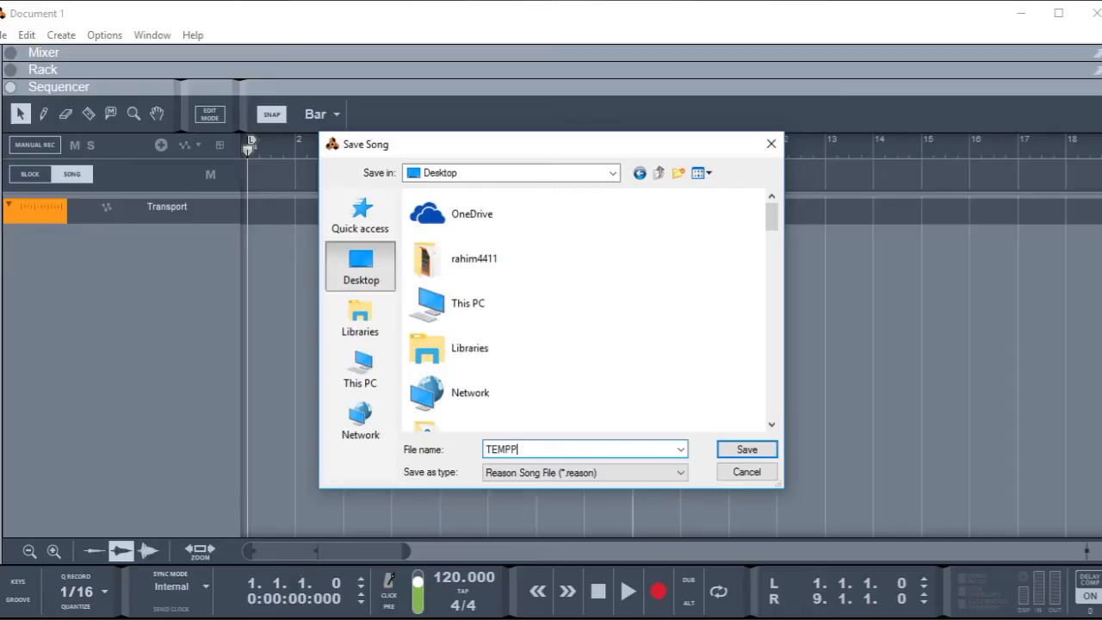
key("BackSpace")
key("BackSpace")
type("LATE R")
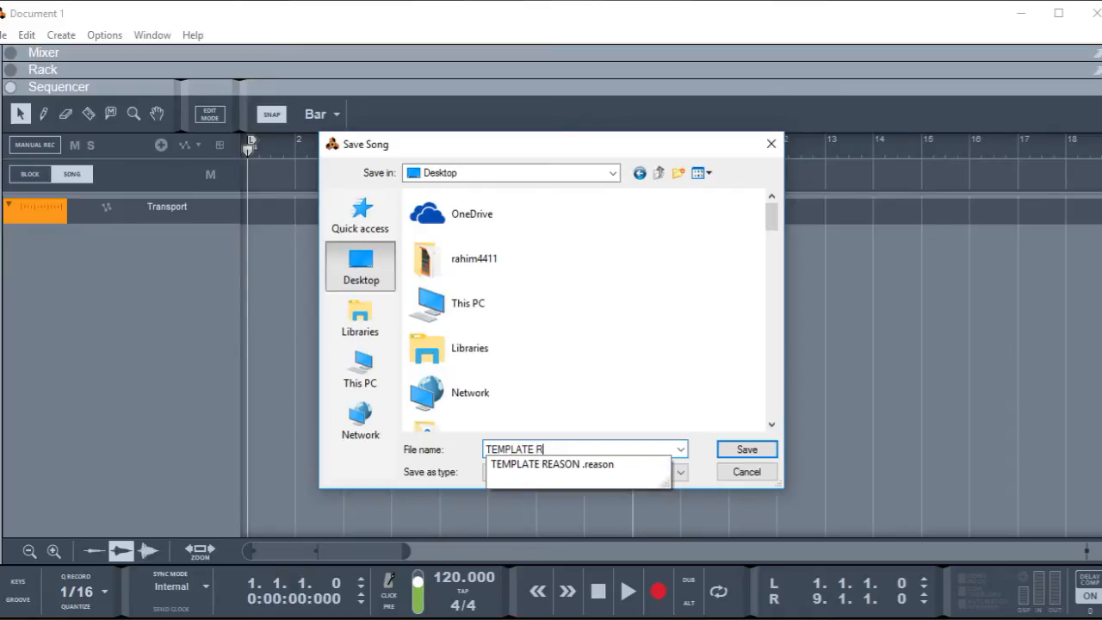
type("EASON 10")
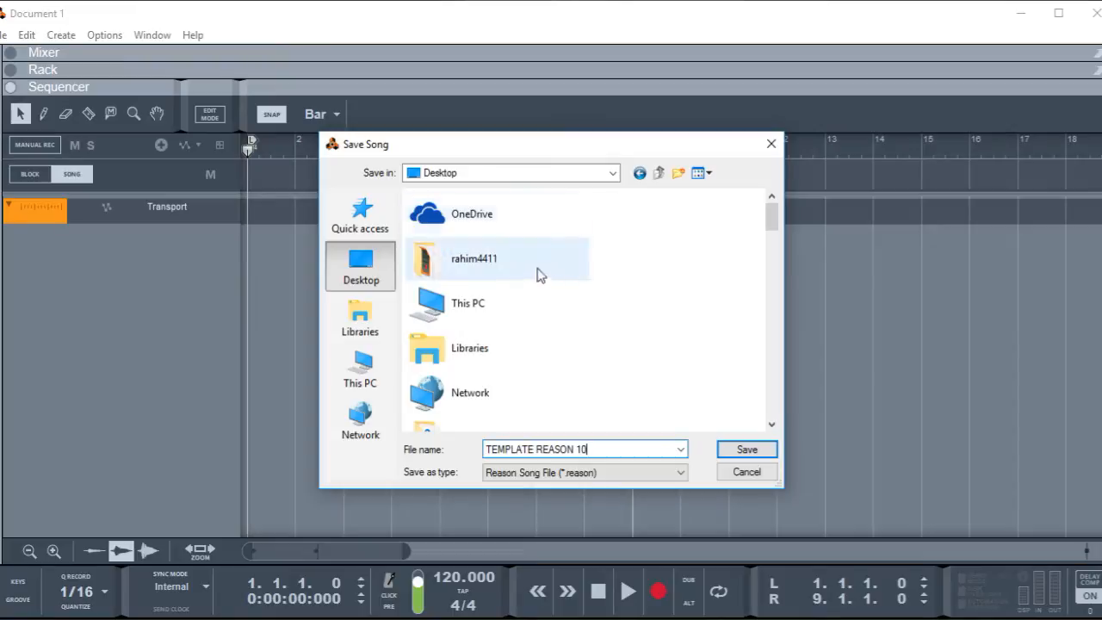
left_click(743, 450)
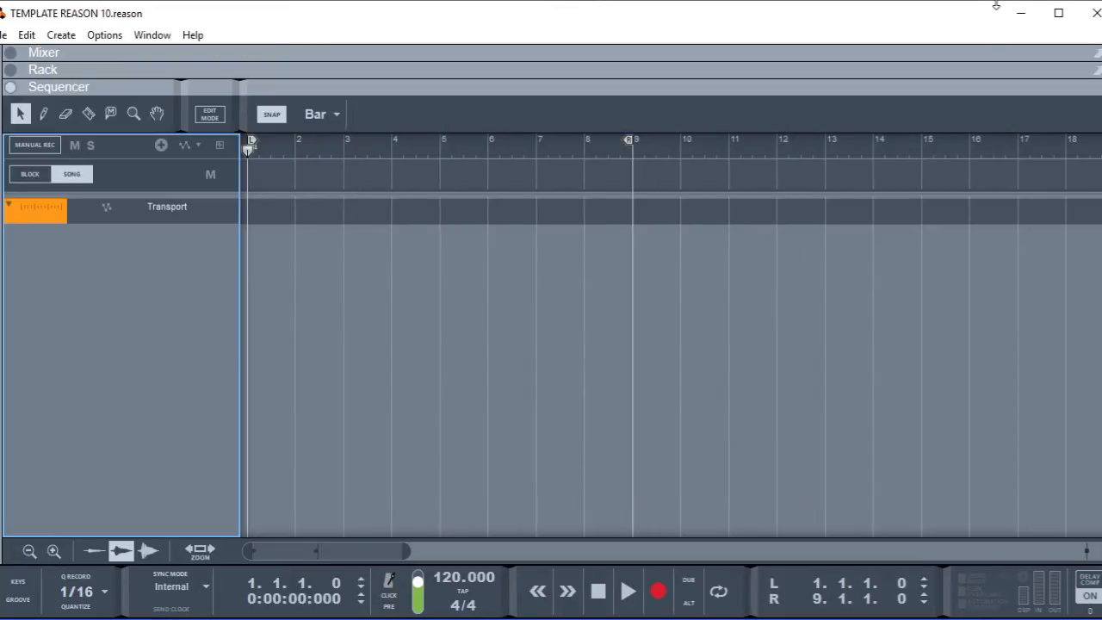
Step: On the Windows desktop, move the TEMPLATE REASON 10 file to the free spot below the MPC LIVE DRUMS folder and open it
left_click(1021, 13)
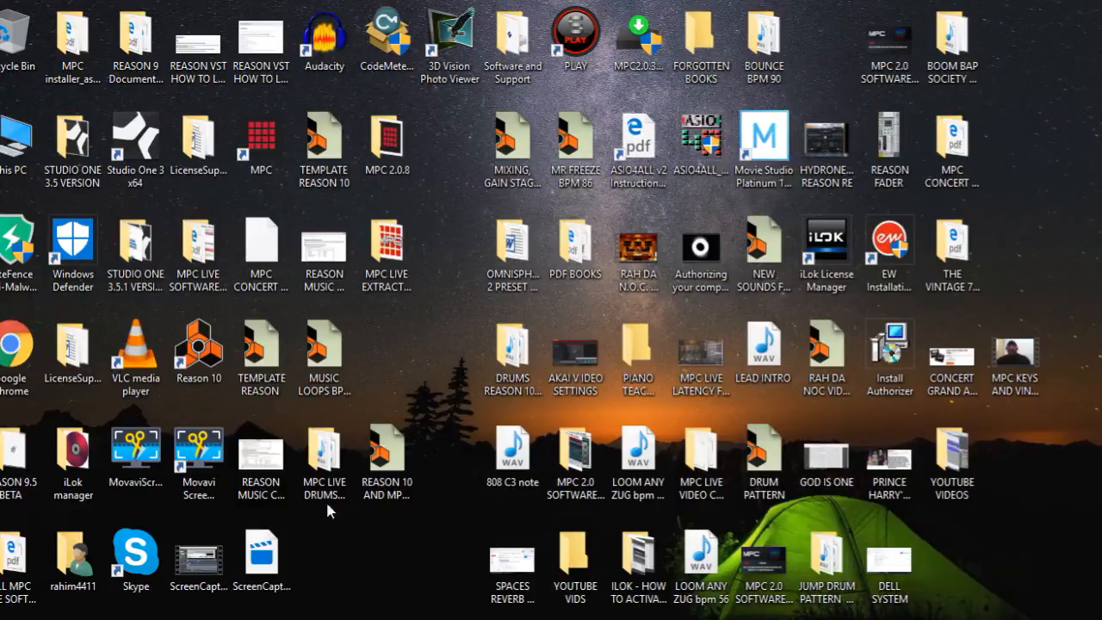
left_click_drag(325, 159, 349, 564)
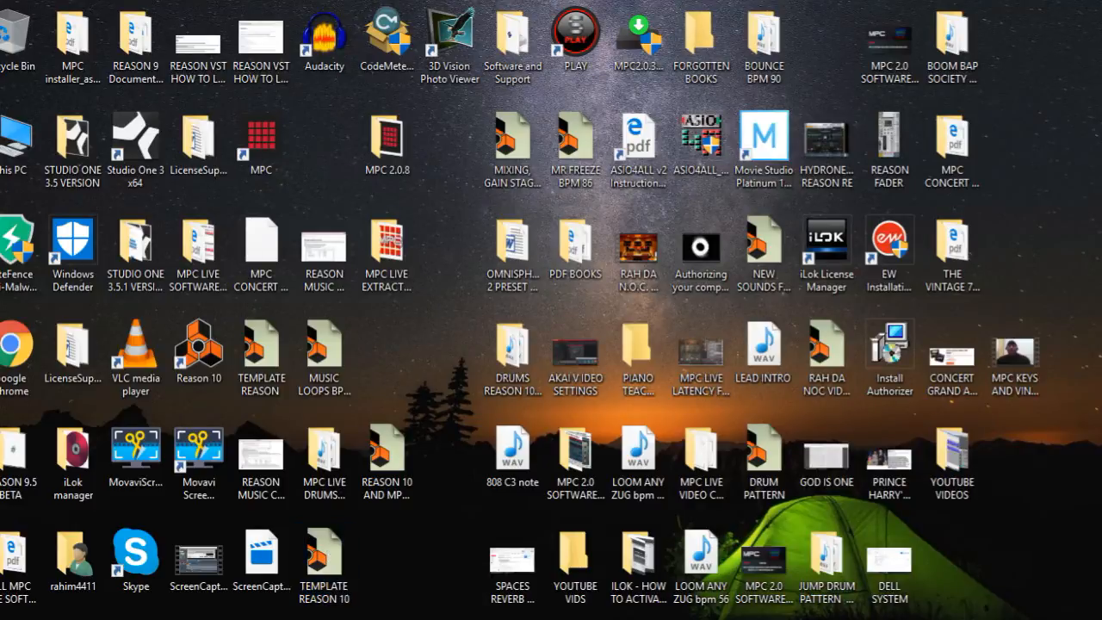
double_click(325, 564)
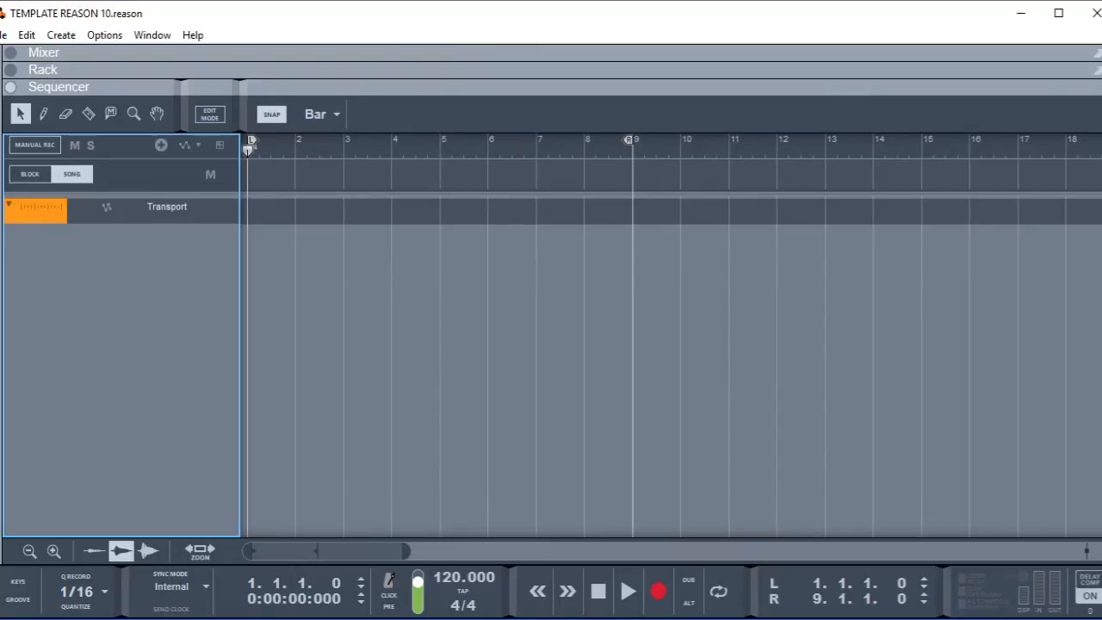
Step: Save a copy of the template song to the Desktop under the name THE JUMP OFF
left_click(4, 34)
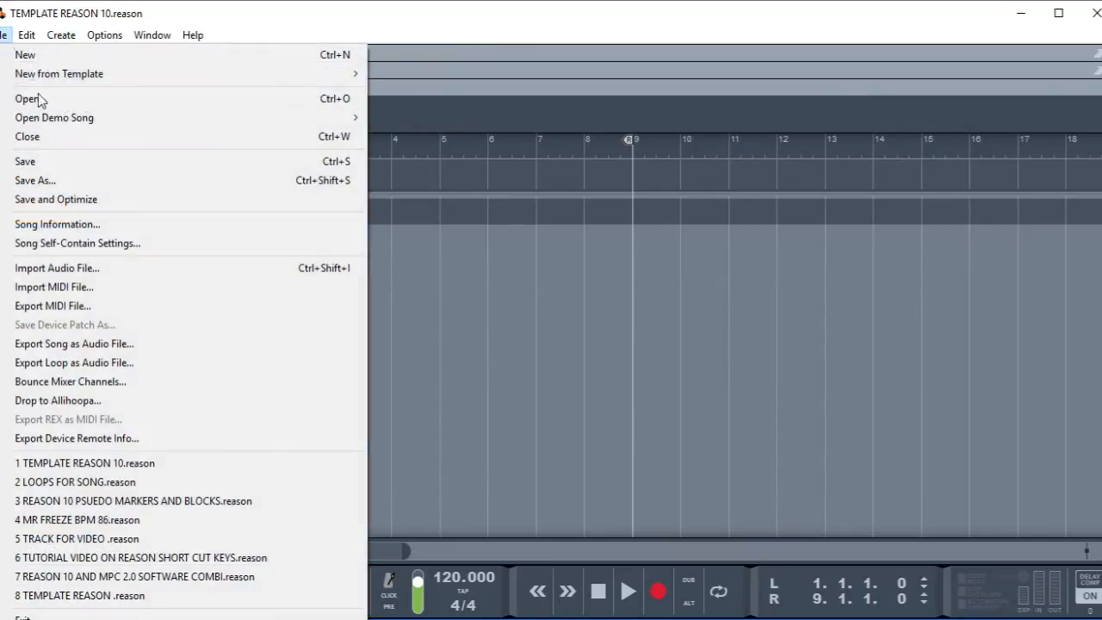
left_click(51, 182)
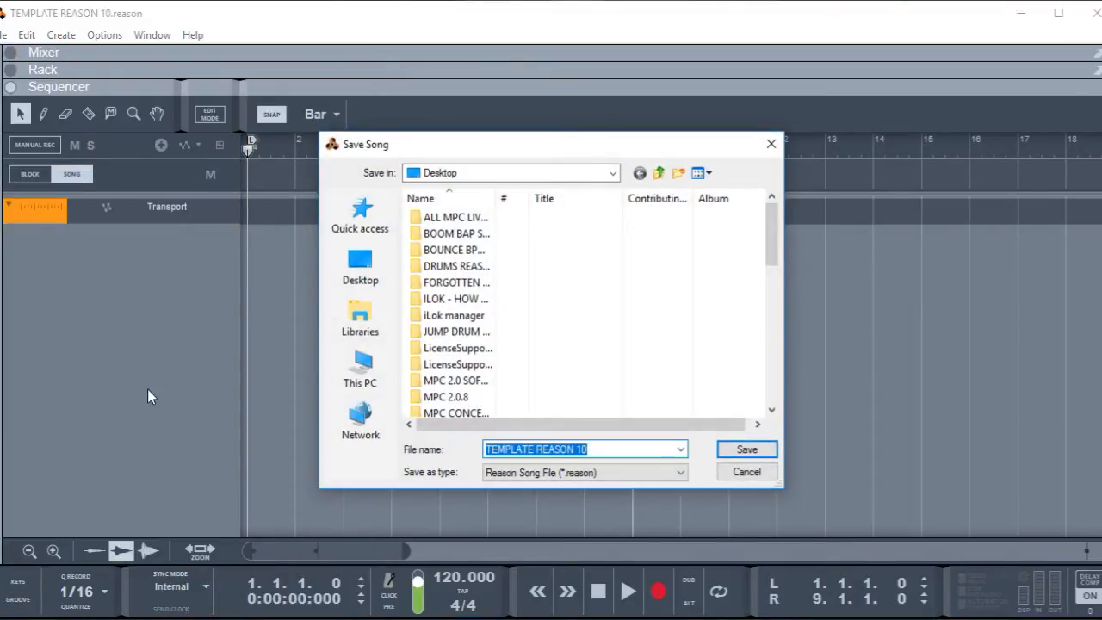
type("THE")
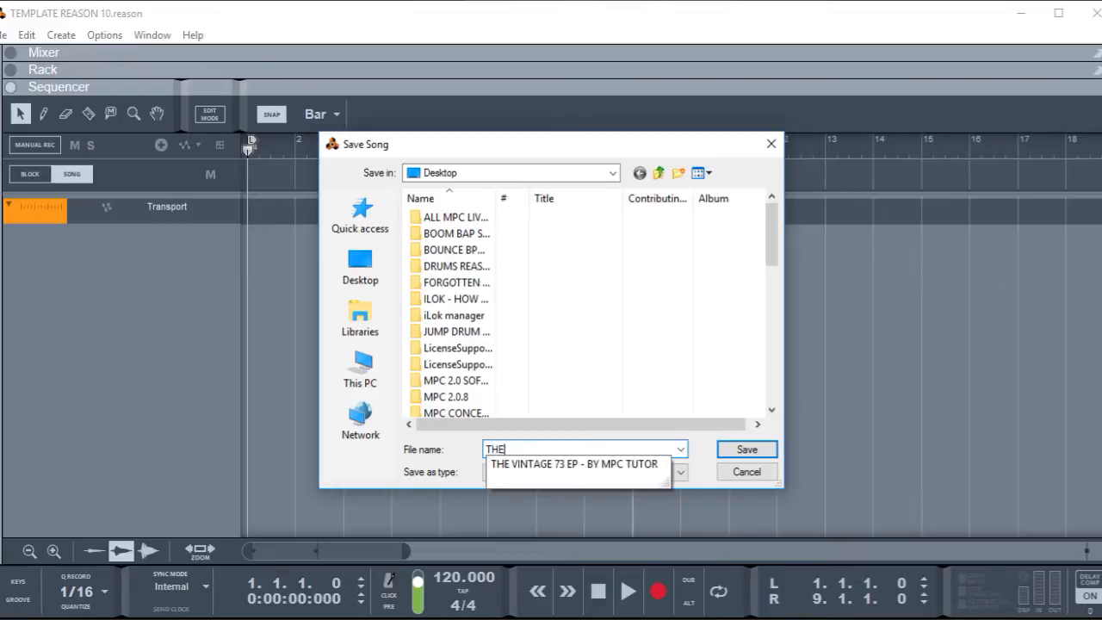
type(" JUMP OFF")
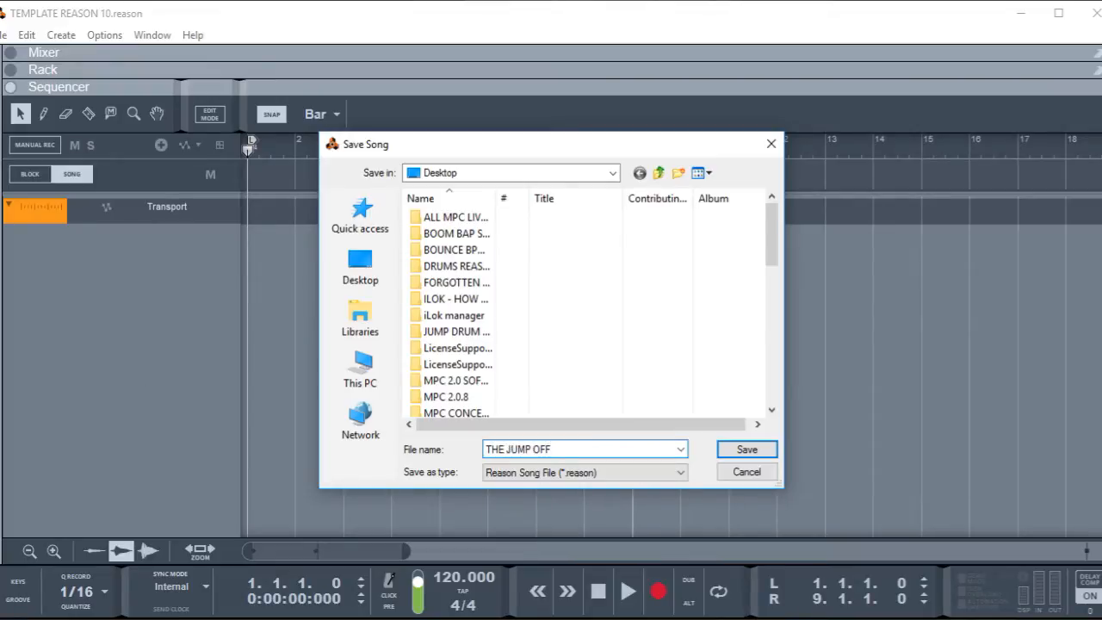
left_click(372, 282)
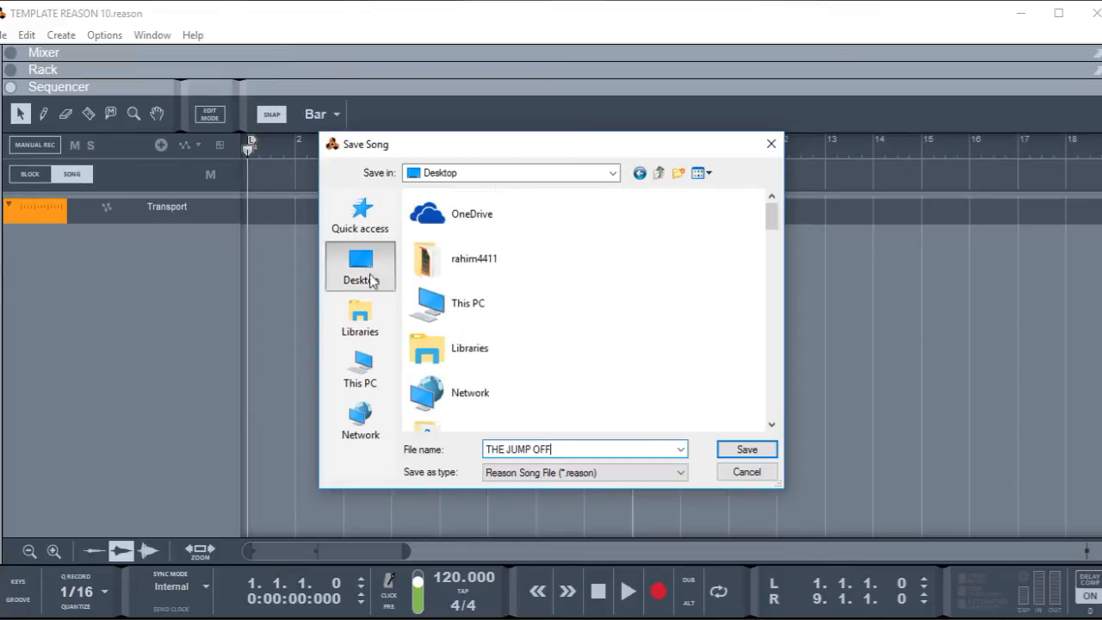
left_click(742, 449)
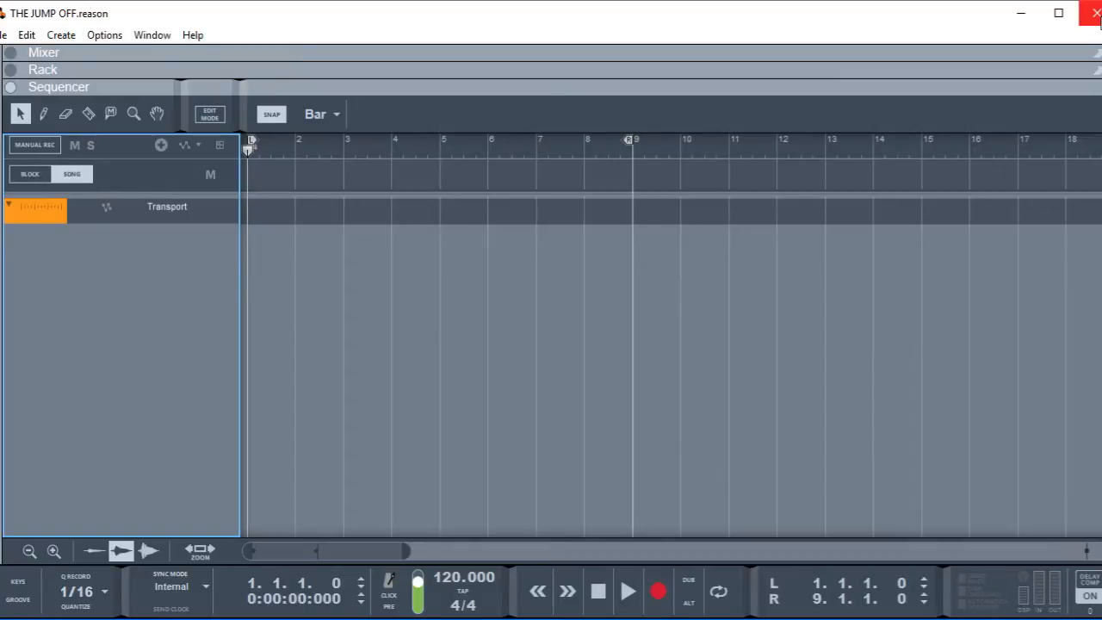
Step: Close THE JUMP OFF song and reopen TEMPLATE REASON 10 from the desktop
left_click(1095, 13)
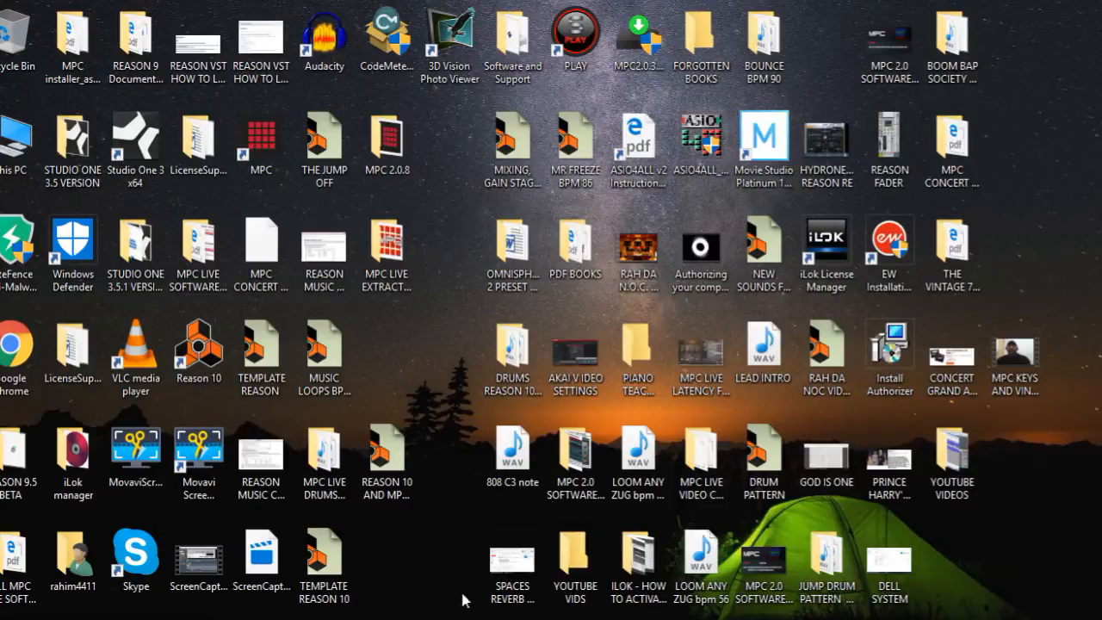
double_click(336, 564)
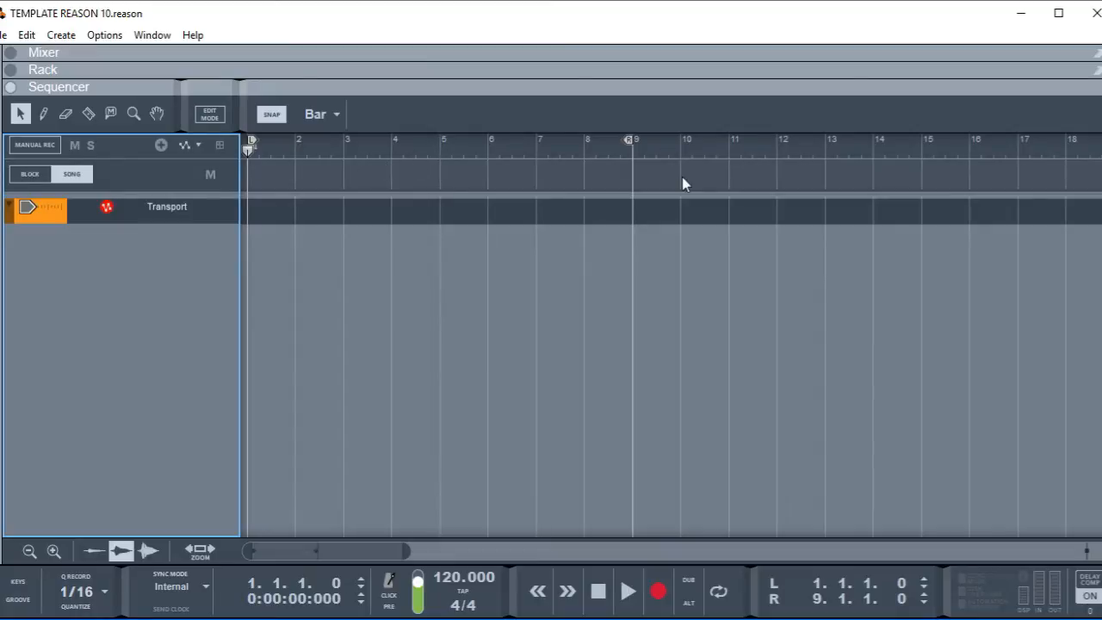
Step: Move the right loop locator to bar 5 and return it to bar 9
left_click_drag(630, 148, 423, 186)
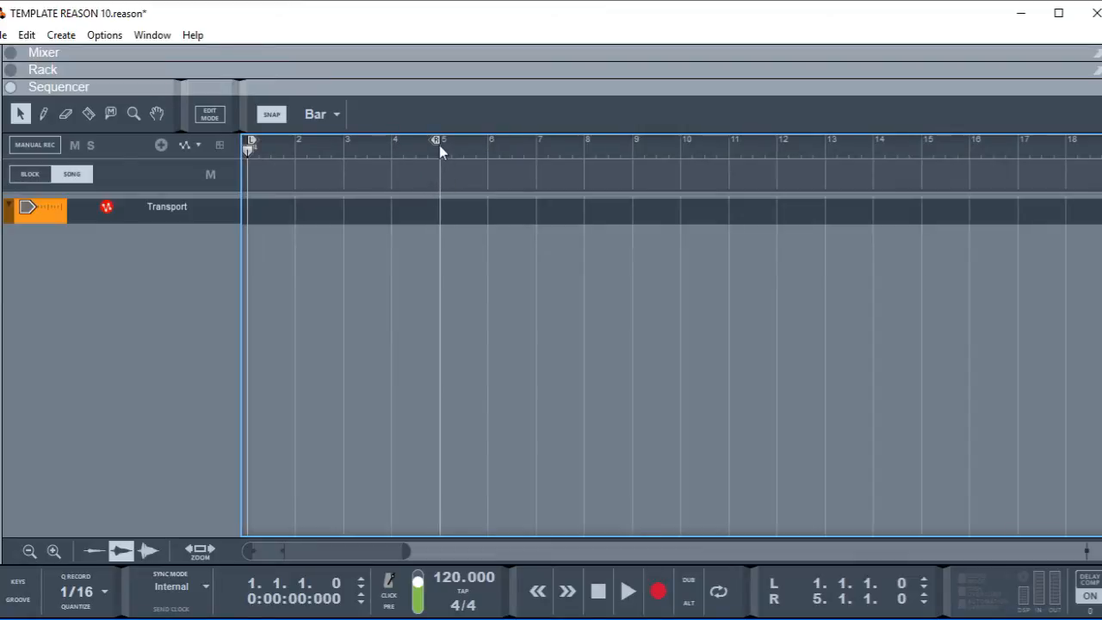
left_click_drag(438, 143, 632, 160)
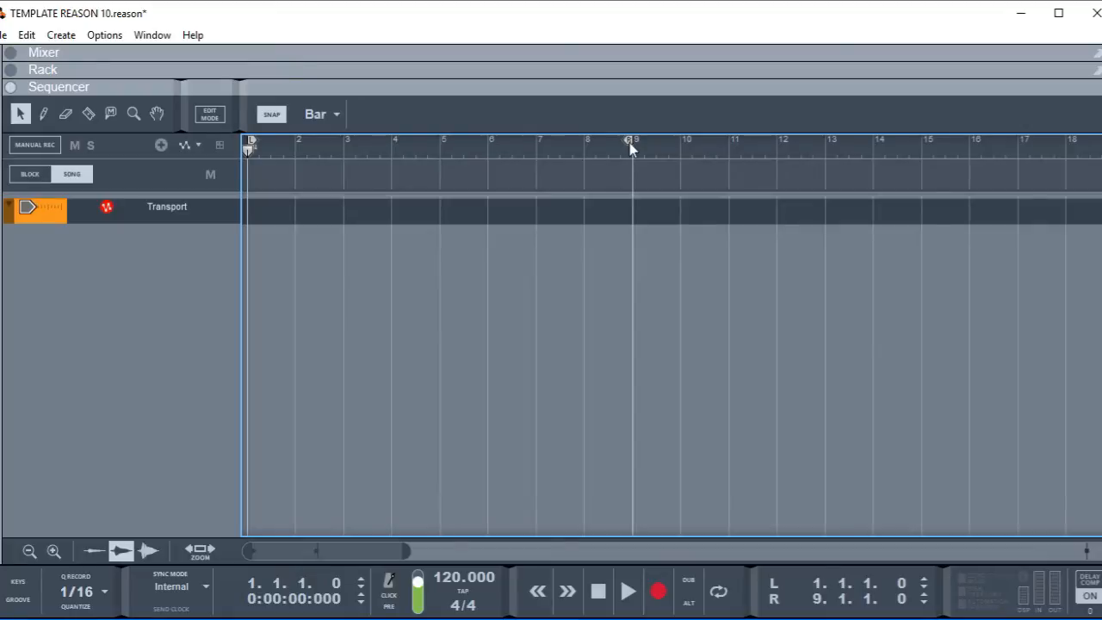
Step: Examine the eight-bar loop region in the sequencer timeline at closer and wider zoom levels
key("h")
key("h")
key("h")
key("h")
key("h")
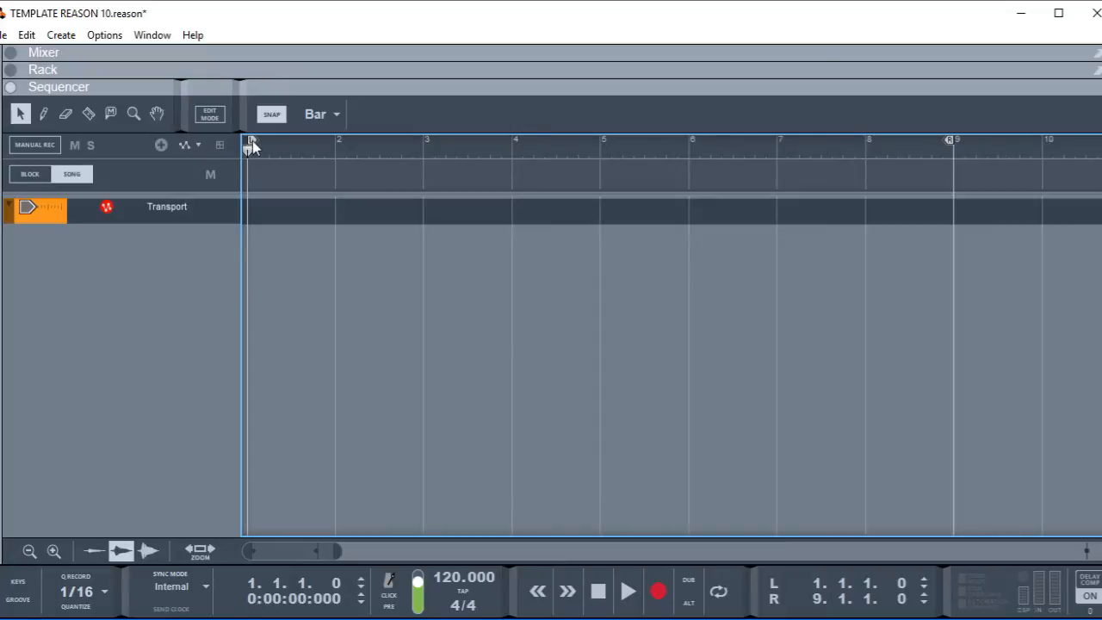
key("g")
key("g")
key("g")
key("g")
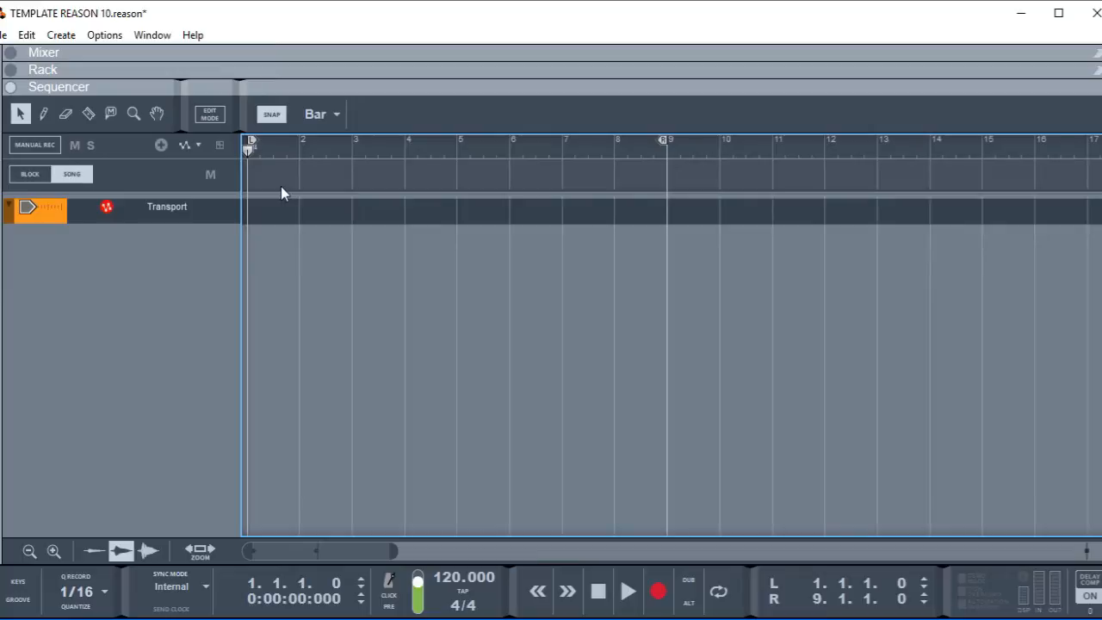
Step: Move the song end marker to bar 9, next to the right loop locator
scroll(281, 193, "down", 12)
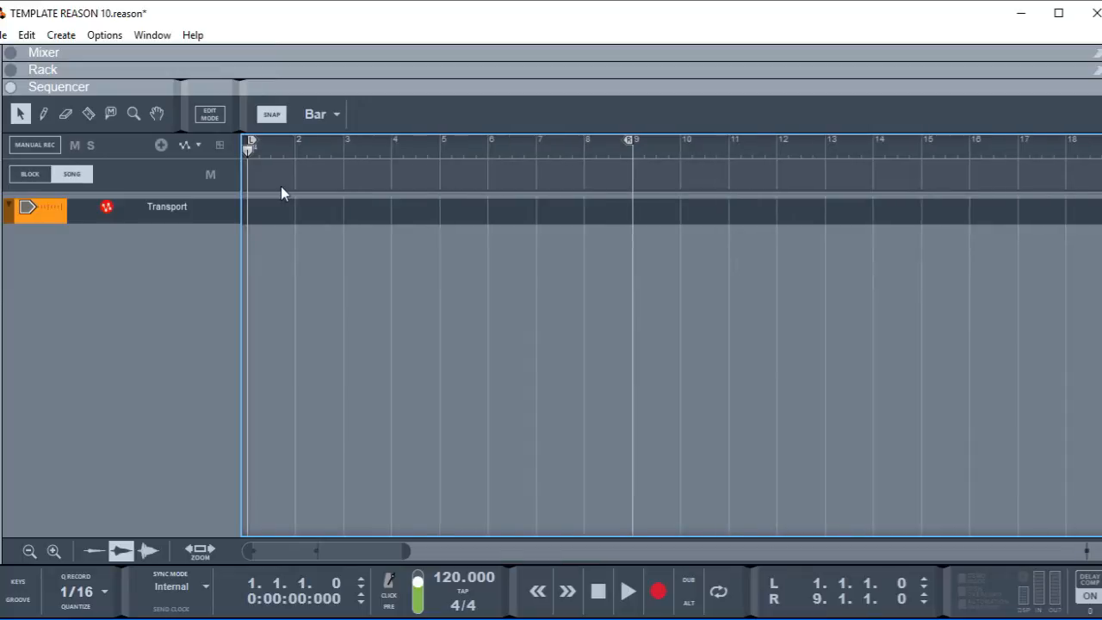
scroll(281, 186, "down", 8)
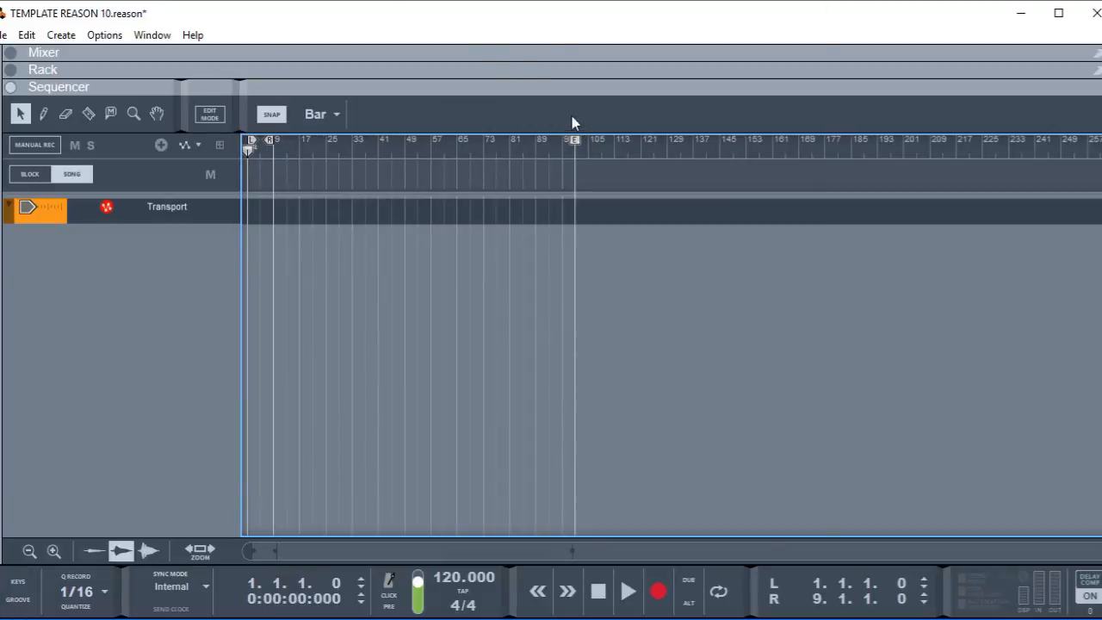
left_click_drag(576, 146, 274, 200)
scroll(273, 199, "up", 3)
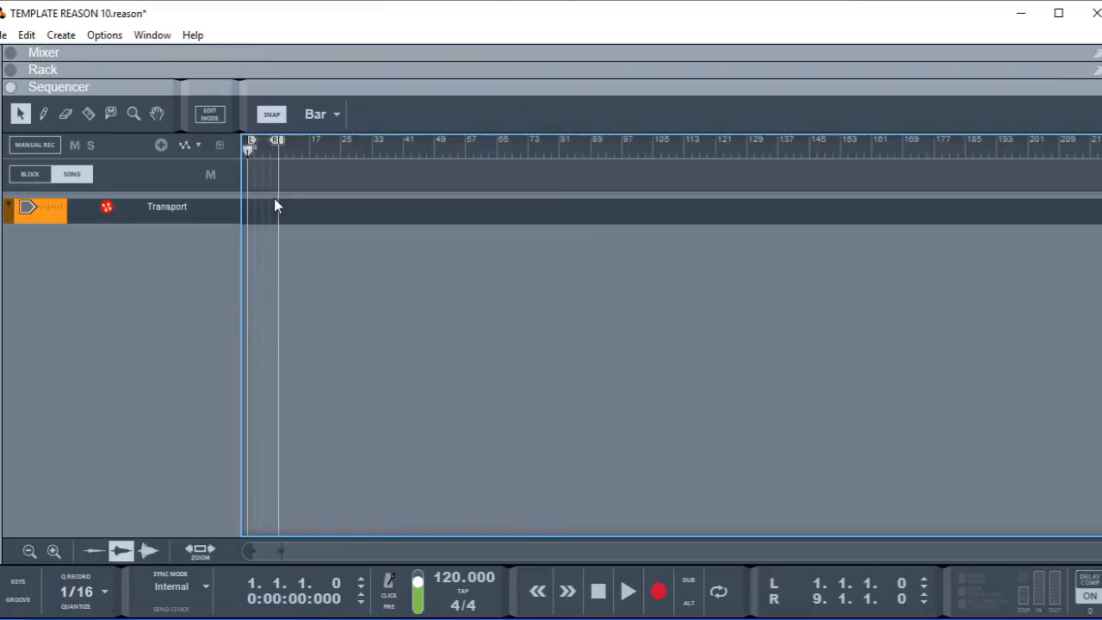
scroll(288, 192, "up", 3)
scroll(327, 194, "up", 5)
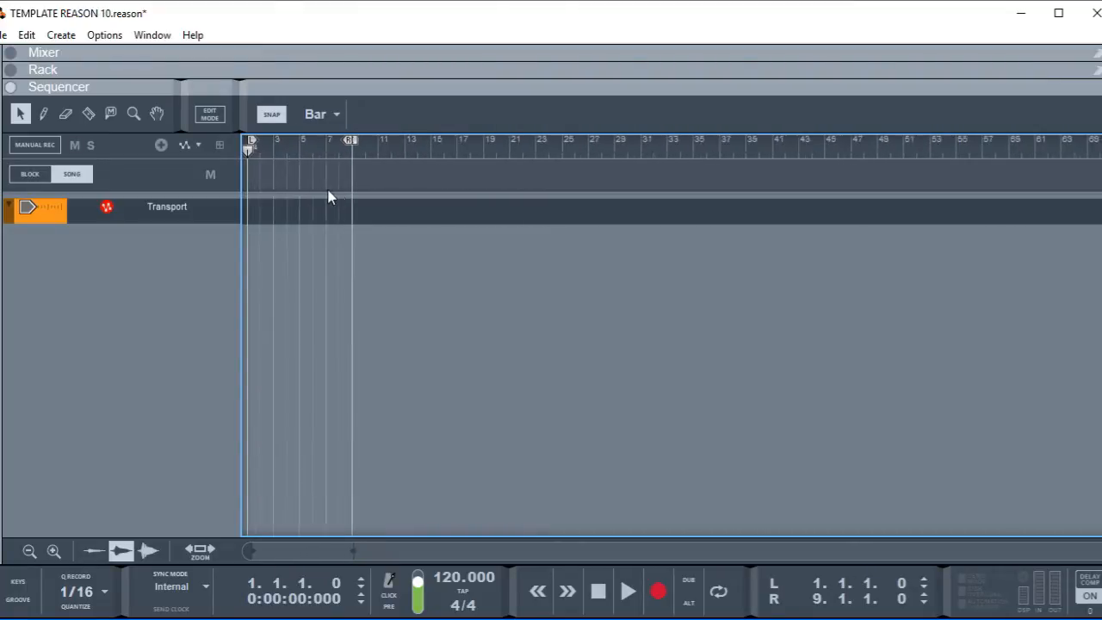
scroll(408, 195, "up", 4)
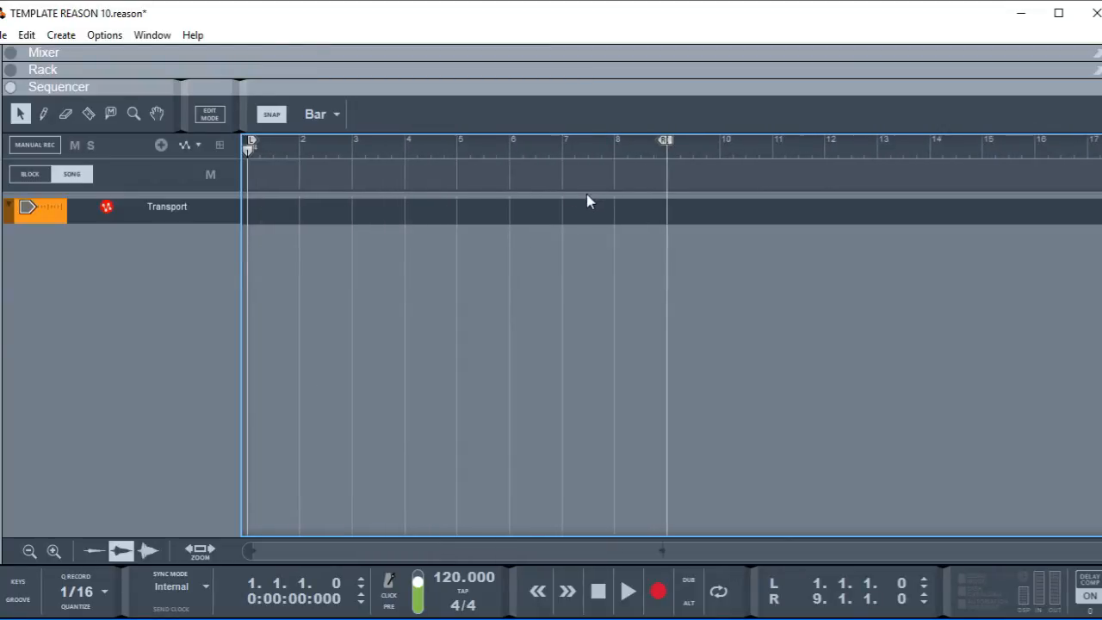
scroll(613, 201, "up", 4)
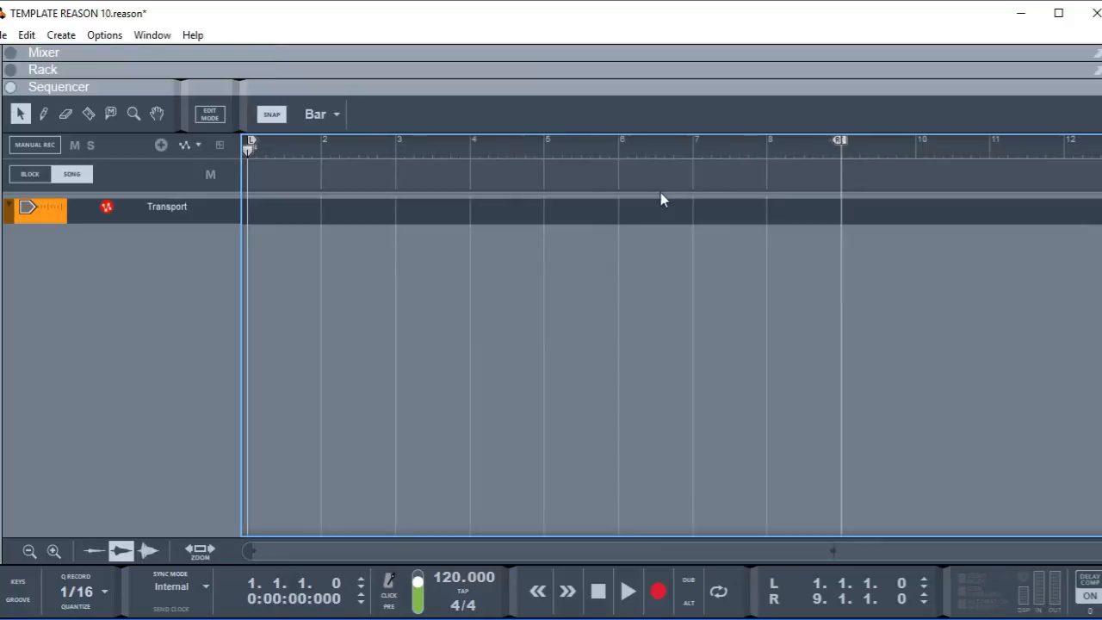
scroll(661, 200, "down", 8)
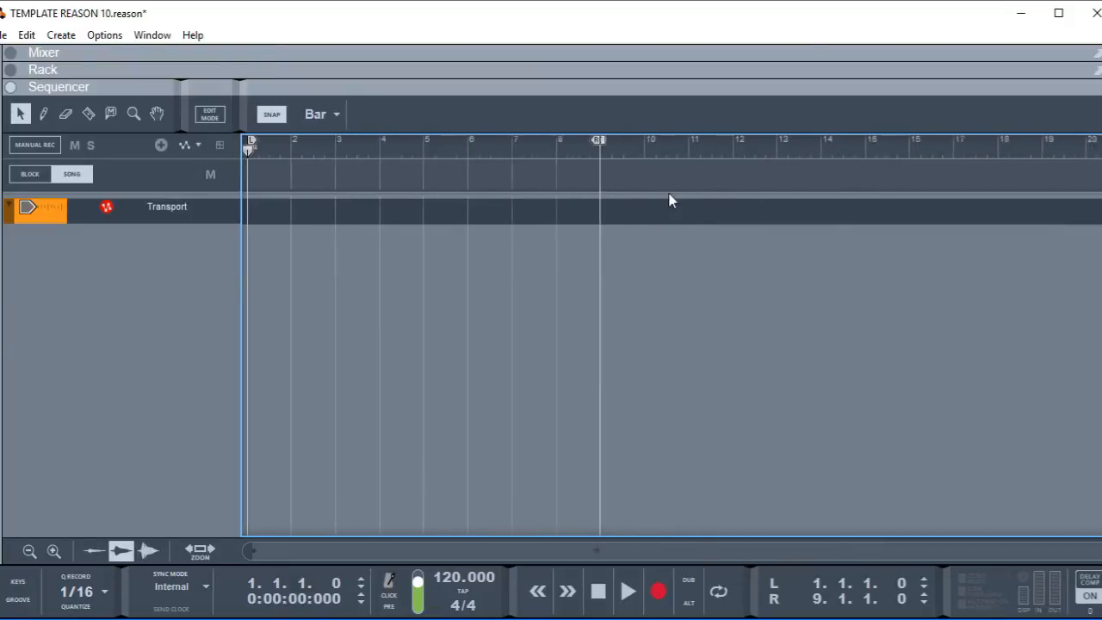
scroll(632, 197, "down", 4)
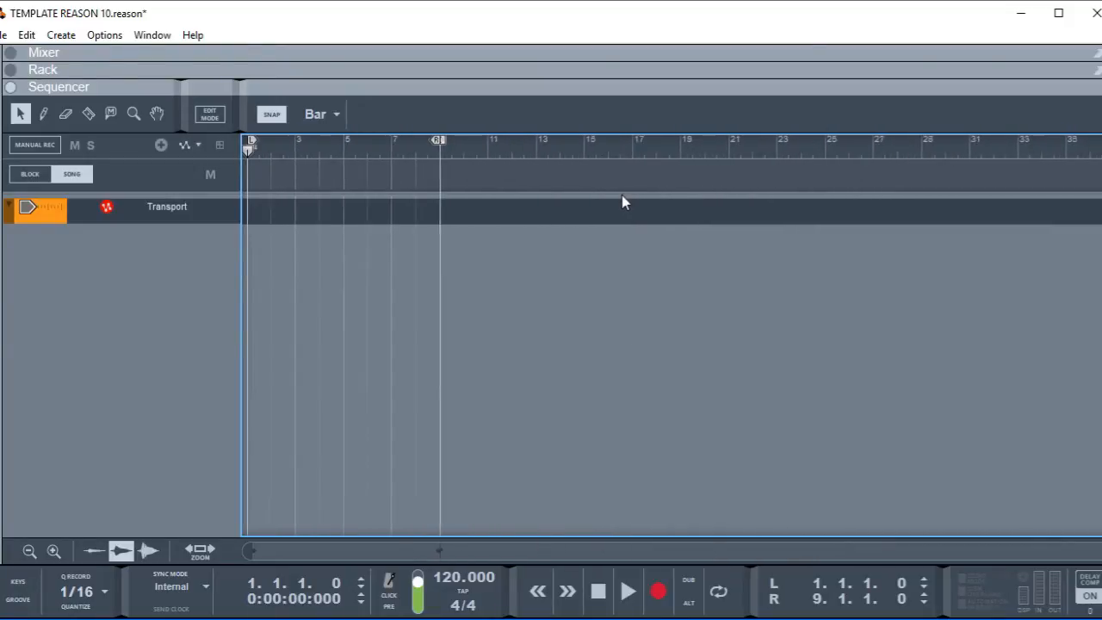
Step: Move the right loop locator and the song end marker to bar 5 for a four-bar loop
scroll(613, 195, "up", 4)
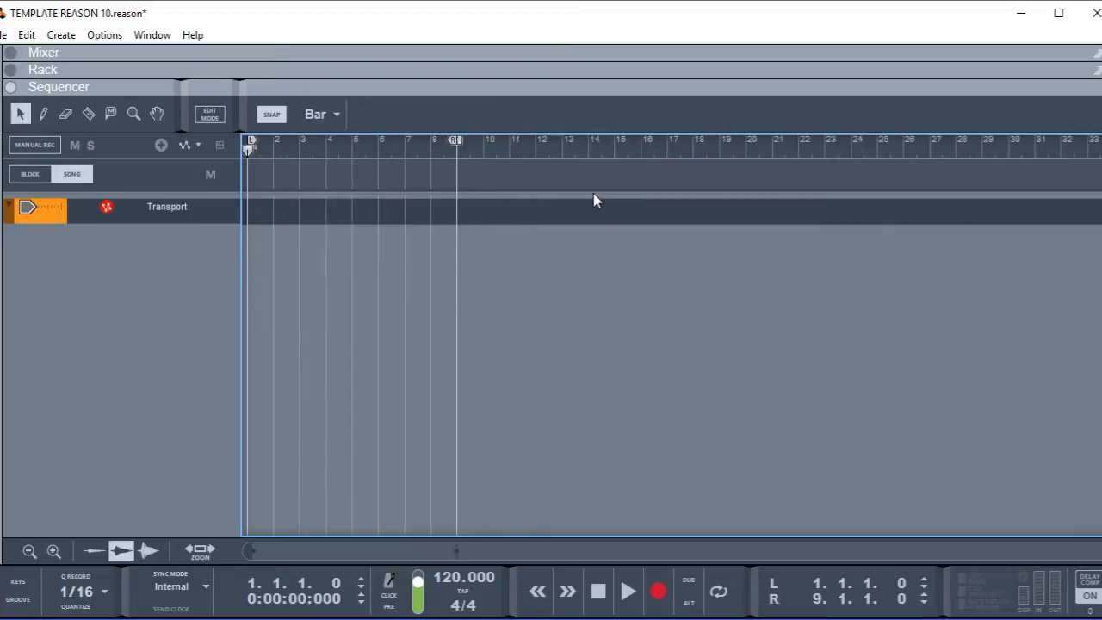
scroll(589, 186, "up", 5)
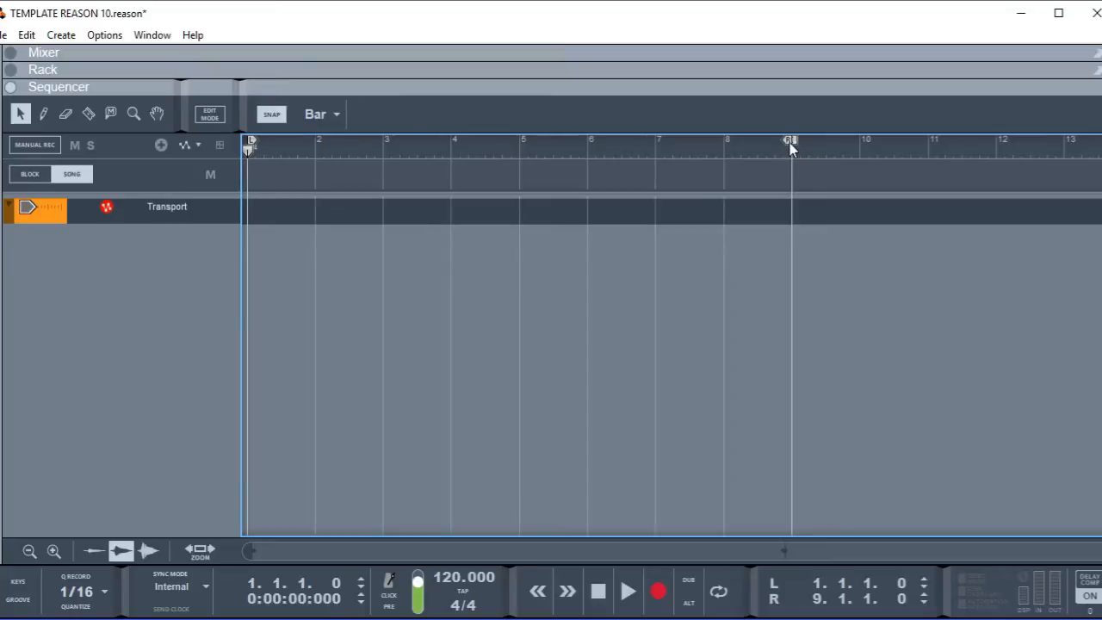
mouse_move(791, 142)
left_mouse_down()
mouse_move(564, 164)
mouse_move(541, 178)
left_mouse_up()
left_click_drag(788, 142, 519, 200)
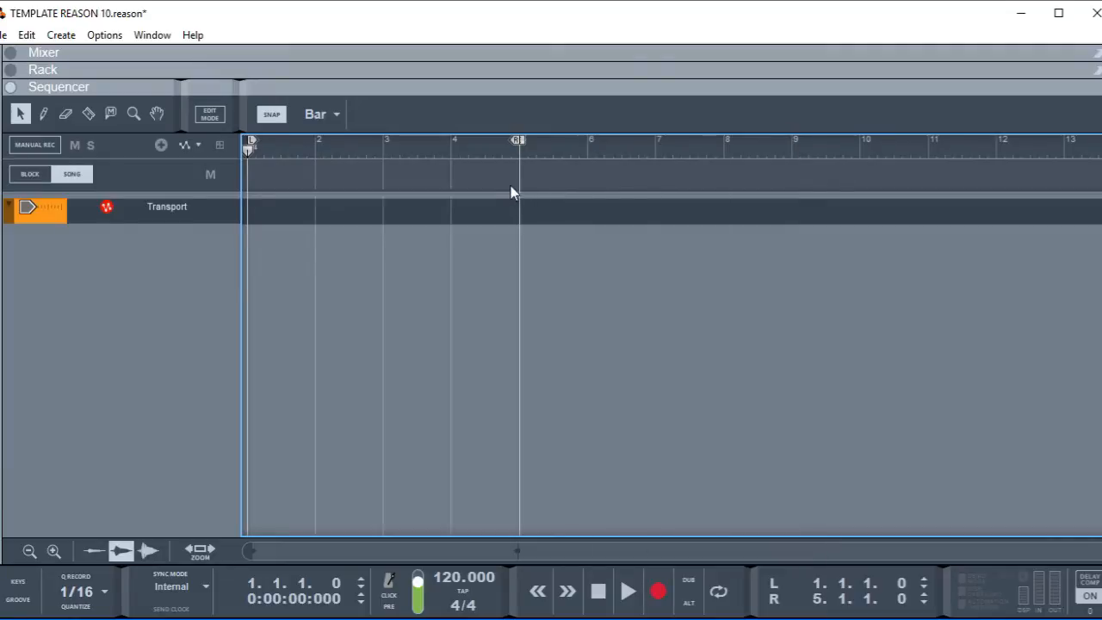
Step: Turn on looping, test playback of the four-bar region, return the playhead to bar 1 and save the template
left_click(720, 594)
left_click(719, 591)
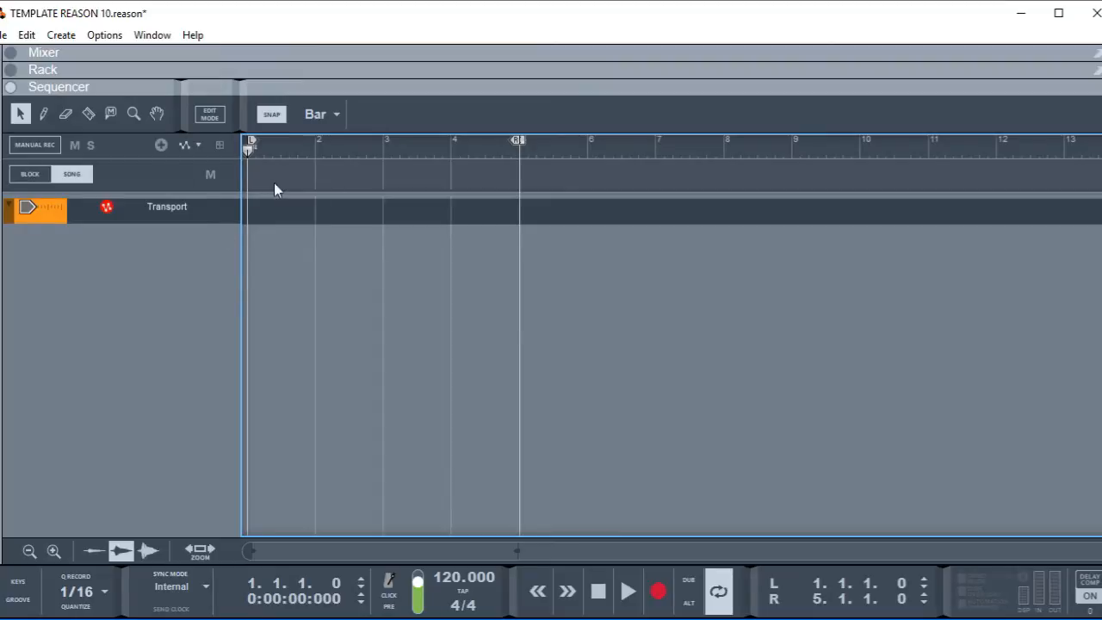
key("space")
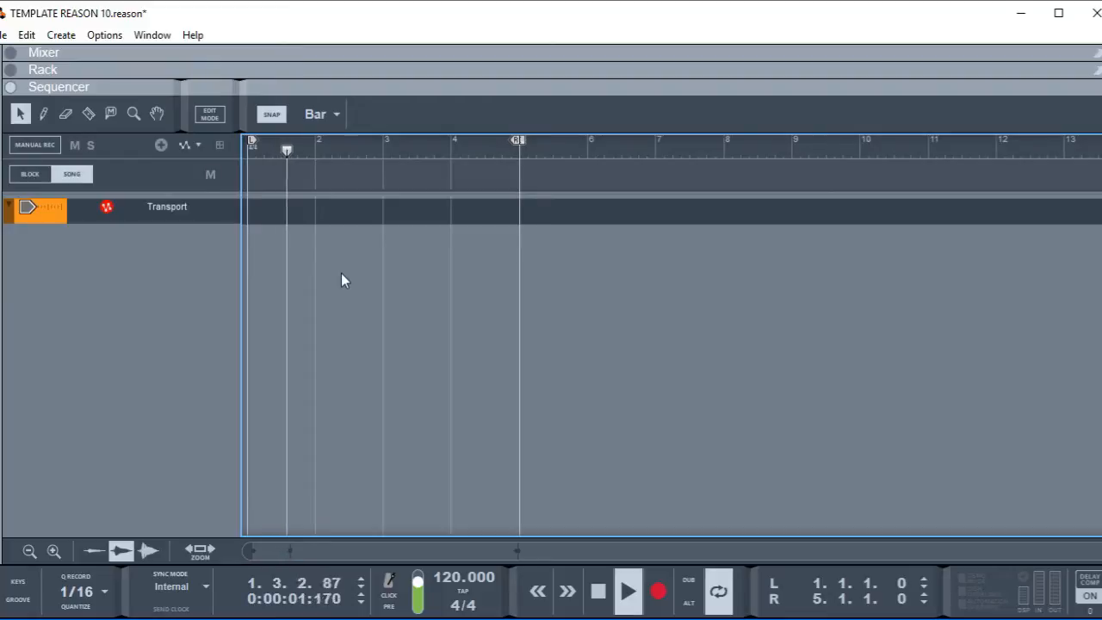
double_click(599, 591)
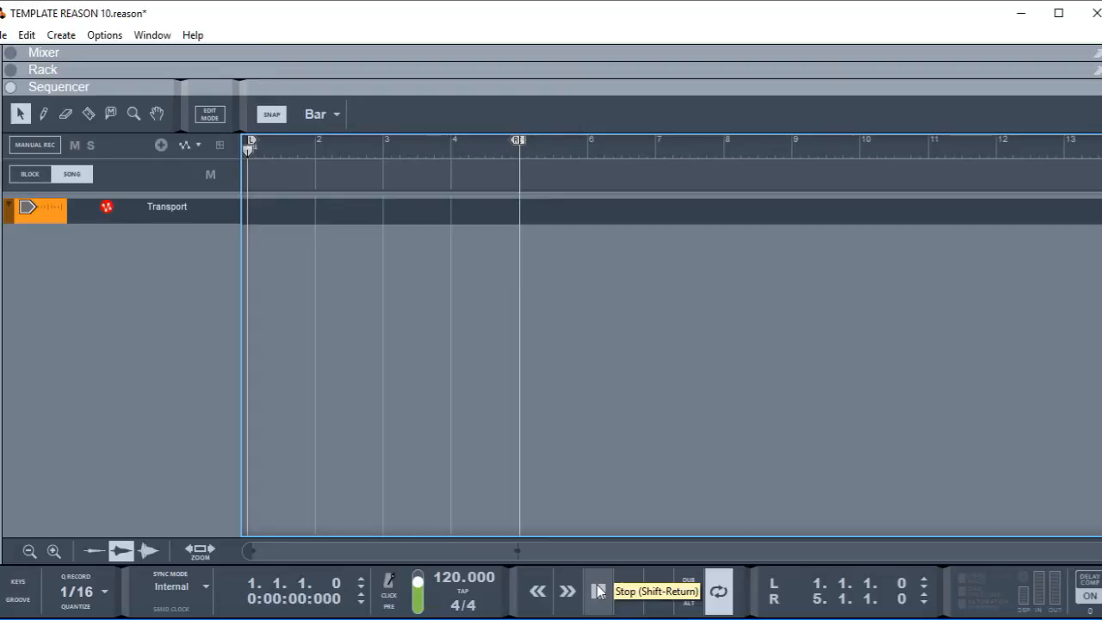
key("ctrl+s")
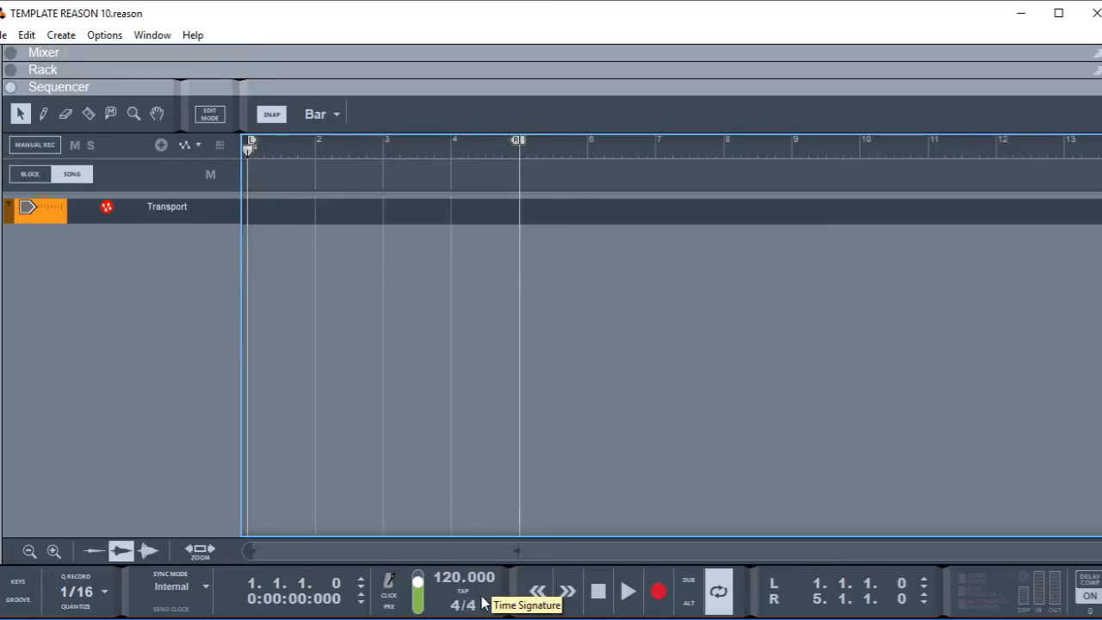
Step: Switch delay compensation off and back on
left_click(1090, 597)
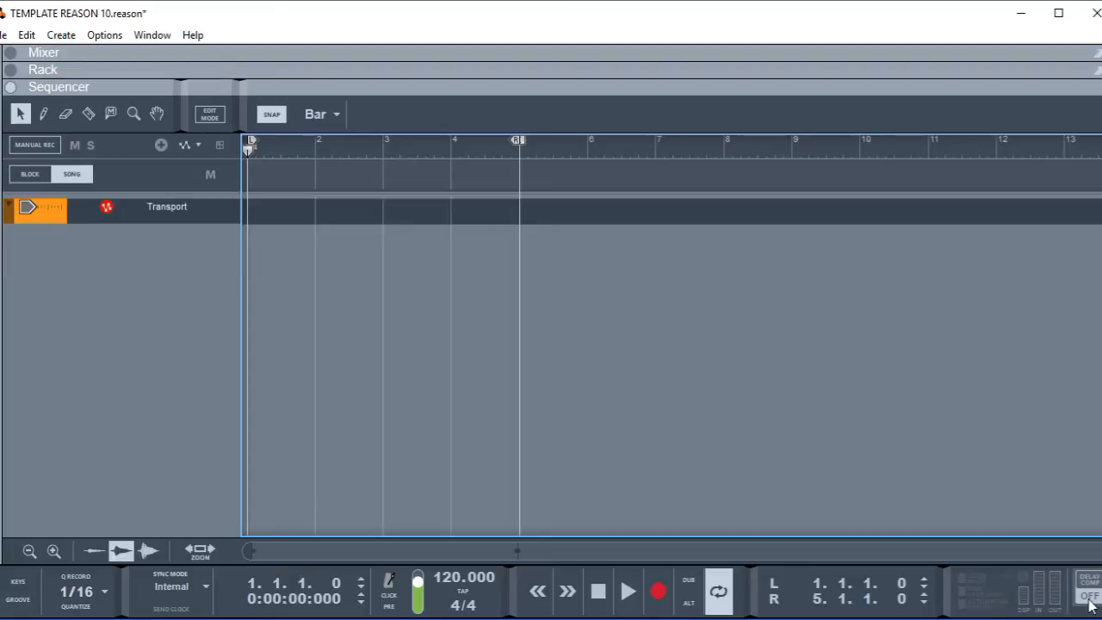
left_click(1094, 598)
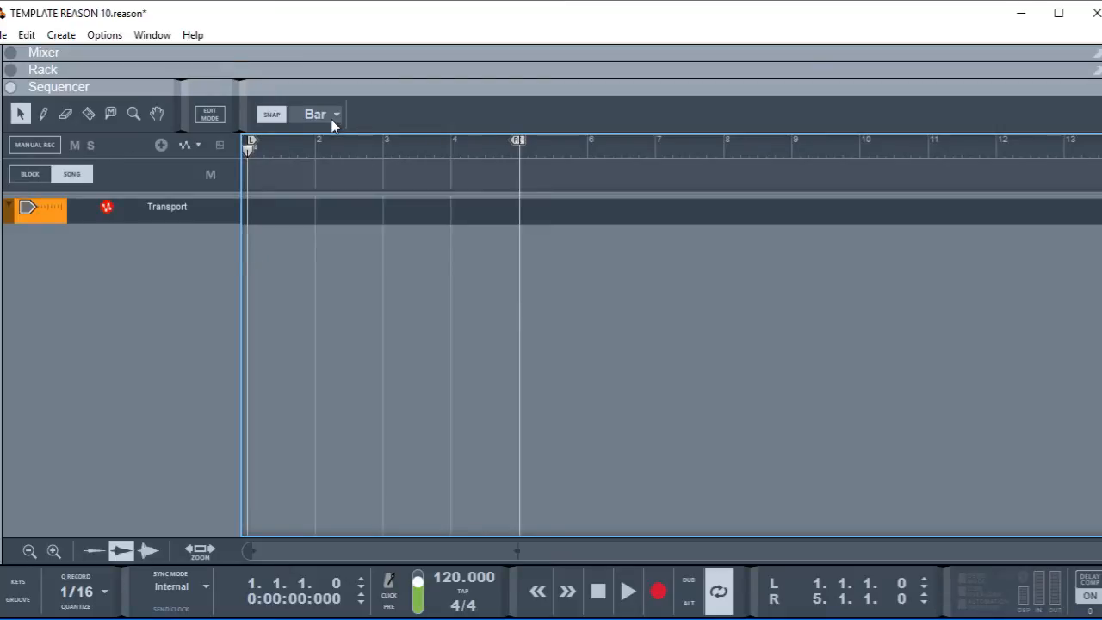
Step: Turn on quantize during recording, check the sync mode options and save the template
left_click(78, 577)
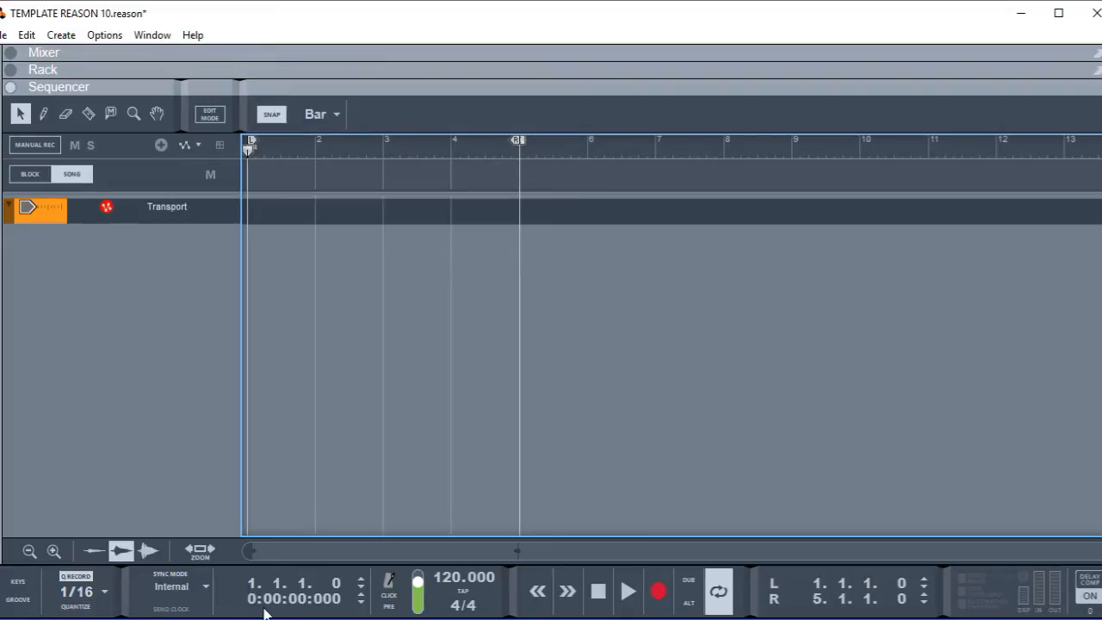
left_click(200, 589)
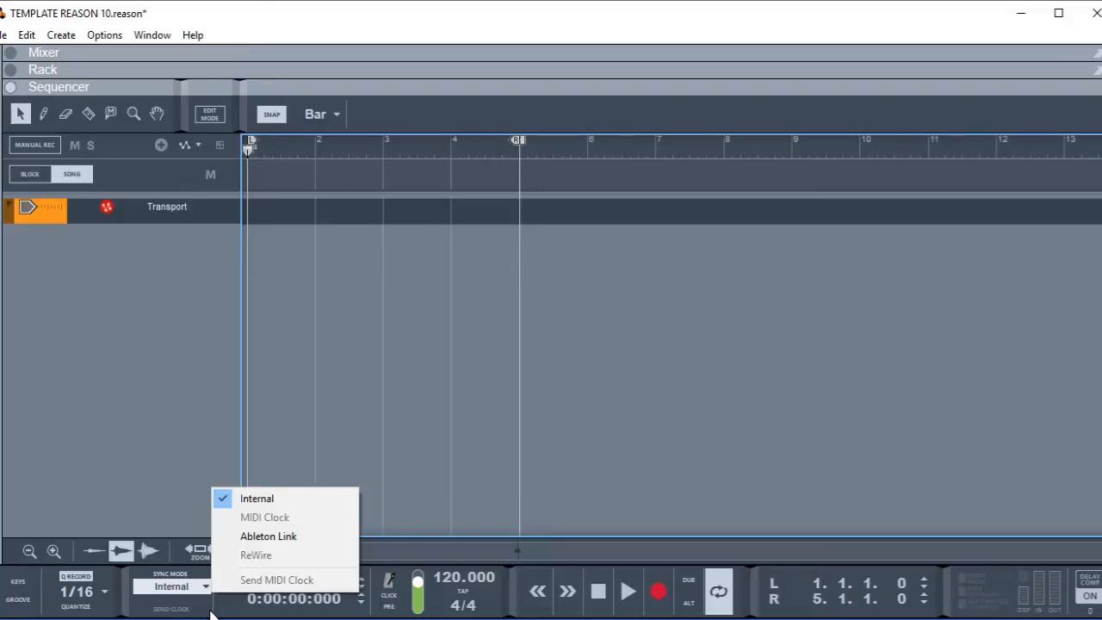
left_click(211, 614)
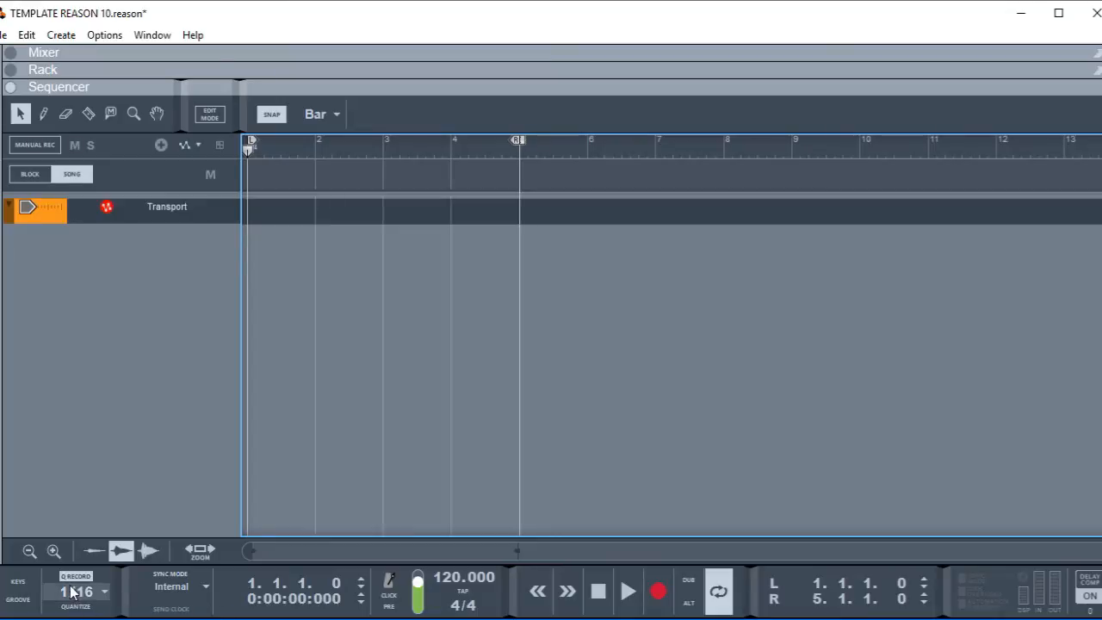
key("ctrl+s")
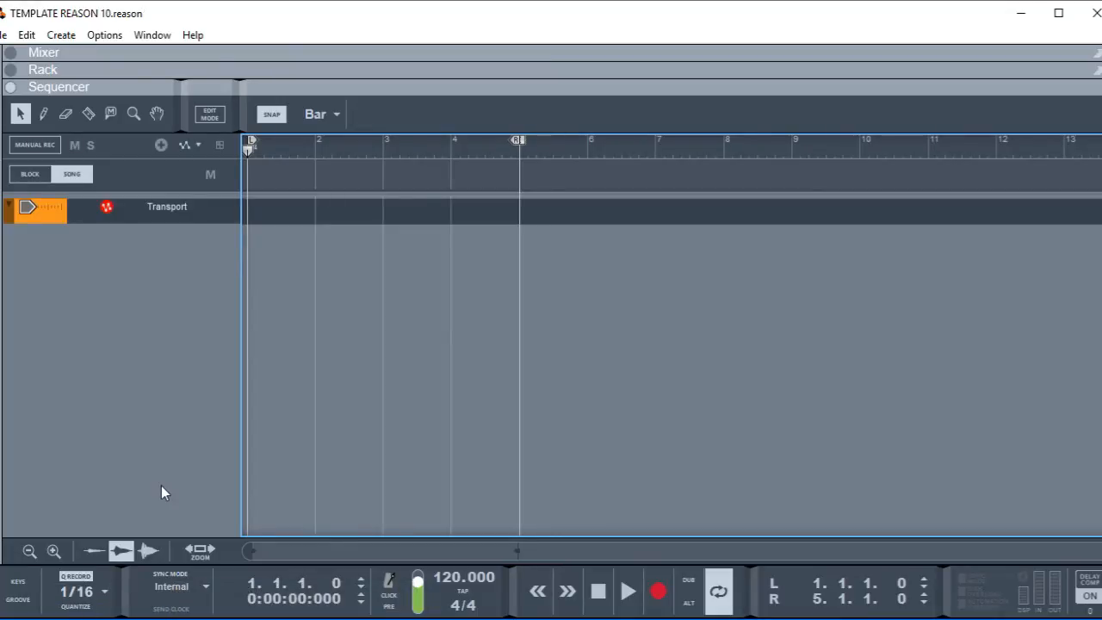
Step: Look at Block 1 in the sequencer's Block view and return to Song view
left_click(37, 174)
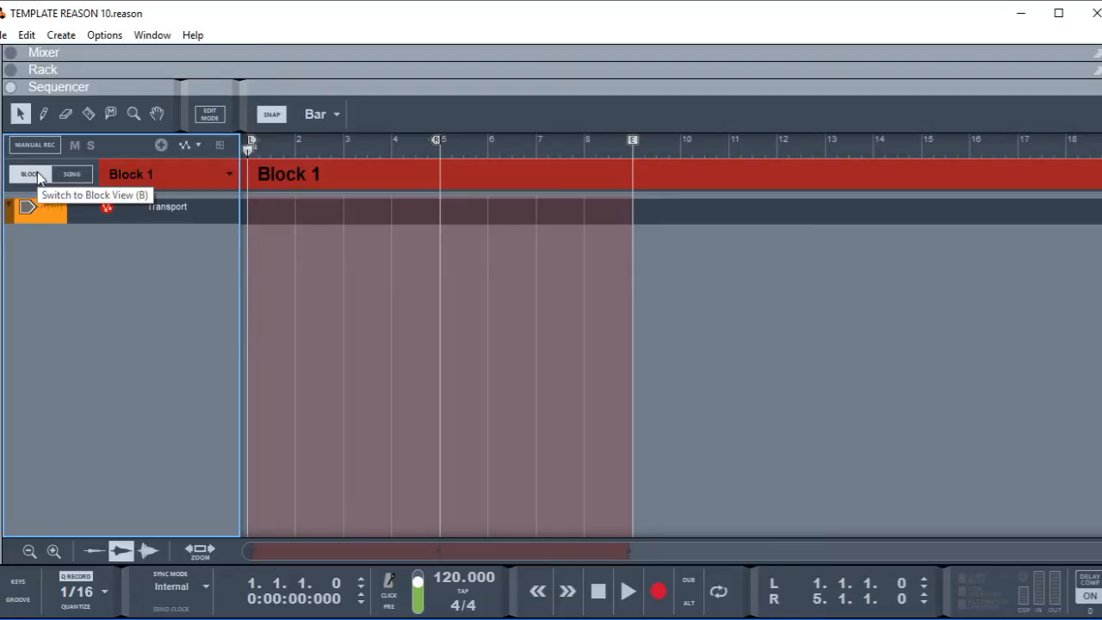
left_click(66, 177)
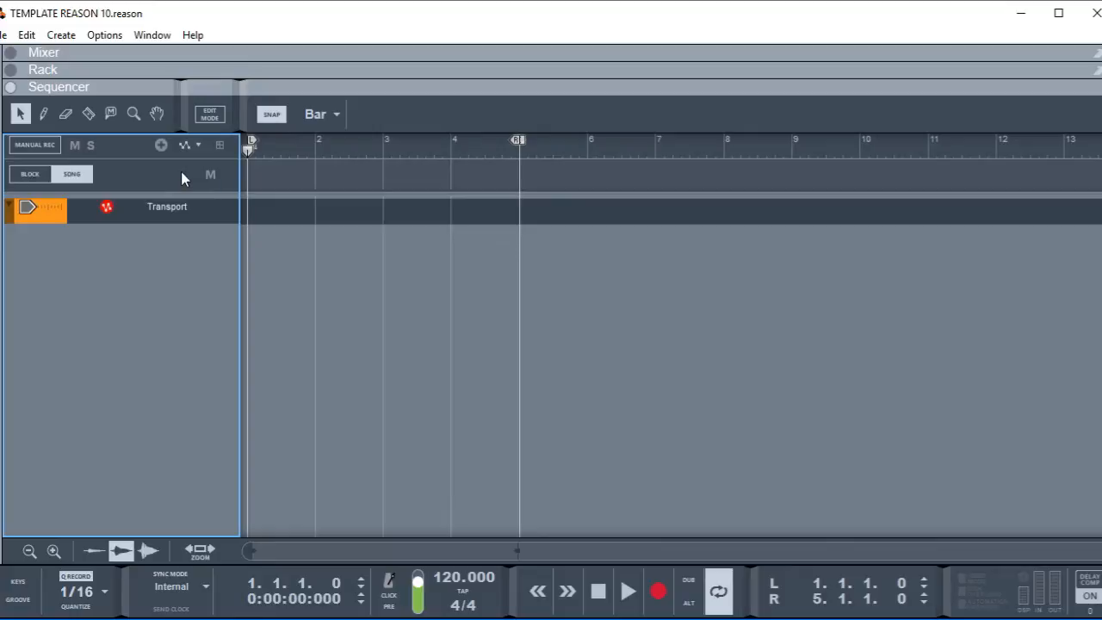
Step: Show the Rack and Mixer areas, and detach the mixer into its own maximized window before minimizing it
left_click(12, 74)
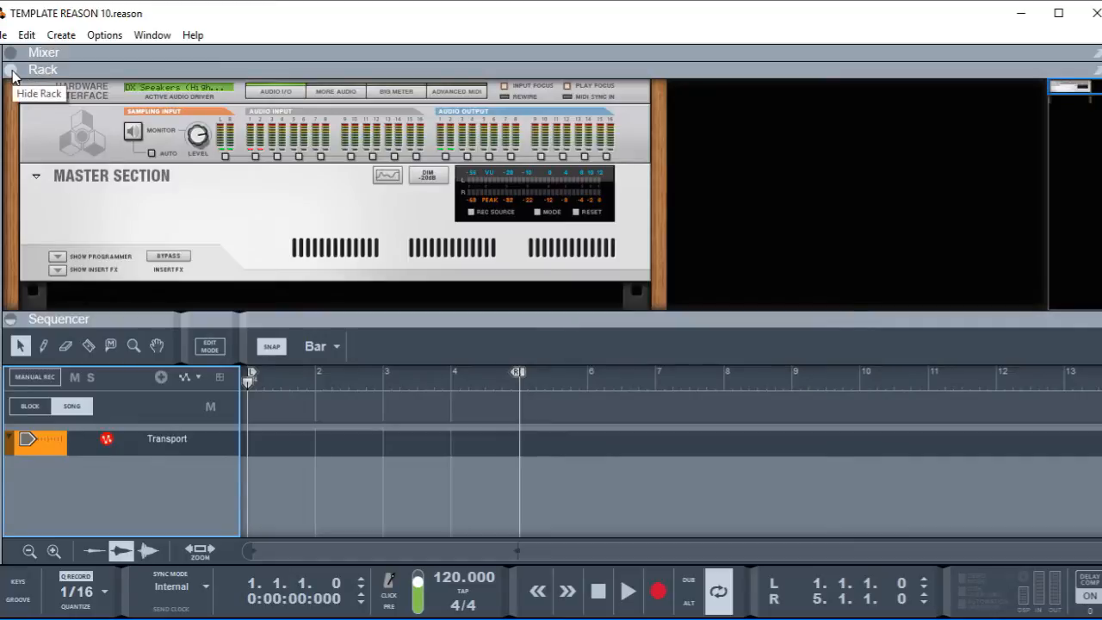
left_click(11, 54)
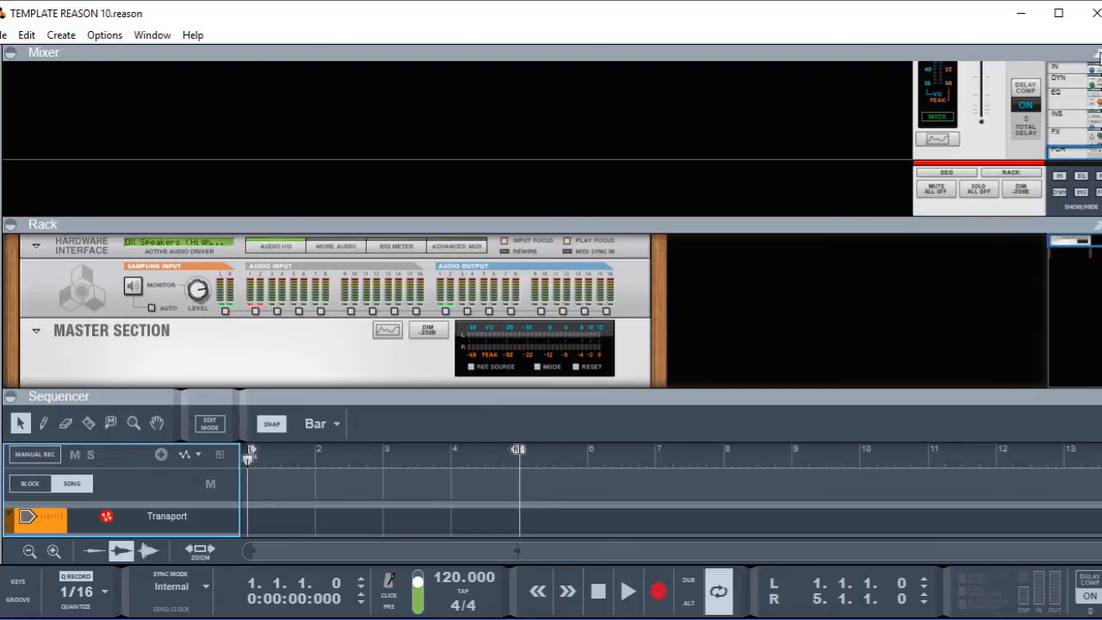
left_click(1098, 54)
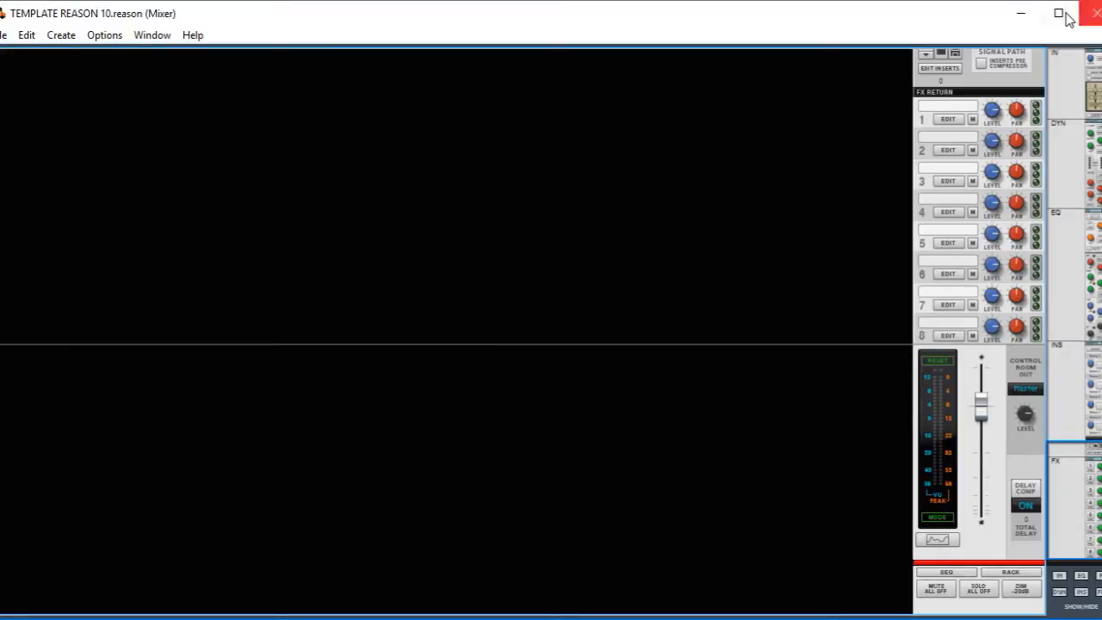
left_click(1062, 12)
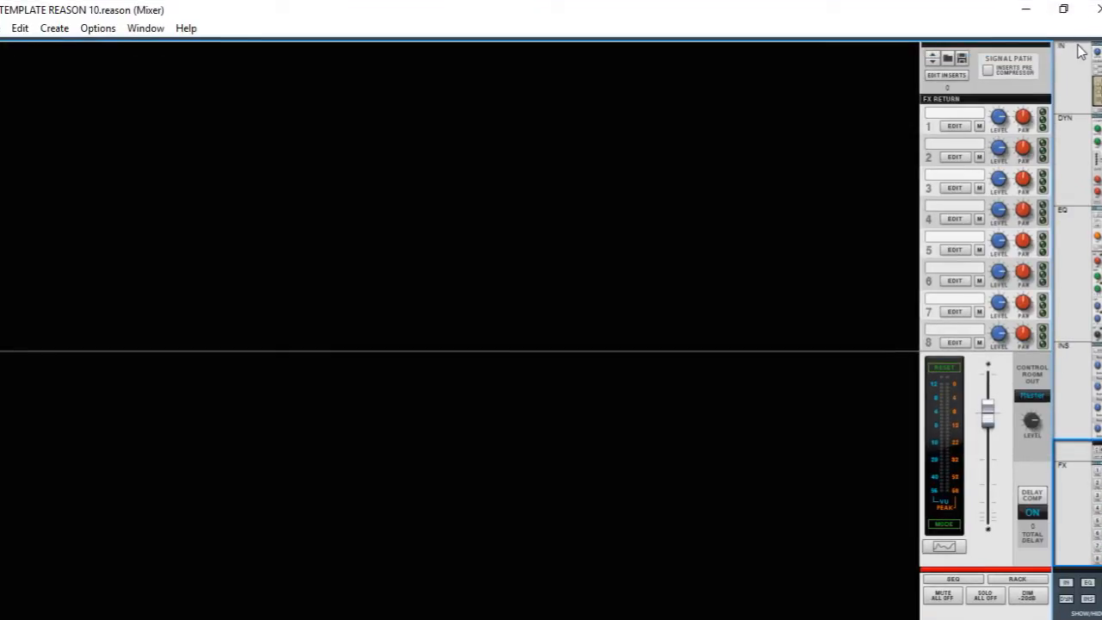
left_click(1026, 10)
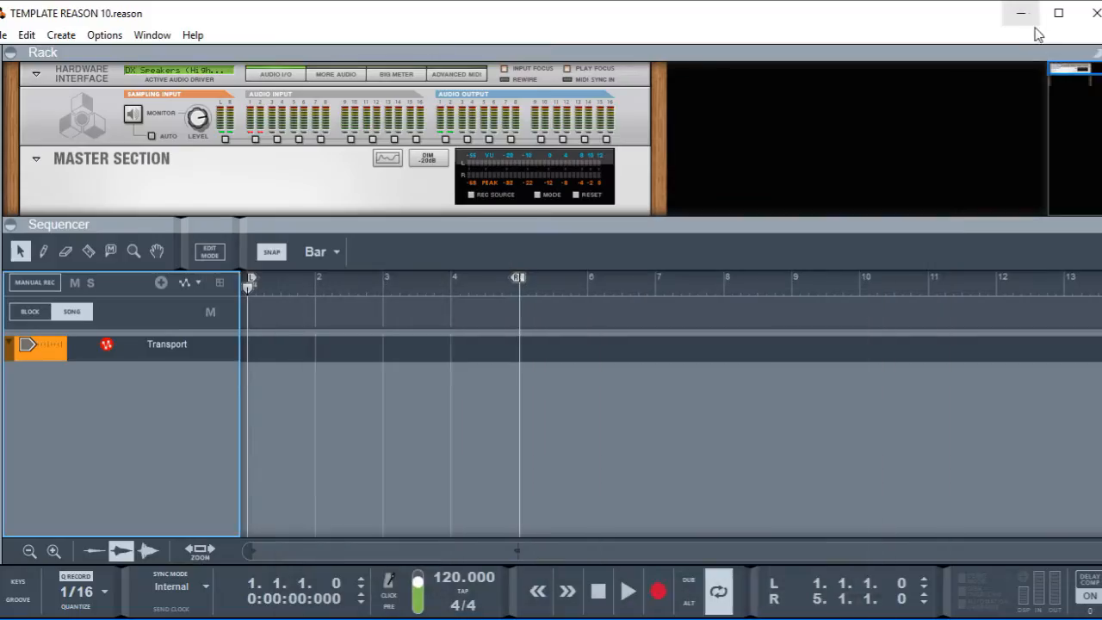
Step: Detach the rack into its own window, and maximize then minimize both the rack and sequencer windows
left_click(1099, 54)
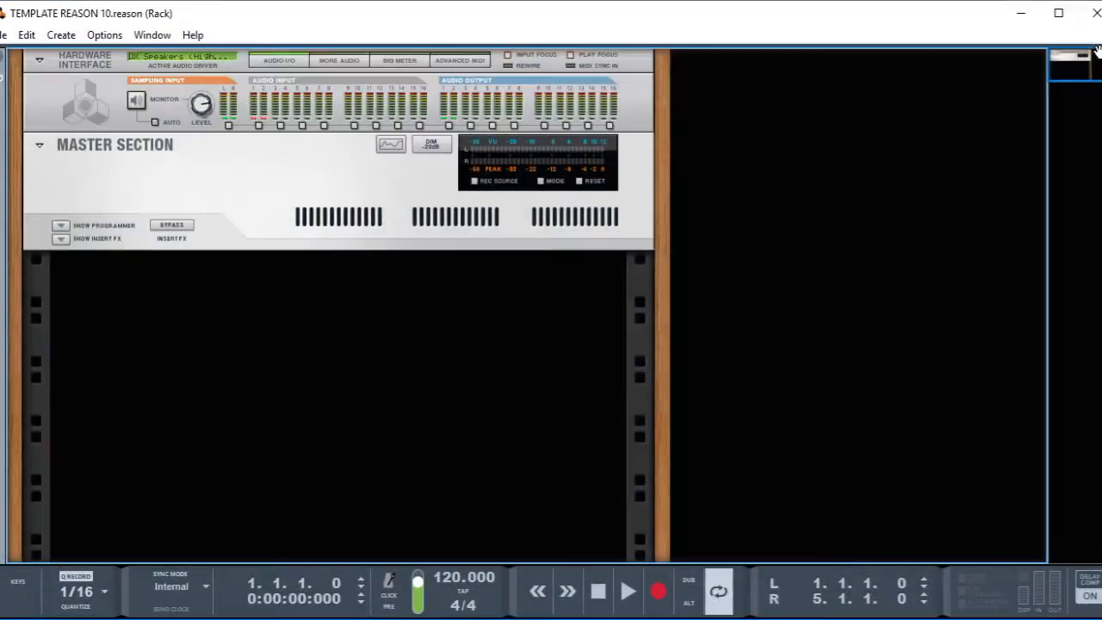
left_click(1060, 15)
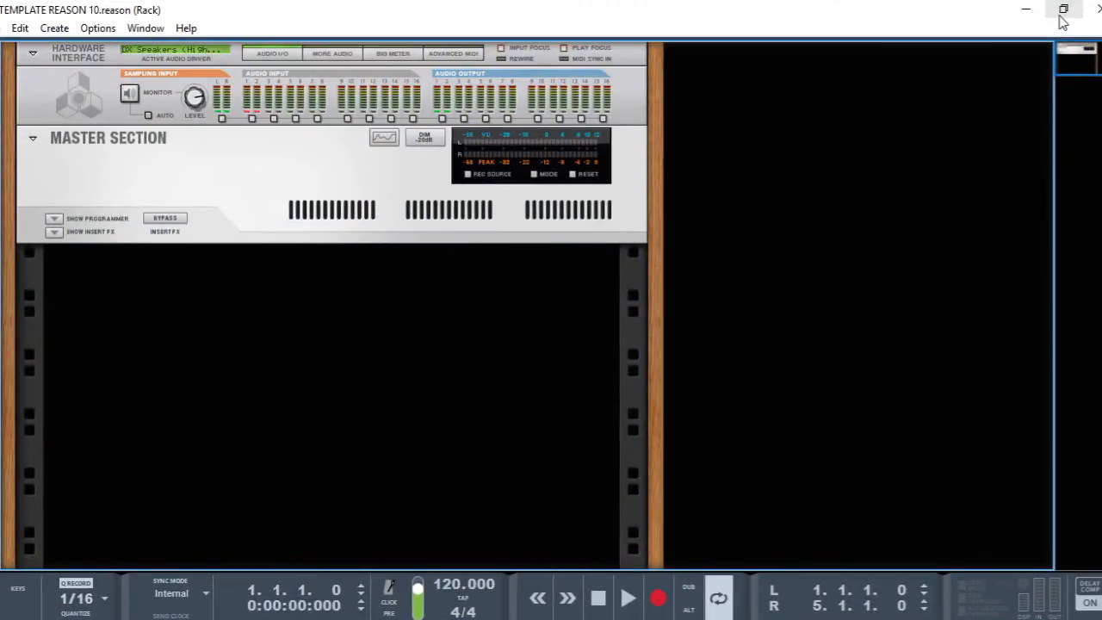
left_click(1023, 12)
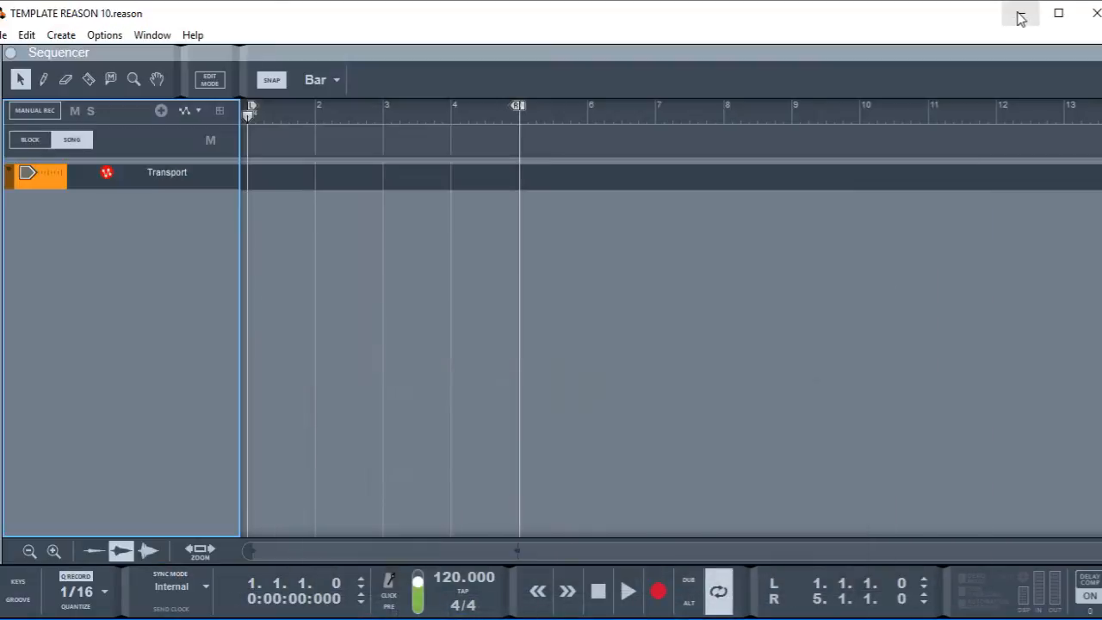
left_click(1062, 18)
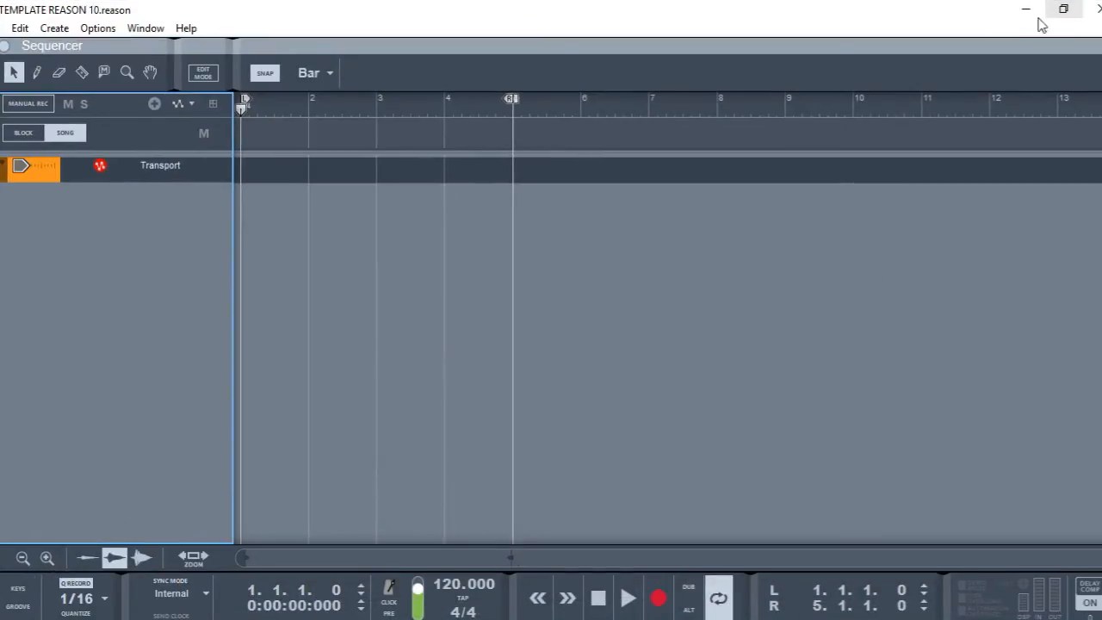
left_click(1025, 15)
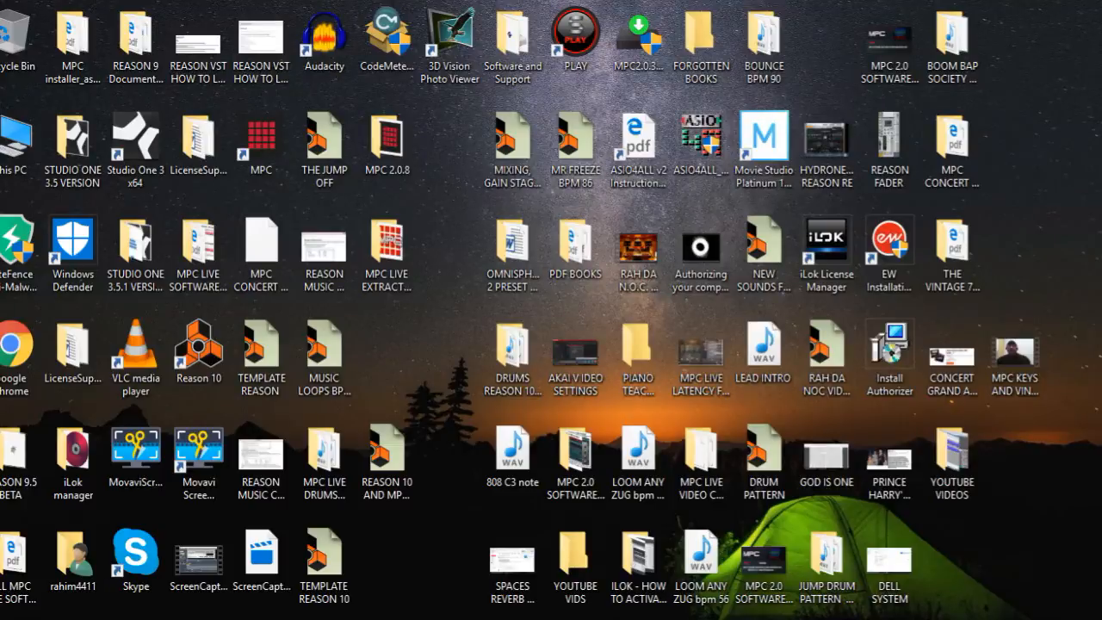
Step: Restore the Rack window from the desktop and cycle through the separate Mixer, Rack and Sequencer windows
mouse_move(618, 616)
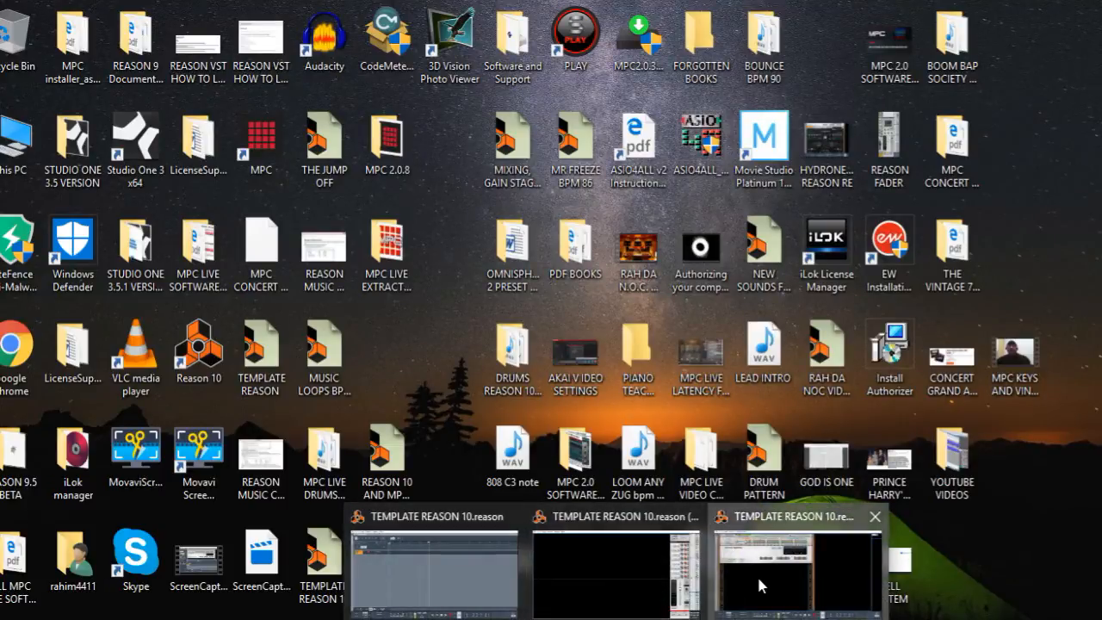
left_click(780, 551)
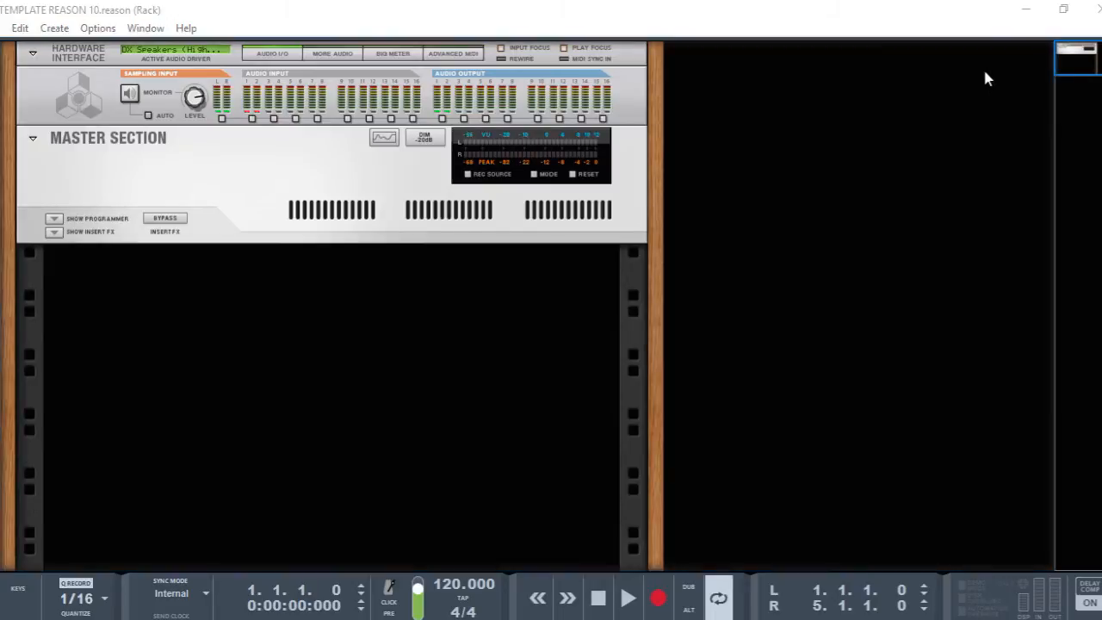
key("F5")
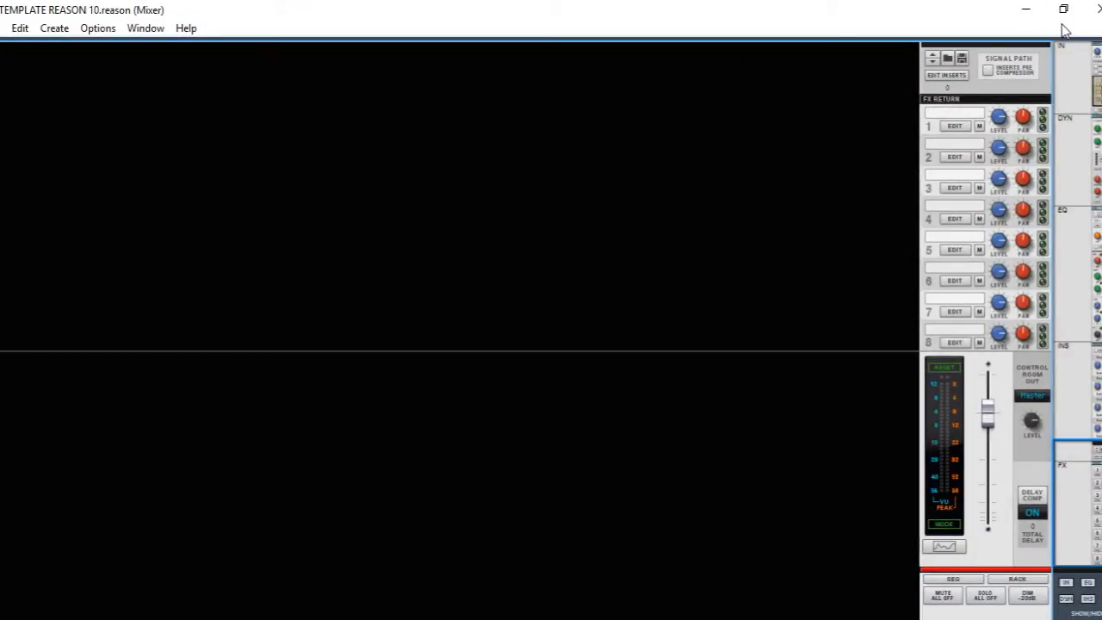
key("F6")
key("F7")
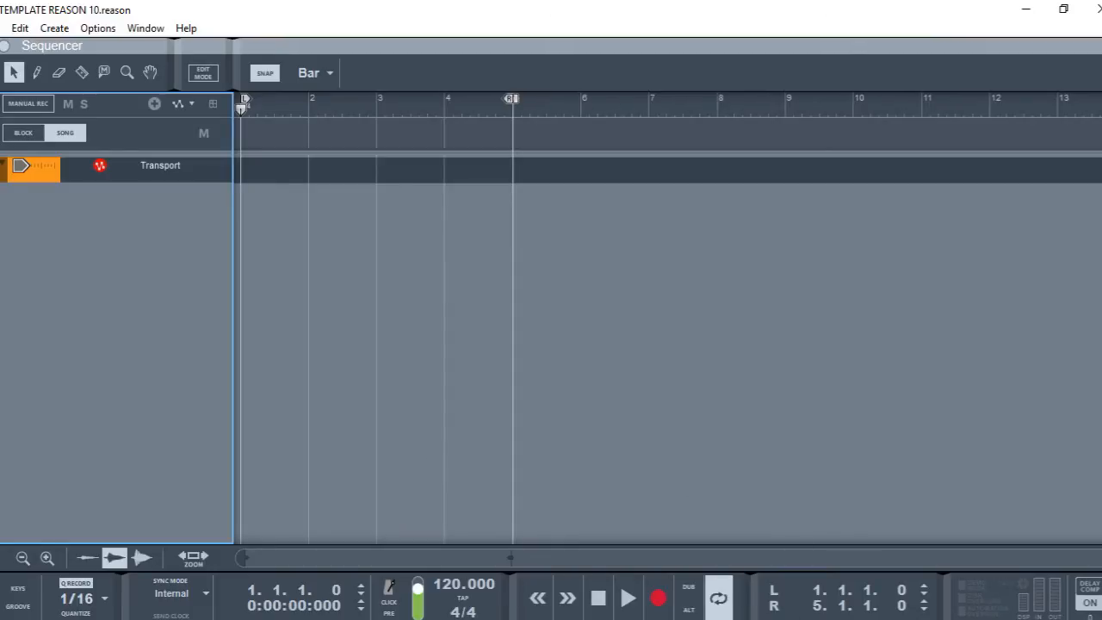
mouse_move(616, 619)
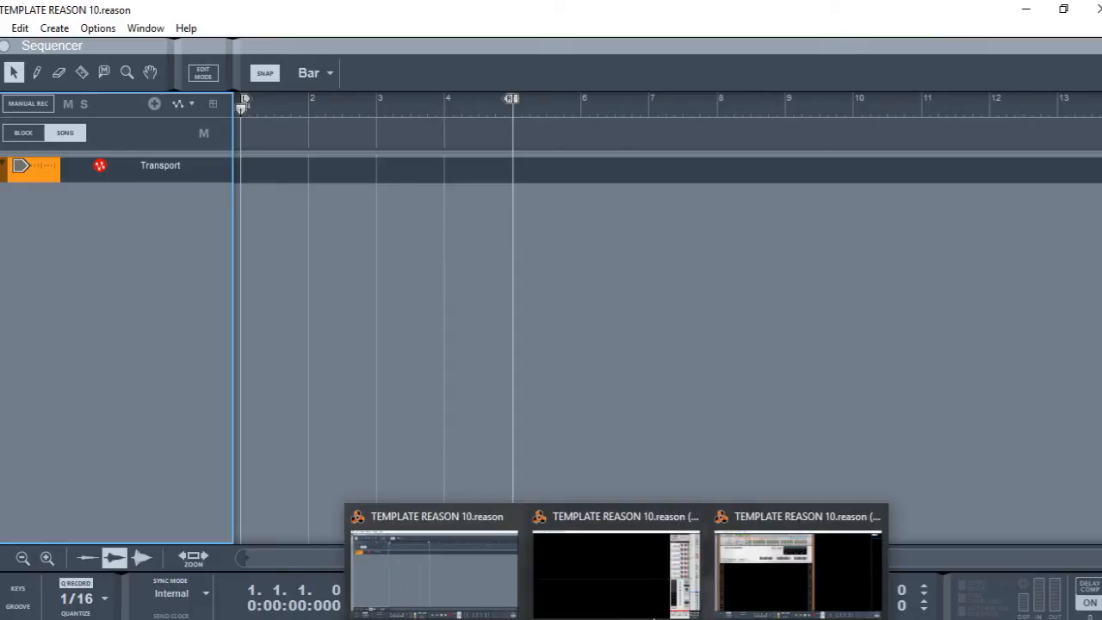
left_click(731, 590)
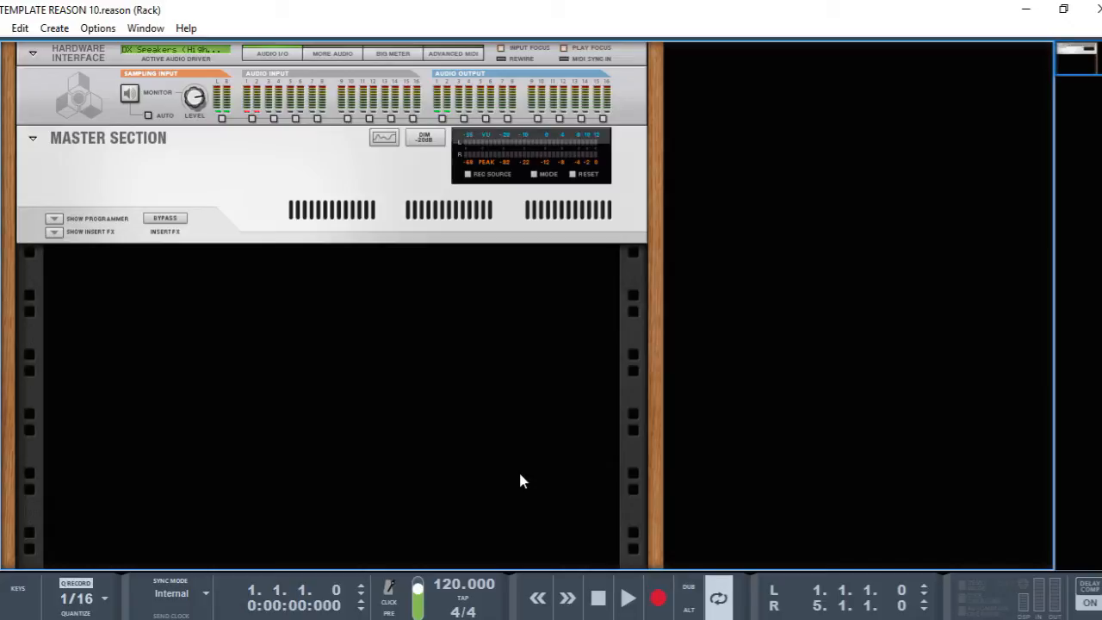
key("F5")
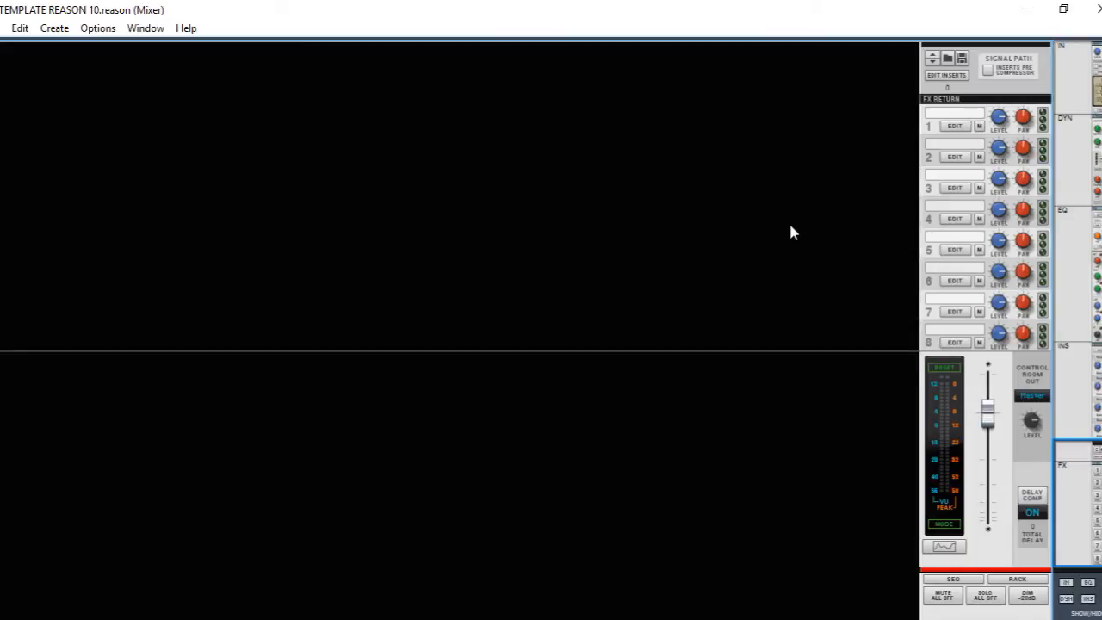
key("F7")
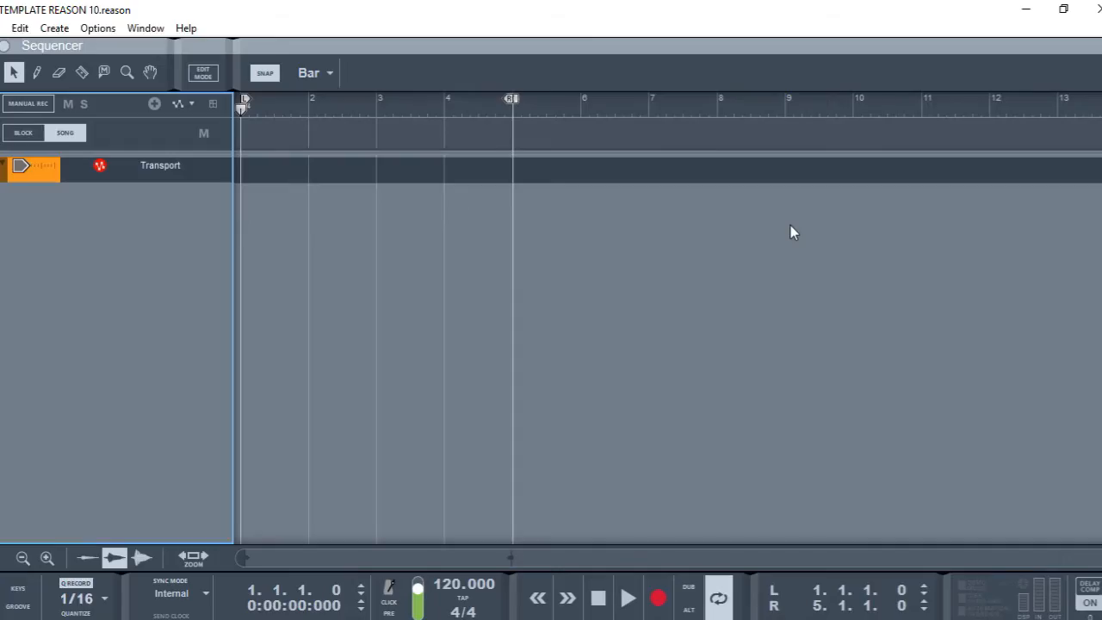
Step: Show the rack and flip it back and forth to examine the cabling behind the Hardware Interface and Master Section
key("F6")
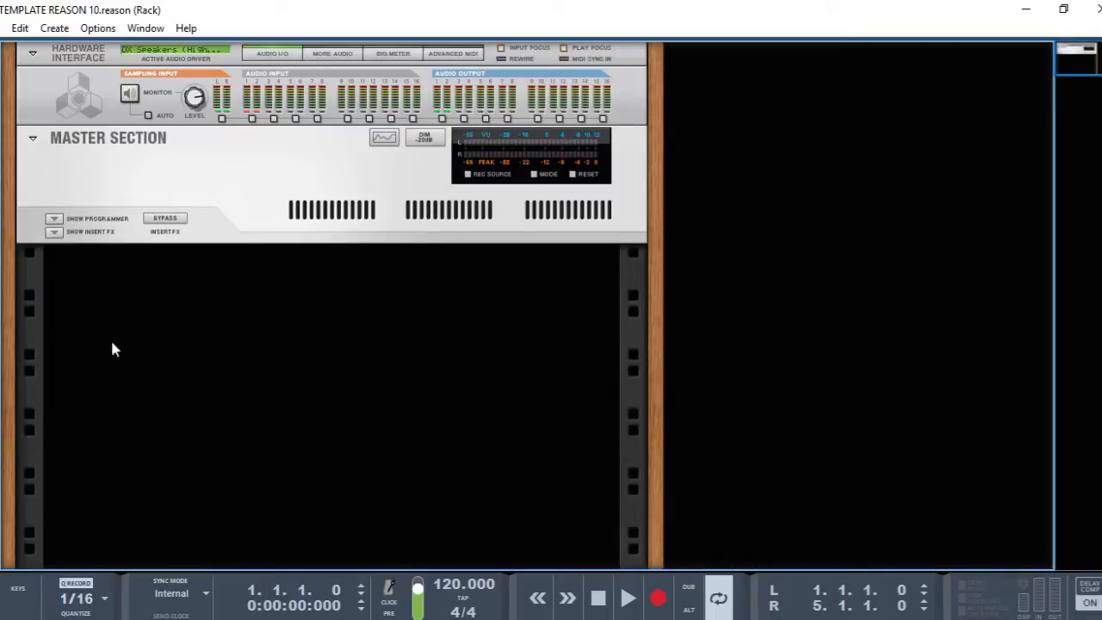
right_click(251, 304)
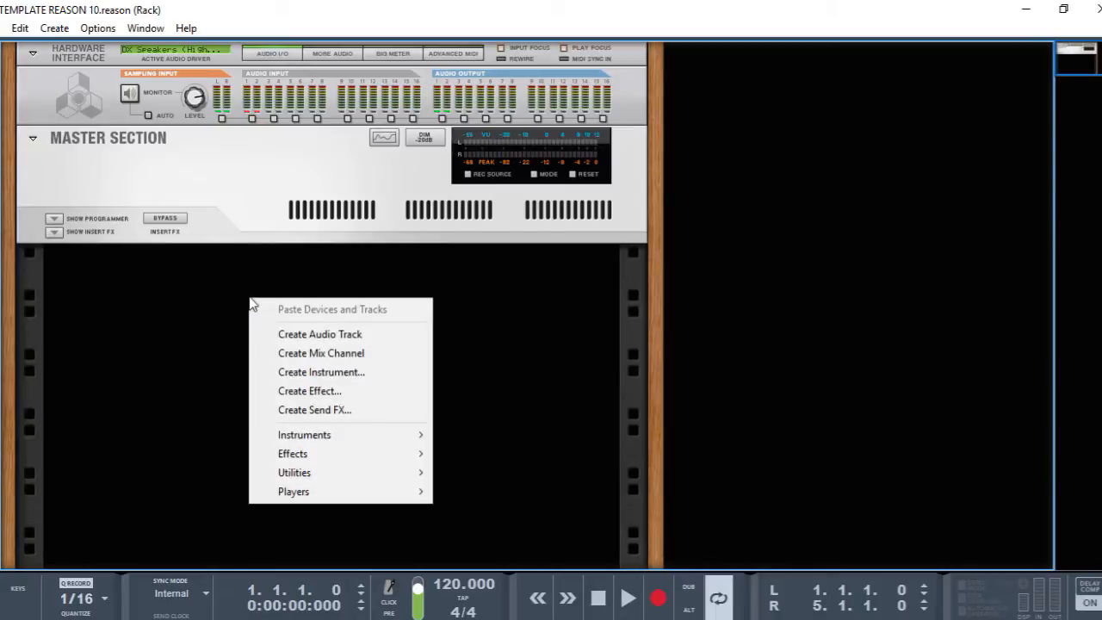
left_click(214, 312)
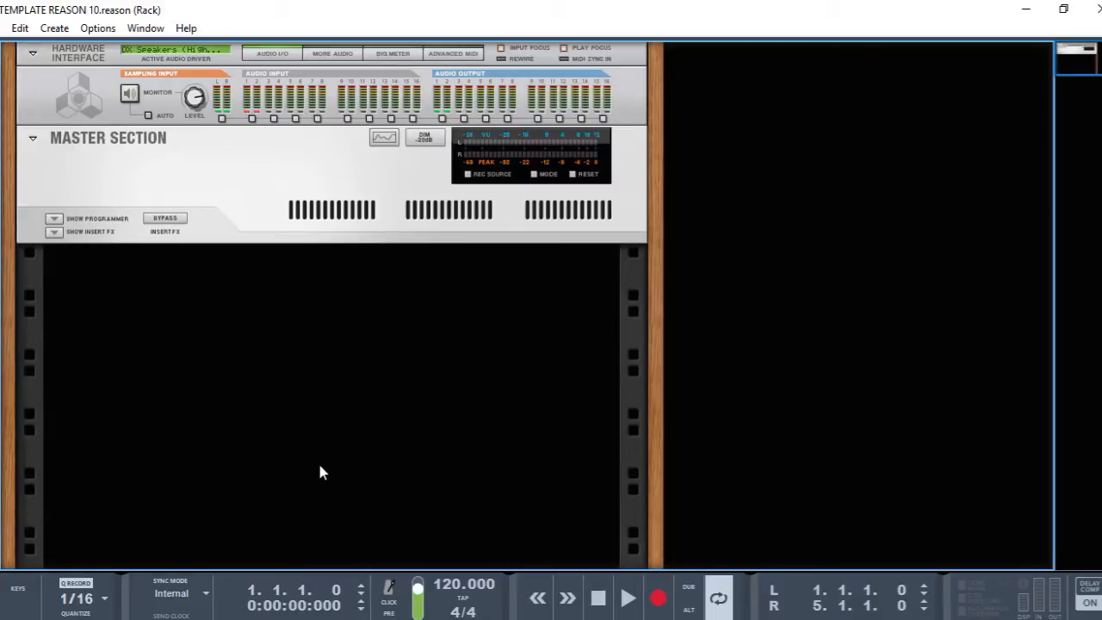
key("Tab")
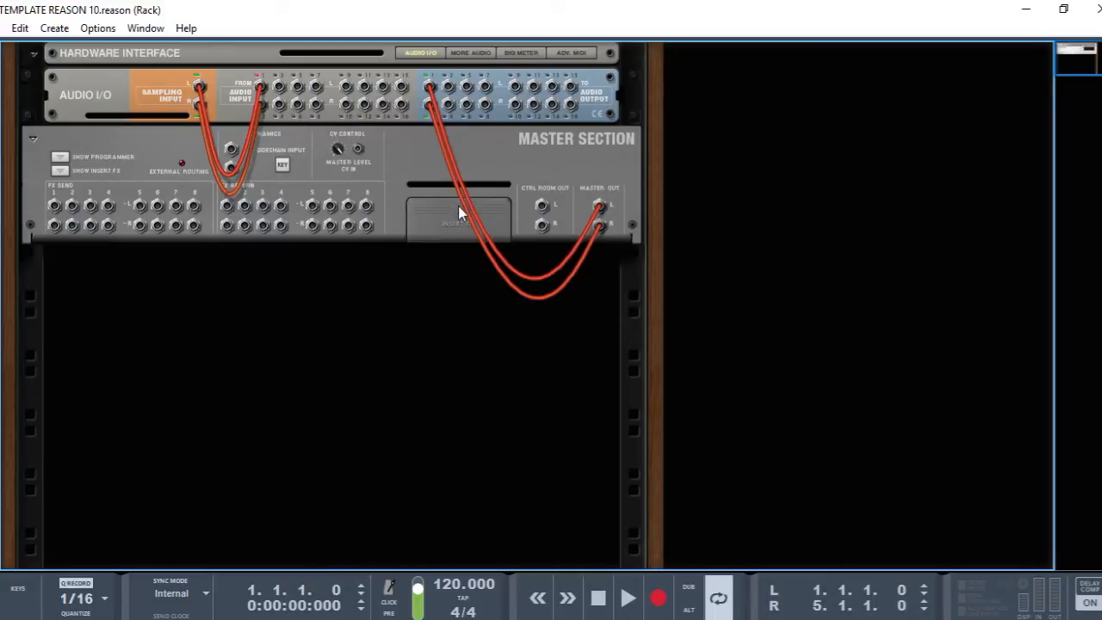
key("Tab")
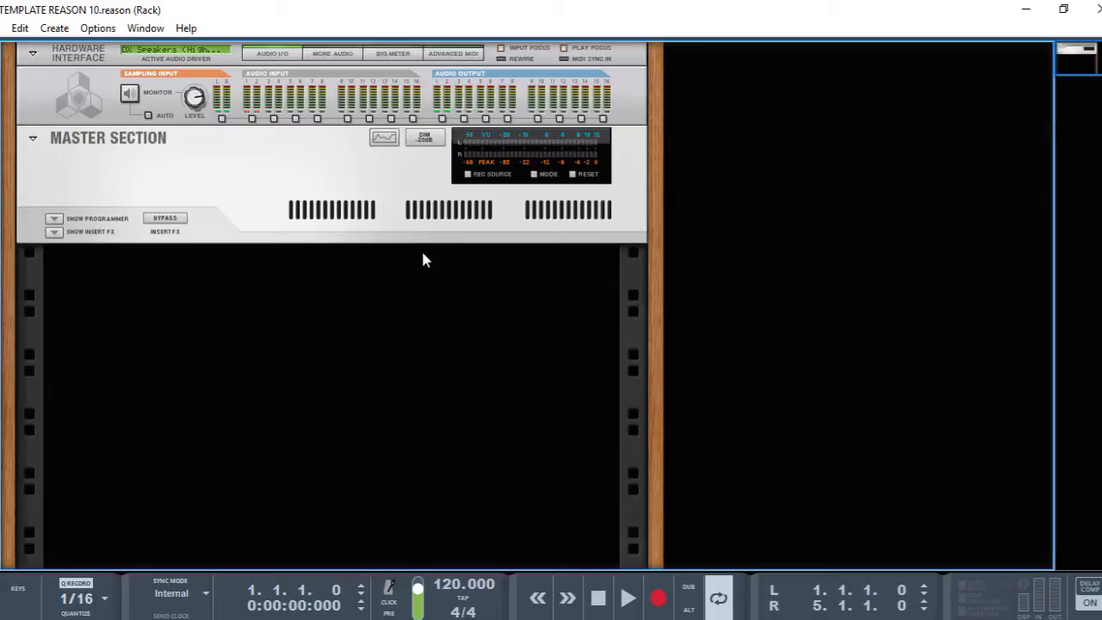
key("Tab")
key("Tab")
Step: Add an RV7000 MkII Reverb below the Master Section and unfold its Remote Programmer
right_click(250, 305)
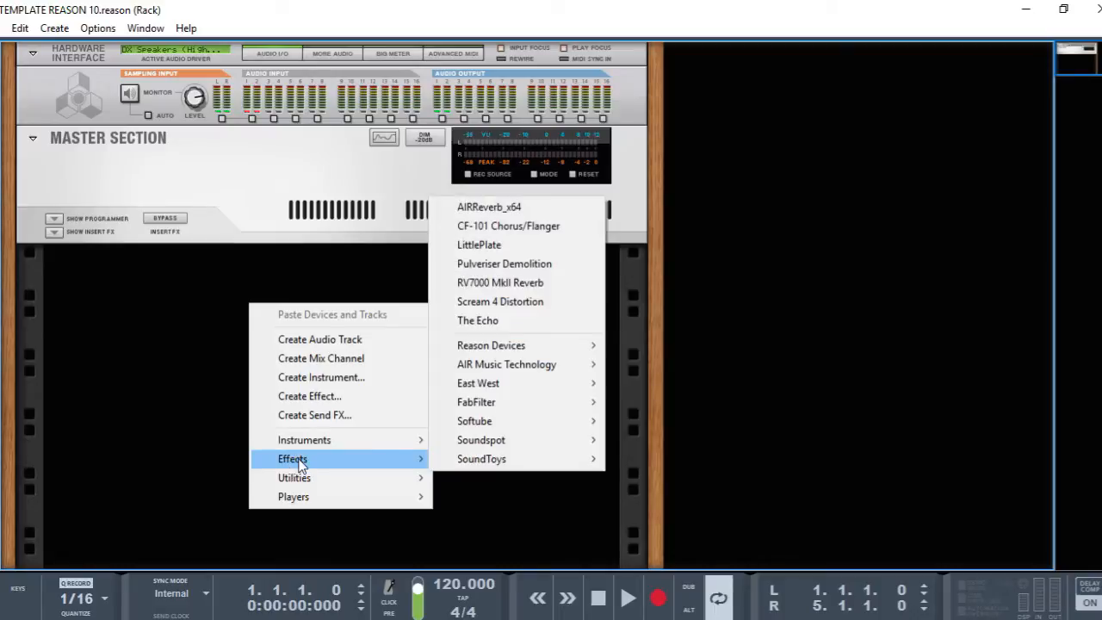
mouse_move(307, 455)
left_click(498, 285)
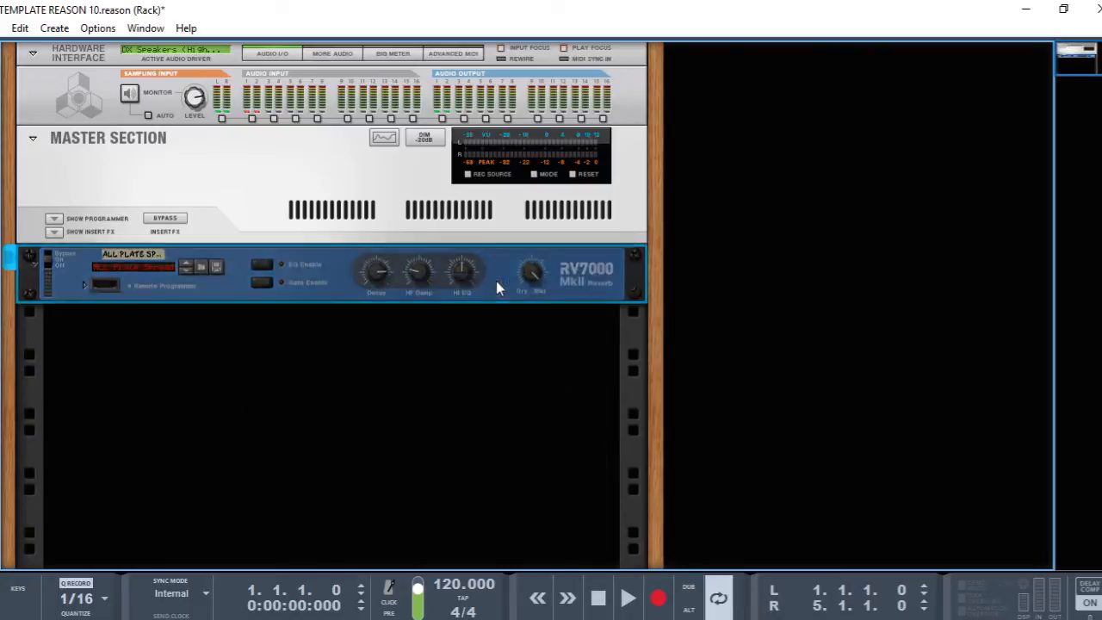
left_click(83, 286)
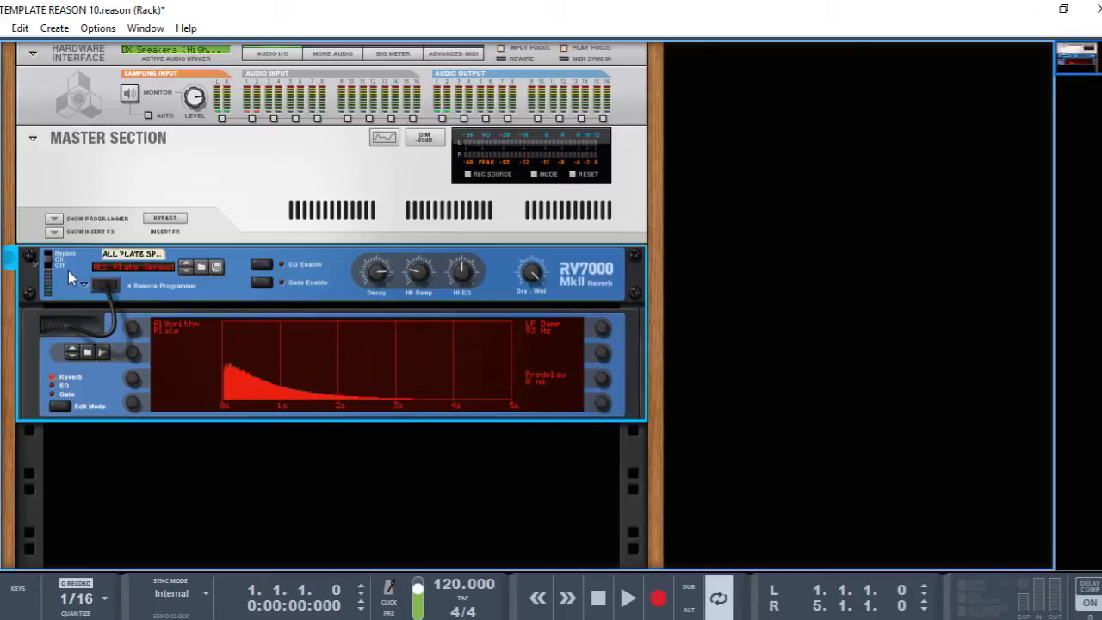
Step: Rename the RV7000 reverb as PLATE and check its label on FX return 1 in the mixer
key("F5")
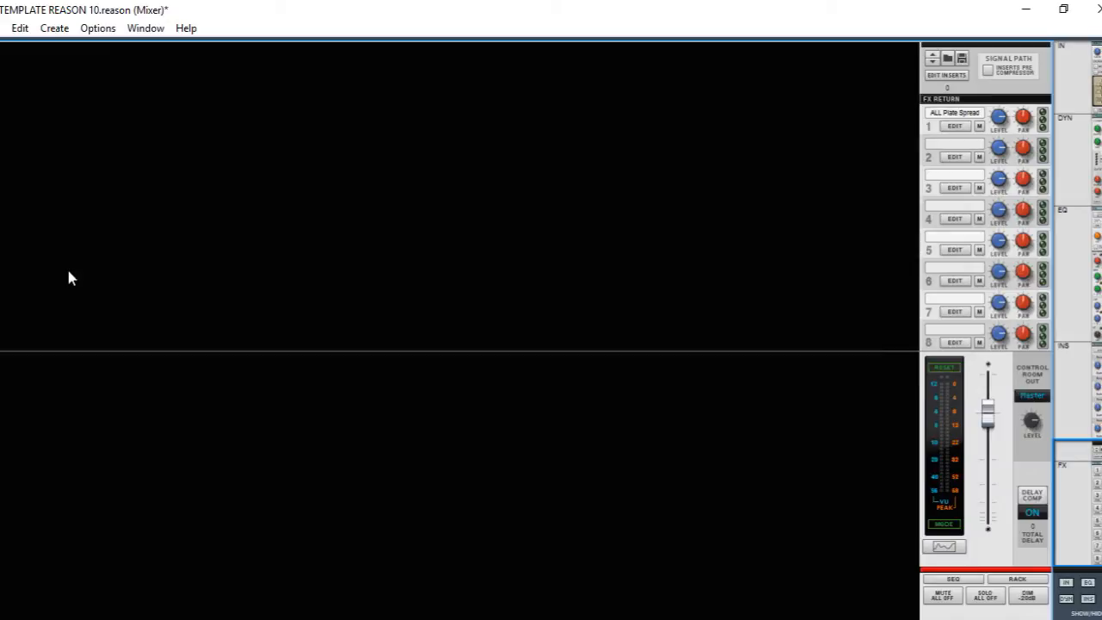
left_click(978, 121)
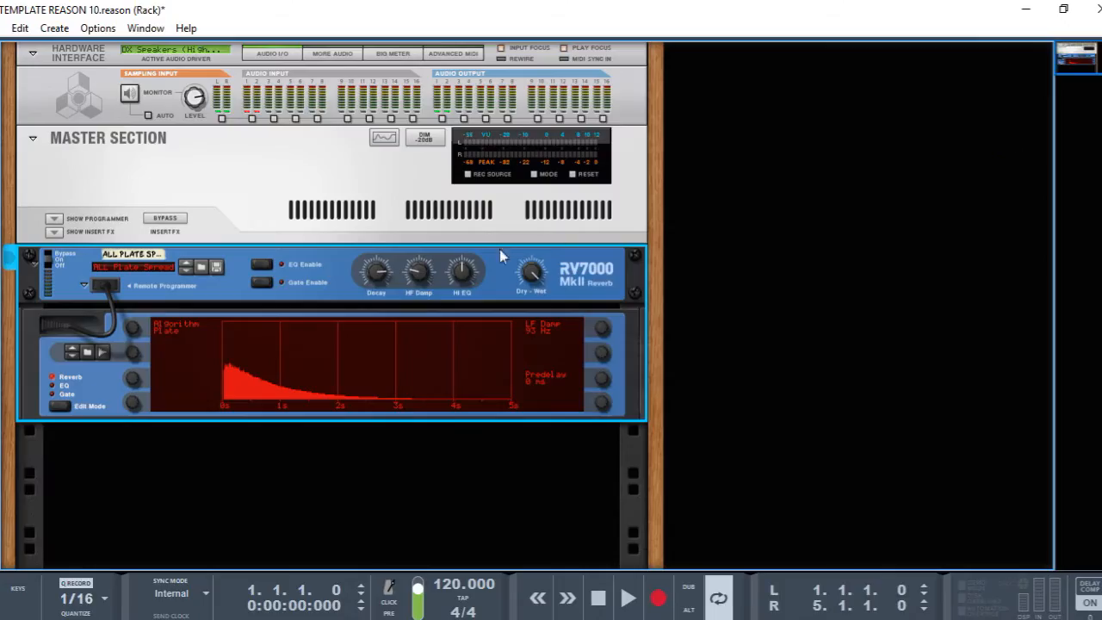
double_click(136, 257)
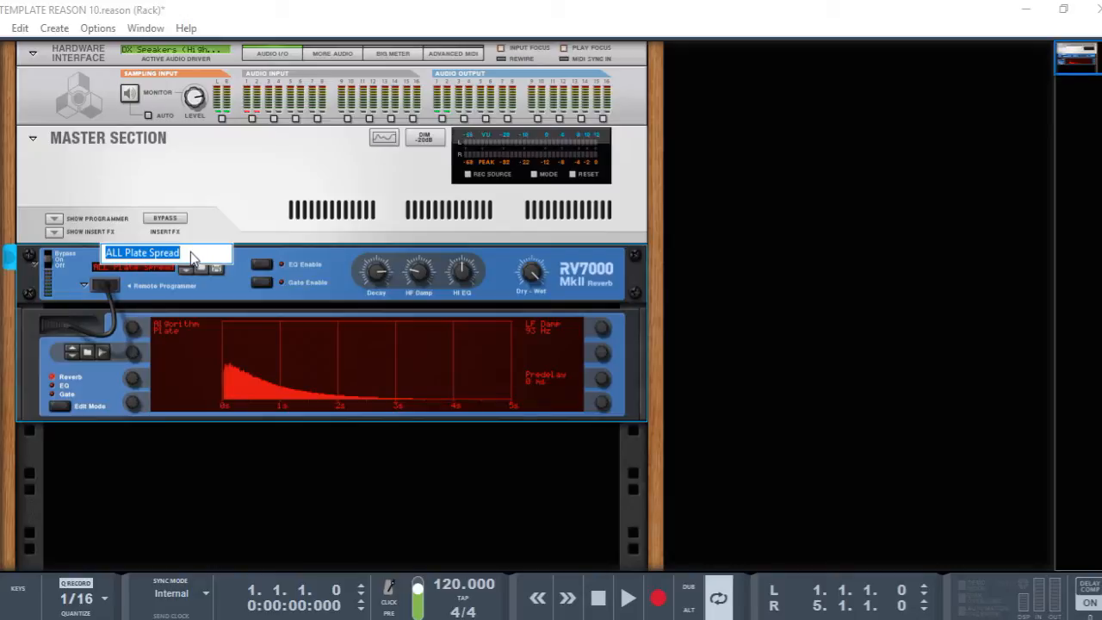
type("PLATE")
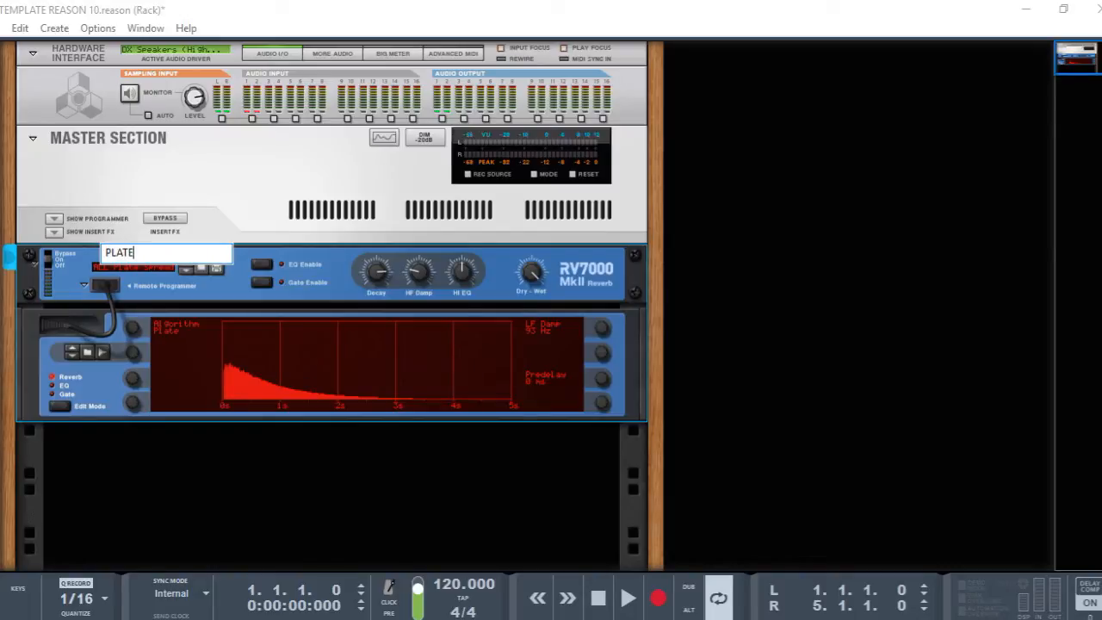
key("Return")
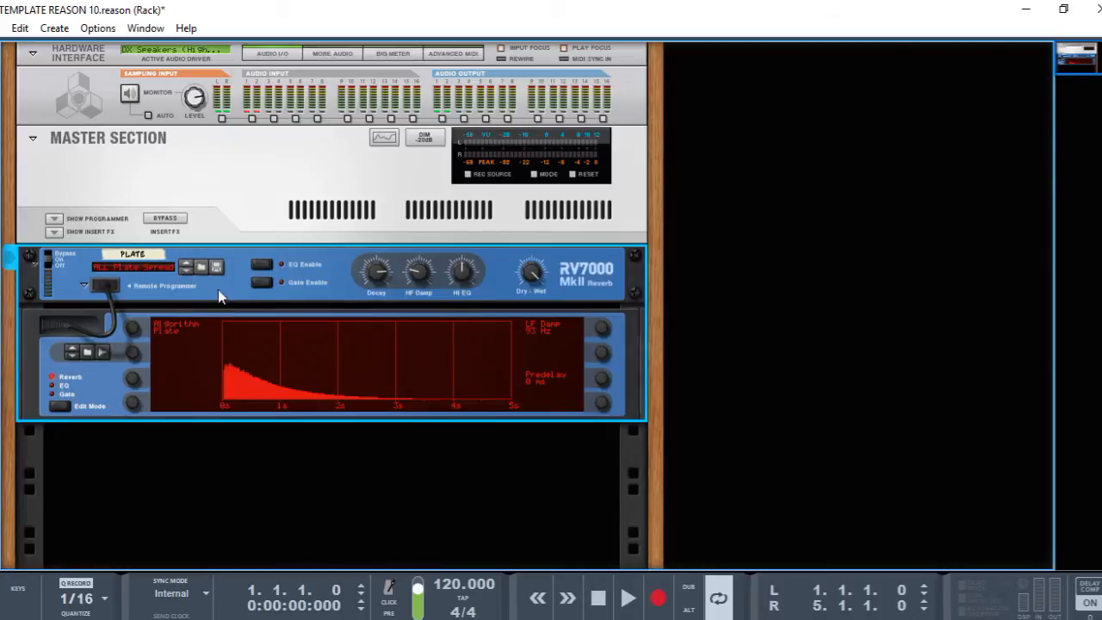
key("F5")
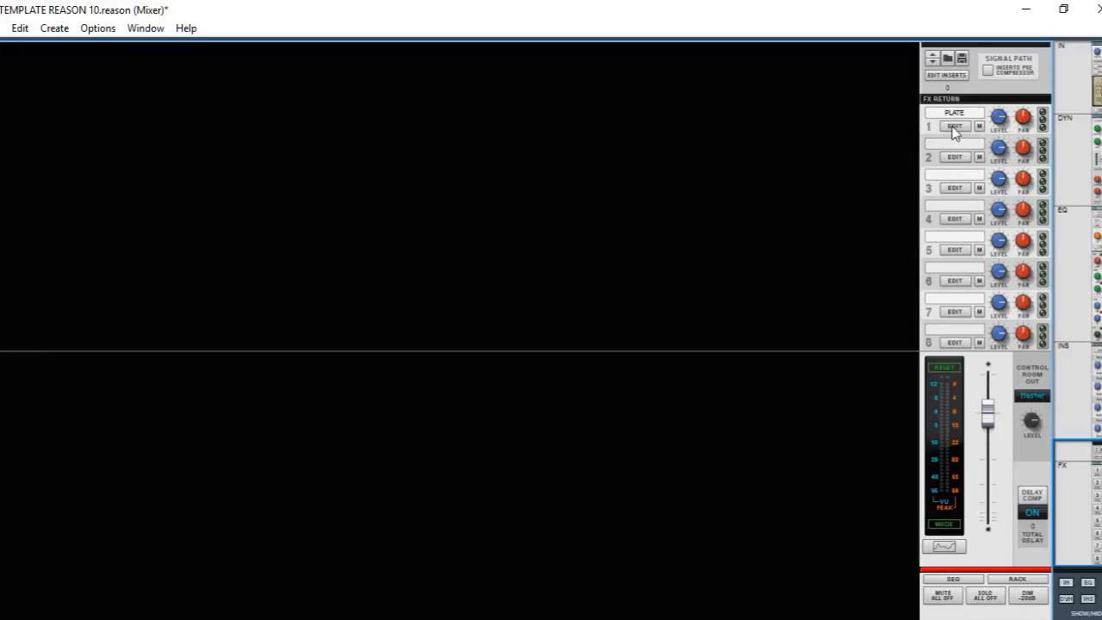
left_click(955, 126)
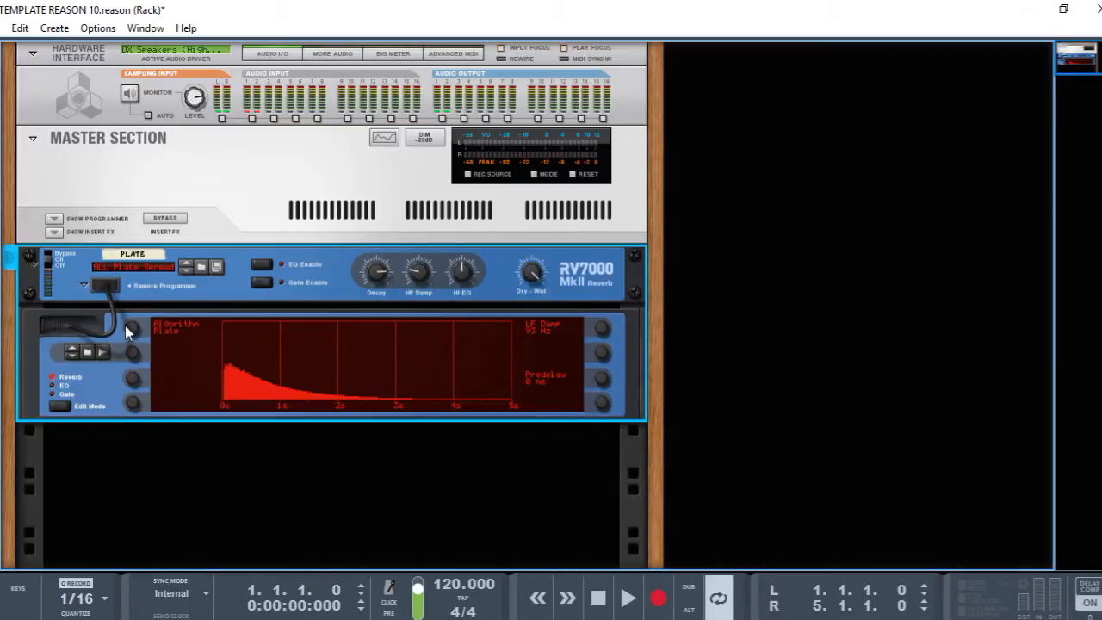
Step: Try the Echo algorithm with Tempo Sync on in the PLATE reverb's Remote Programmer
left_click_drag(125, 325, 124, 315)
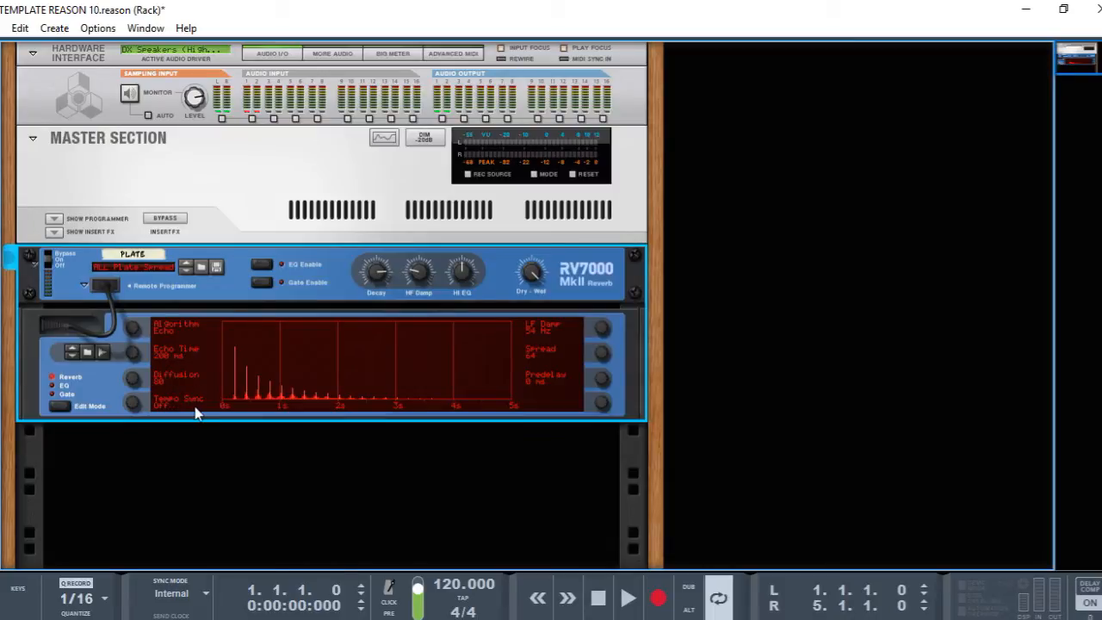
left_click_drag(130, 406, 118, 383)
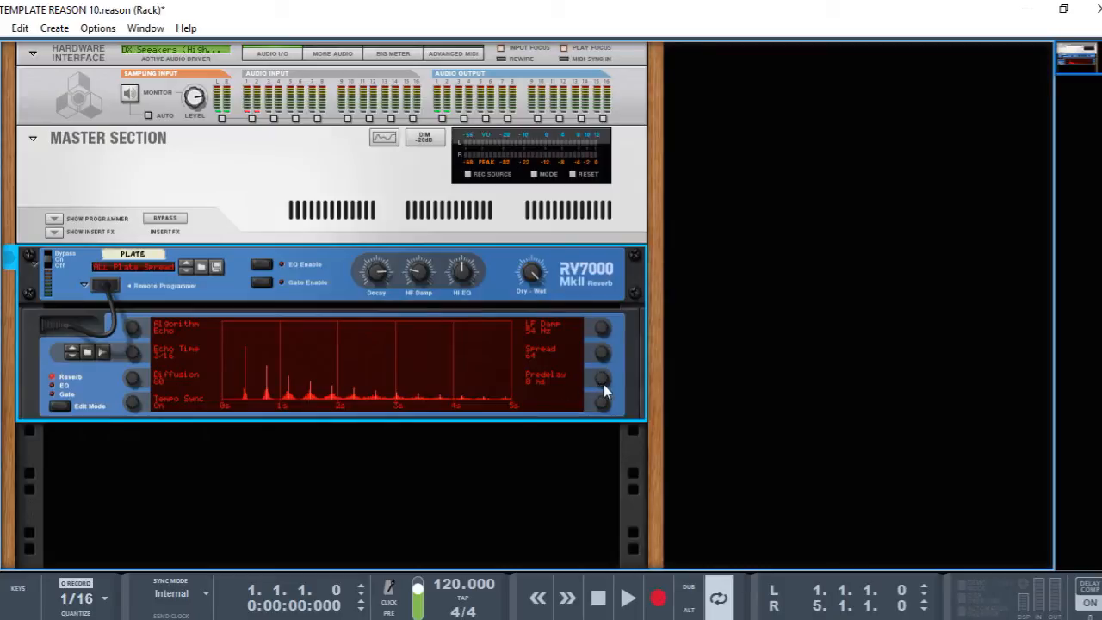
mouse_move(606, 390)
left_mouse_down()
mouse_move(593, 347)
mouse_move(609, 407)
left_mouse_up()
Step: Set the PLATE reverb's algorithm to Convolution with sample Preset 3 and size -24
mouse_move(132, 331)
left_mouse_down()
mouse_move(135, 341)
mouse_move(128, 317)
left_mouse_up()
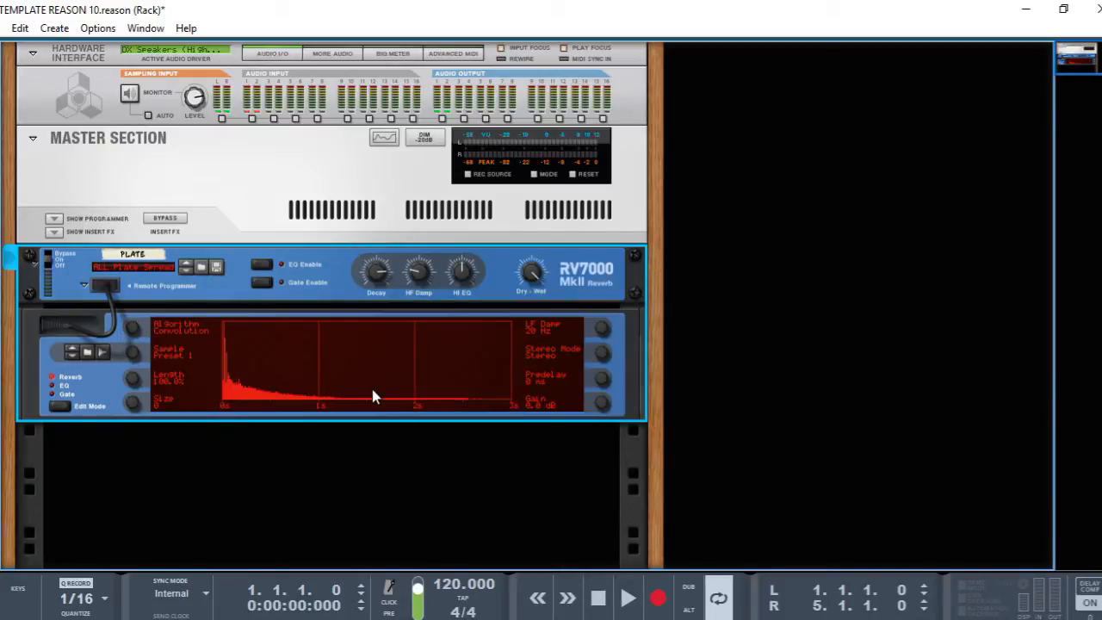
left_click_drag(128, 354, 114, 328)
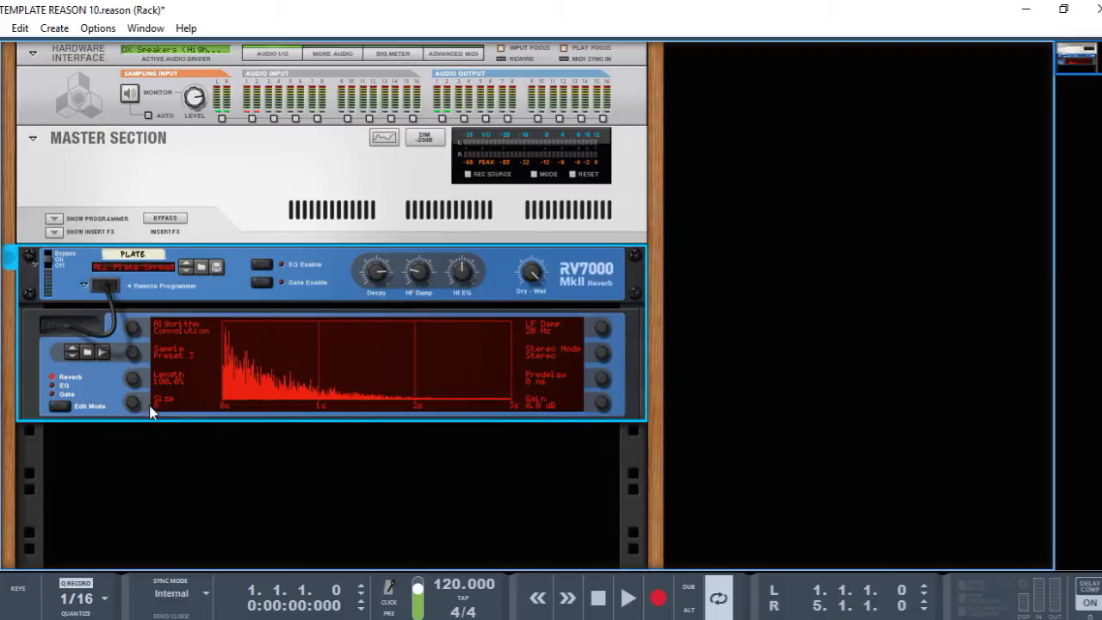
left_click_drag(137, 405, 132, 443)
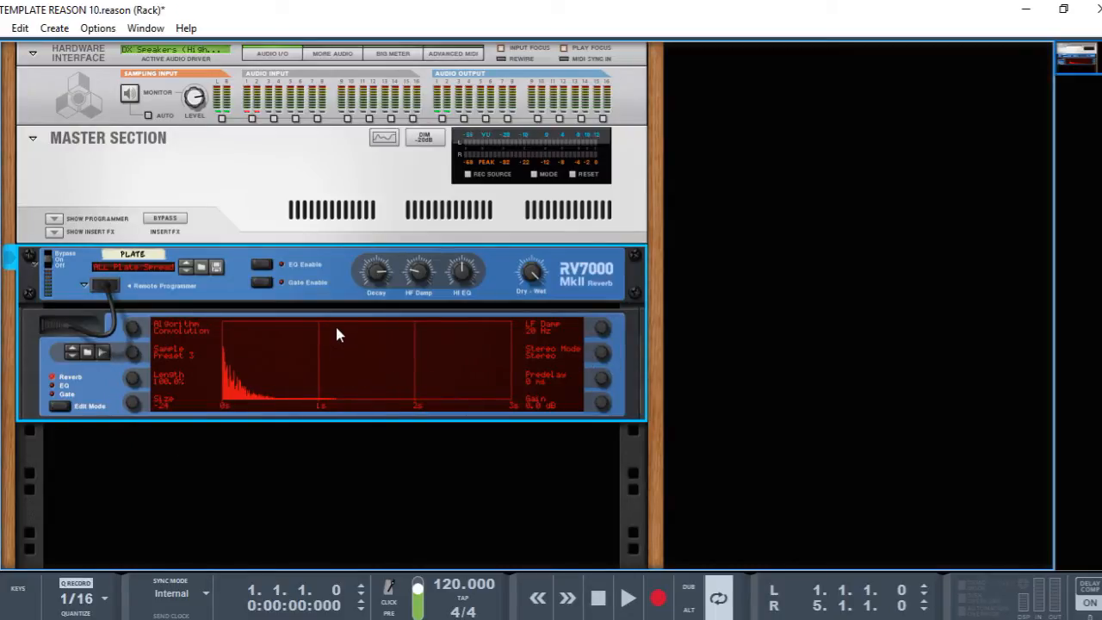
Step: Deselect the PLATE reverb, look at the Mixer window and return to the Rack window
scroll(332, 345, "down", 1)
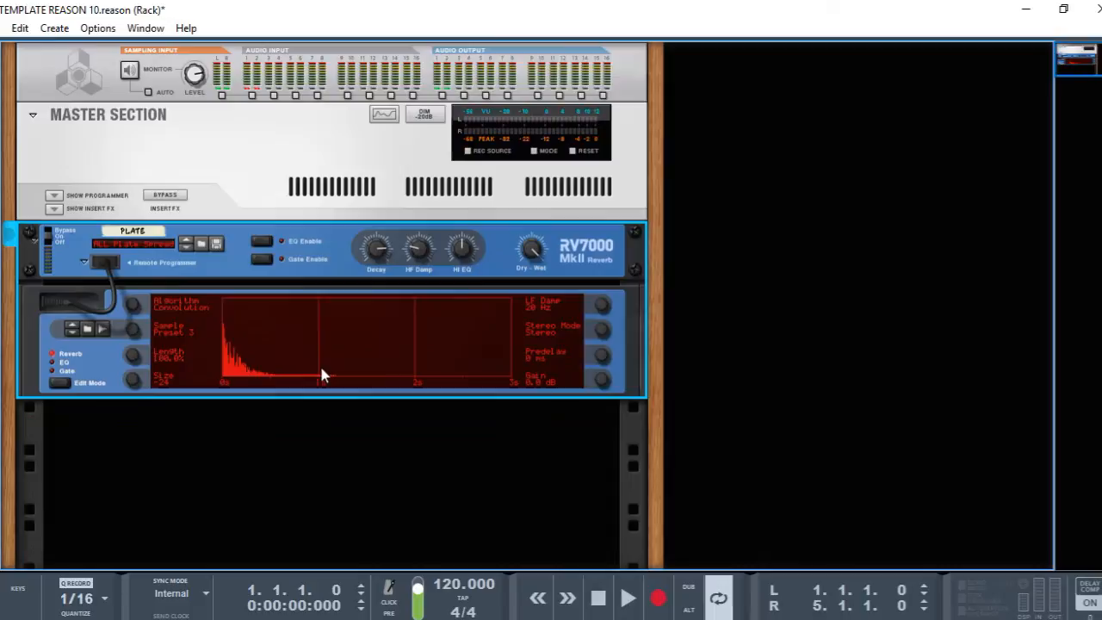
left_click(314, 431)
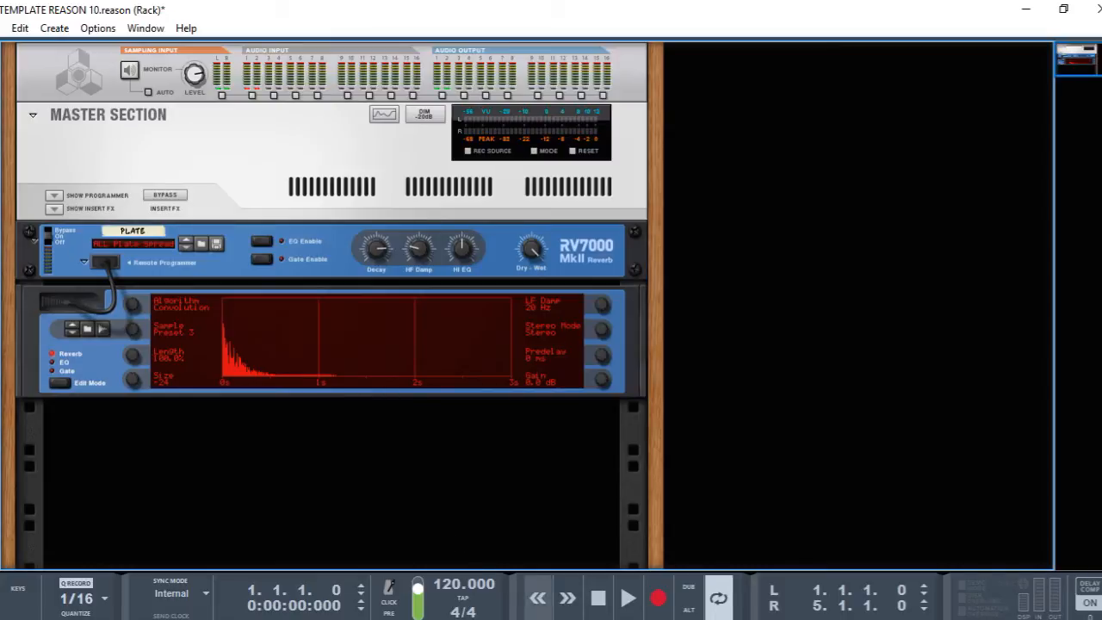
mouse_move(620, 615)
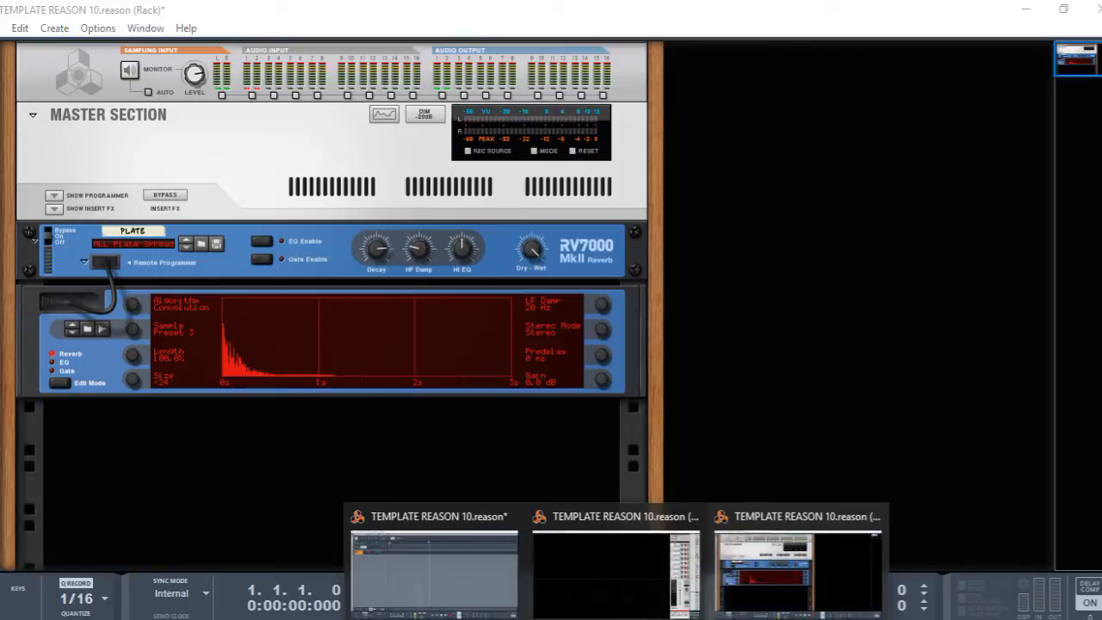
left_click(640, 600)
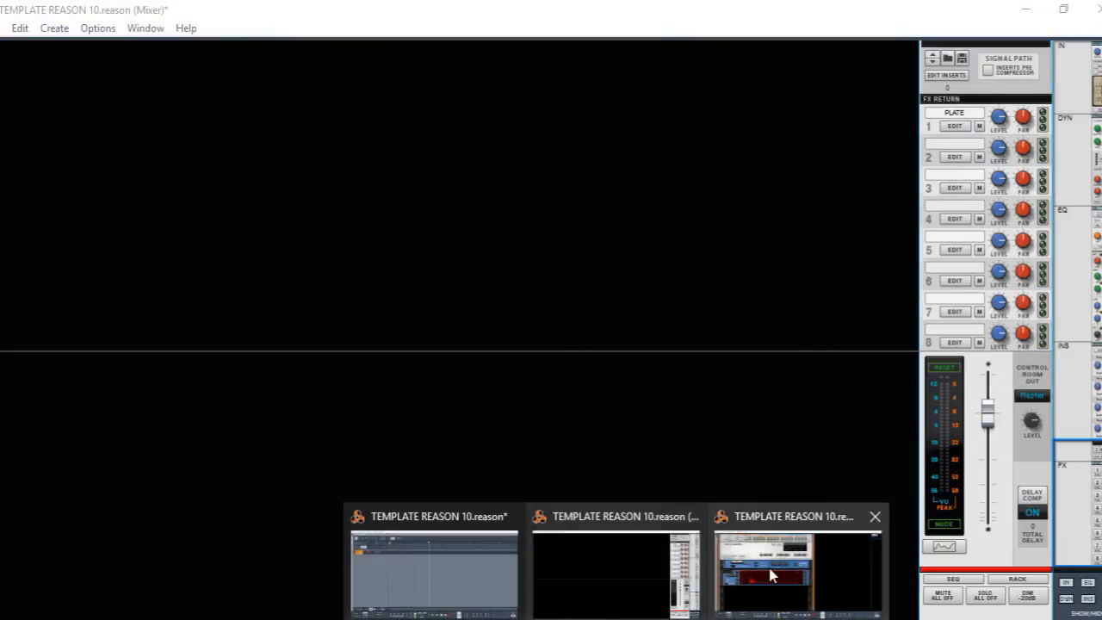
left_click(770, 574)
Step: Add a Synchronous Effect Modulator from the Reason effect devices below the PLATE reverb
right_click(261, 419)
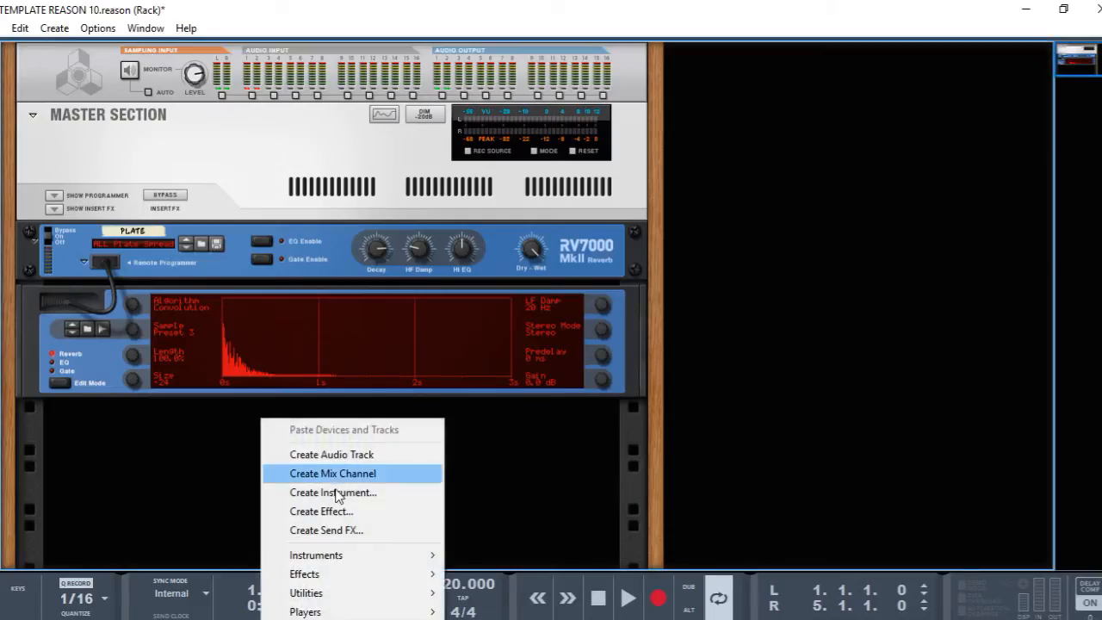
mouse_move(322, 577)
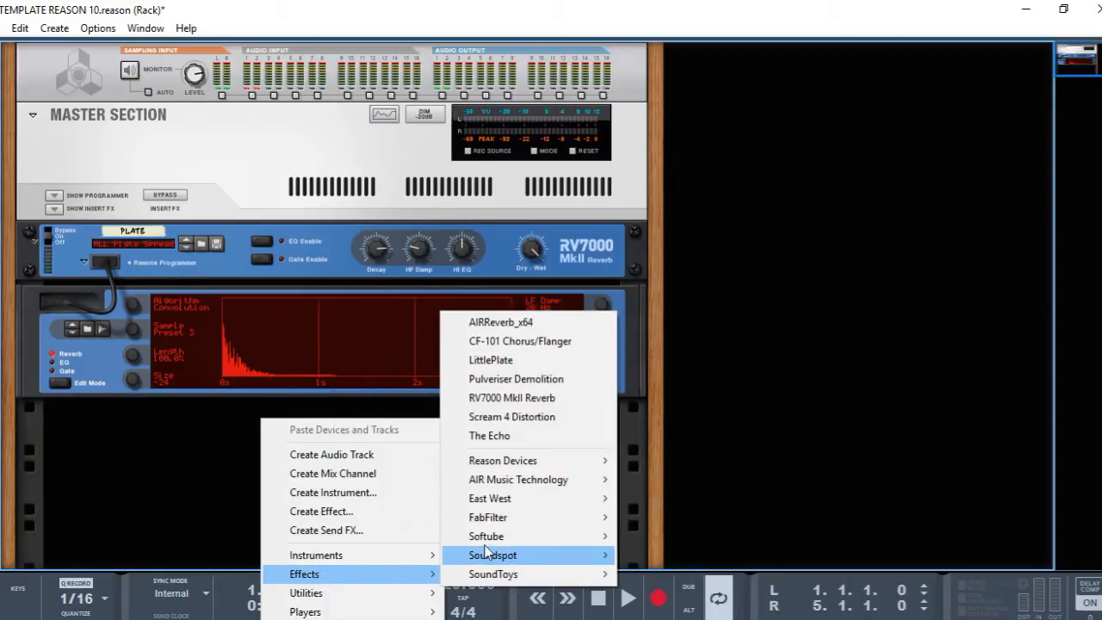
mouse_move(514, 466)
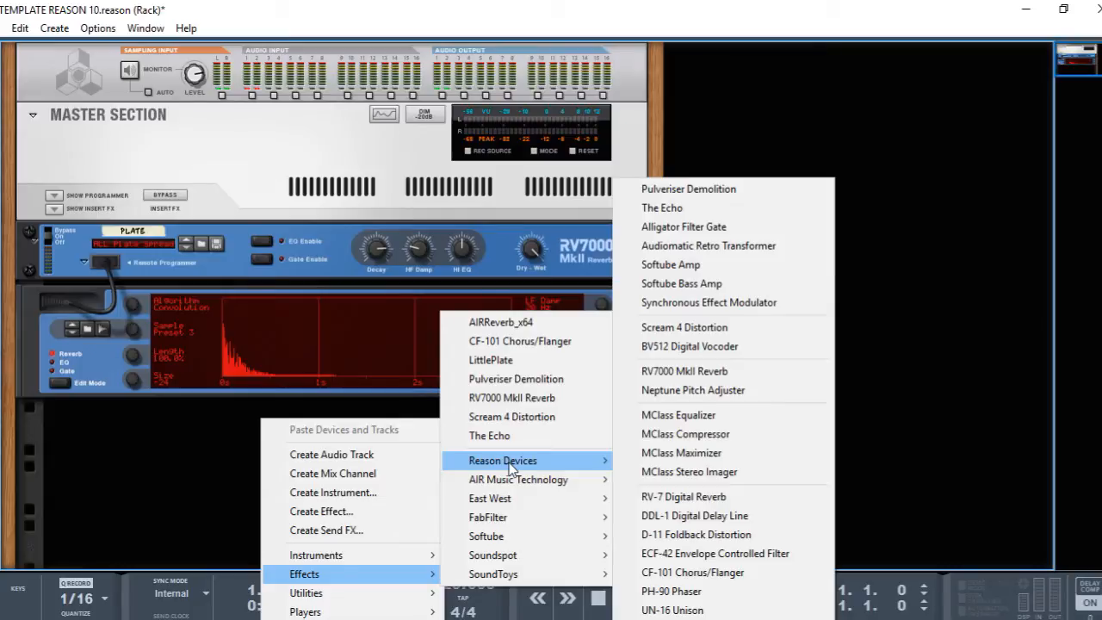
left_click(701, 306)
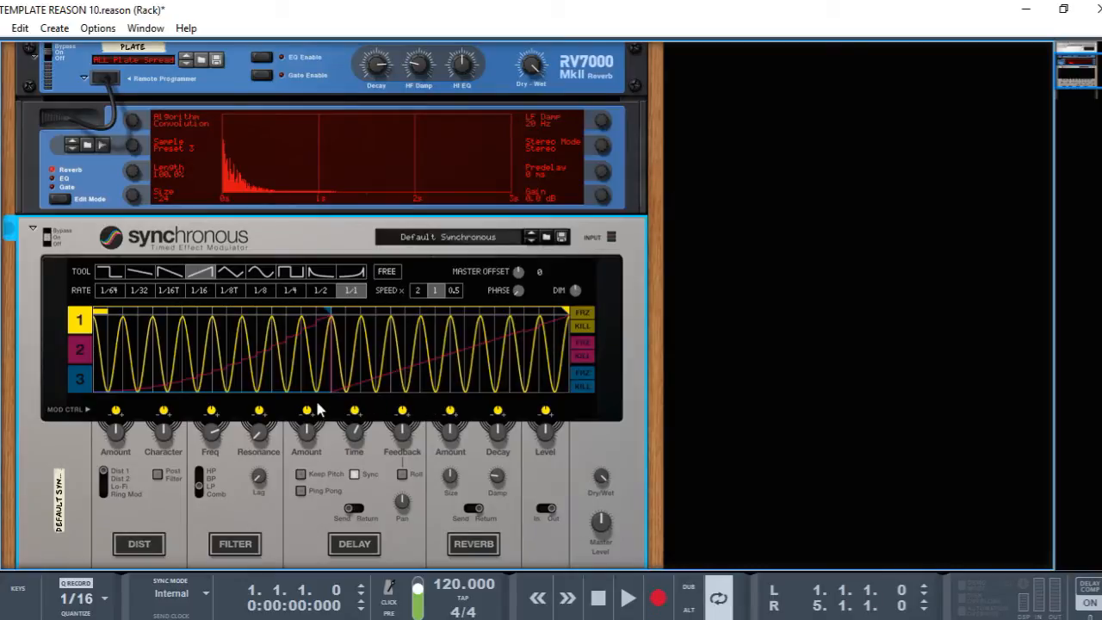
Step: Rename the Synchronous device as MODULATOR and check its label on FX return 2 in the mixer
double_click(60, 519)
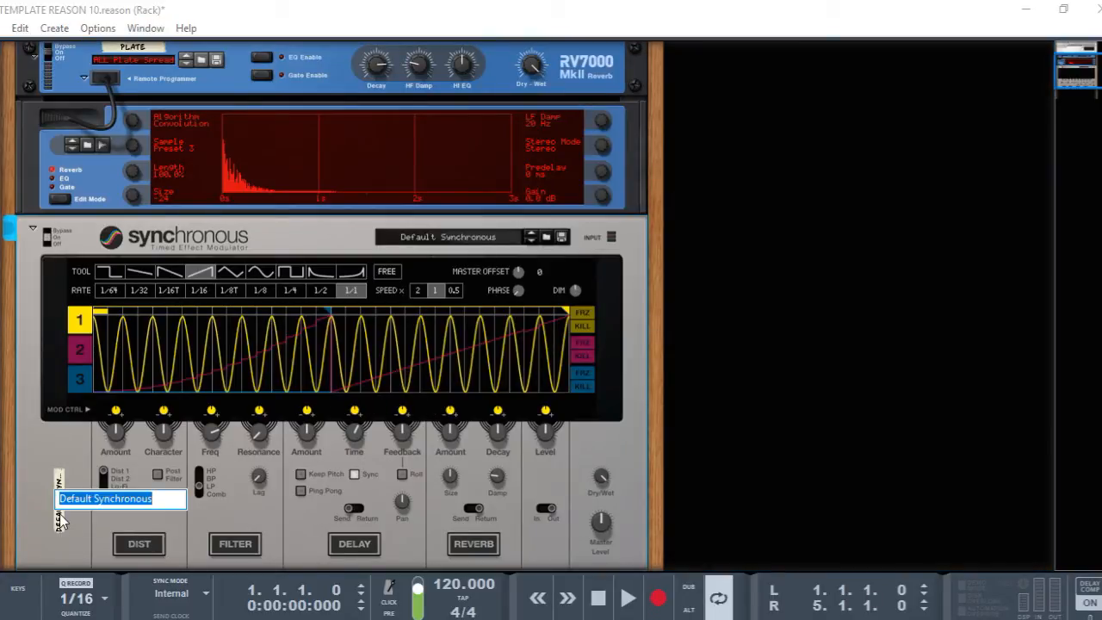
type("MO")
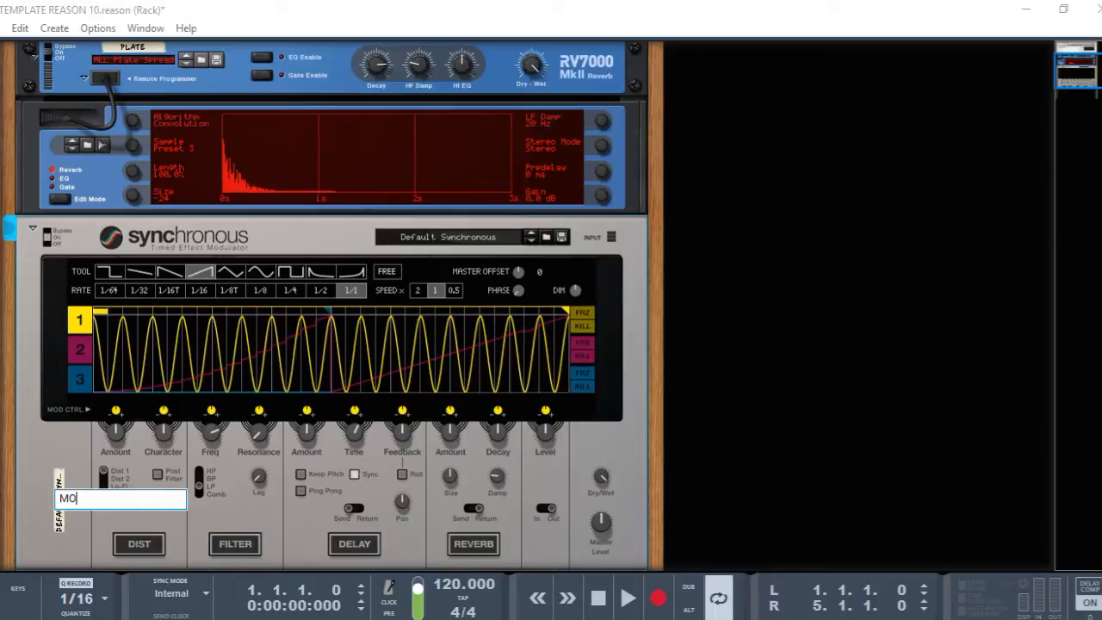
type("DULATOR")
key("Return")
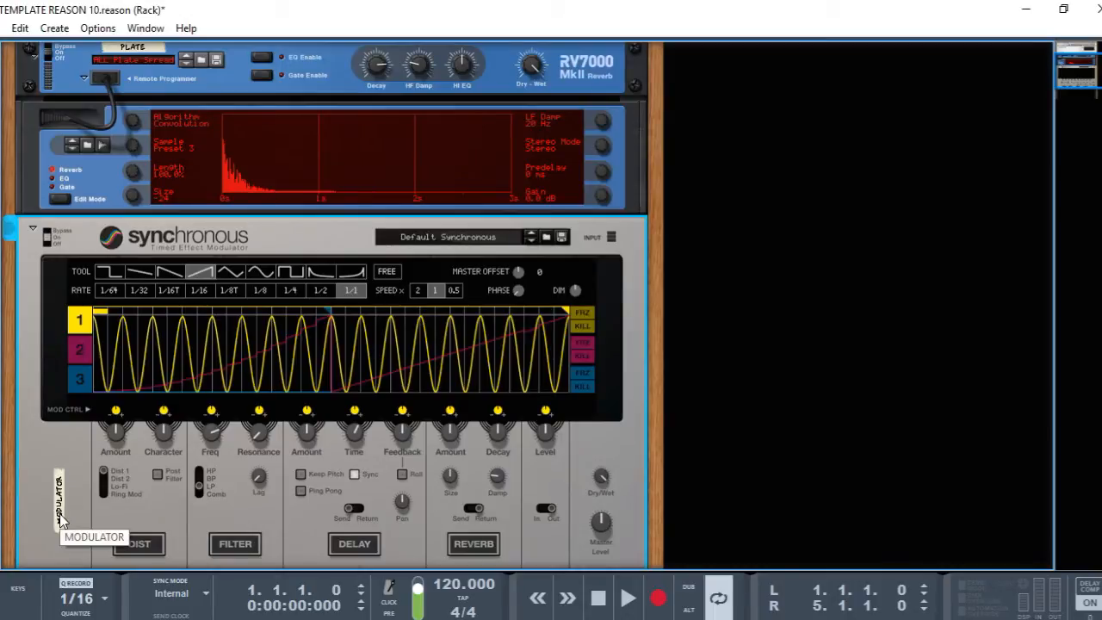
key("F5")
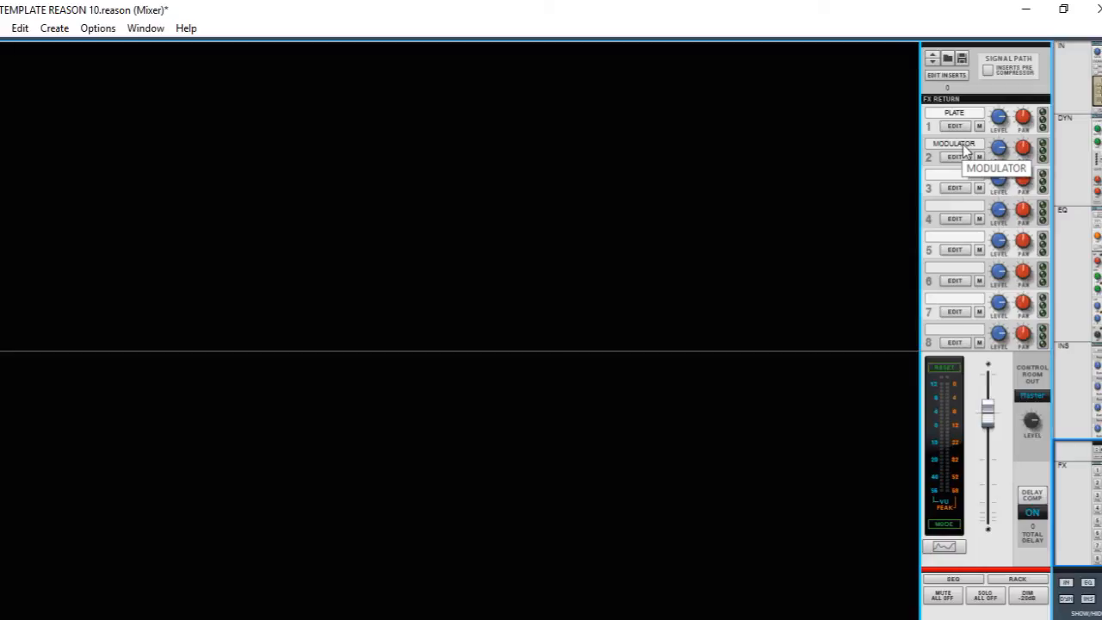
Step: Save the song template and return to the empty rack space below the MODULATOR device
key("ctrl+s")
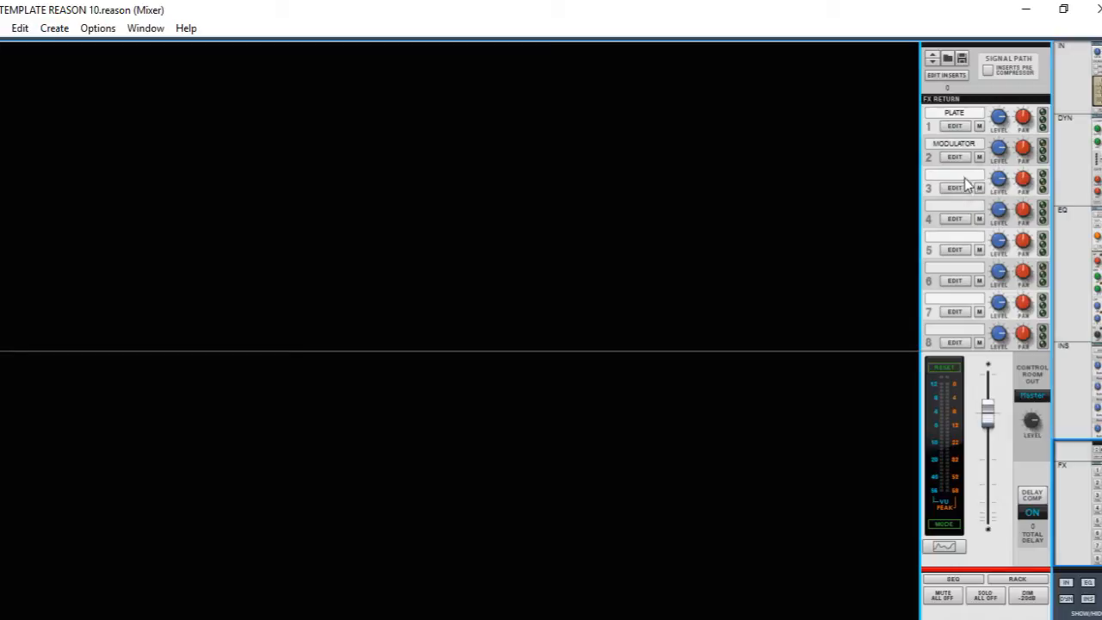
left_click(963, 189)
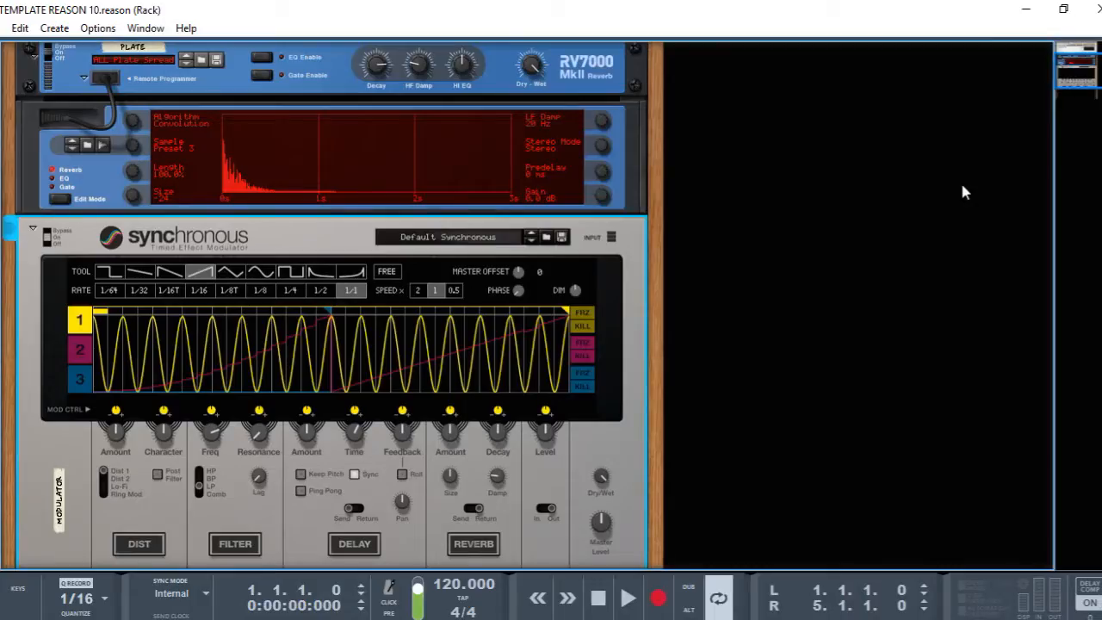
scroll(395, 395, "down", 5)
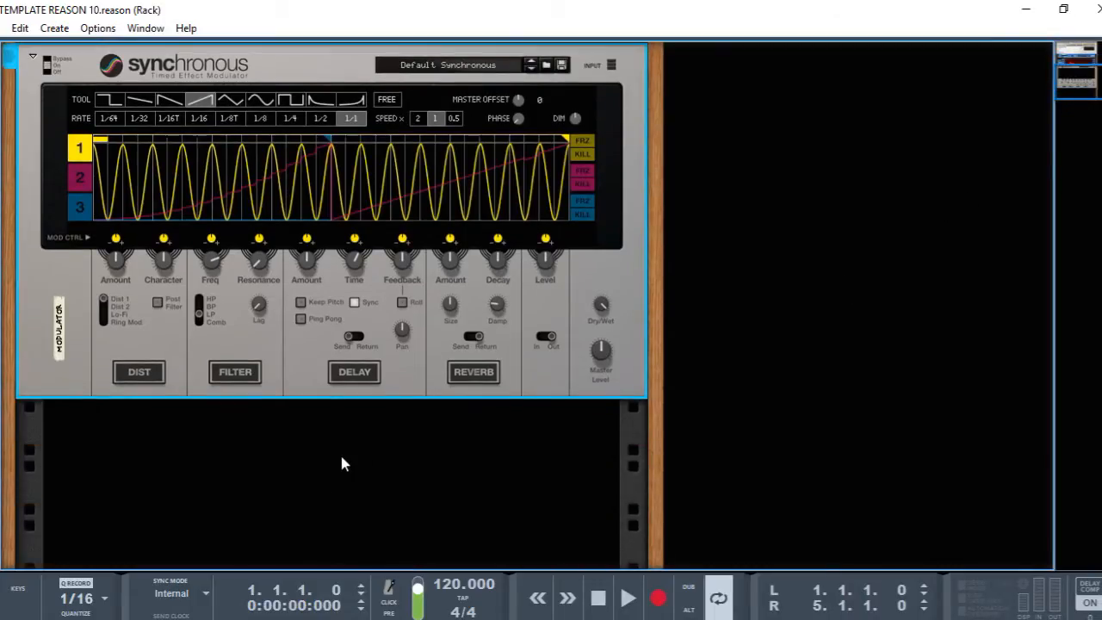
right_click(339, 452)
mouse_move(407, 394)
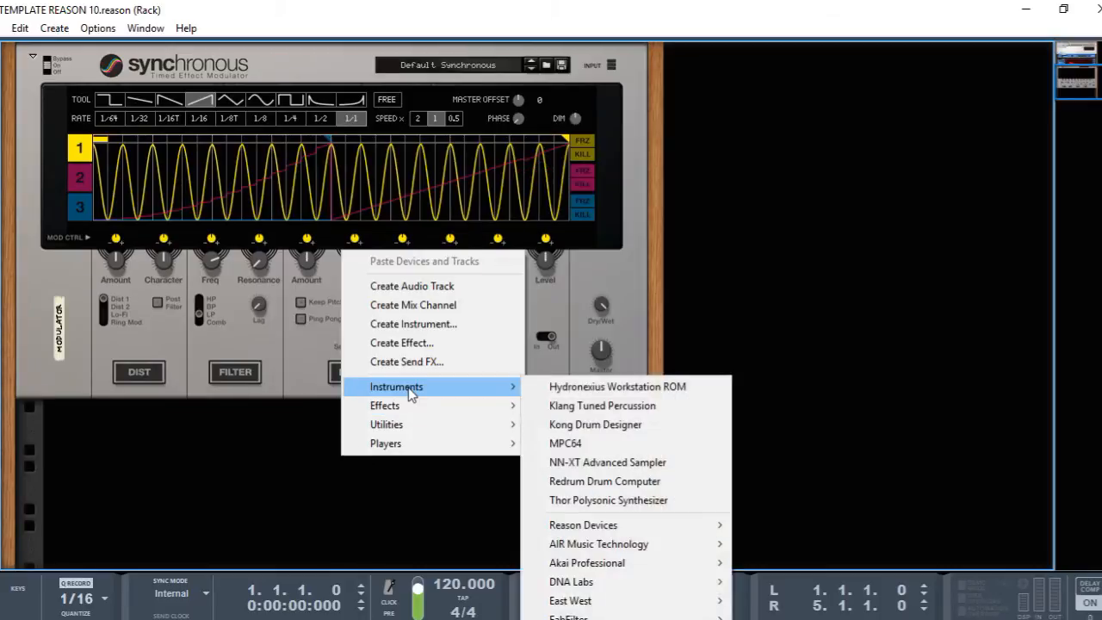
left_click(255, 458)
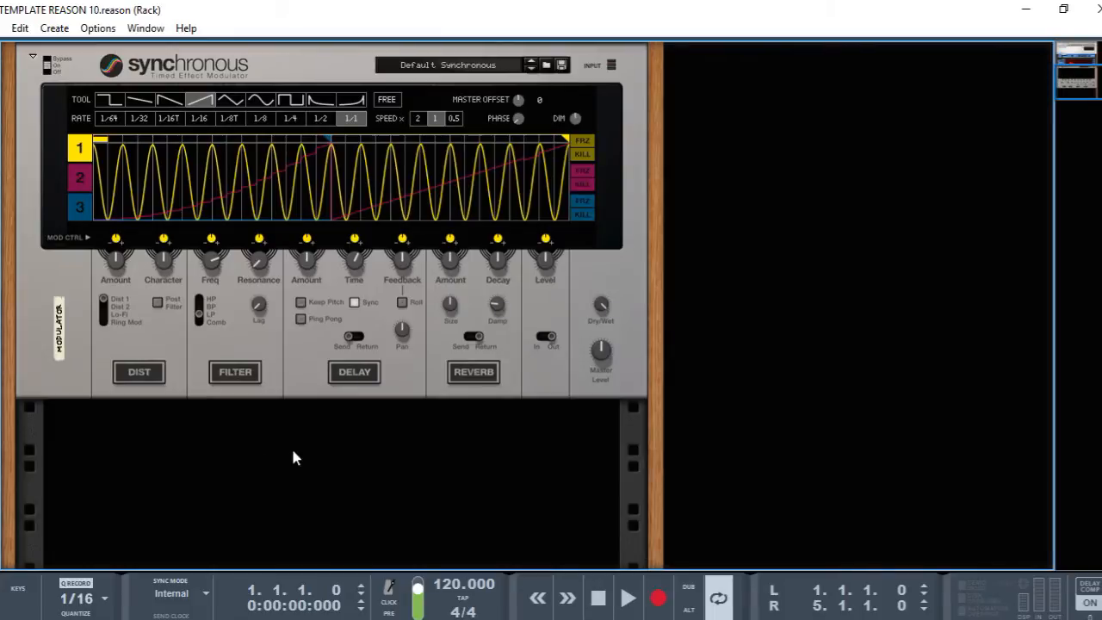
Step: Add a Pulveriser Demolition from the Reason effect devices below the MODULATOR device
right_click(291, 448)
mouse_move(380, 382)
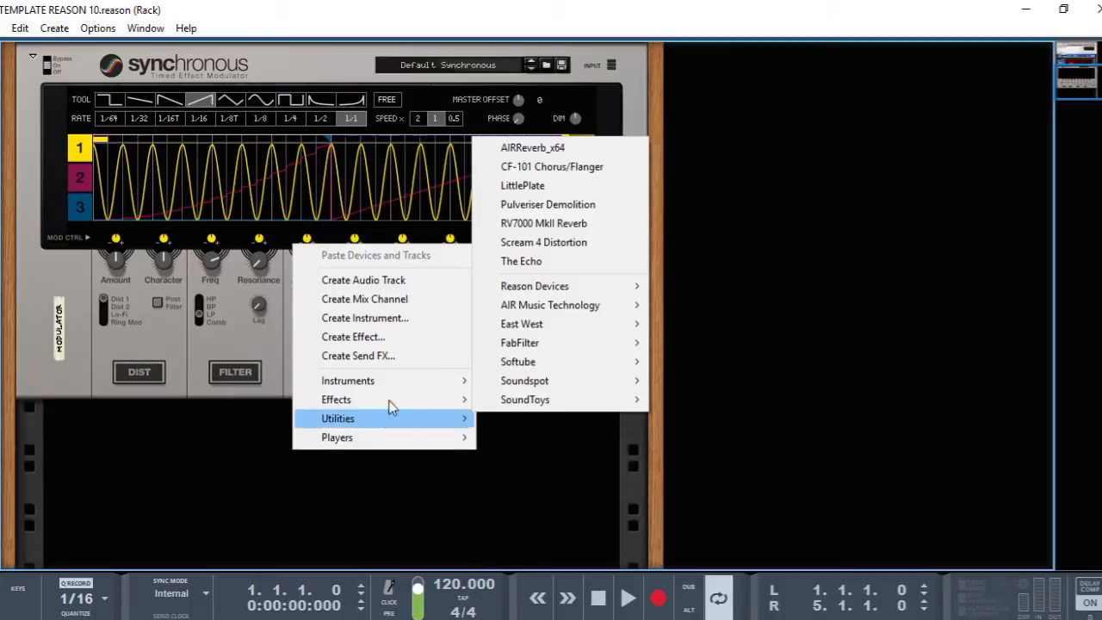
mouse_move(456, 400)
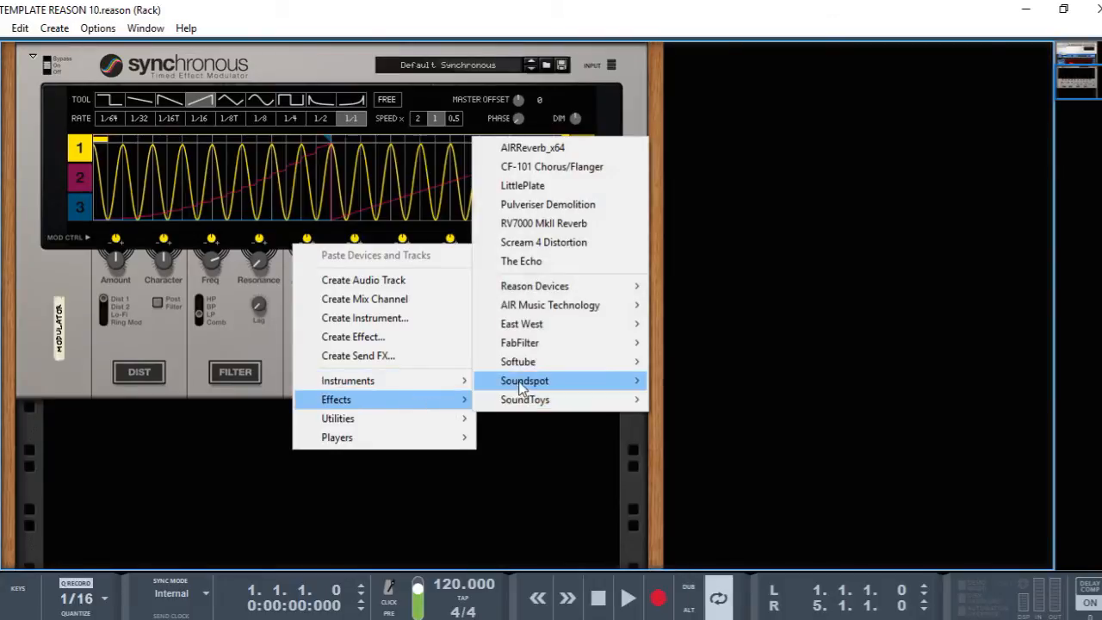
mouse_move(562, 289)
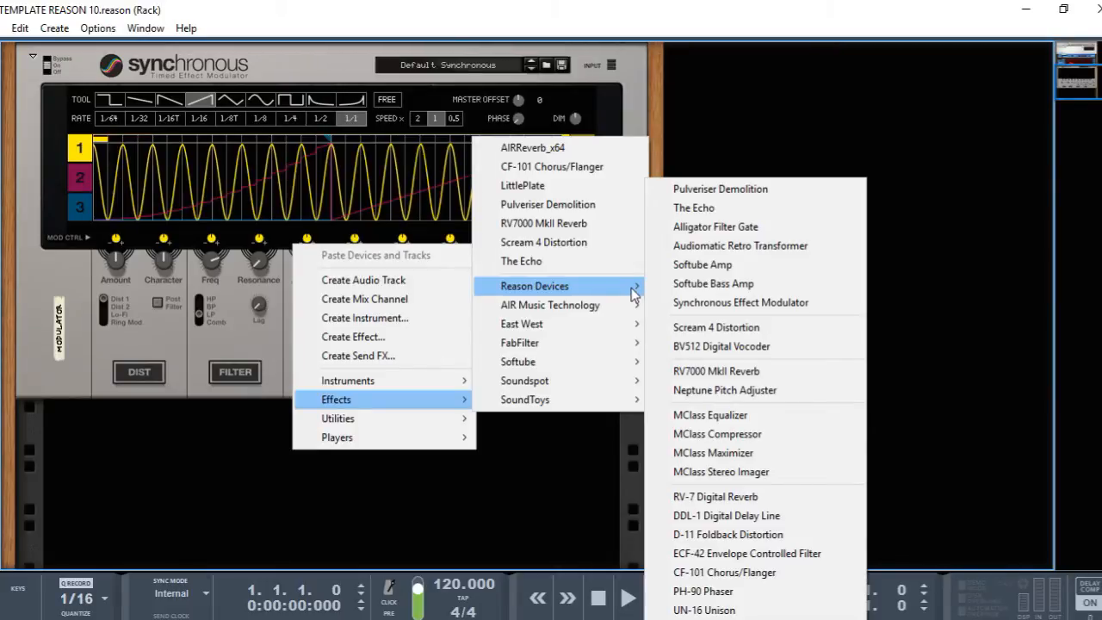
left_click(708, 191)
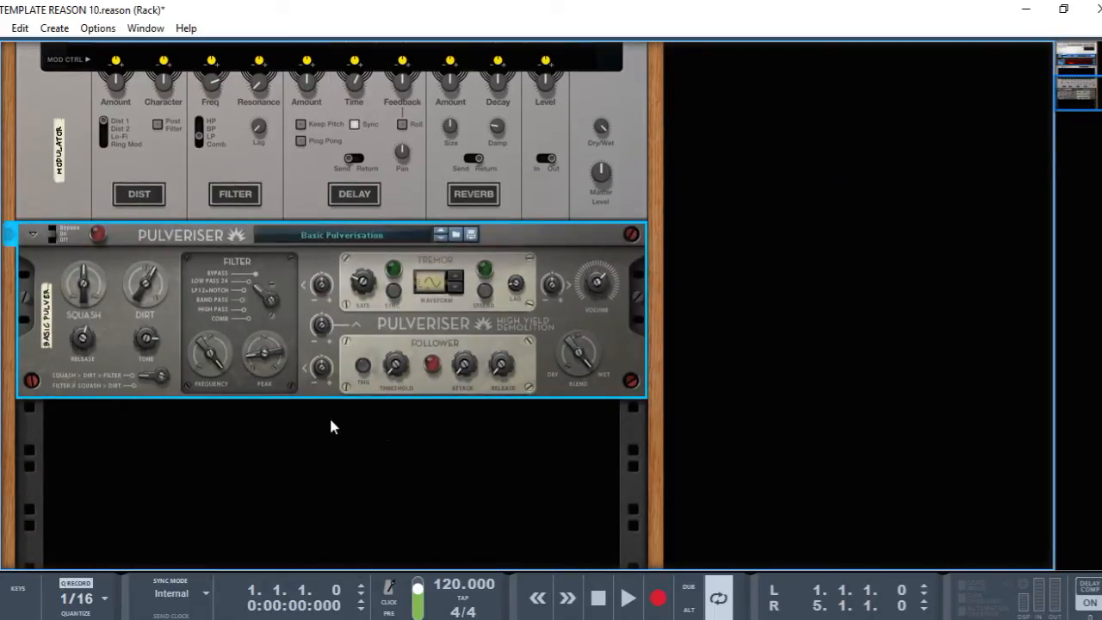
Step: Rename the Pulveriser device as DEMOLITION
double_click(45, 321)
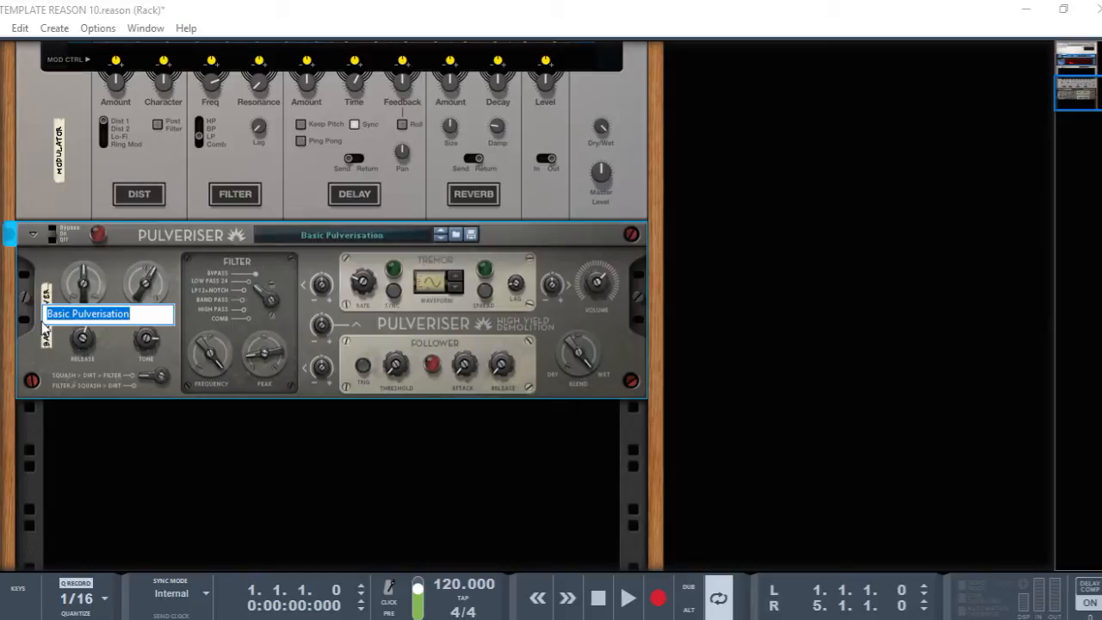
type("DE")
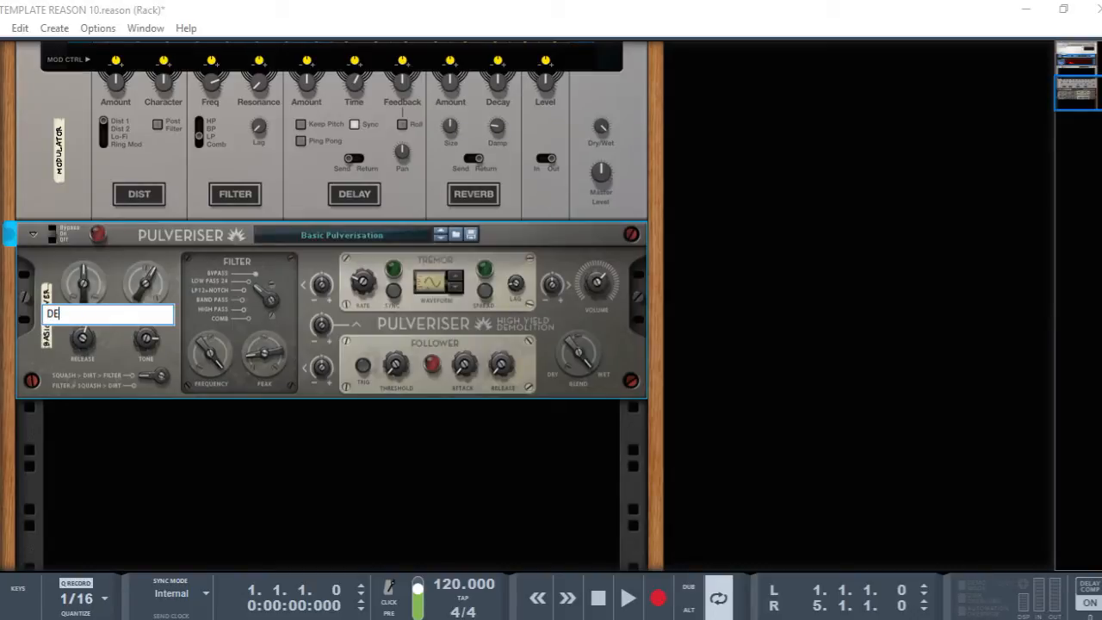
type("MOLITOIN")
key("BackSpace")
key("BackSpace")
key("BackSpace")
key("BackSpace")
type("TION")
key("Return")
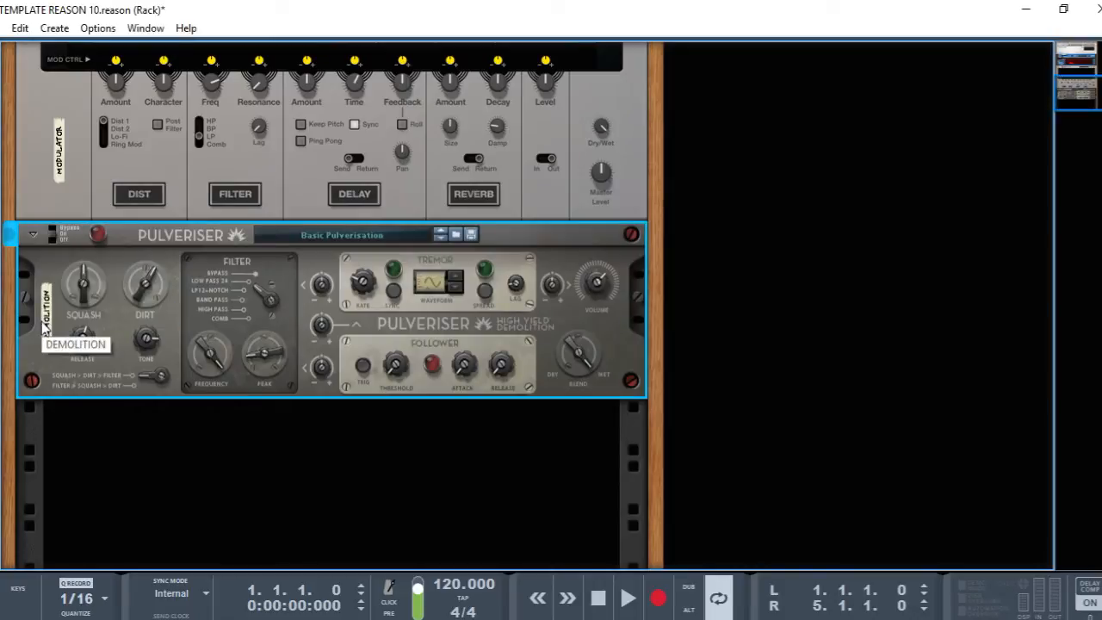
Step: Check the DEMOLITION label on FX return 3 in the mixer, save the template and go to that device in the rack
key("F7")
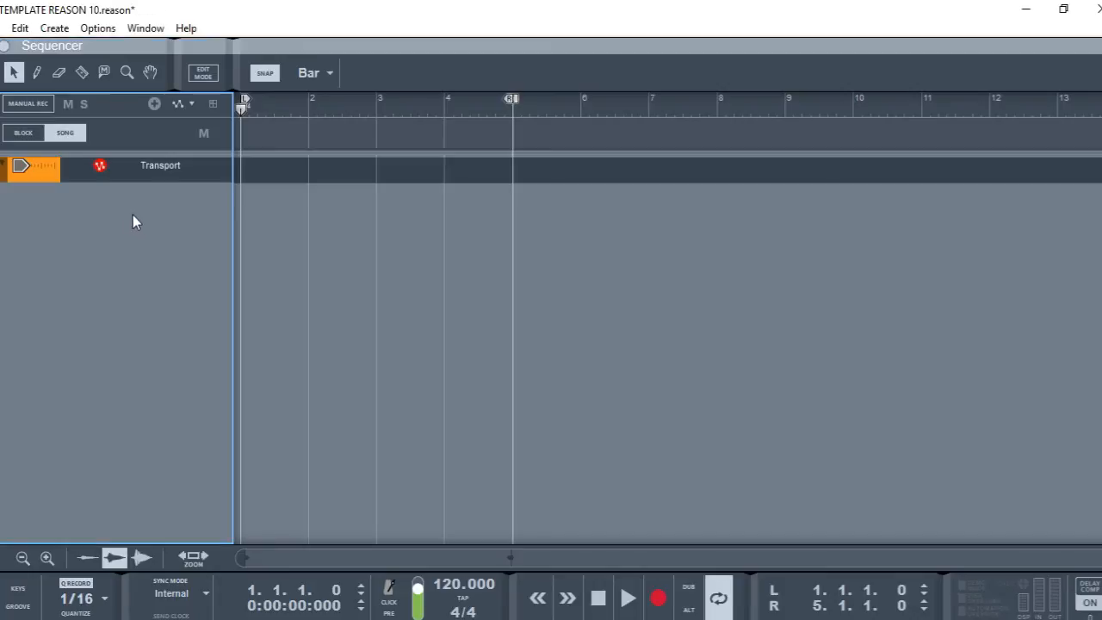
key("F5")
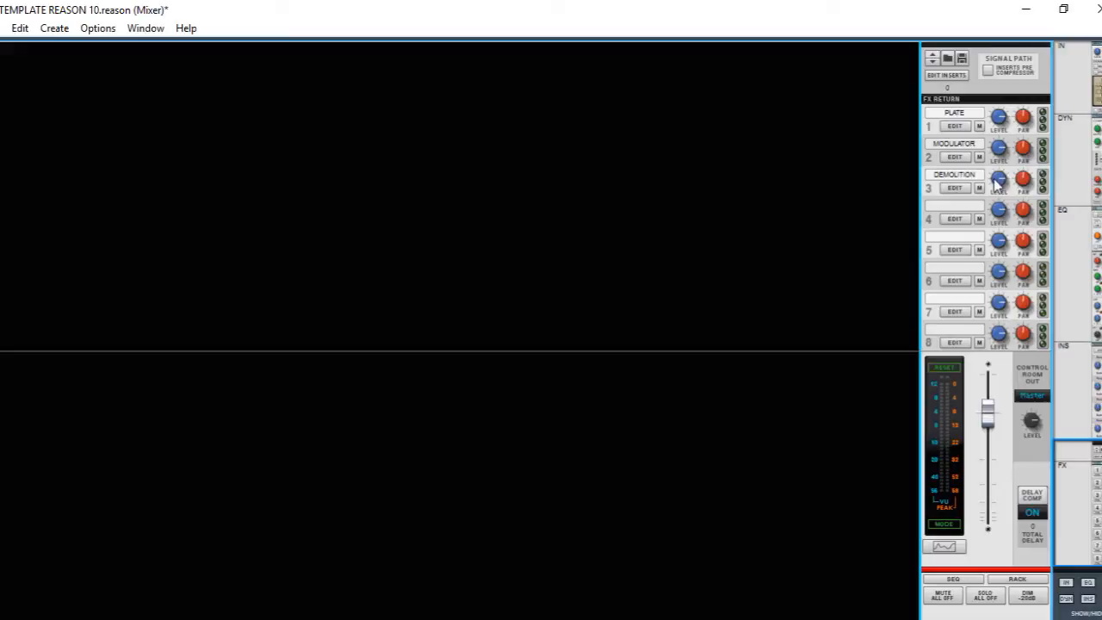
key("ctrl+s")
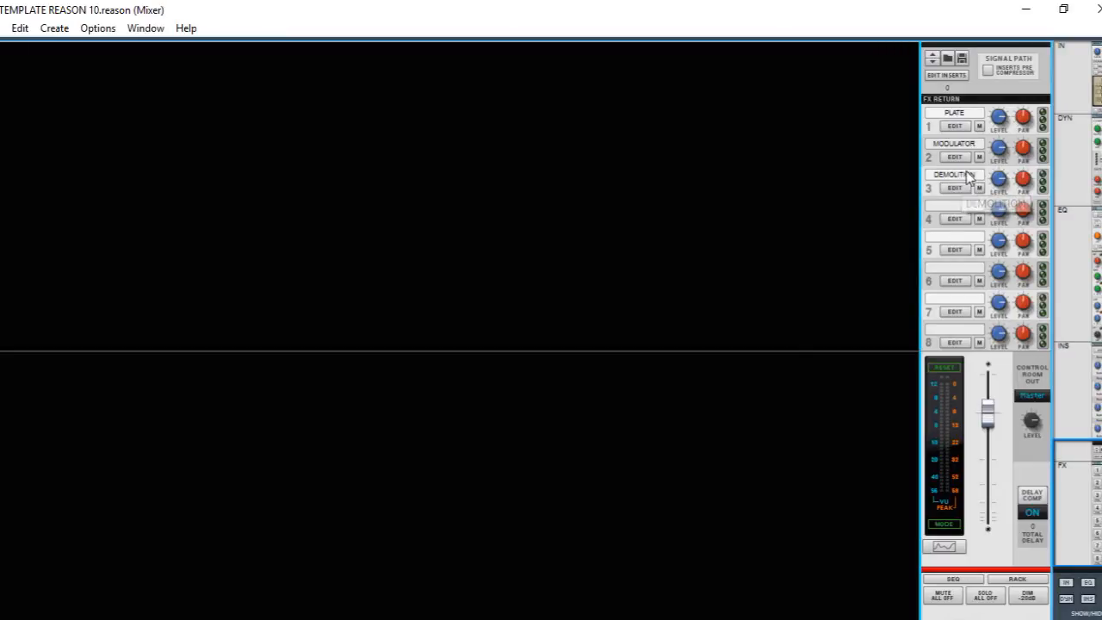
left_click(962, 186)
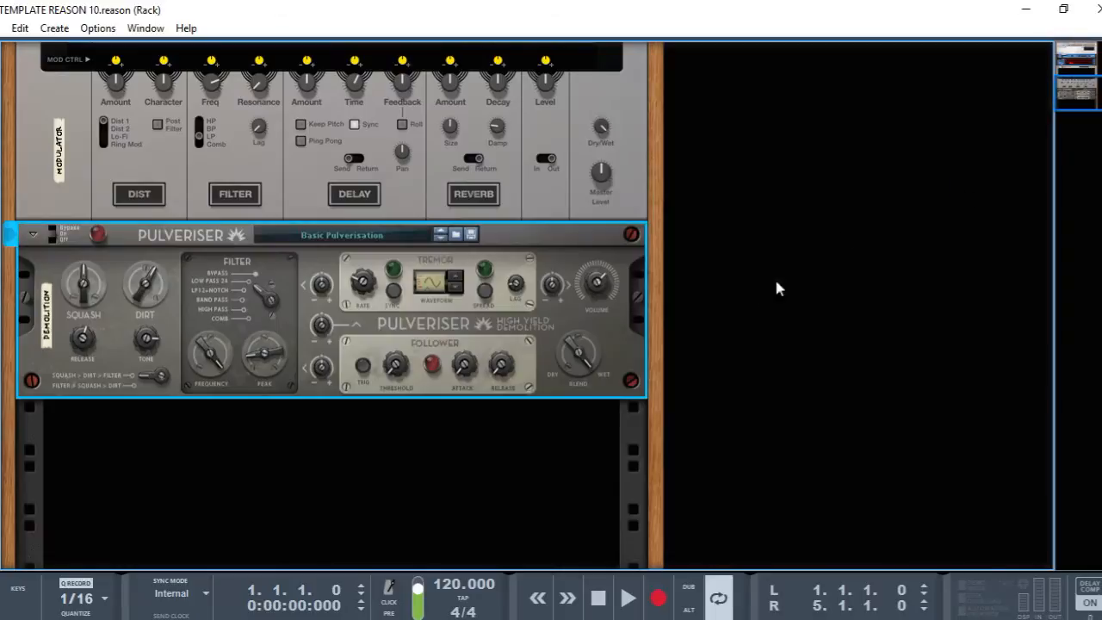
Step: Add the SoundToys LittlePlate effect plug-in to the empty rack space below the DEMOLITION device
right_click(287, 469)
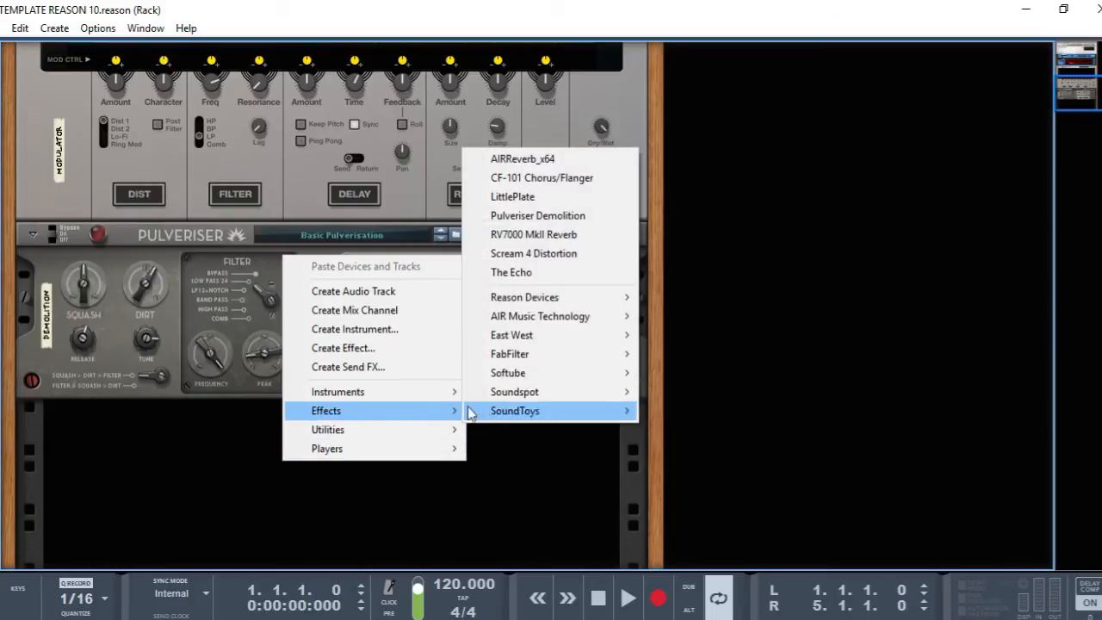
mouse_move(517, 401)
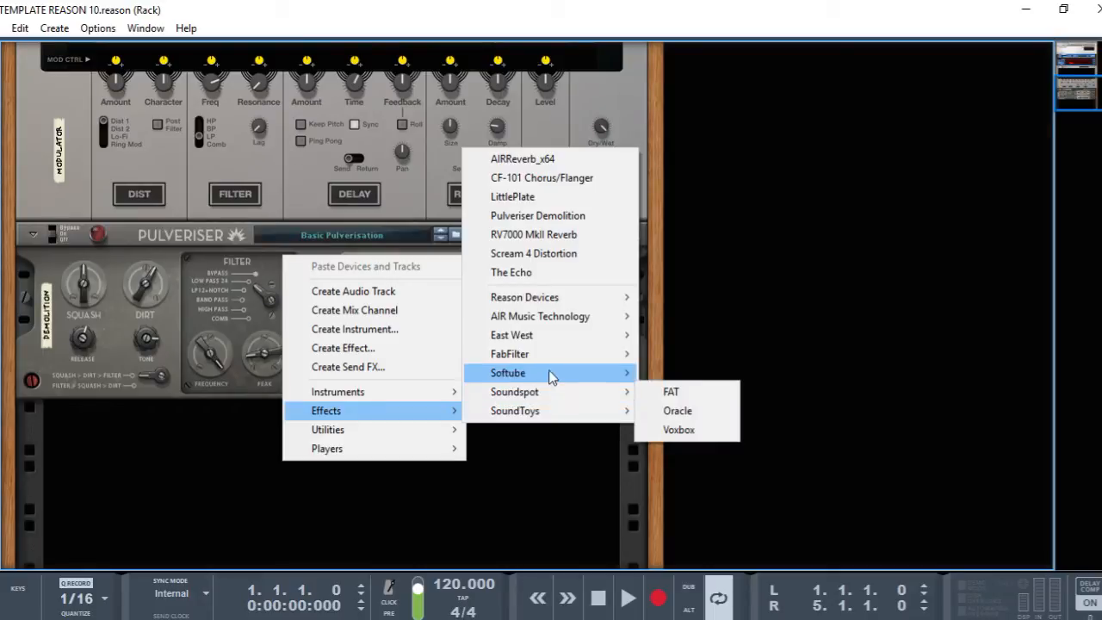
mouse_move(557, 373)
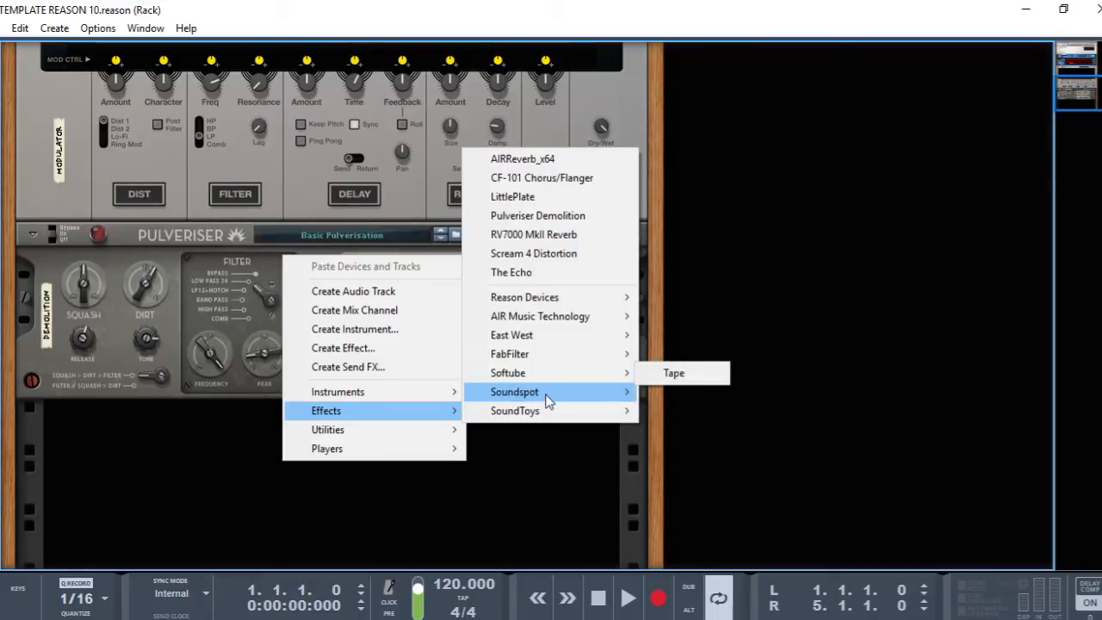
mouse_move(551, 423)
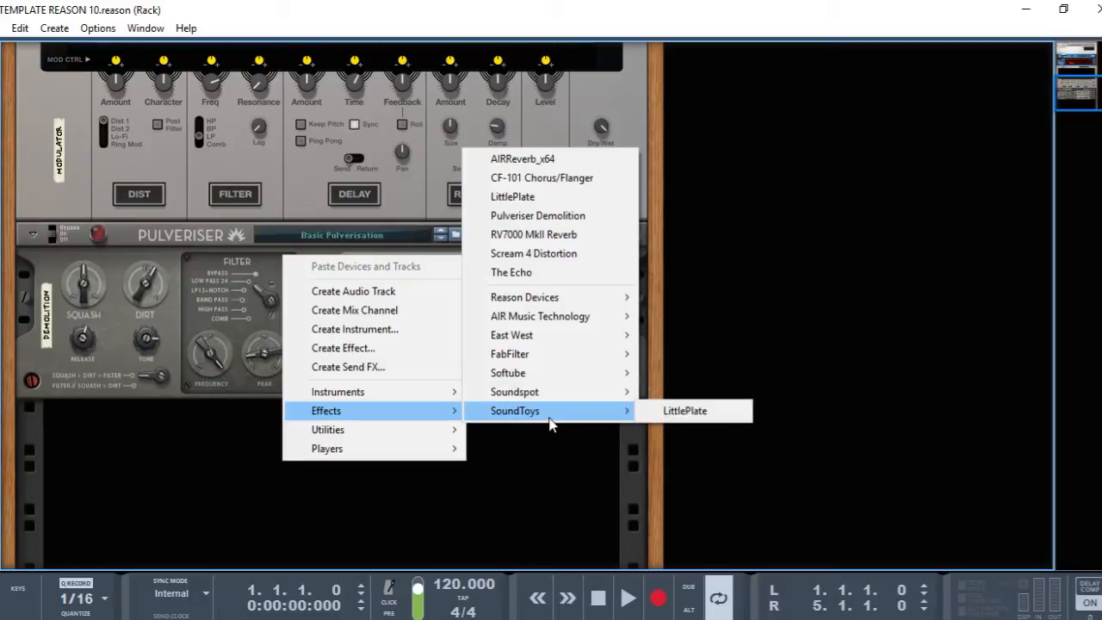
left_click(712, 415)
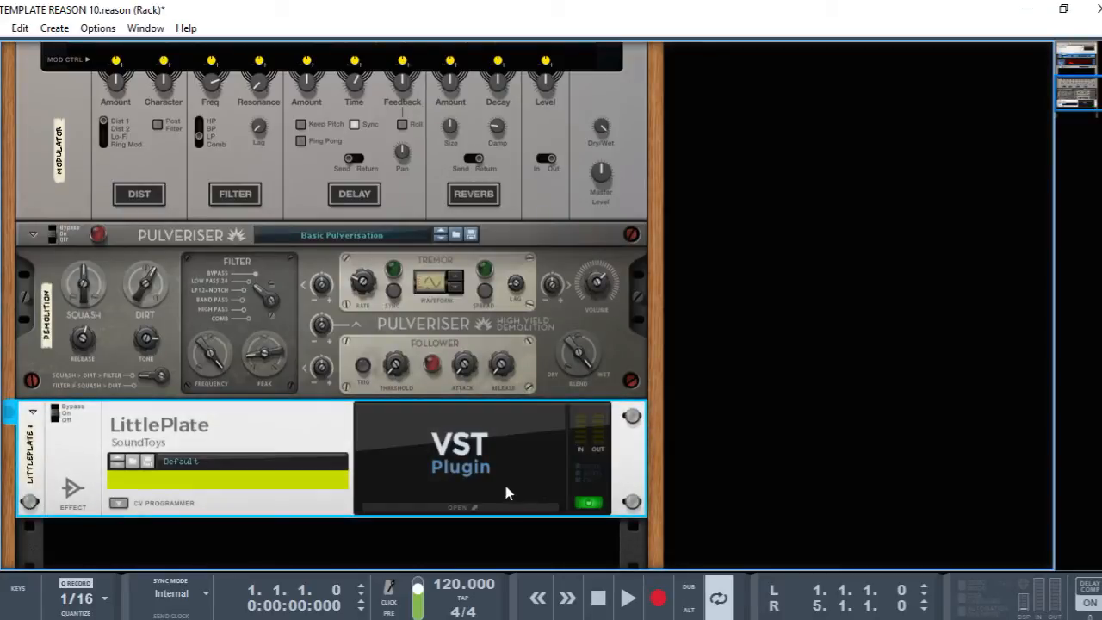
scroll(499, 478, "down", 3)
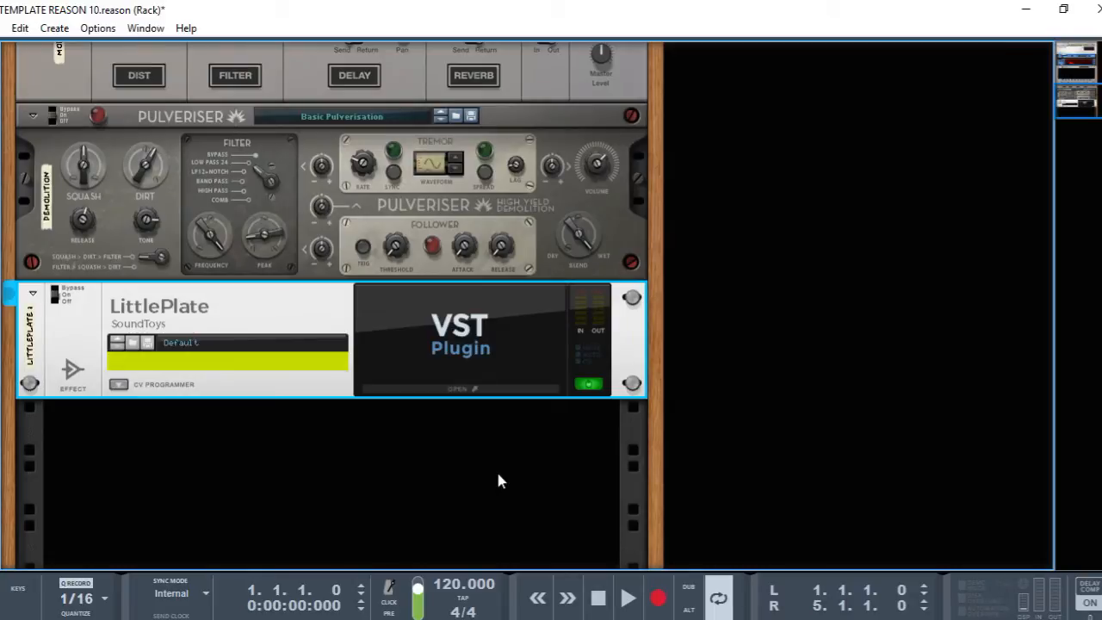
Step: Open the LittlePlate plug-in window, move it clear of the device's name label, look it over and close it
left_click(443, 390)
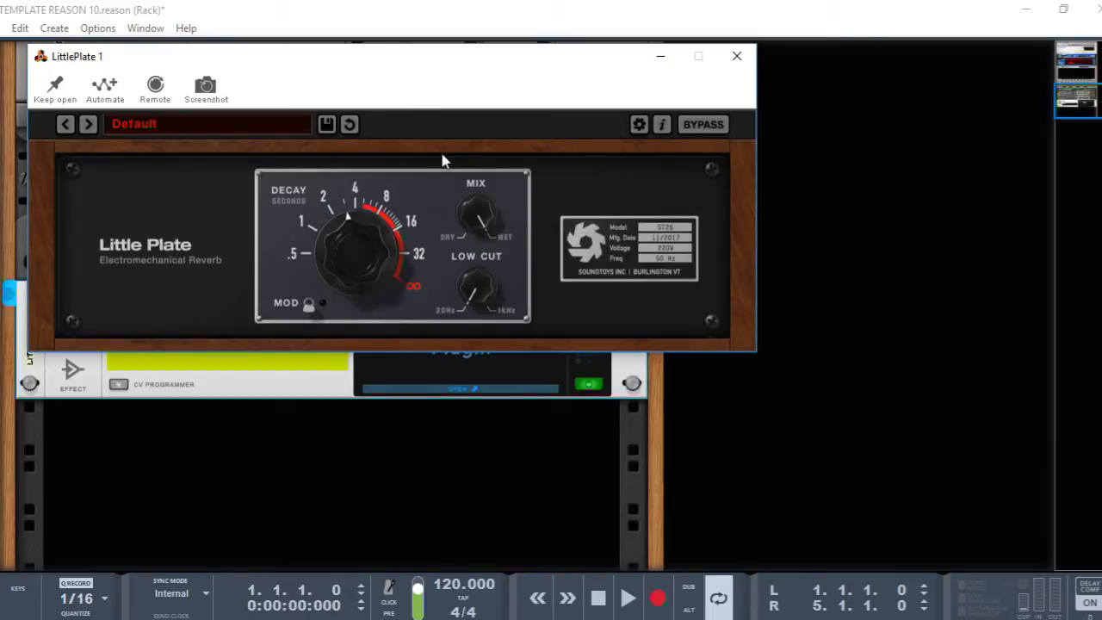
left_click_drag(450, 57, 580, 197)
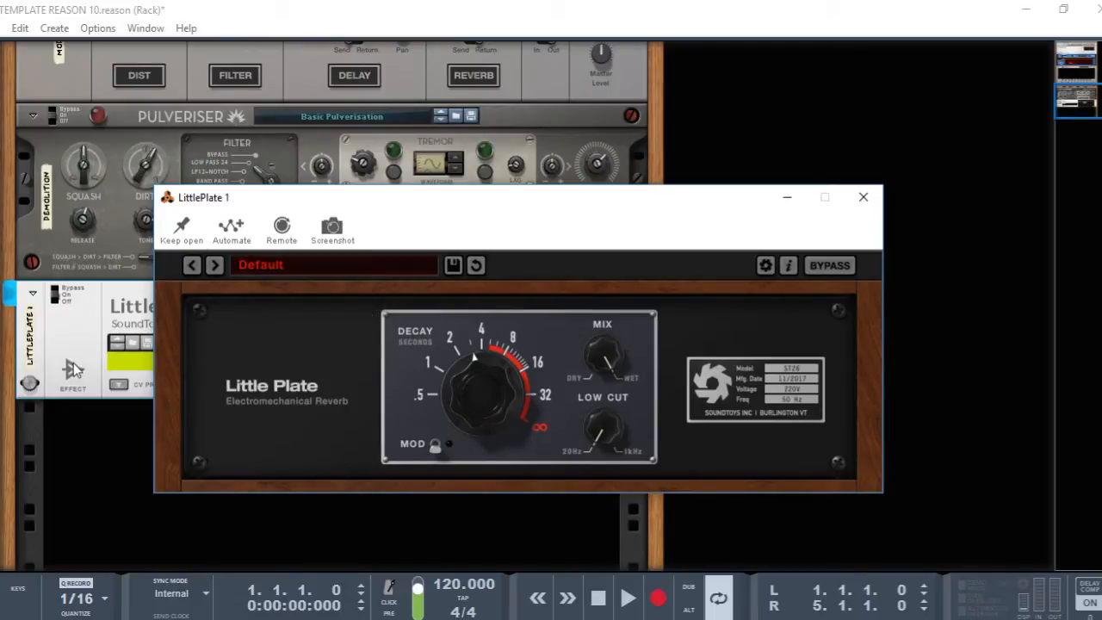
left_click(86, 322)
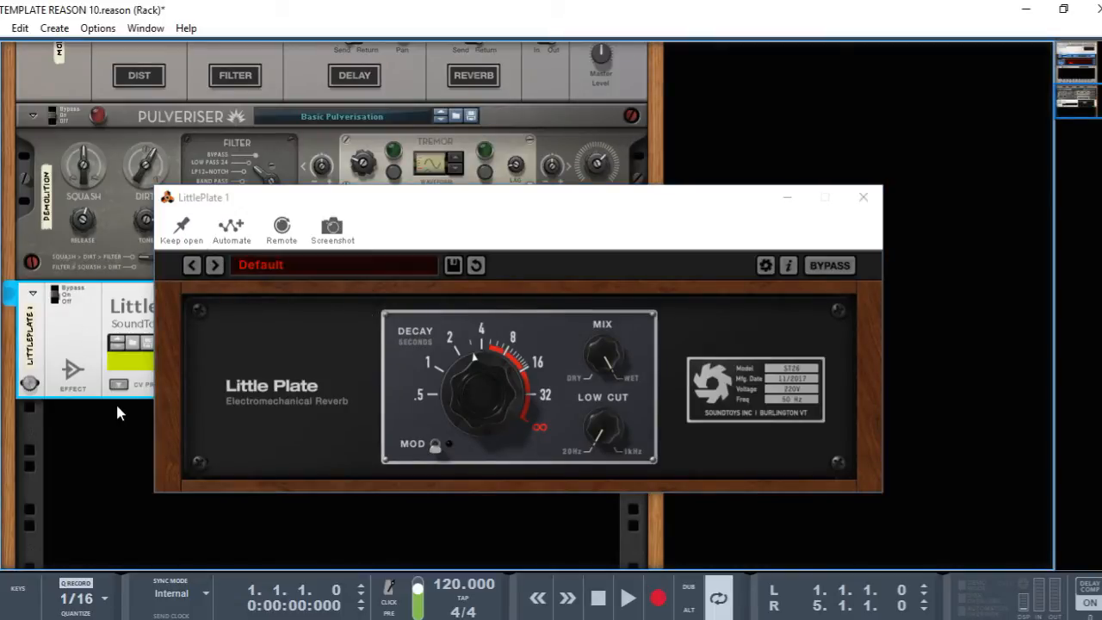
left_click(191, 234)
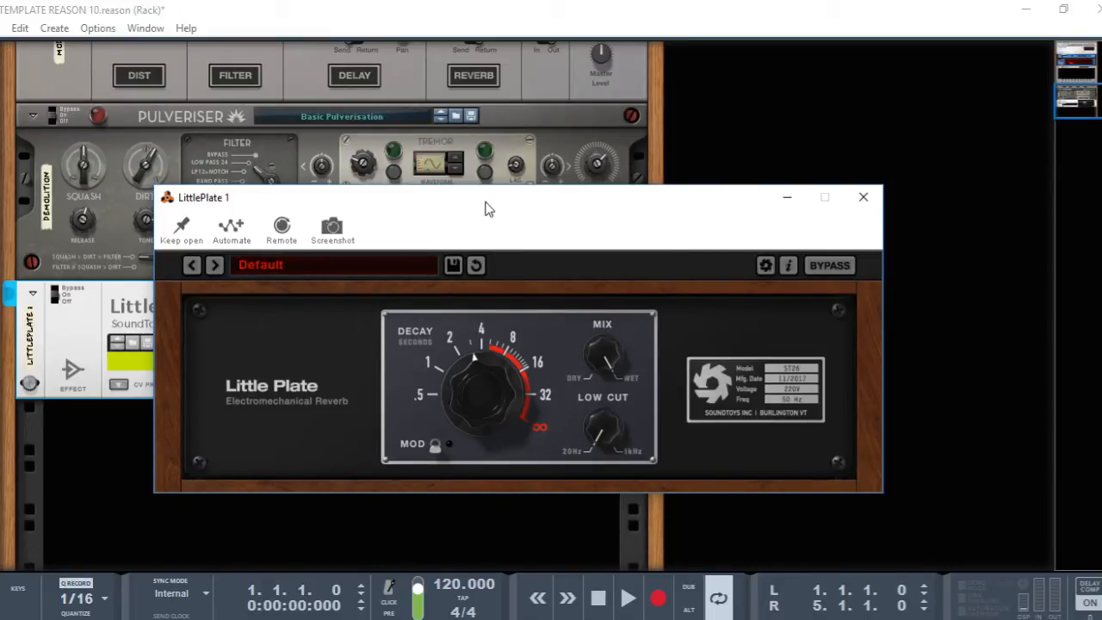
left_click(865, 199)
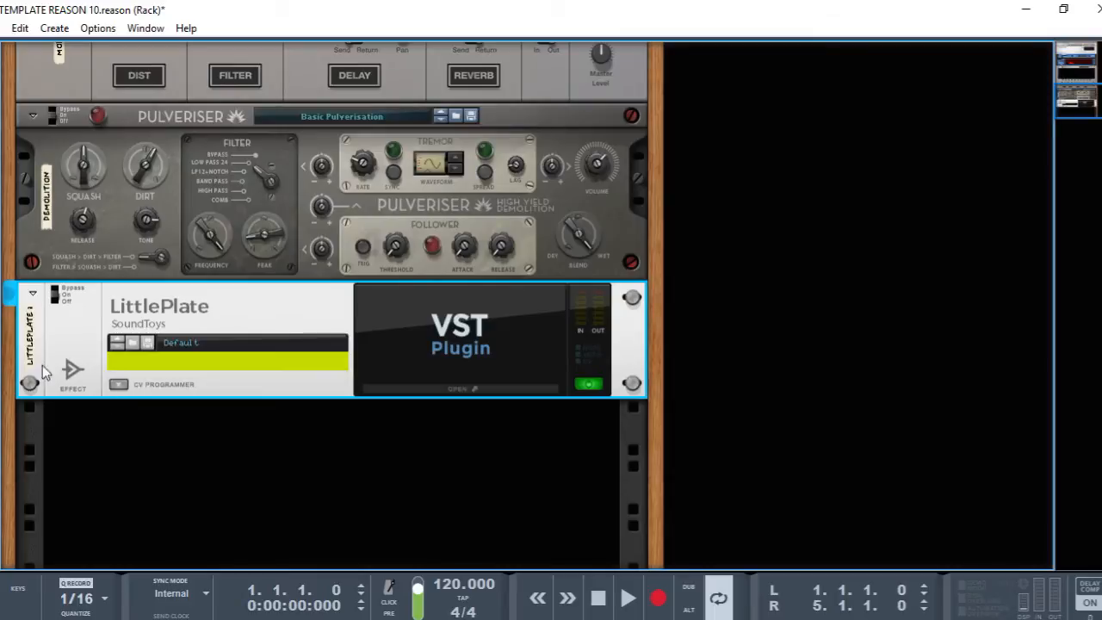
Step: Load the Abbeys Aerie preset from the 04 Extreme folder in the LittlePlate plug-in and close its window
left_click(467, 390)
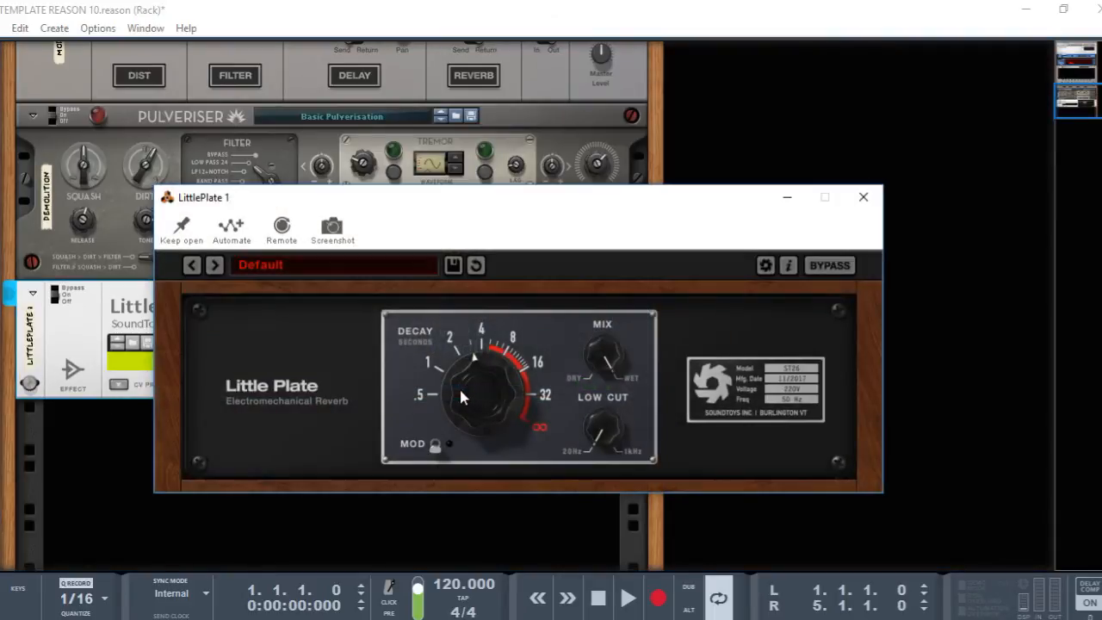
left_click(420, 267)
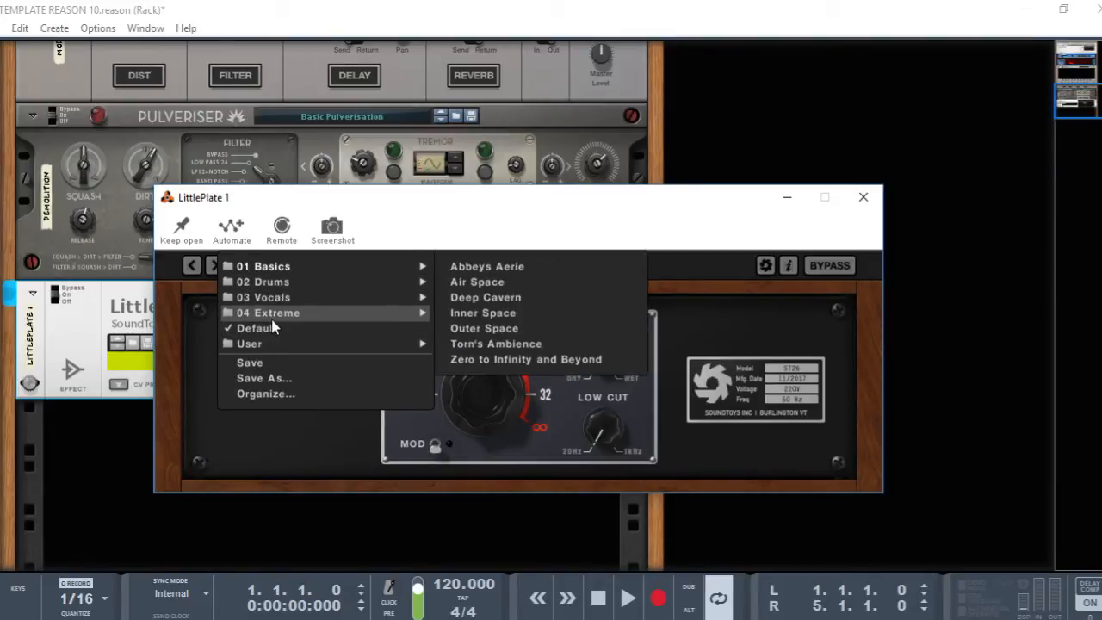
left_click(493, 265)
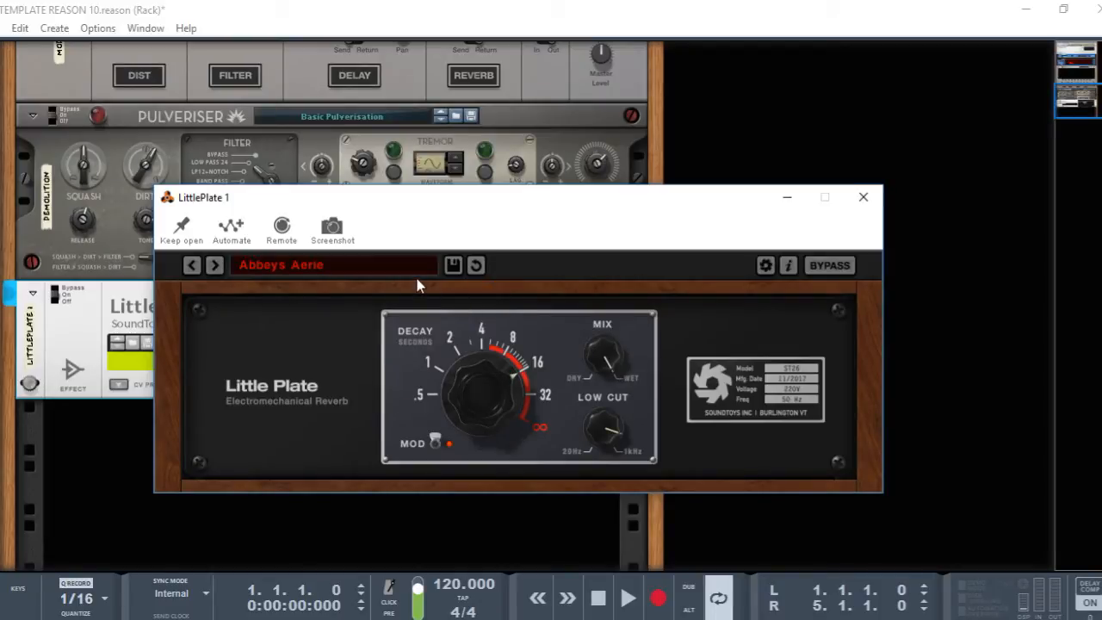
left_click(865, 198)
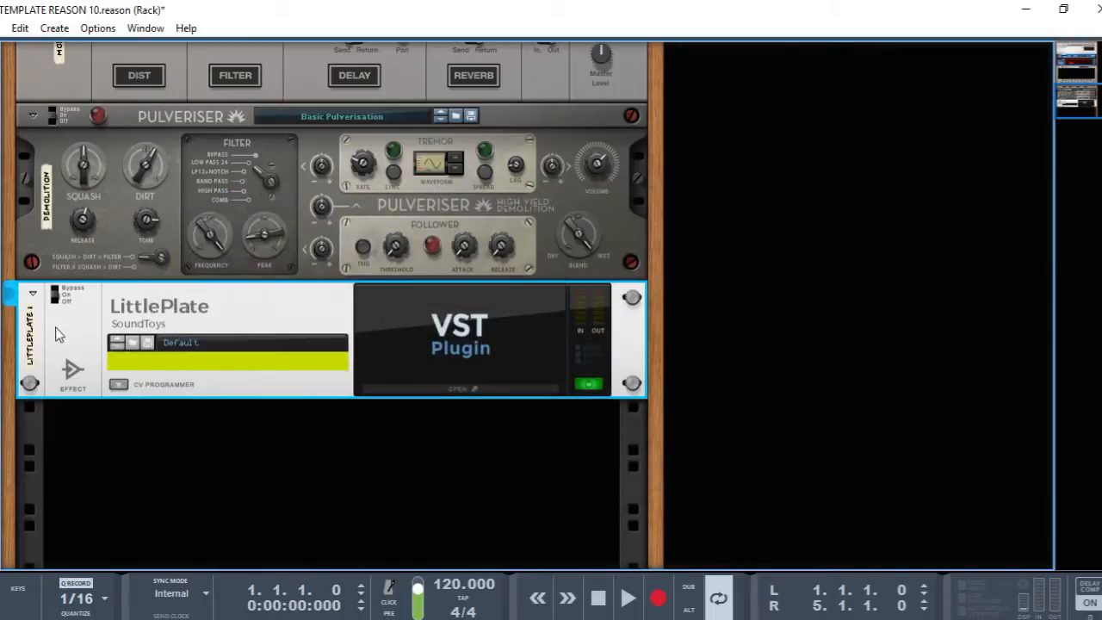
Step: Rename the LittlePlate device as ABBEY AERIE
double_click(36, 343)
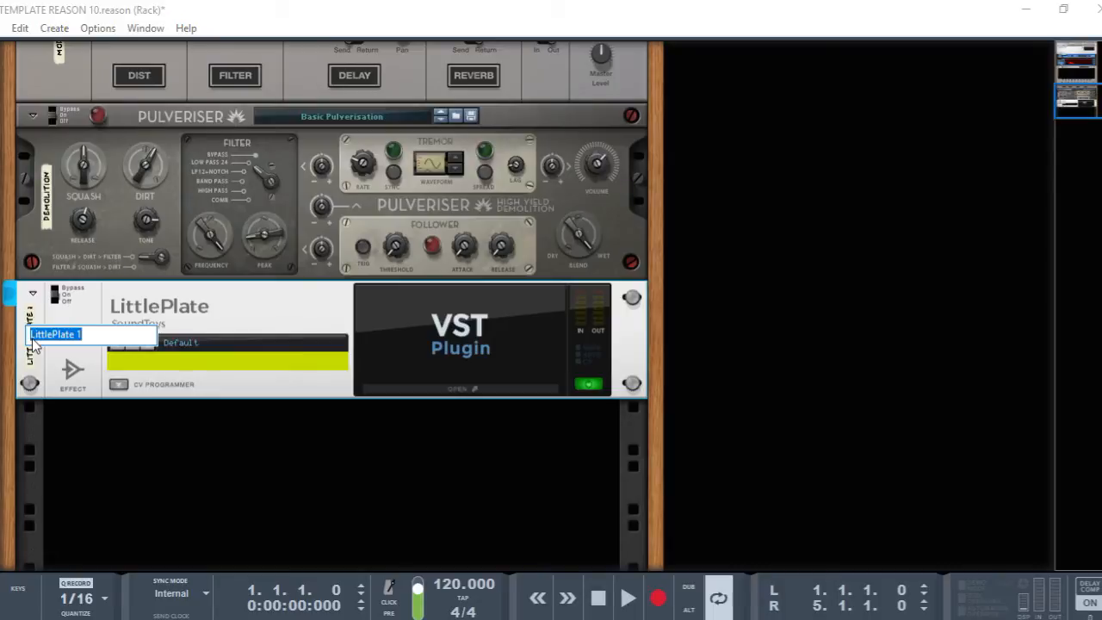
type("ABBE")
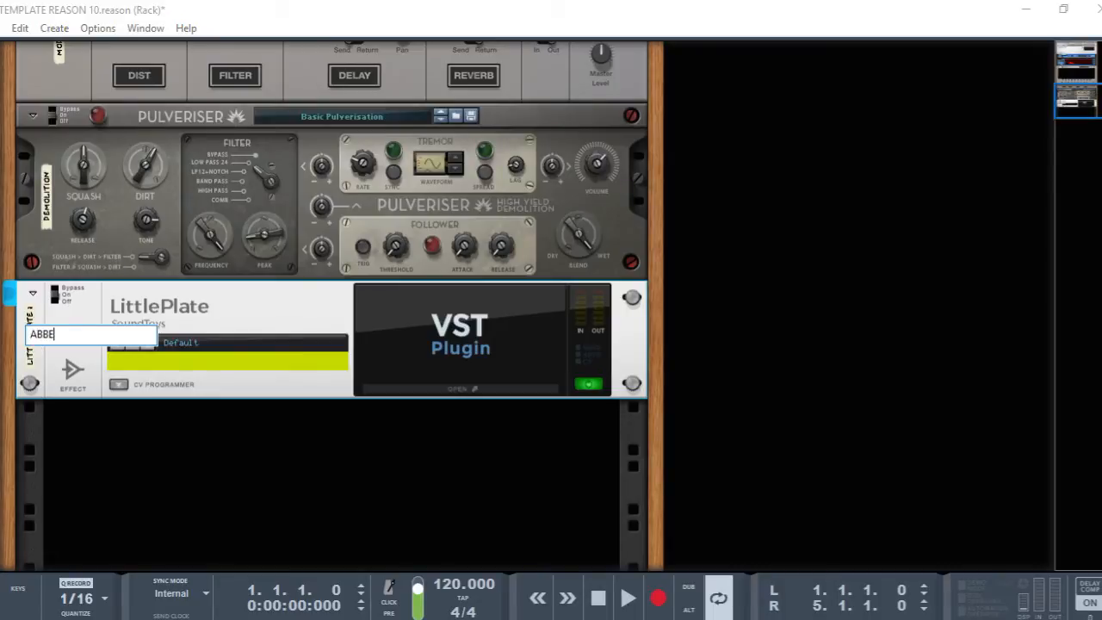
type("Y AERIE")
key("Return")
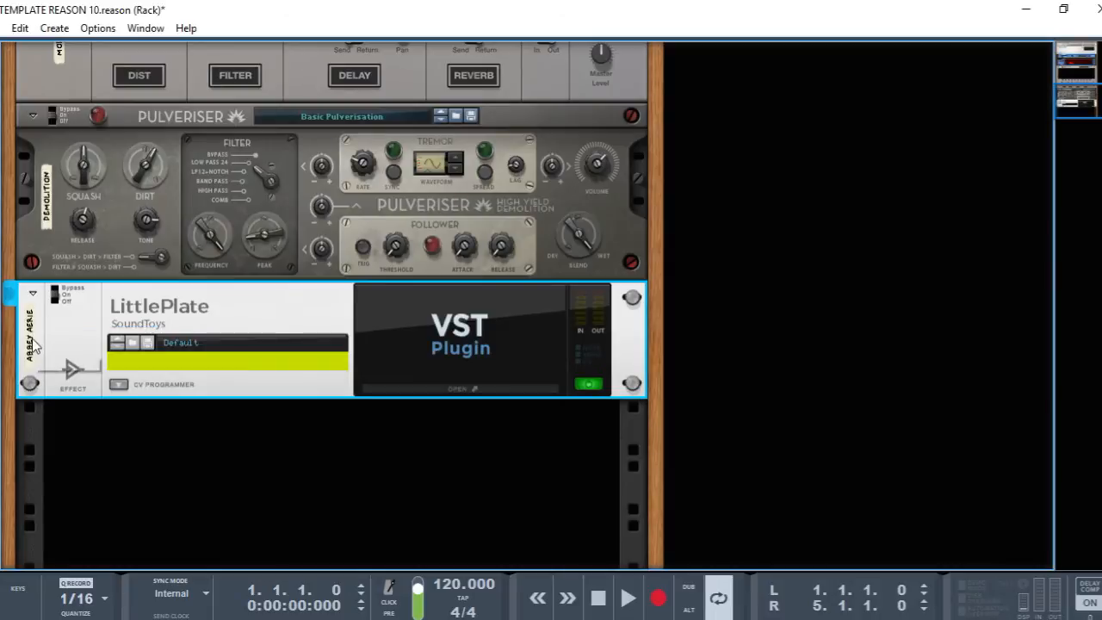
Step: Check the ABBEY AERIE label on FX return 4 in the mixer, then deselect the device and review the effects in the rack
key("F5")
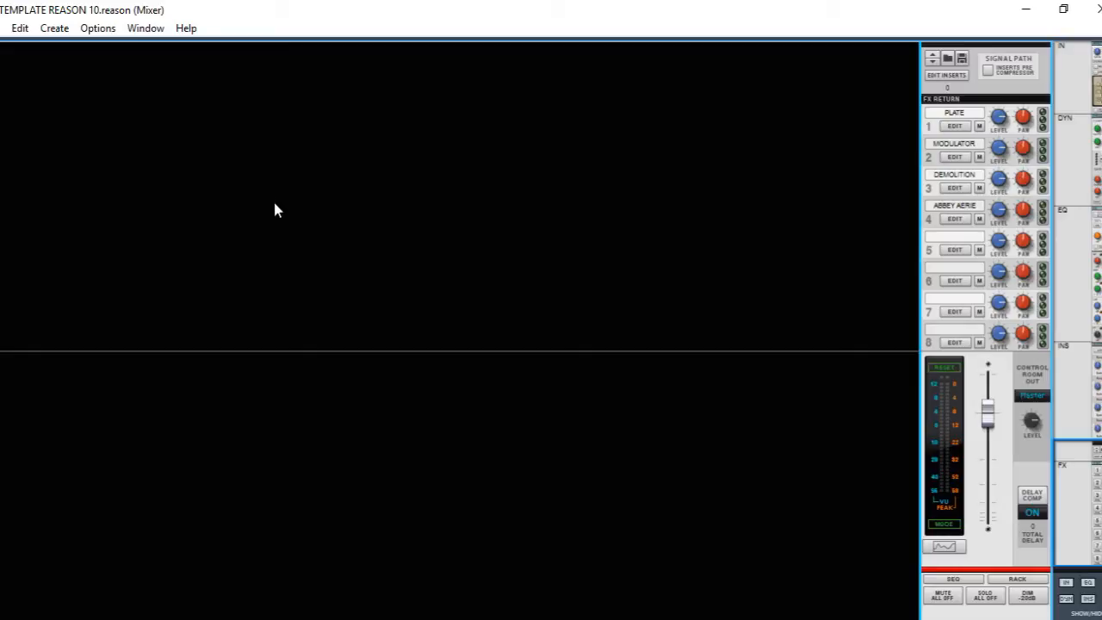
key("F6")
left_click(250, 470)
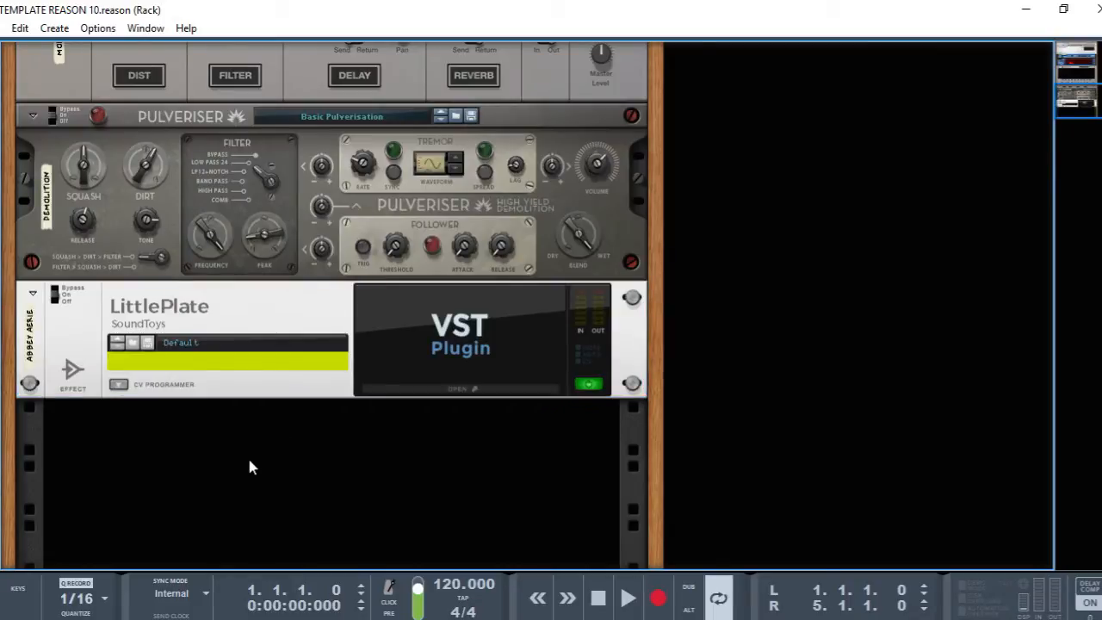
scroll(250, 468, "up", 10)
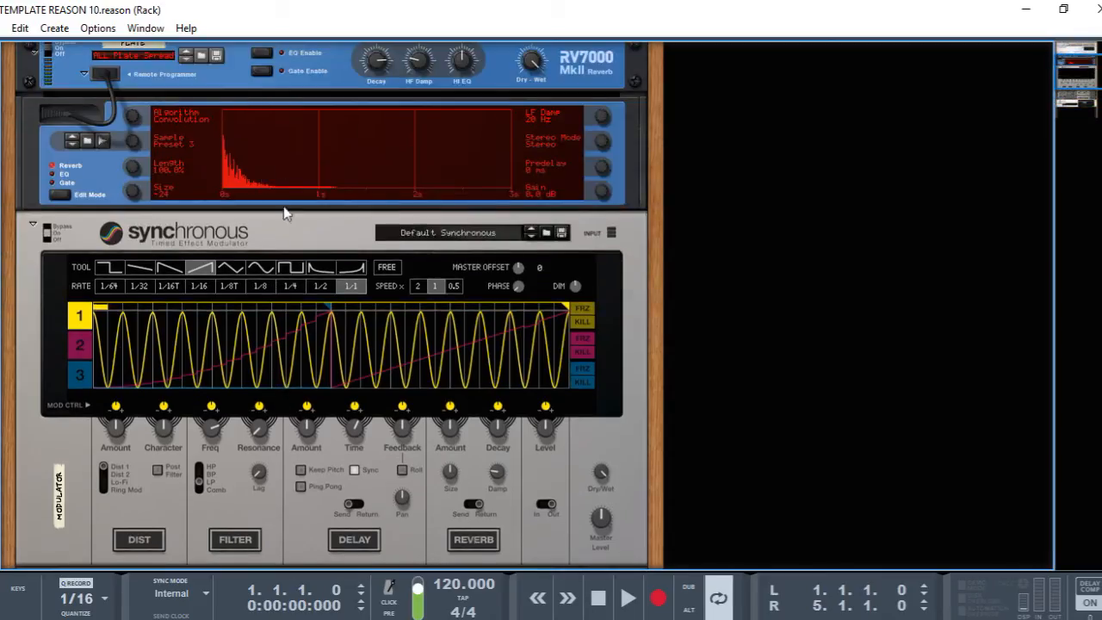
scroll(283, 370, "down", 5)
scroll(283, 465, "down", 6)
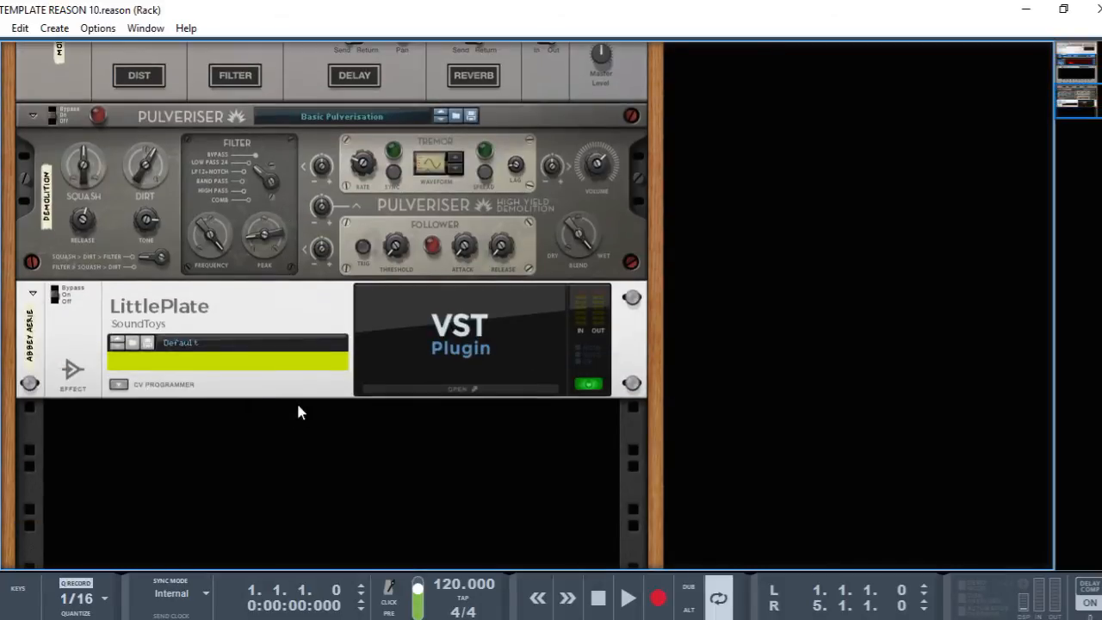
Step: Add the Soundspot Oracle effect to the rack below the LittlePlate device
right_click(284, 465)
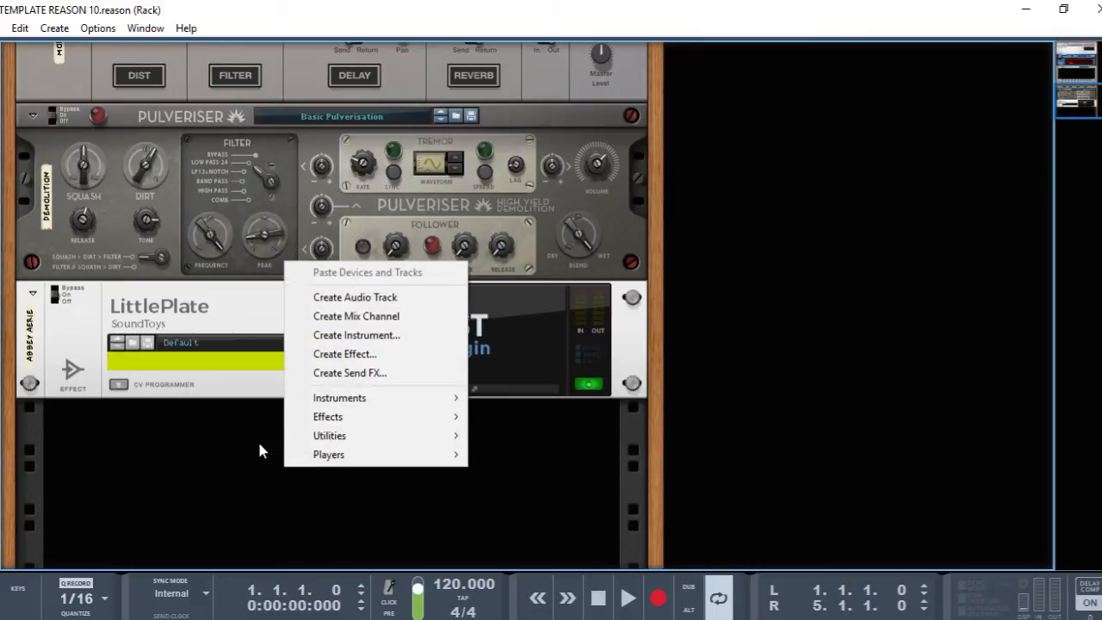
mouse_move(372, 417)
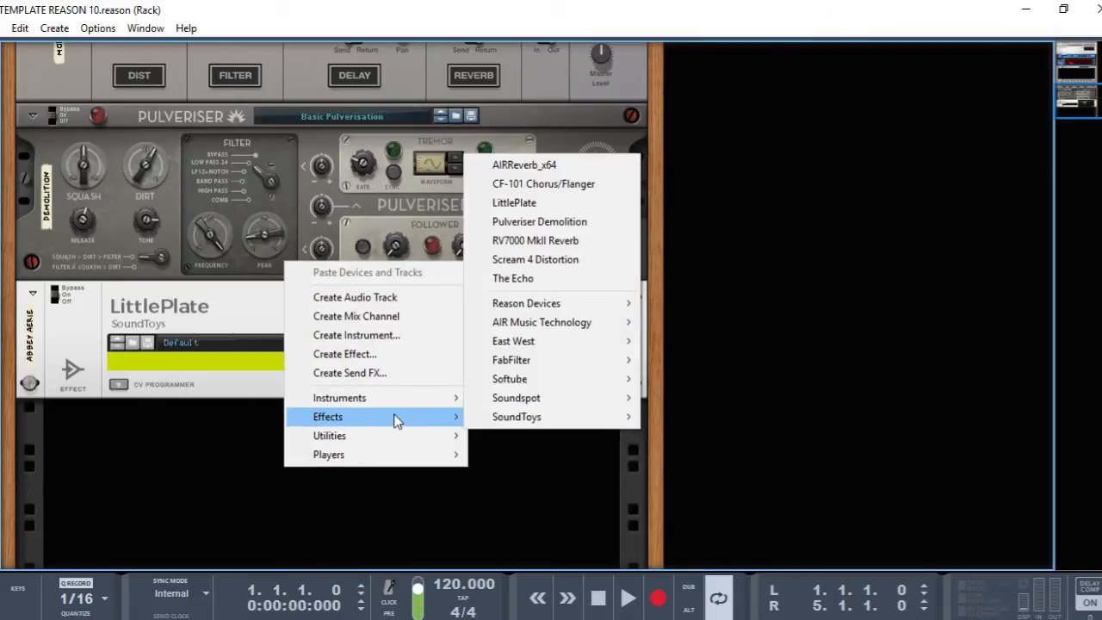
mouse_move(529, 395)
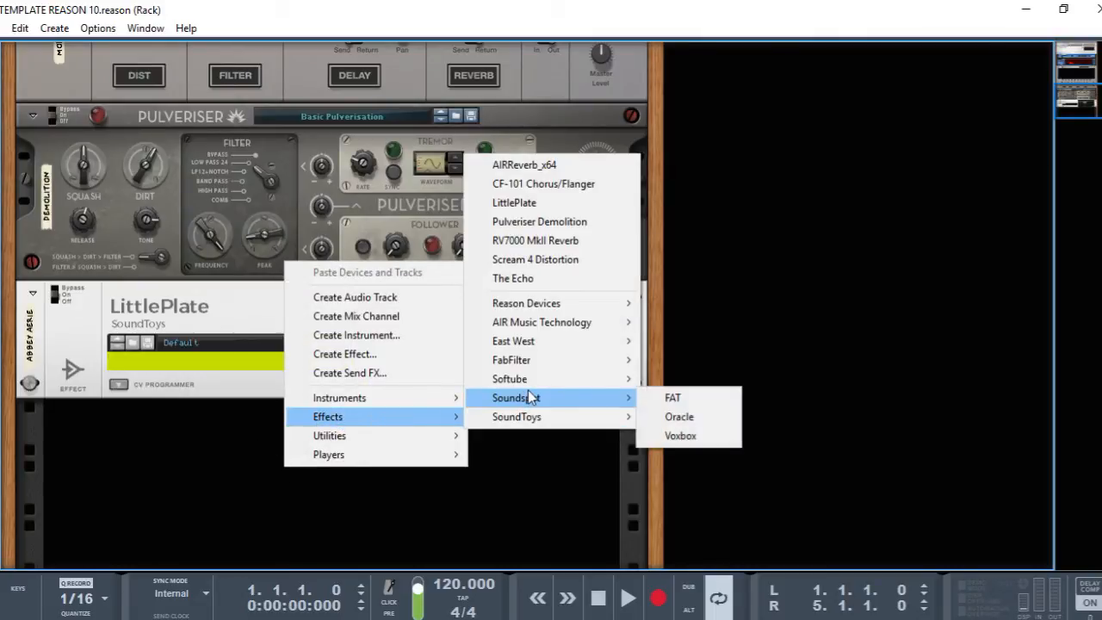
left_click(679, 418)
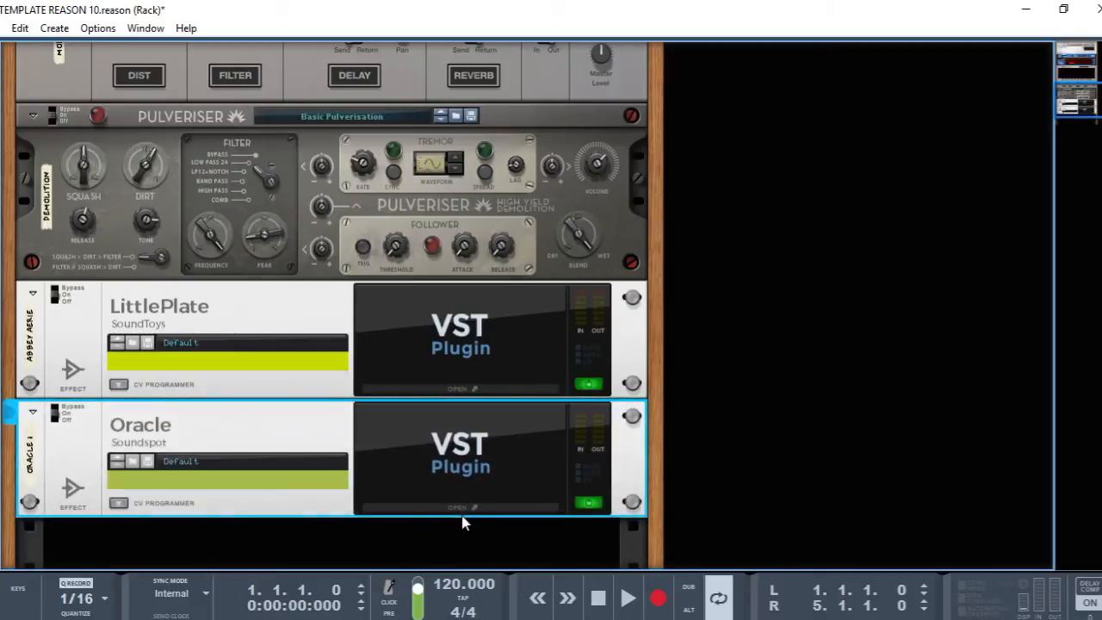
scroll(474, 517, "down", 3)
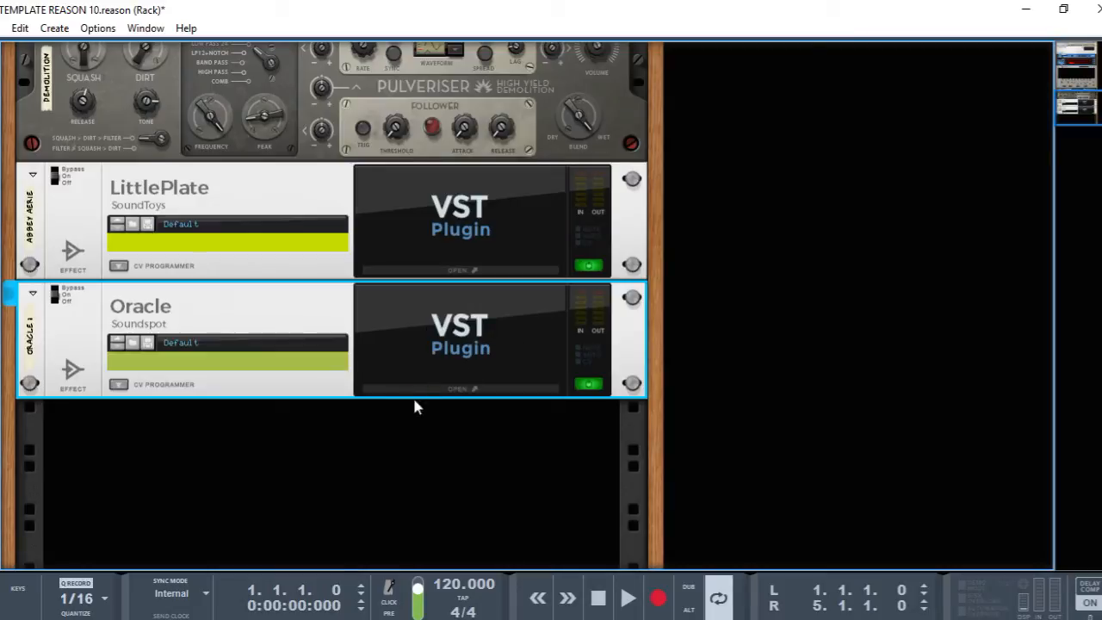
Step: Open the Oracle plug-in window, move it clear of the device's name label, set the reverb pre delay to 17 ms and close it
left_click(437, 392)
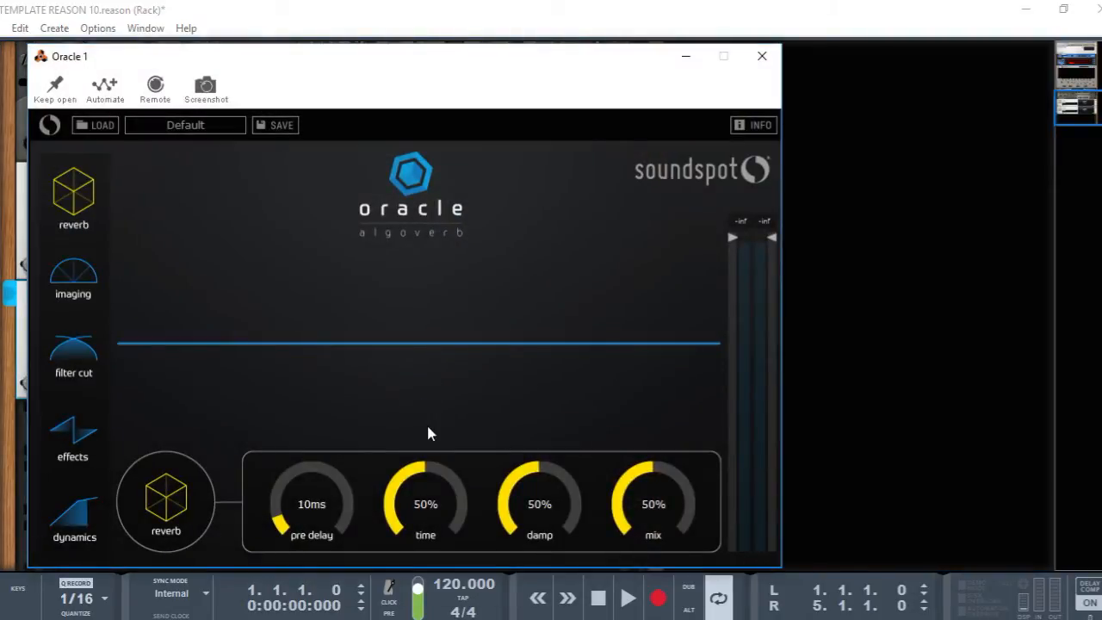
left_click_drag(566, 61, 733, 51)
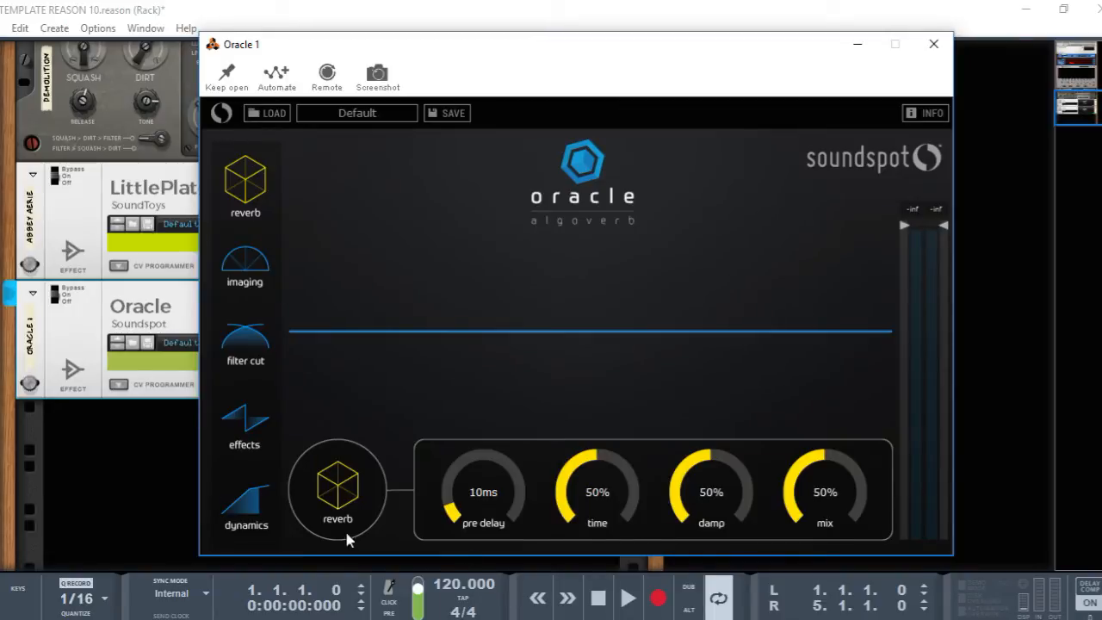
left_click(334, 494)
left_click(334, 495)
left_click_drag(455, 508, 450, 481)
left_click(935, 45)
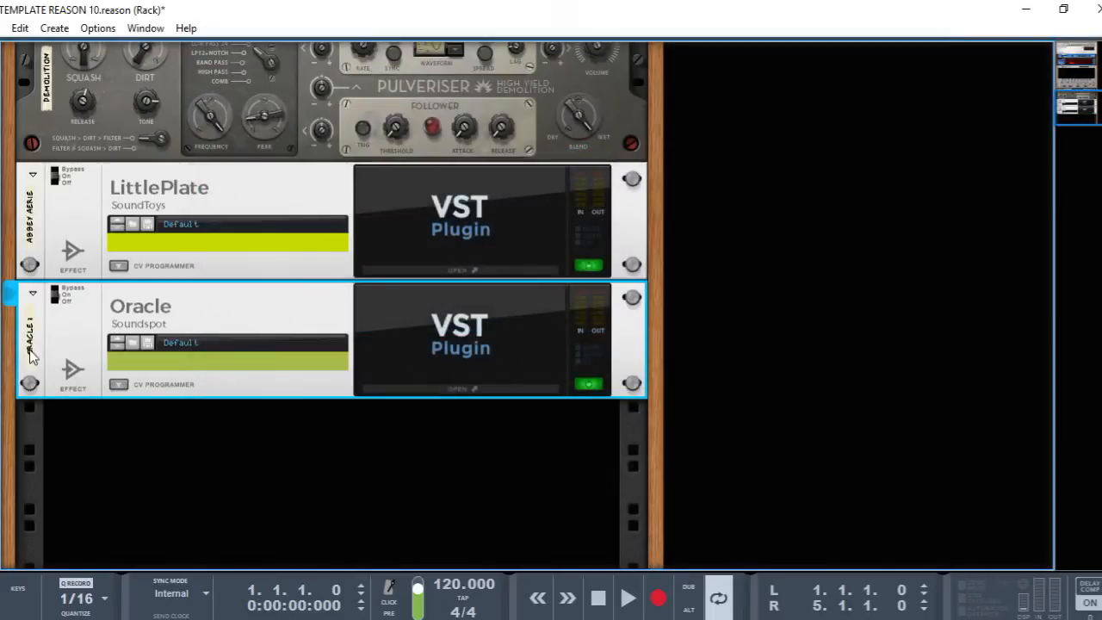
Step: Load the Soundscape-1.sspt preset from the SOUNDSCAPES folder in the Oracle plug-in and close its window
left_click(492, 389)
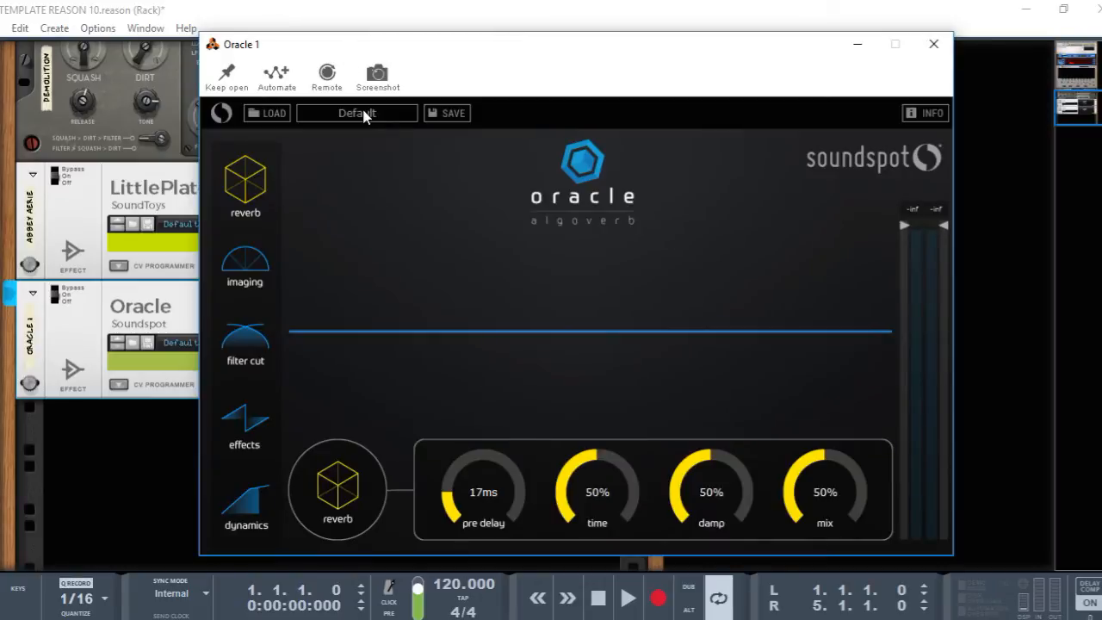
left_click(267, 113)
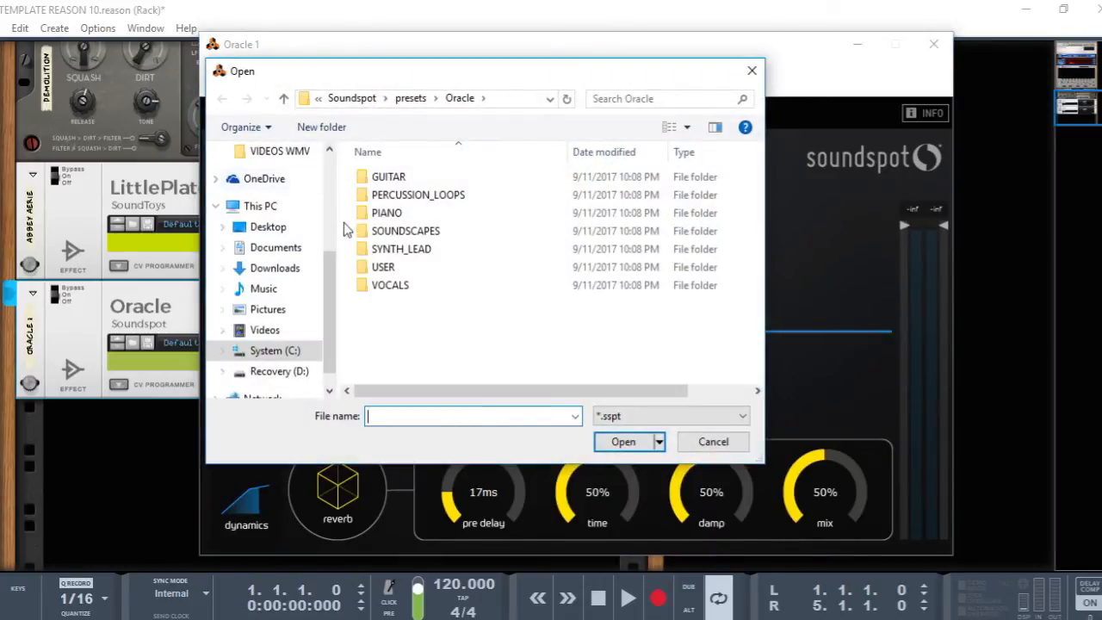
double_click(365, 233)
left_click(379, 177)
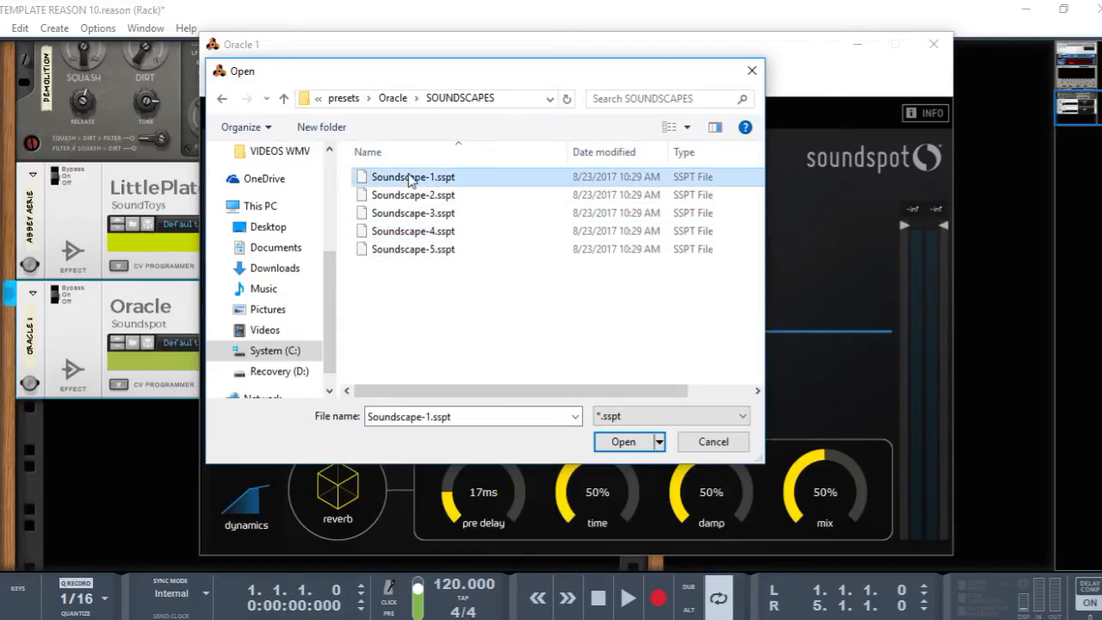
left_click(622, 441)
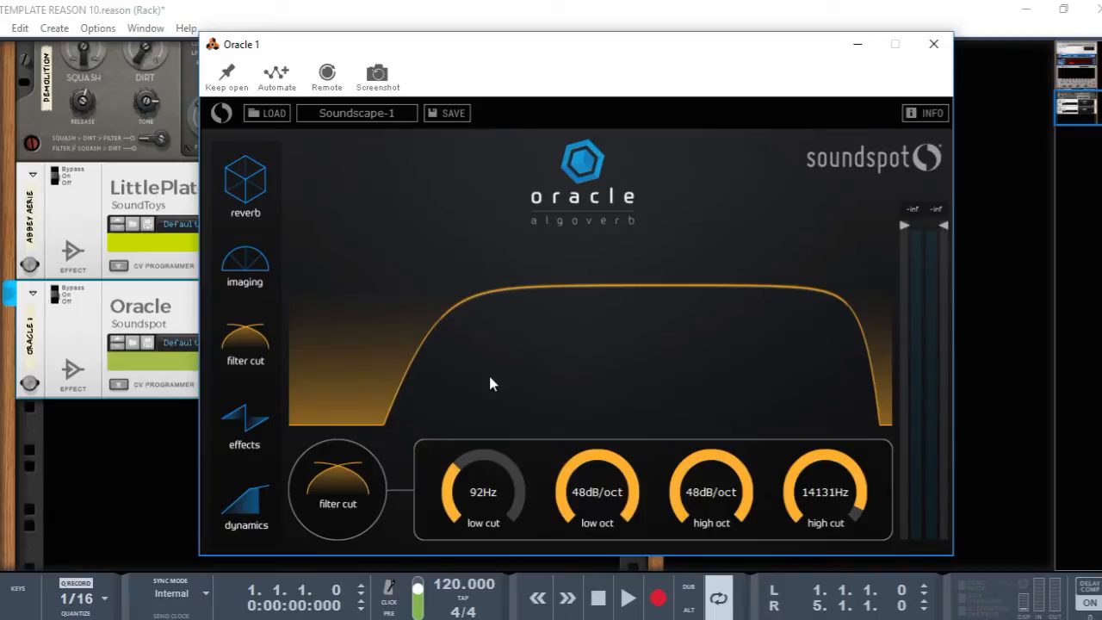
left_click(934, 43)
Step: Check the name shown on FX return 5 in the mixer and return to the rack
key("F5")
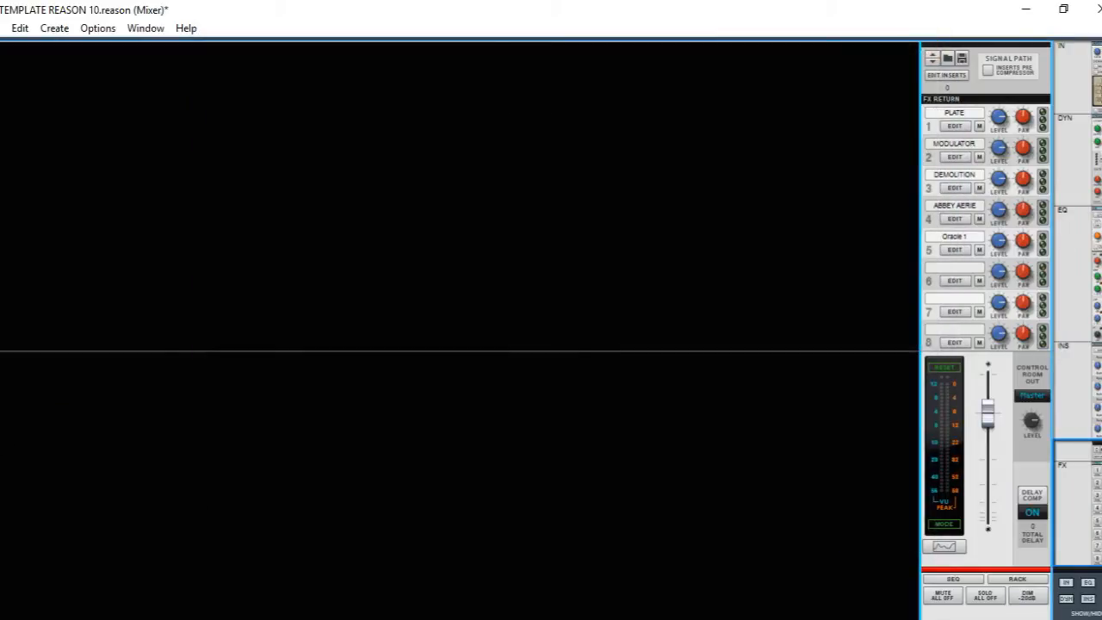
left_click(617, 619)
left_click(784, 579)
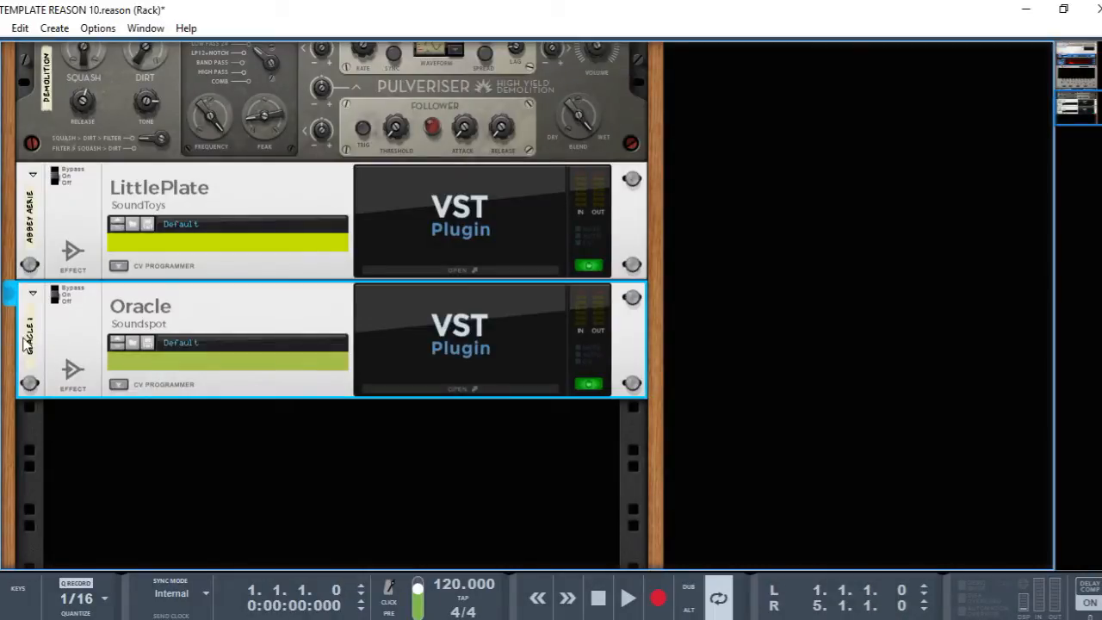
Step: Rename the Oracle device as SOUNDSCAPE and save the song
double_click(26, 341)
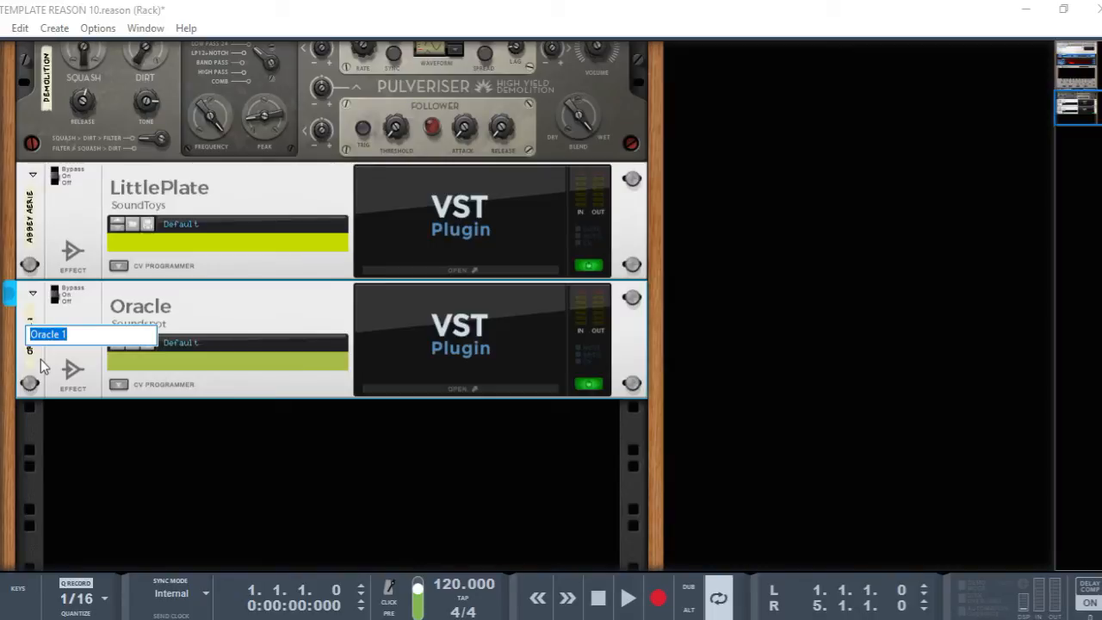
type("SOUNDSCAPE")
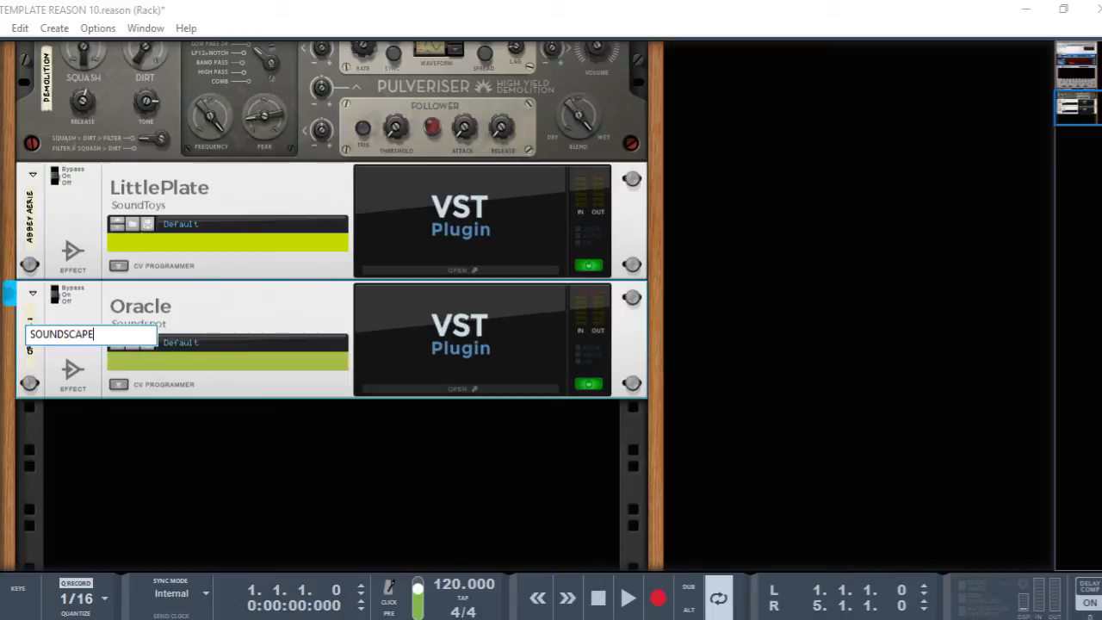
key("Return")
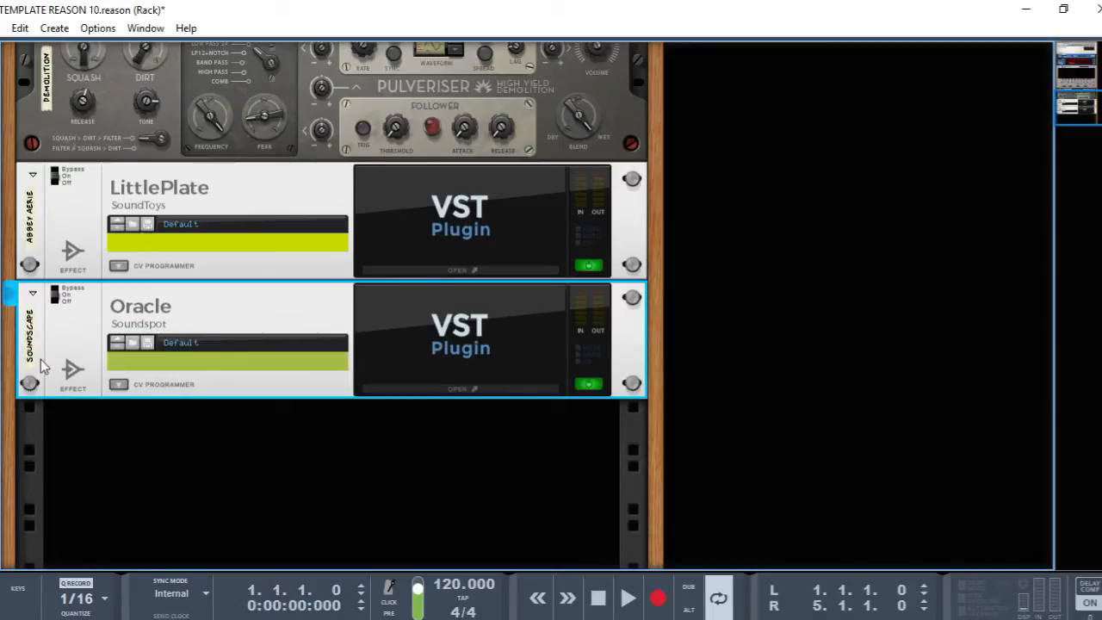
key("ctrl+s")
Step: Check the SOUNDSCAPE label on FX return 5 in the mixer and go back to the rack
key("F5")
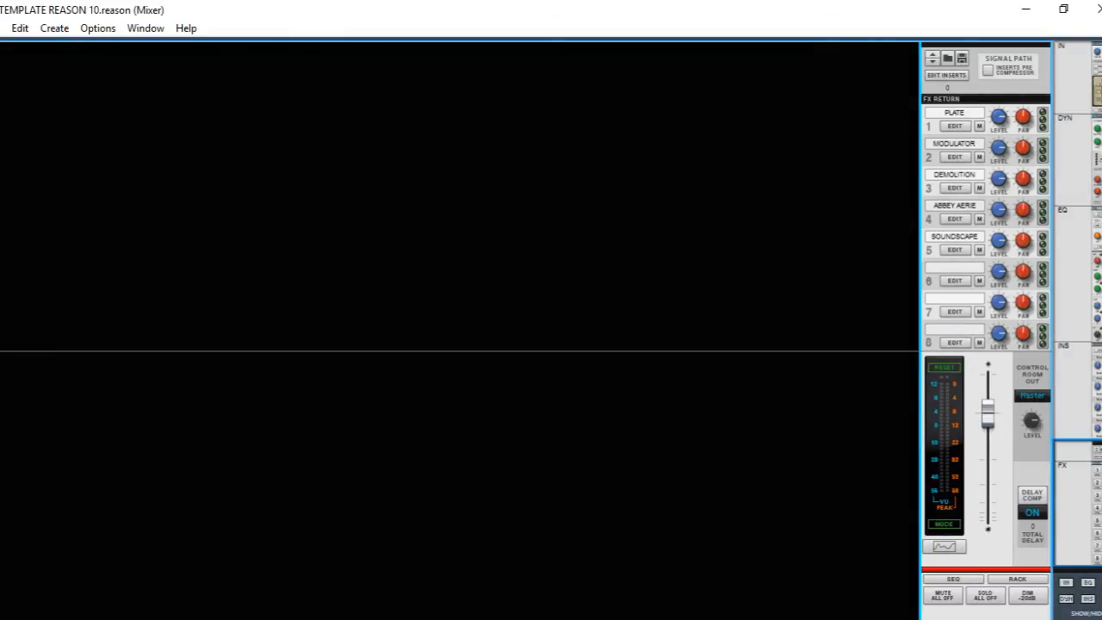
left_click(617, 619)
left_click(616, 593)
left_click(620, 619)
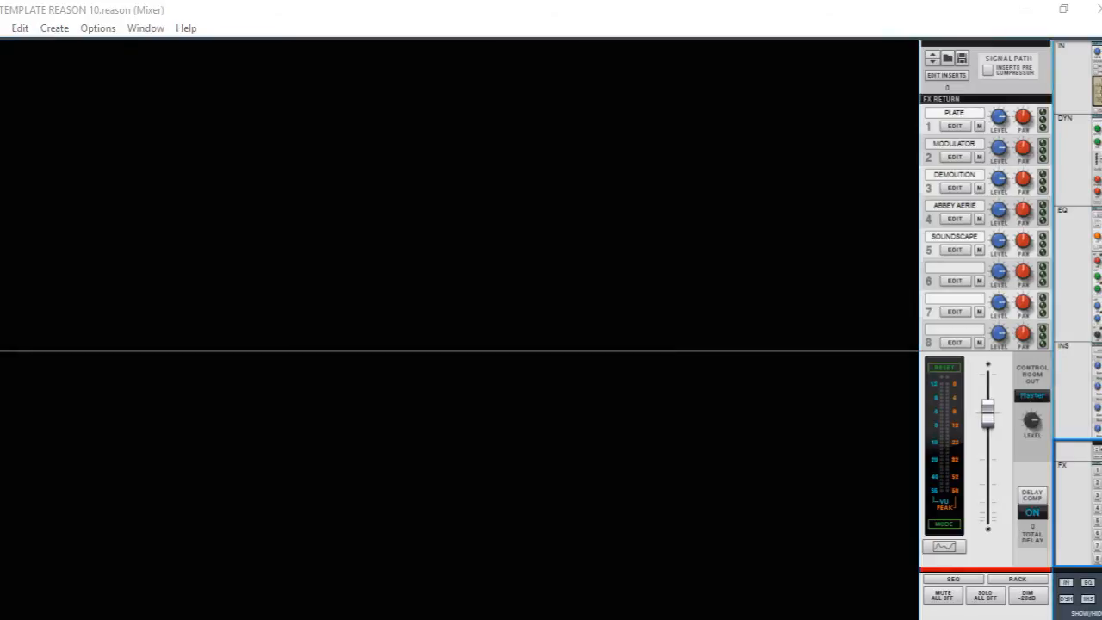
left_click(782, 591)
Step: Add the FabFilter Pro-R effect to the rack below the Oracle device
right_click(256, 513)
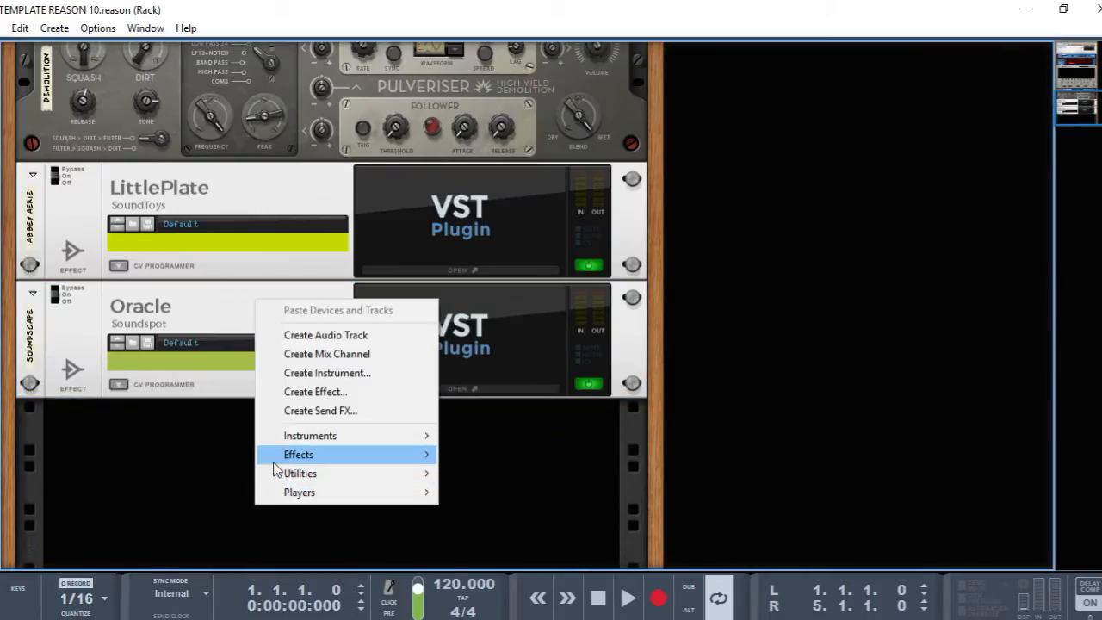
mouse_move(343, 439)
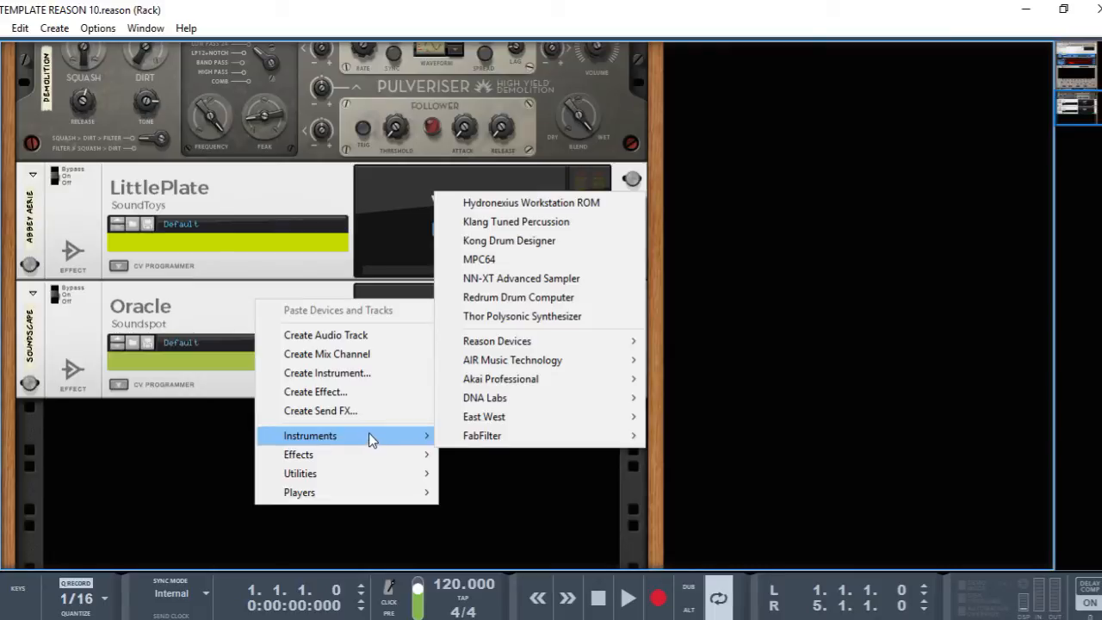
mouse_move(411, 459)
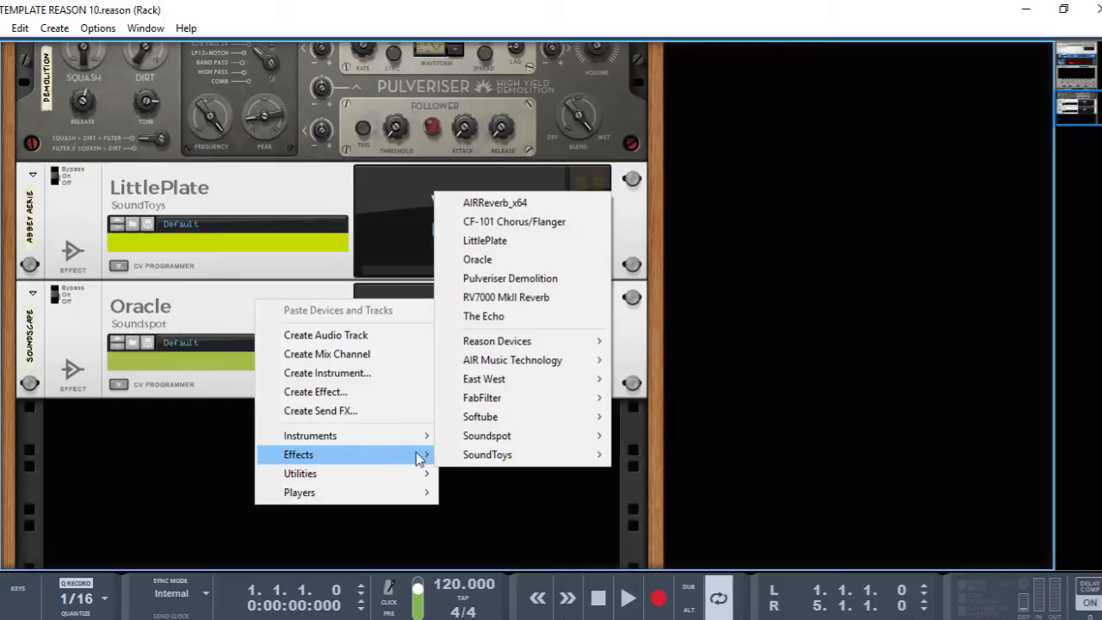
mouse_move(500, 405)
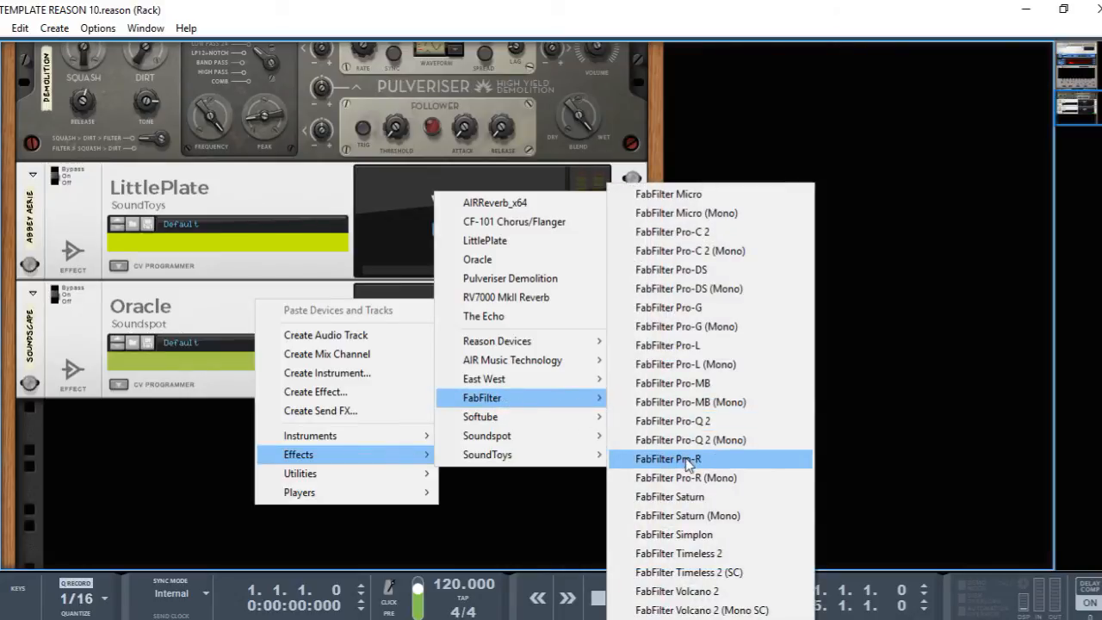
left_click(687, 461)
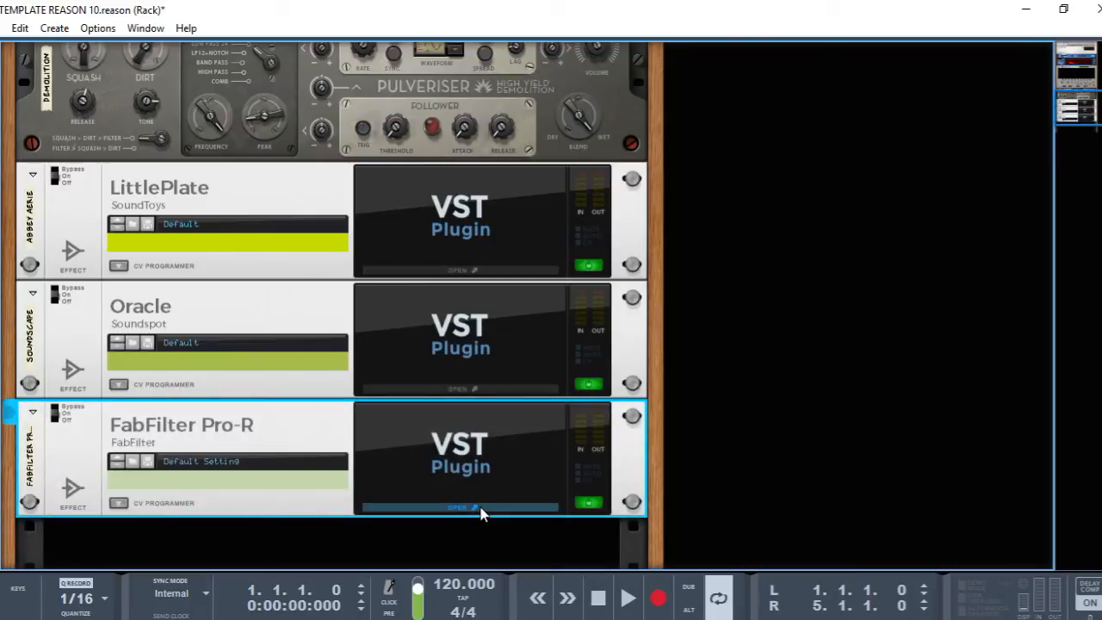
Step: Open the FabFilter Pro-R plug-in window, move it clear of the device's name label, look it over and close it
left_click(479, 508)
left_click_drag(347, 63, 652, 57)
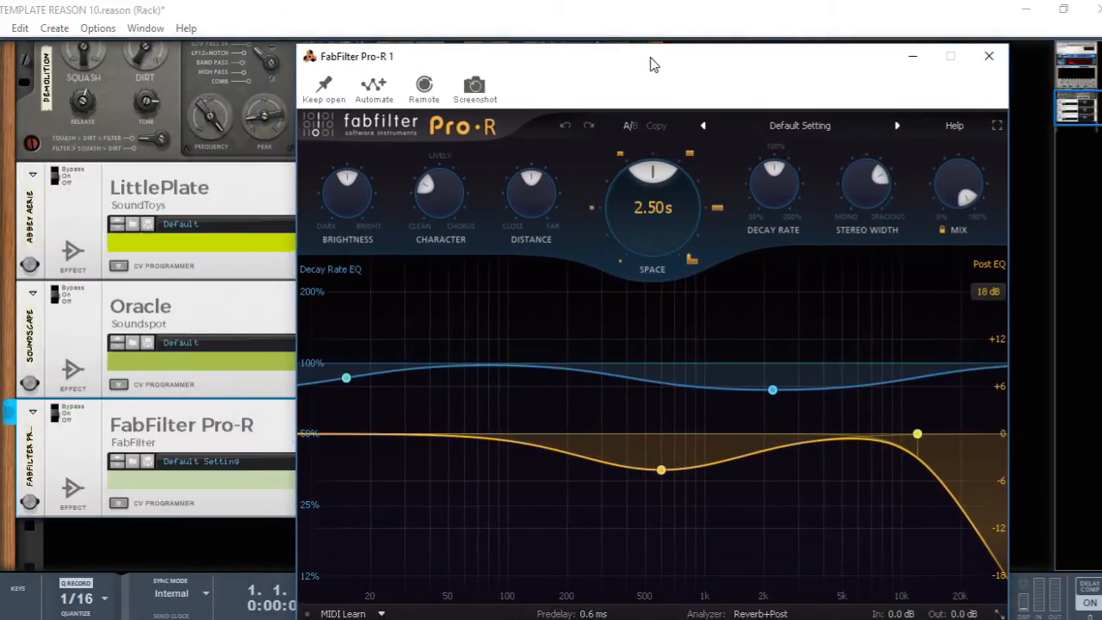
left_click(989, 56)
Step: Rename the FabFilter Pro-R device as FAB REVERB
double_click(35, 476)
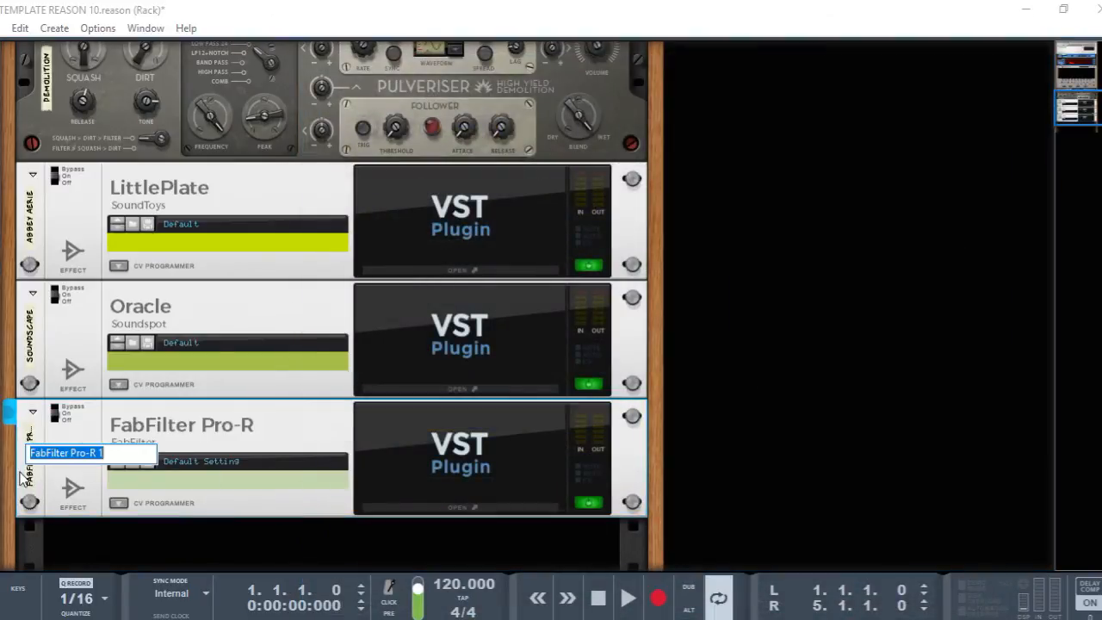
type("FAB REVERB")
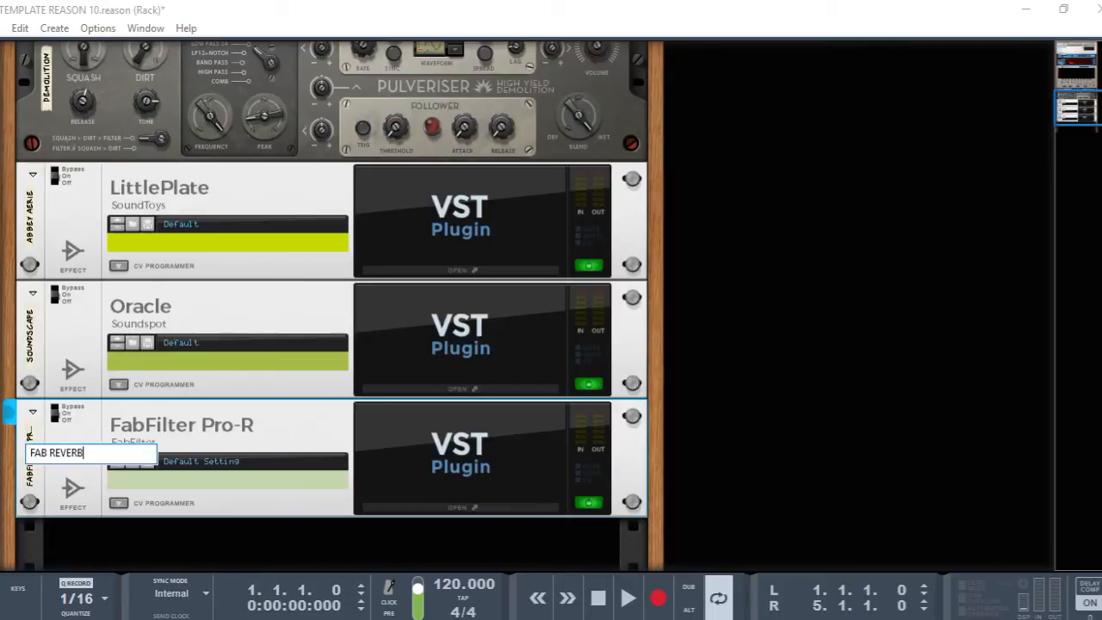
key("Return")
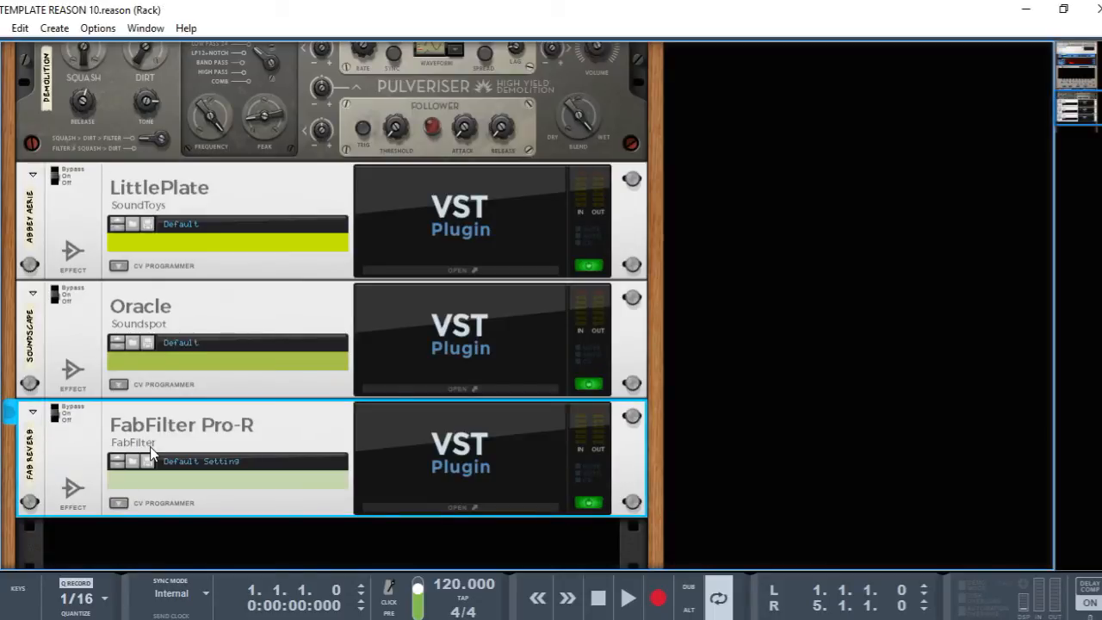
Step: Add the Softube Bass Amp effect below the FabFilter Pro-R device and check its FX return in the mixer
scroll(160, 508, "down", 3)
right_click(231, 478)
mouse_move(284, 426)
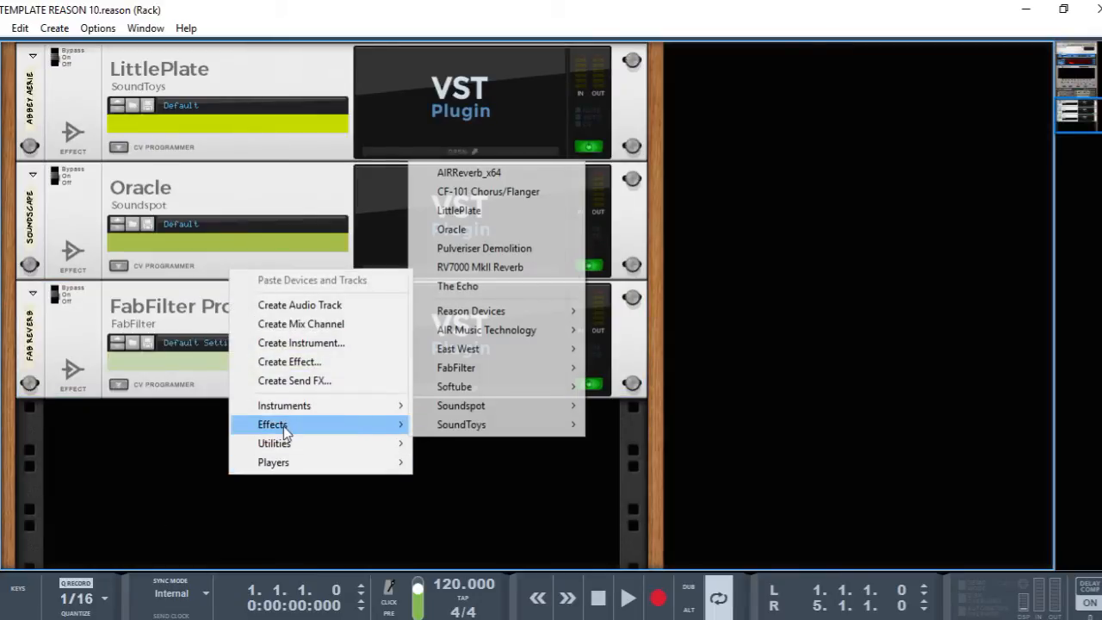
mouse_move(470, 387)
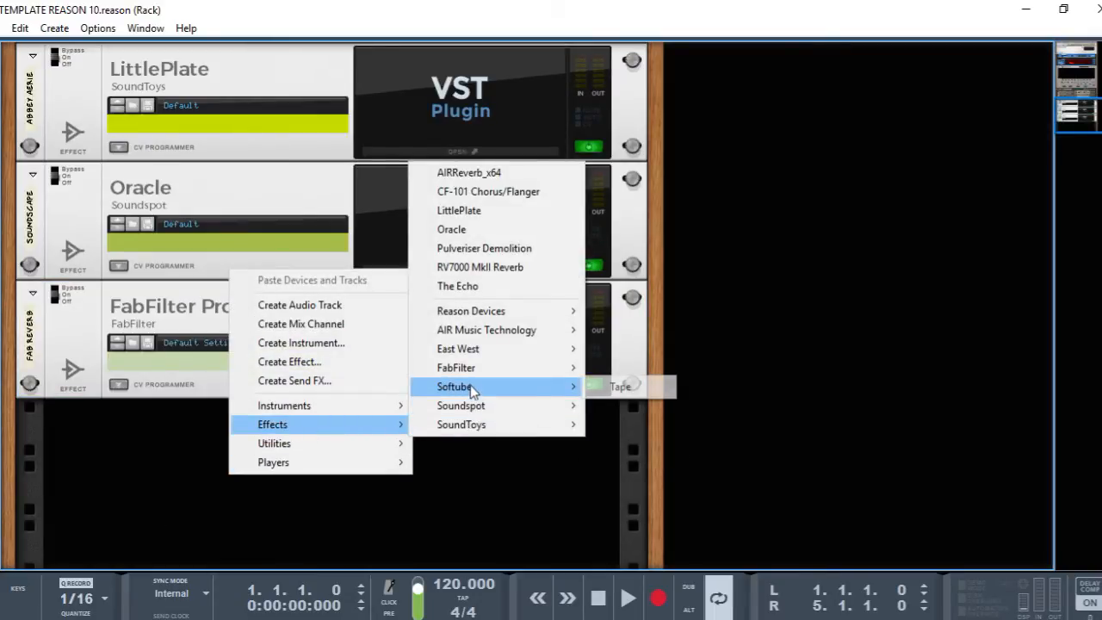
mouse_move(497, 317)
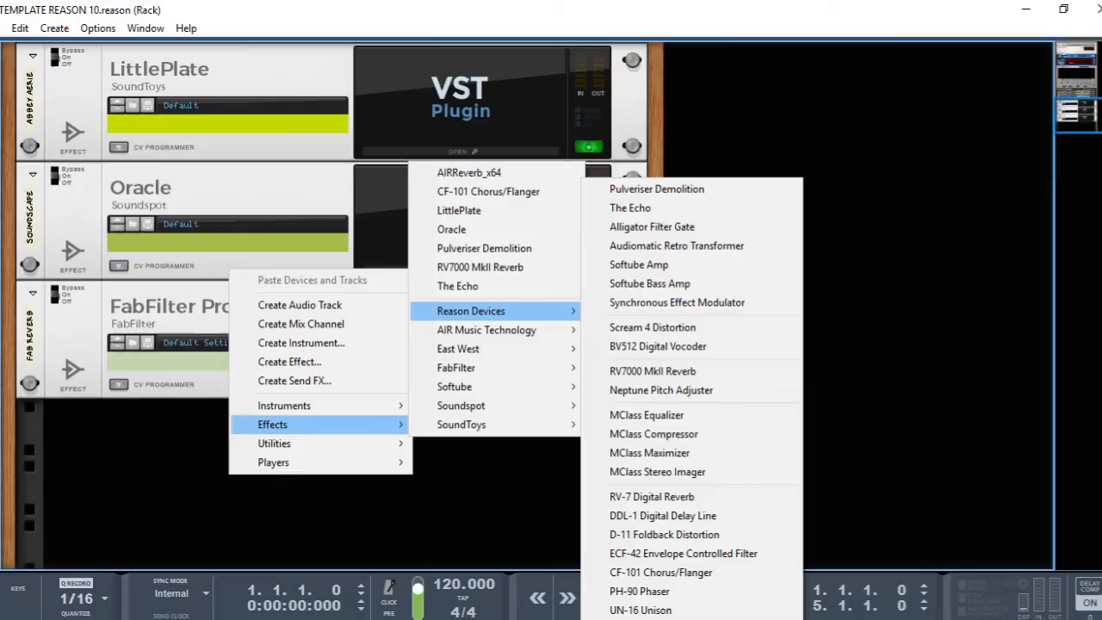
left_click(653, 279)
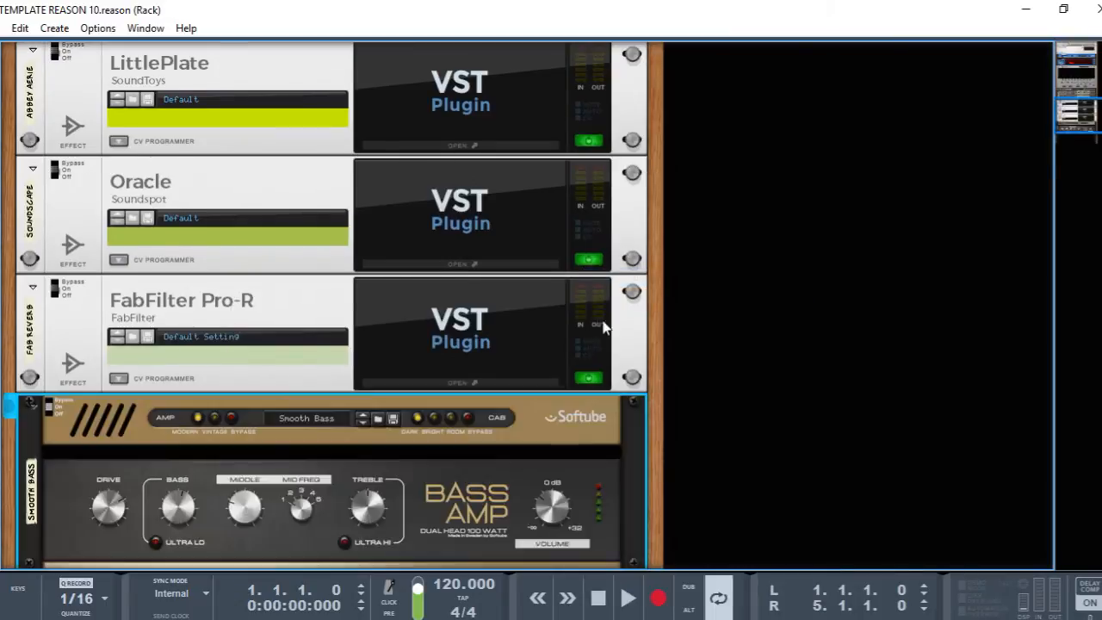
scroll(435, 467, "down", 3)
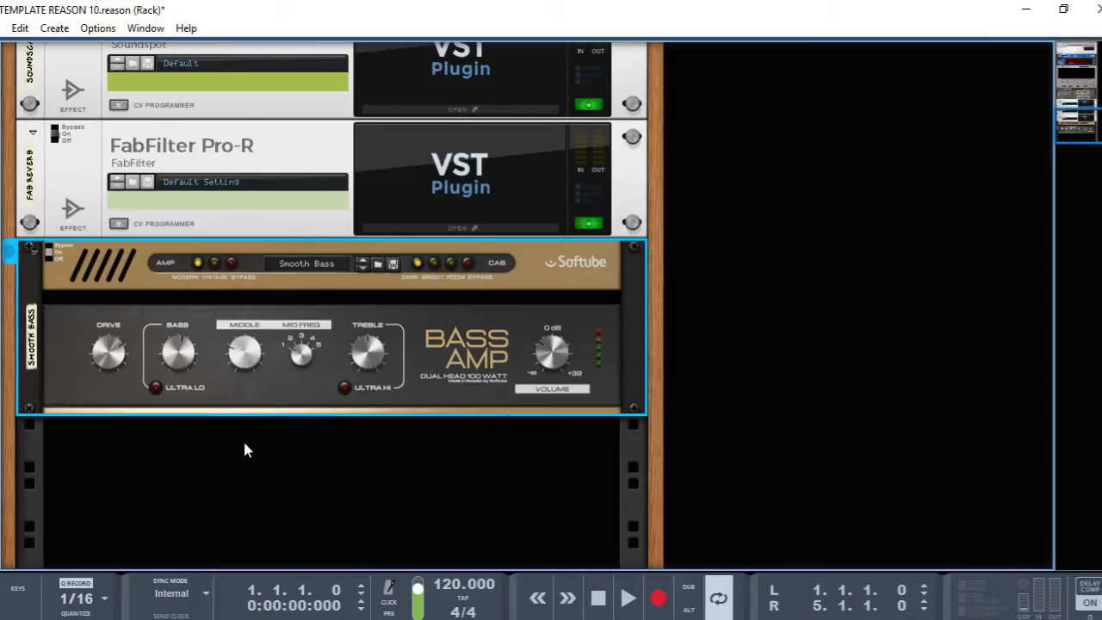
key("F5")
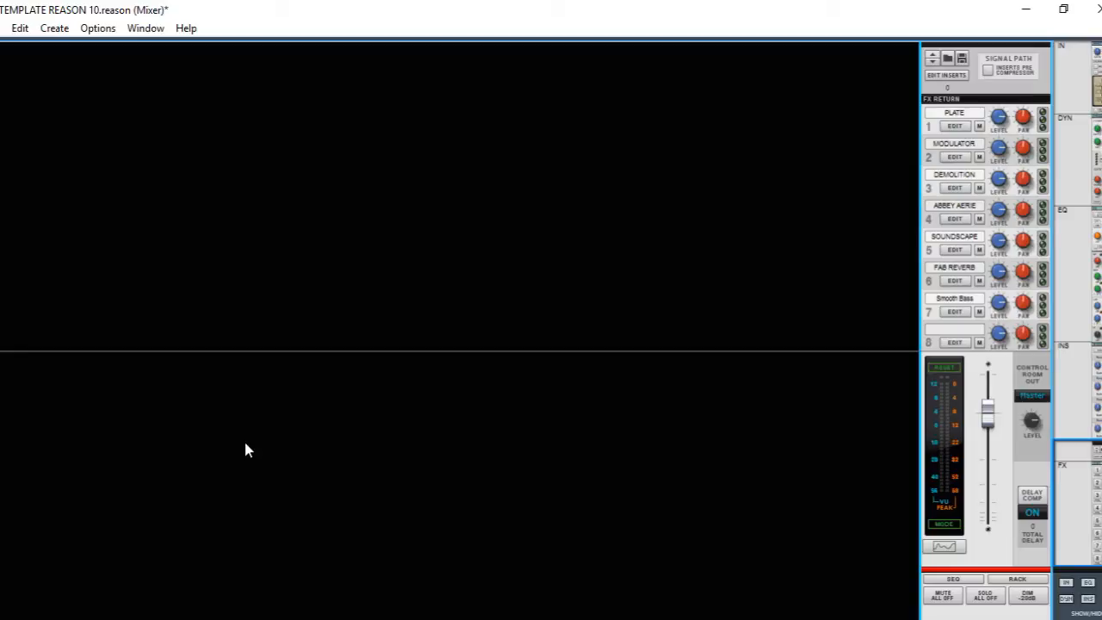
key("F6")
Step: Add The Echo effect to the rack below the Softube Bass Amp device
right_click(249, 440)
mouse_move(311, 393)
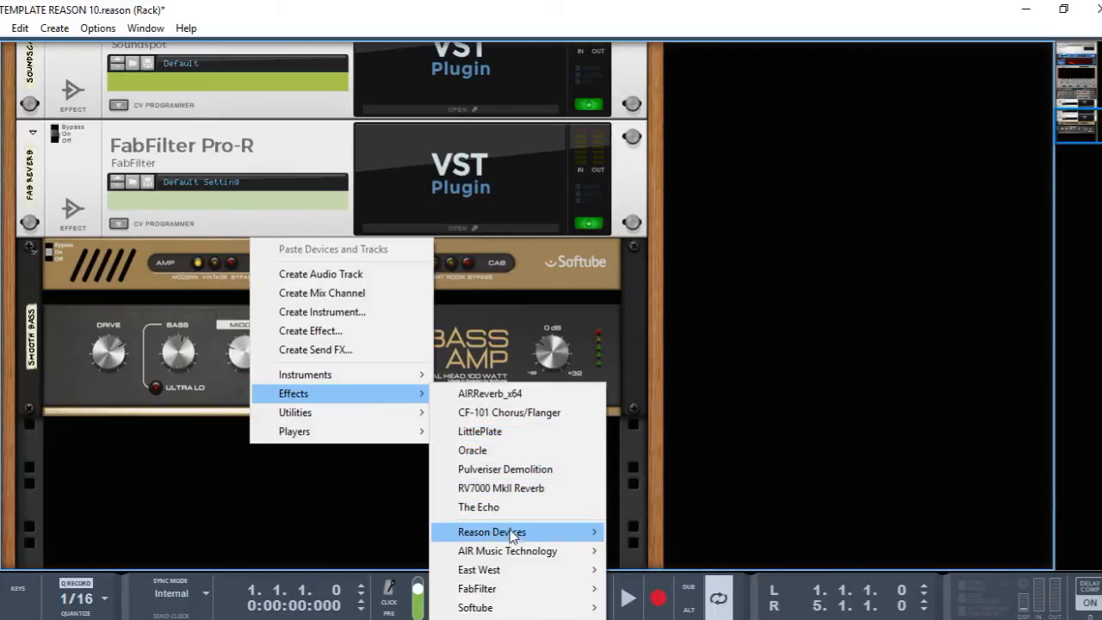
mouse_move(532, 536)
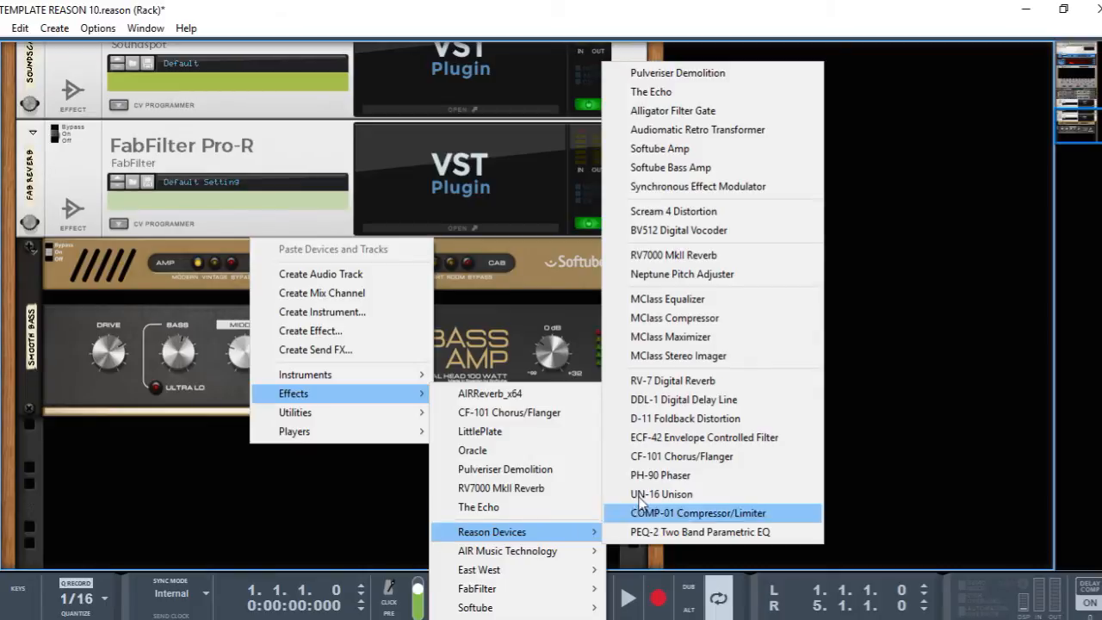
left_click(670, 92)
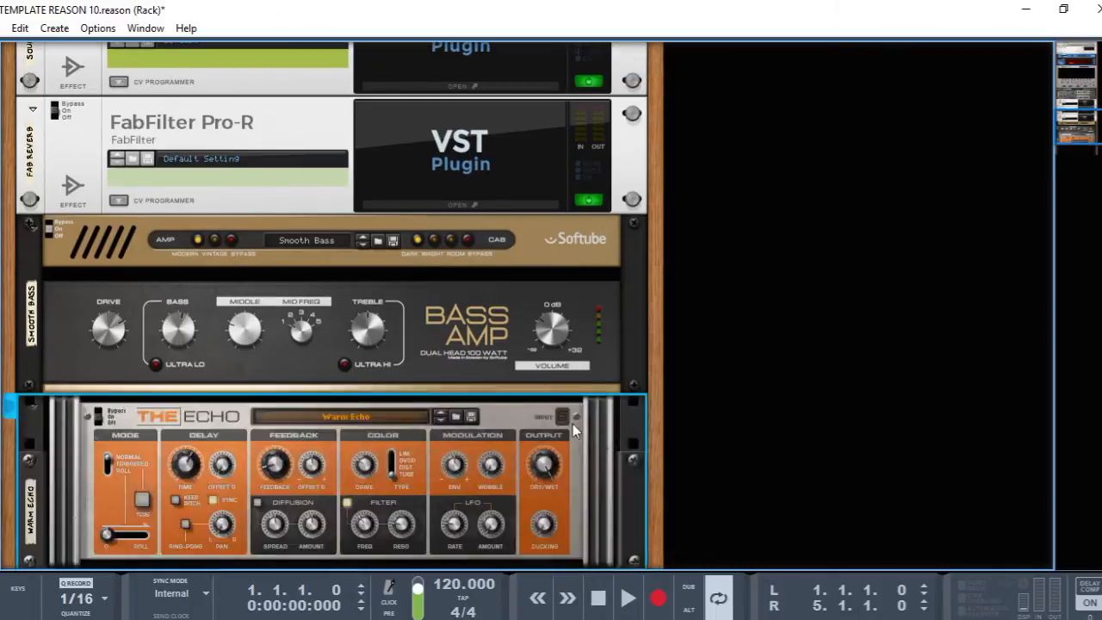
Step: Load the Dreamy Taped Voice patch in The Echo and check its FX return in the mixer
left_click(386, 416)
left_click(456, 451)
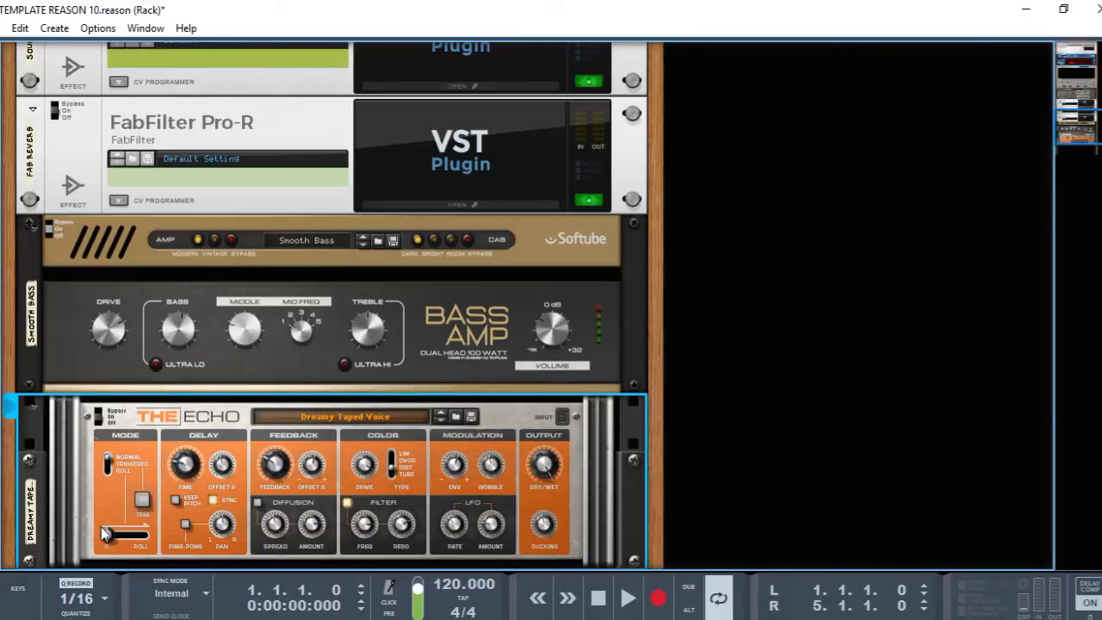
key("F5")
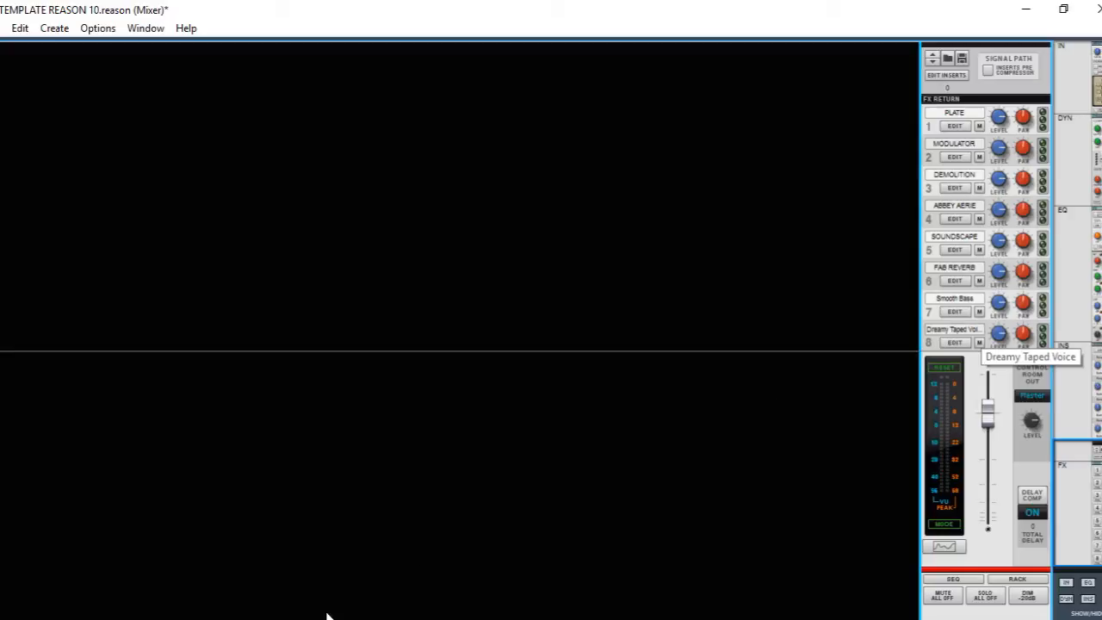
Step: Rename The Echo device as TAPE and check the FX return name in the mixer
mouse_move(617, 619)
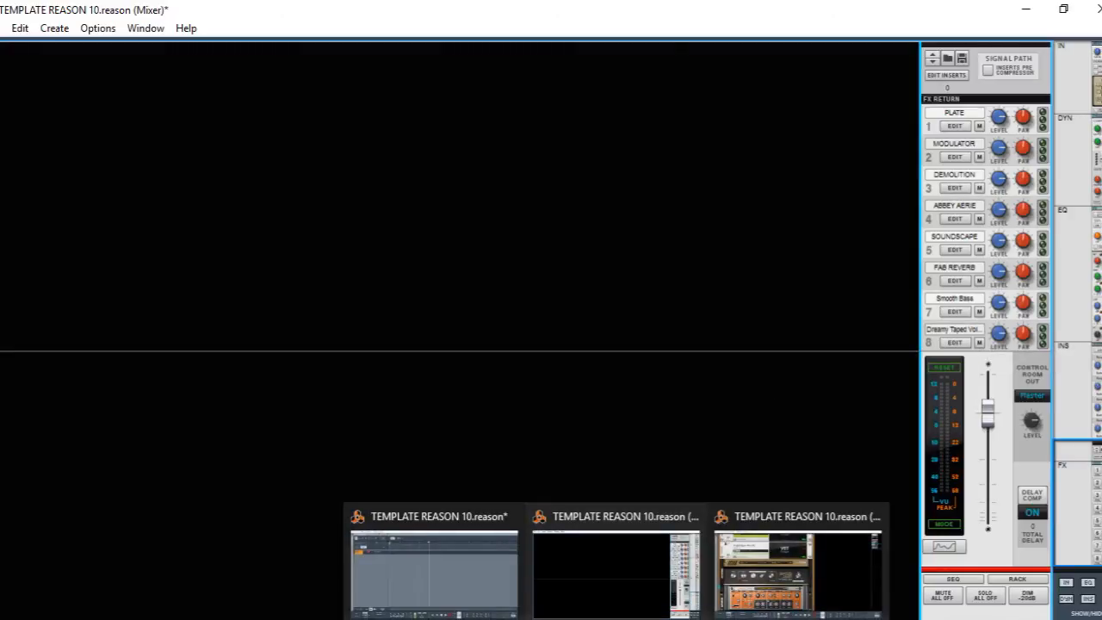
left_click(797, 569)
double_click(31, 509)
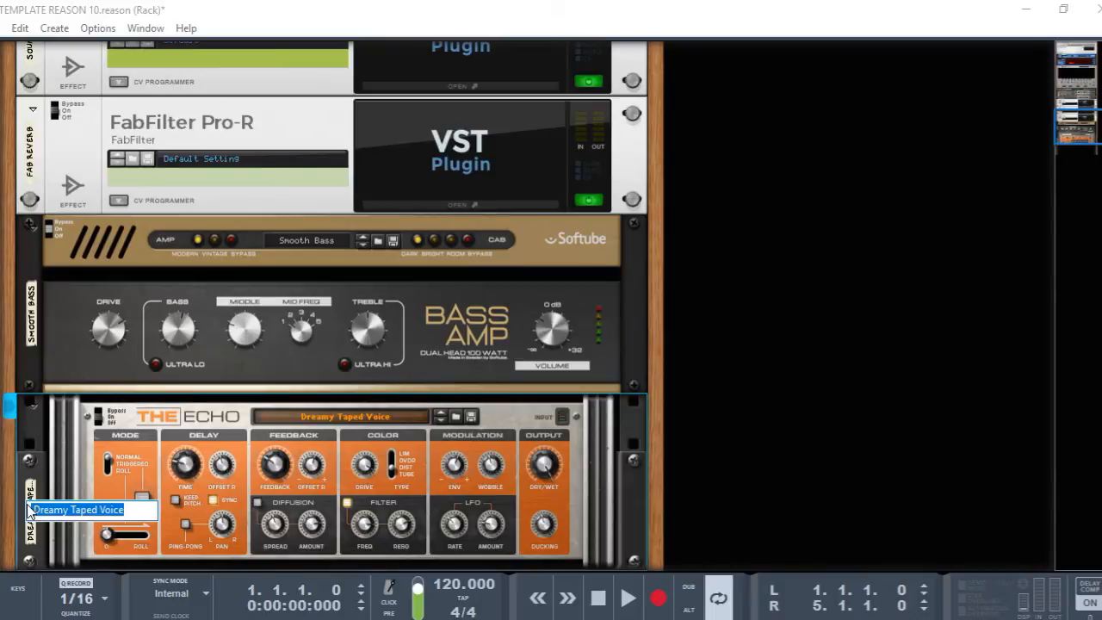
type("T")
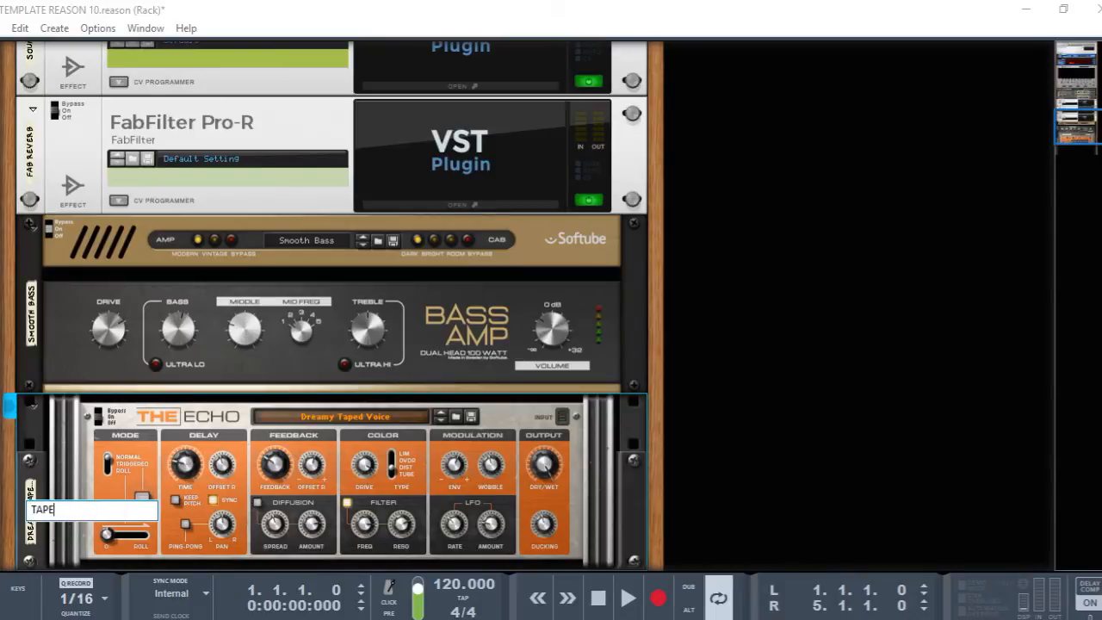
type("APE")
key("Return")
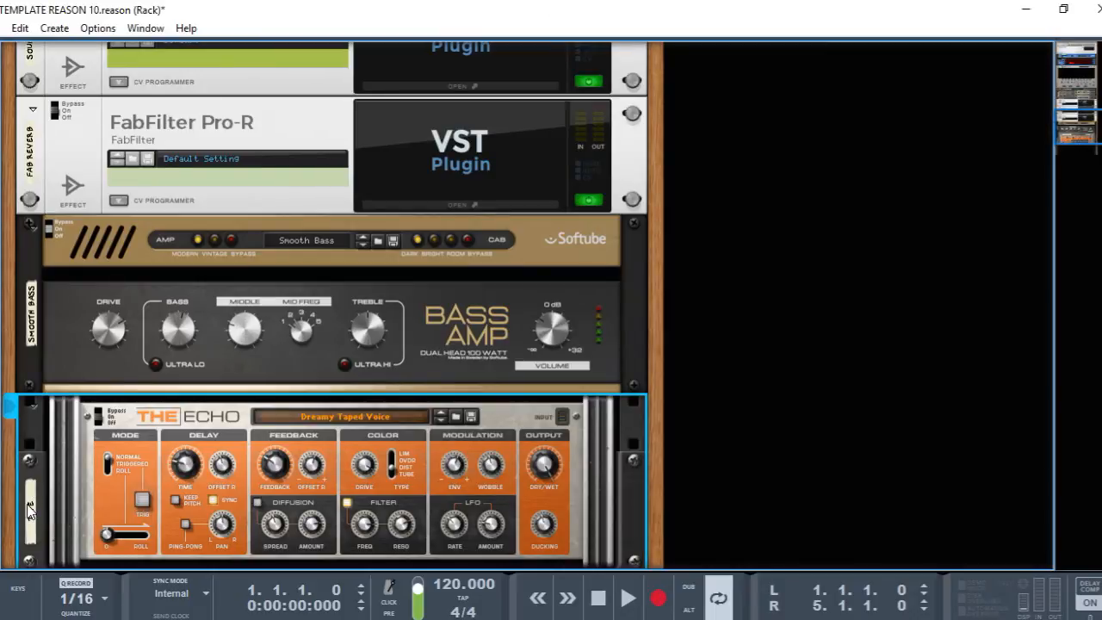
key("F5")
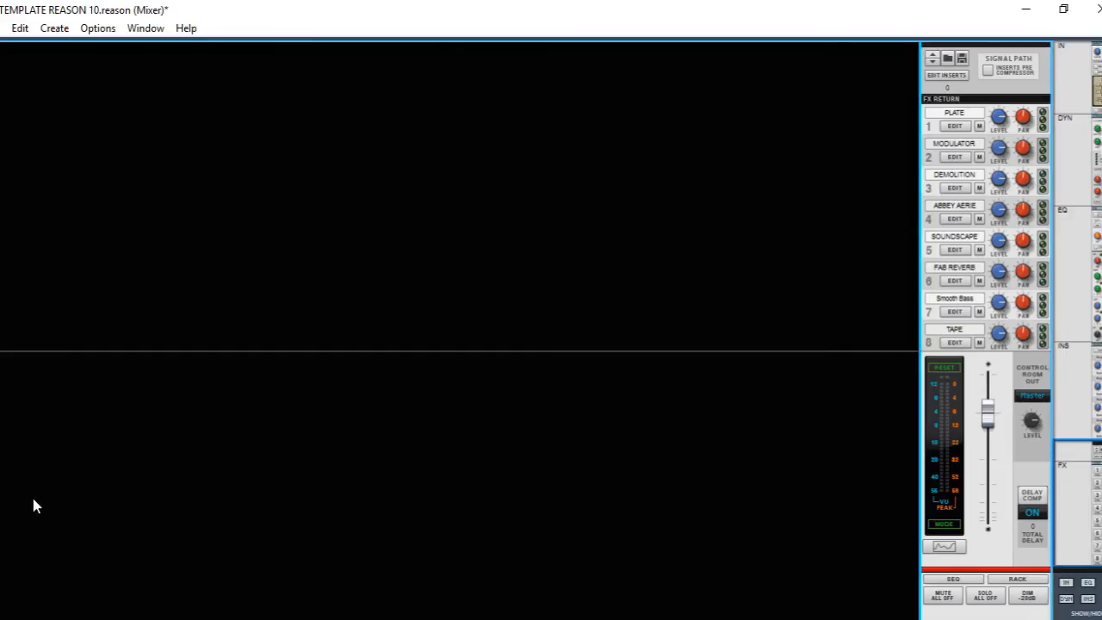
Step: Rename The Echo device as TAPE ECHO and check the FX return name in the mixer
key("F6")
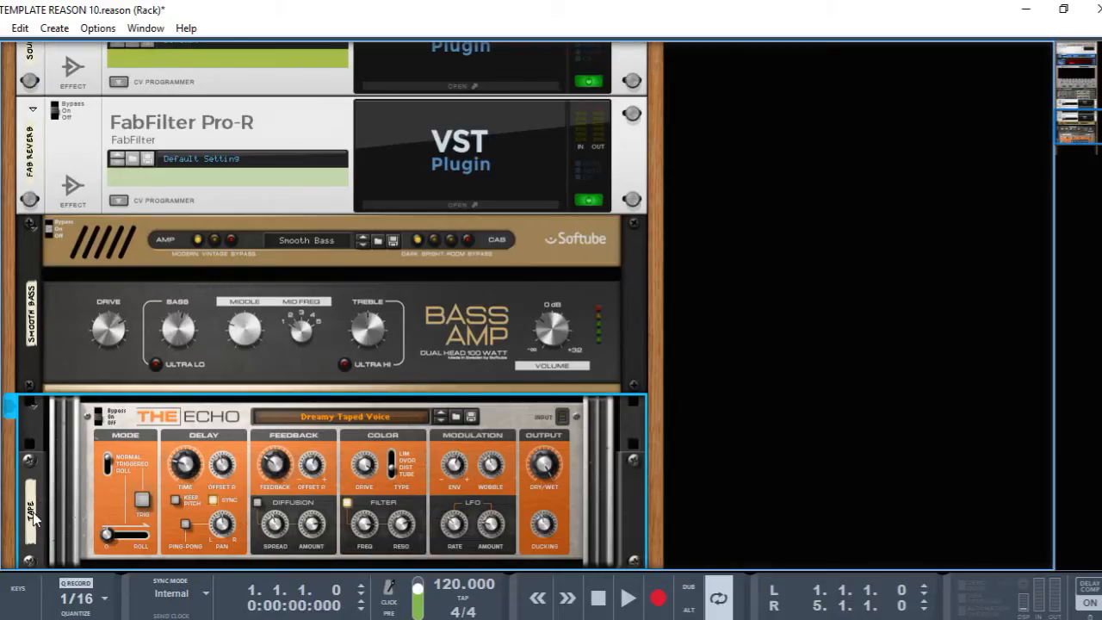
double_click(32, 517)
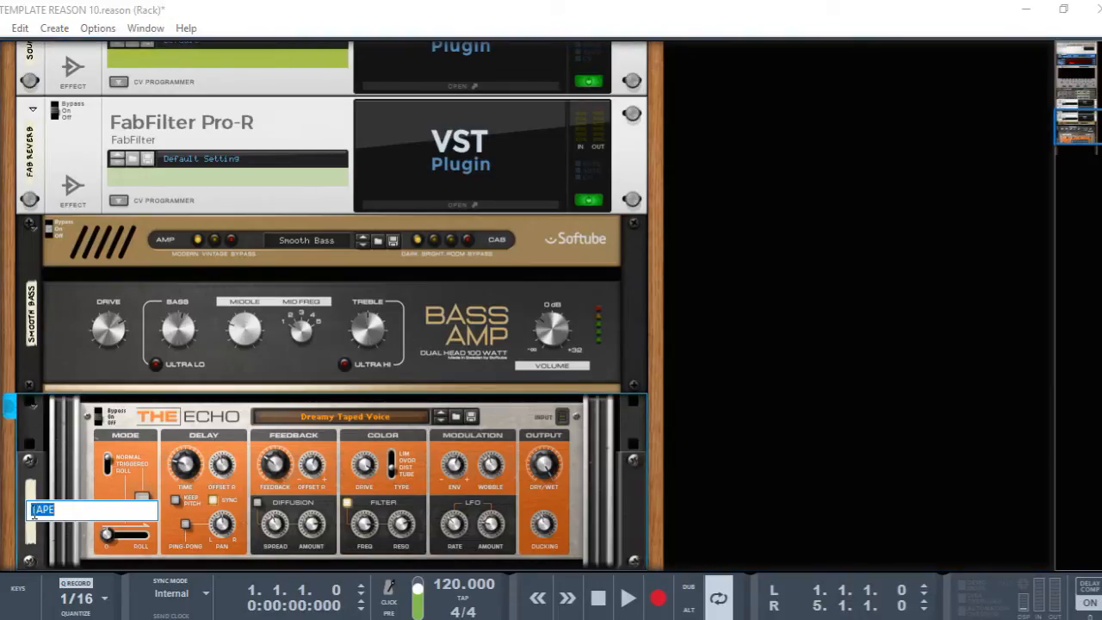
type("TAPE ECHO")
key("Return")
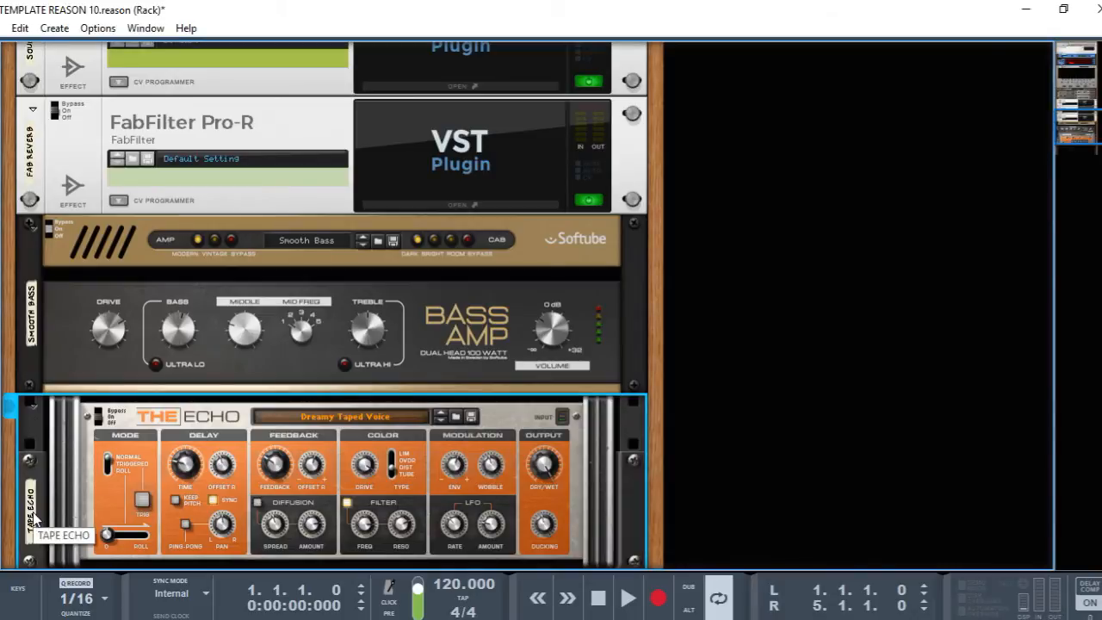
key("F5")
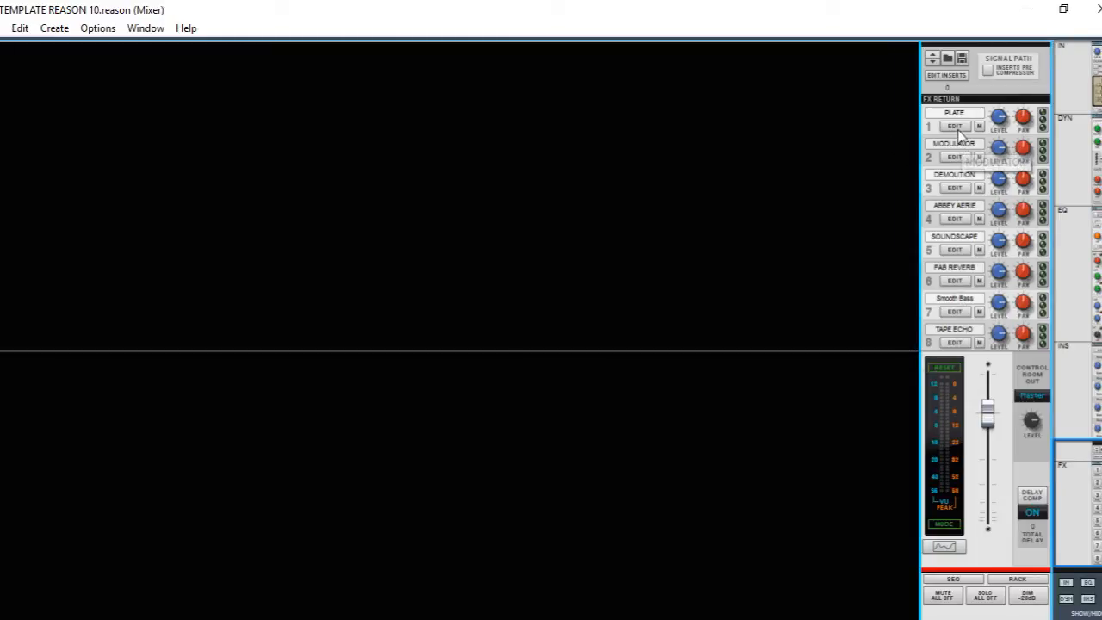
Step: Import the LEAD INTRO audio file from the desktop into the sequencer as a new audio track starting at bar 1
left_click(1027, 10)
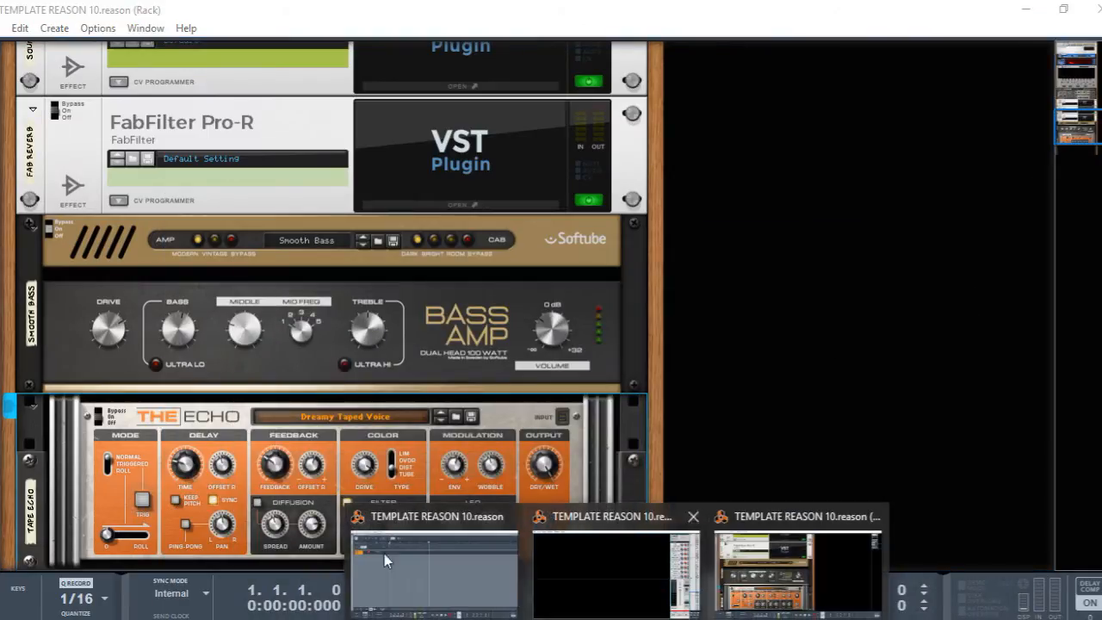
left_click(379, 556)
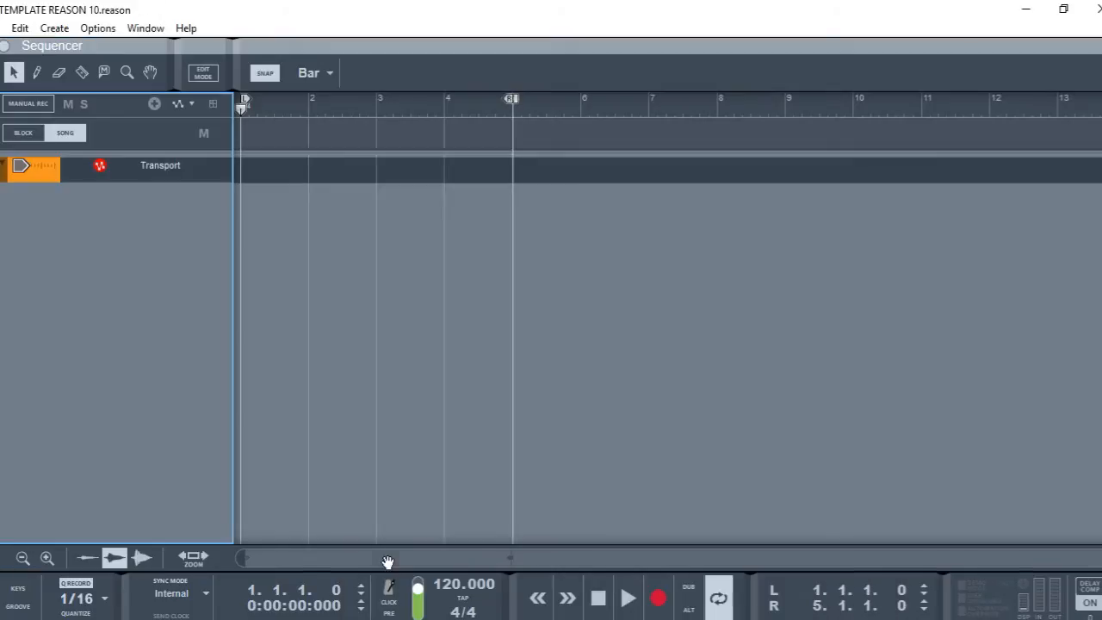
left_click(1027, 10)
left_click(1028, 12)
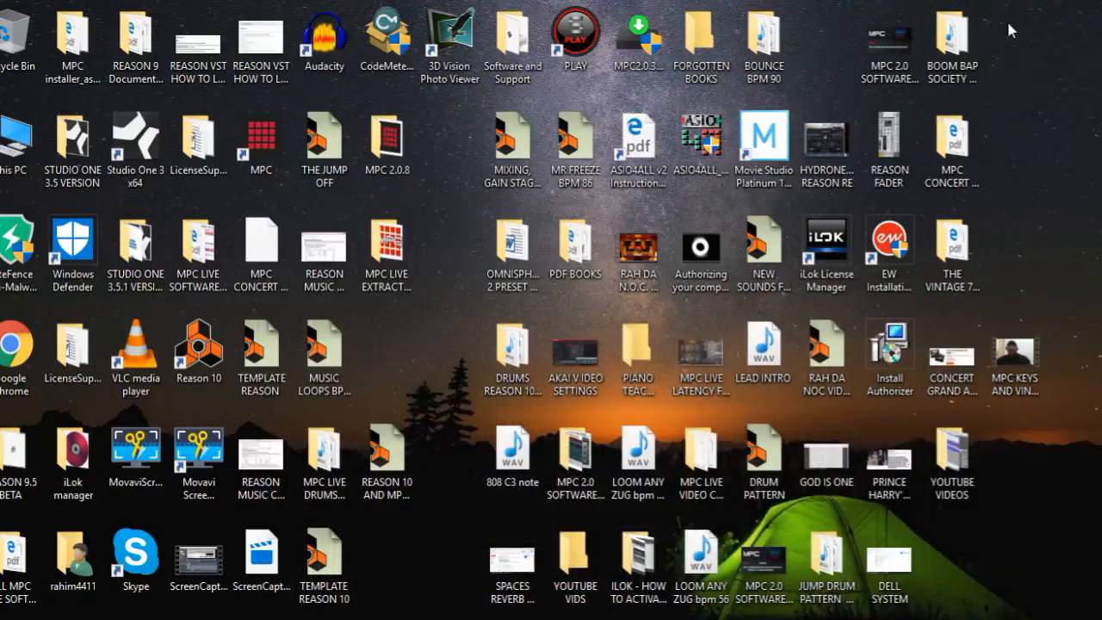
mouse_move(770, 348)
left_mouse_down()
mouse_move(736, 391)
mouse_move(646, 616)
mouse_move(618, 619)
mouse_move(422, 575)
mouse_move(329, 374)
mouse_move(258, 341)
left_mouse_up()
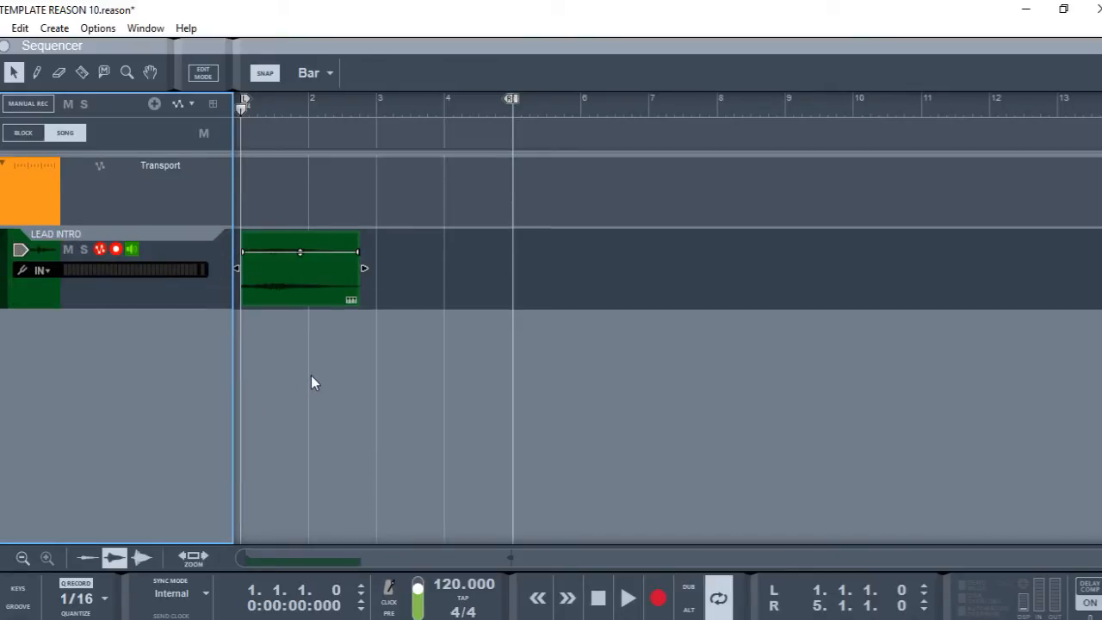
Step: Play back the LEAD INTRO clip in the sequencer and stop after the clip ends
scroll(311, 372, "up", 12)
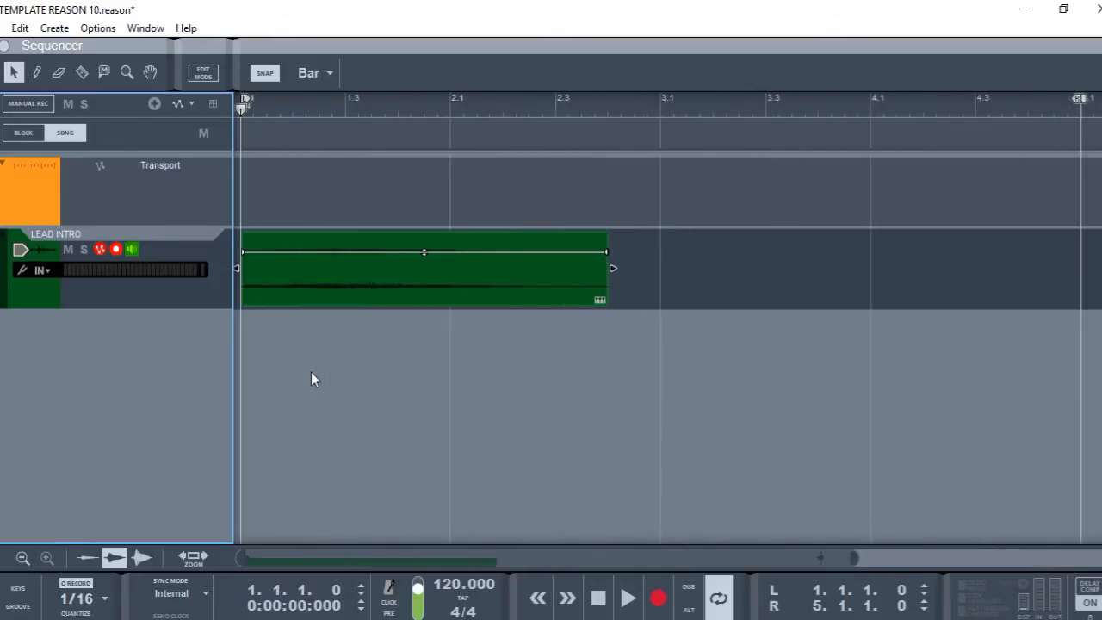
scroll(310, 372, "up", 2)
key("space")
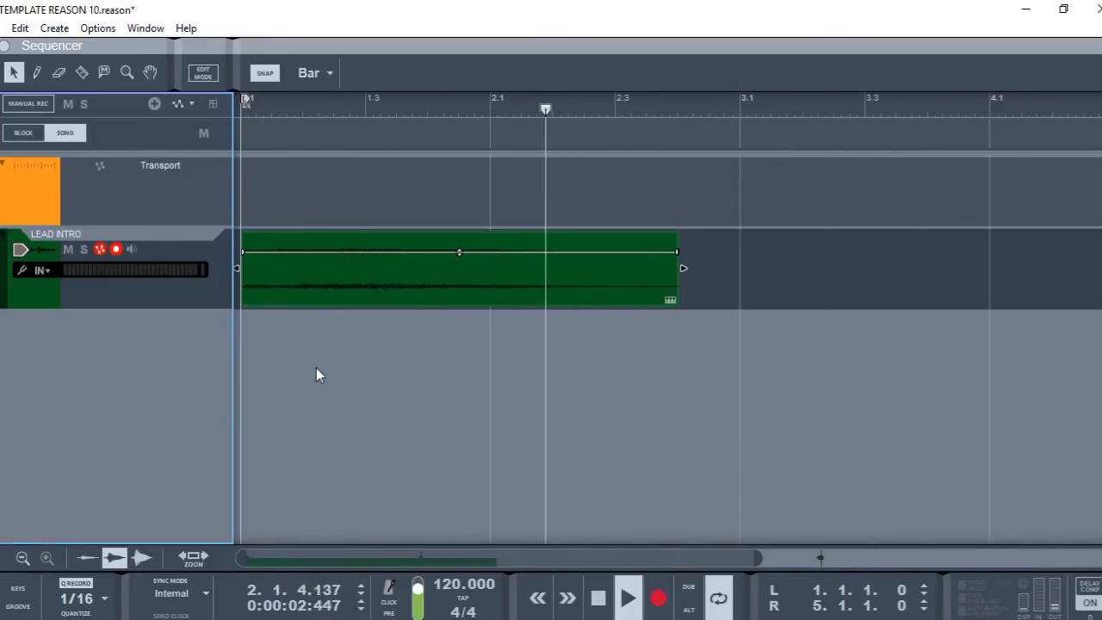
key("space")
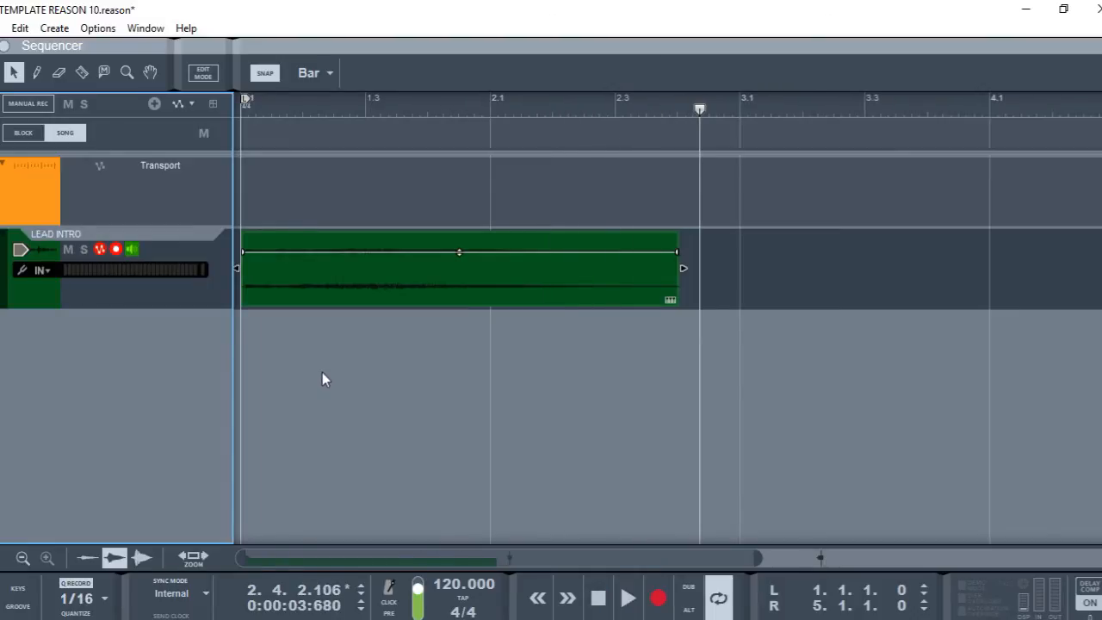
Step: Move the right loop locator and the song end marker to bar 3, play the loop and return to the song start
scroll(322, 372, "down", 10)
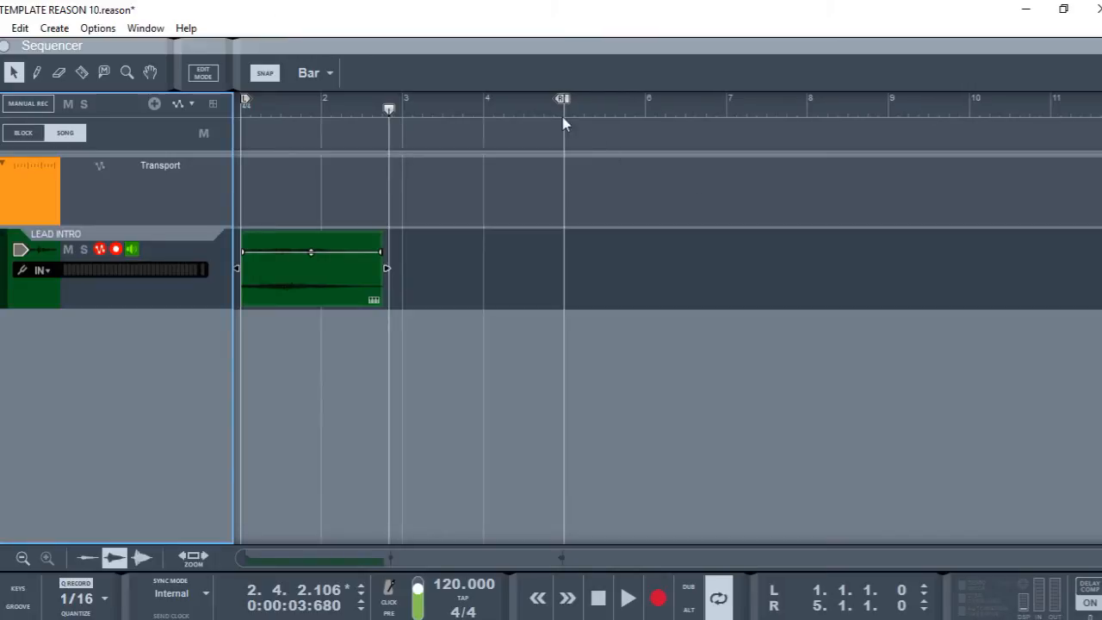
left_click_drag(560, 97, 402, 146)
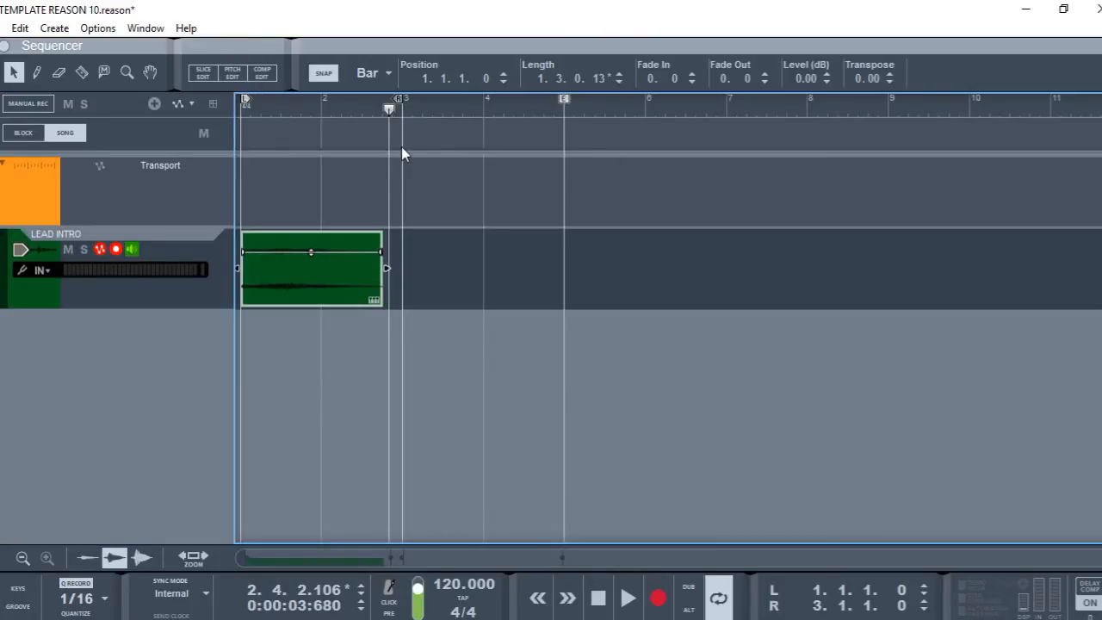
left_click_drag(563, 99, 414, 133)
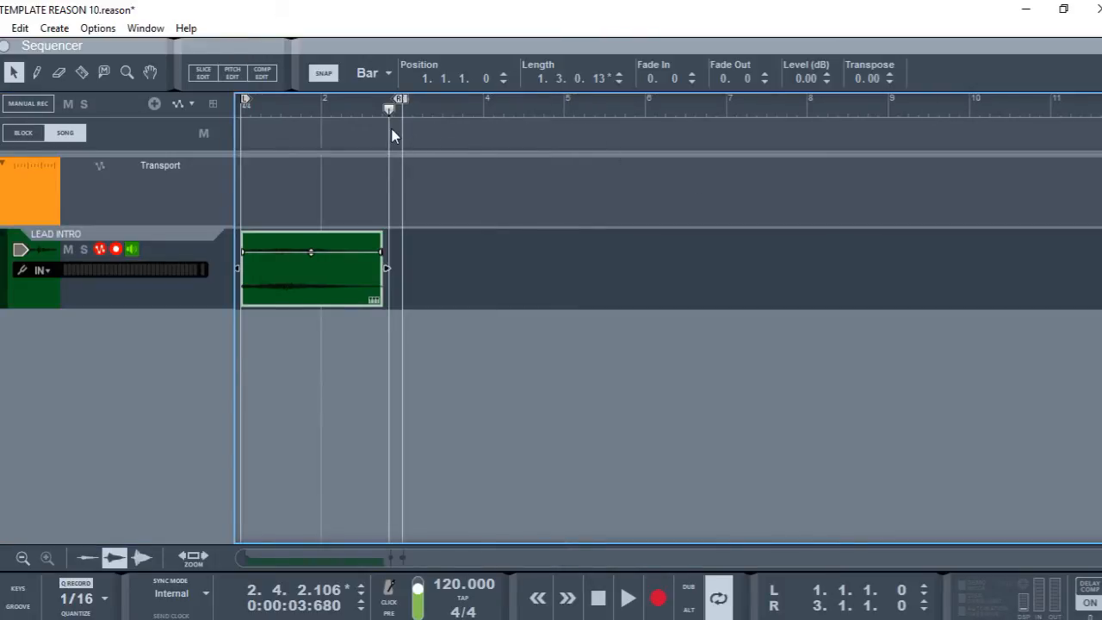
key("space")
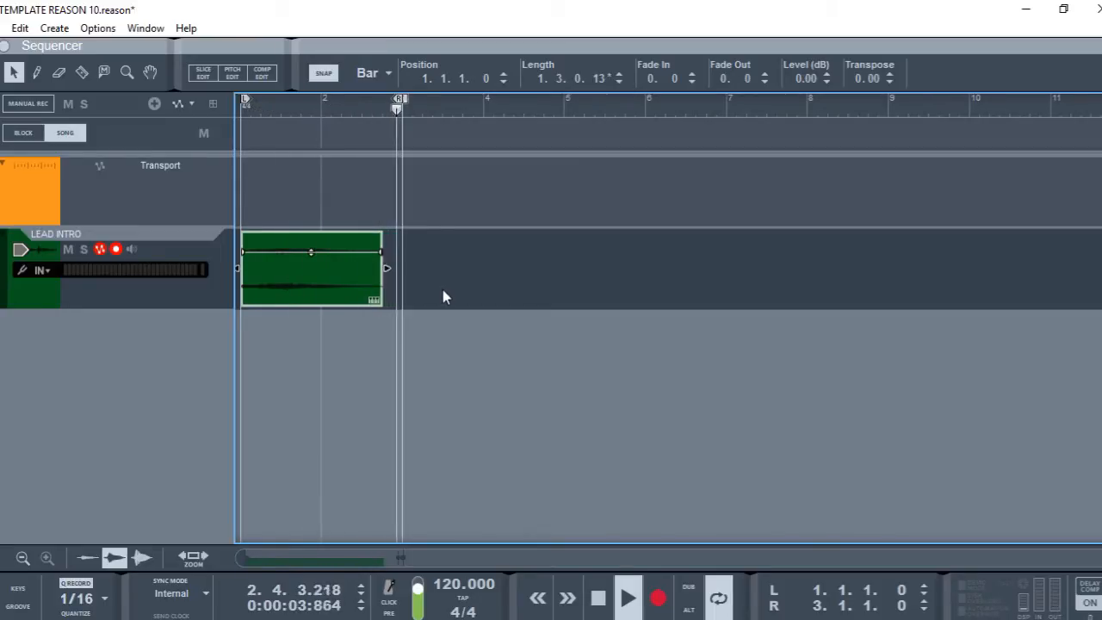
left_click(599, 601)
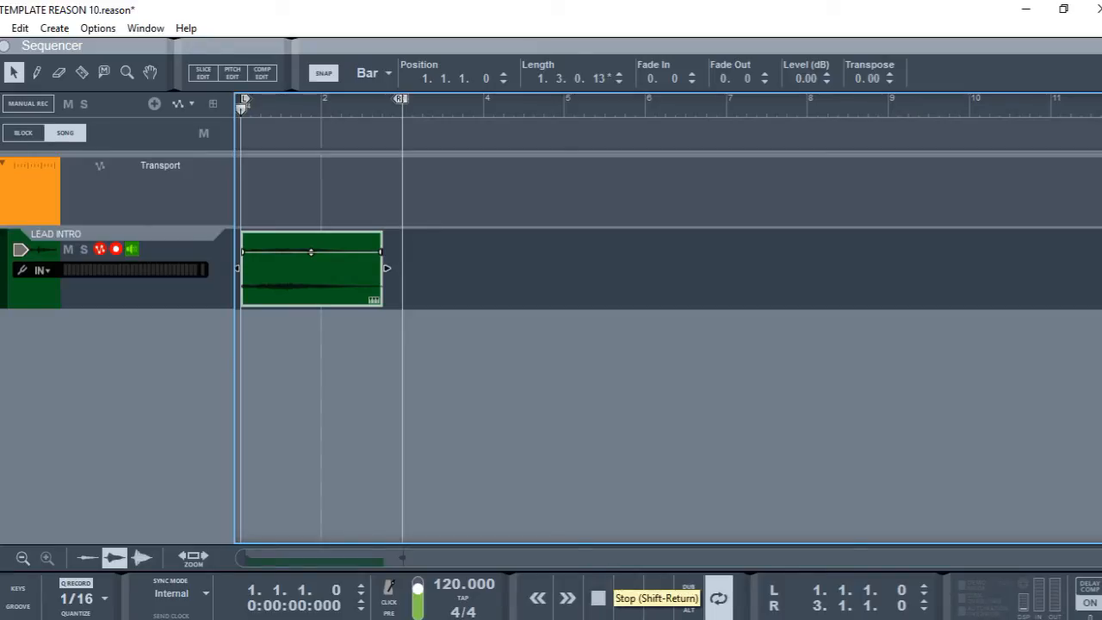
Step: Examine the LEAD INTRO track in the mixer, sequencer and rack windows
key("F5")
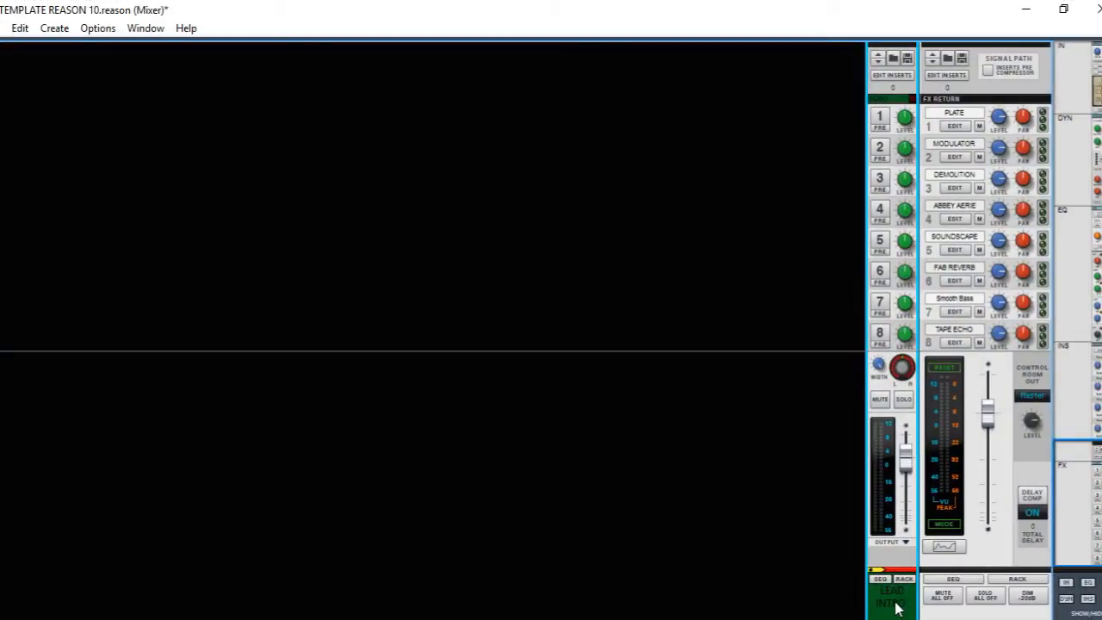
key("F7")
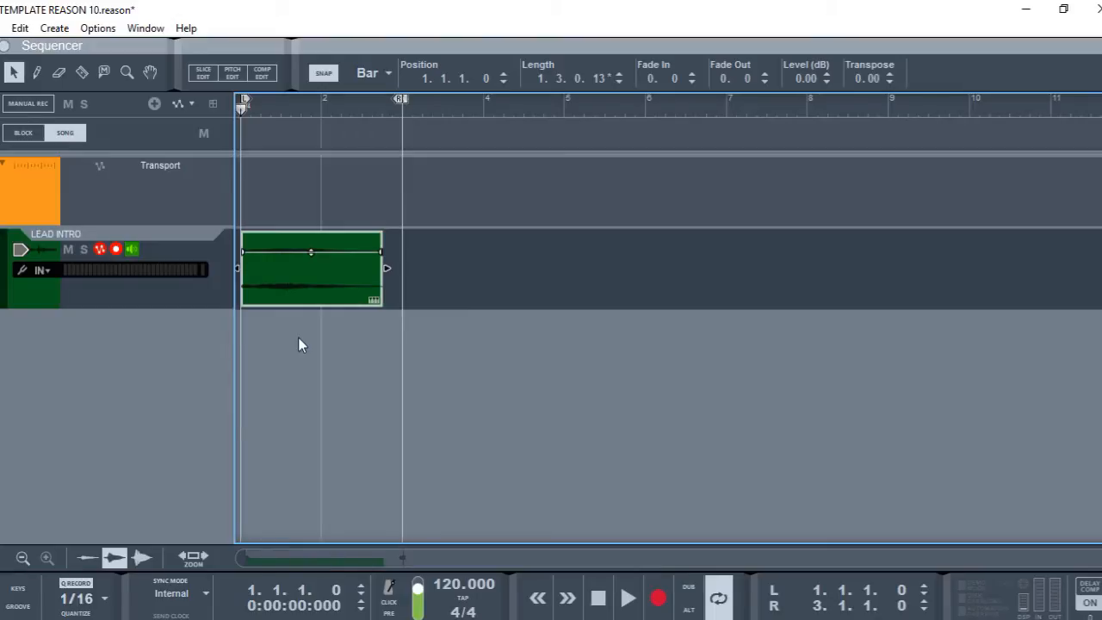
key("F5")
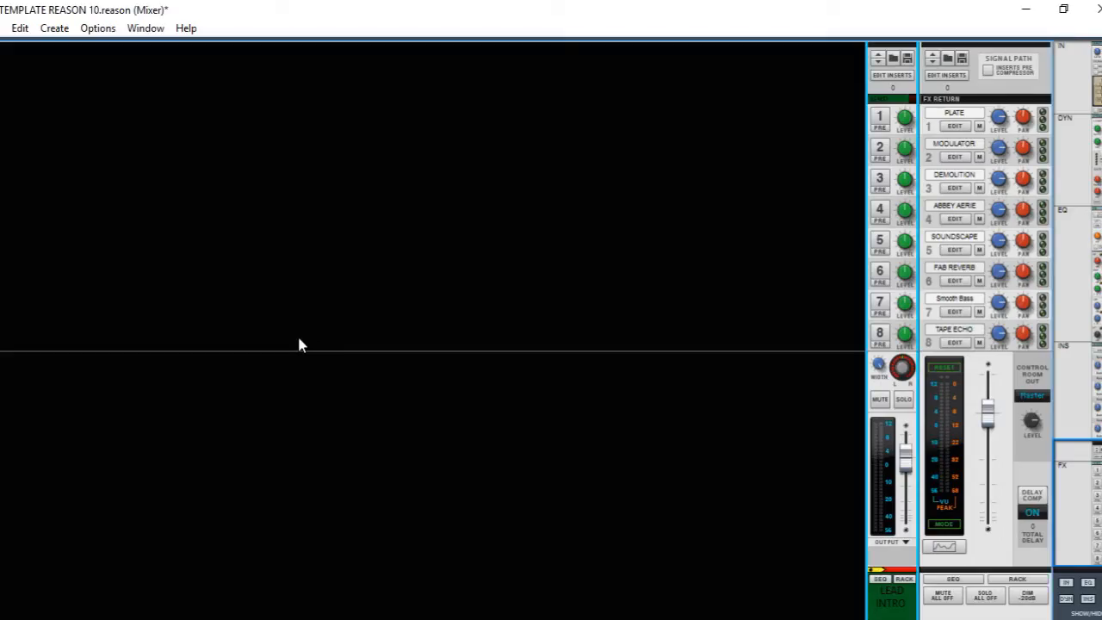
key("F6")
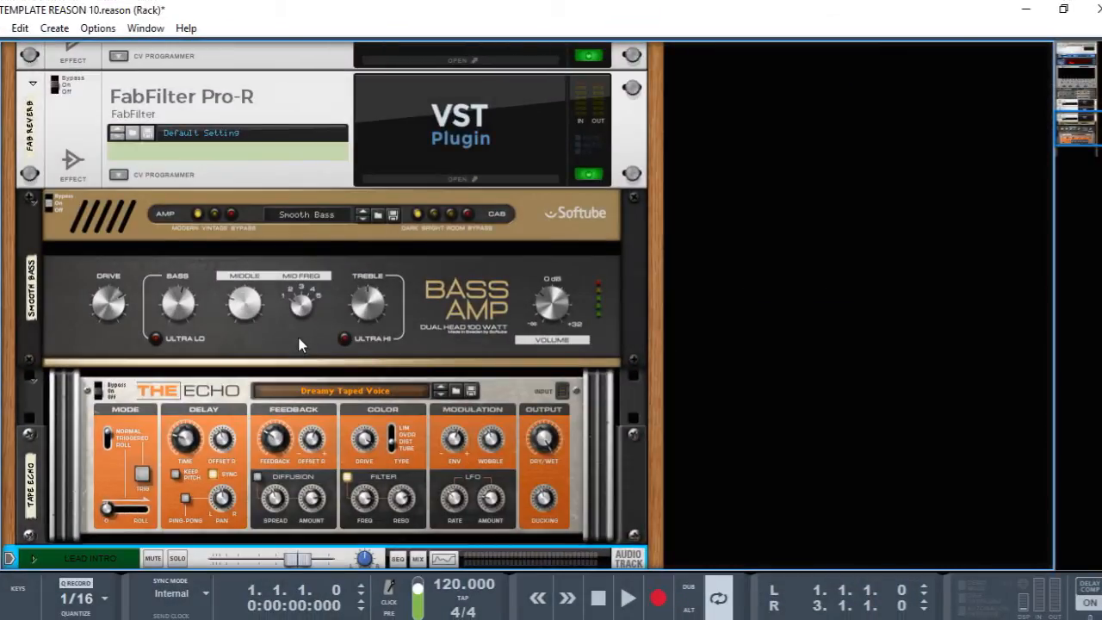
key("F7")
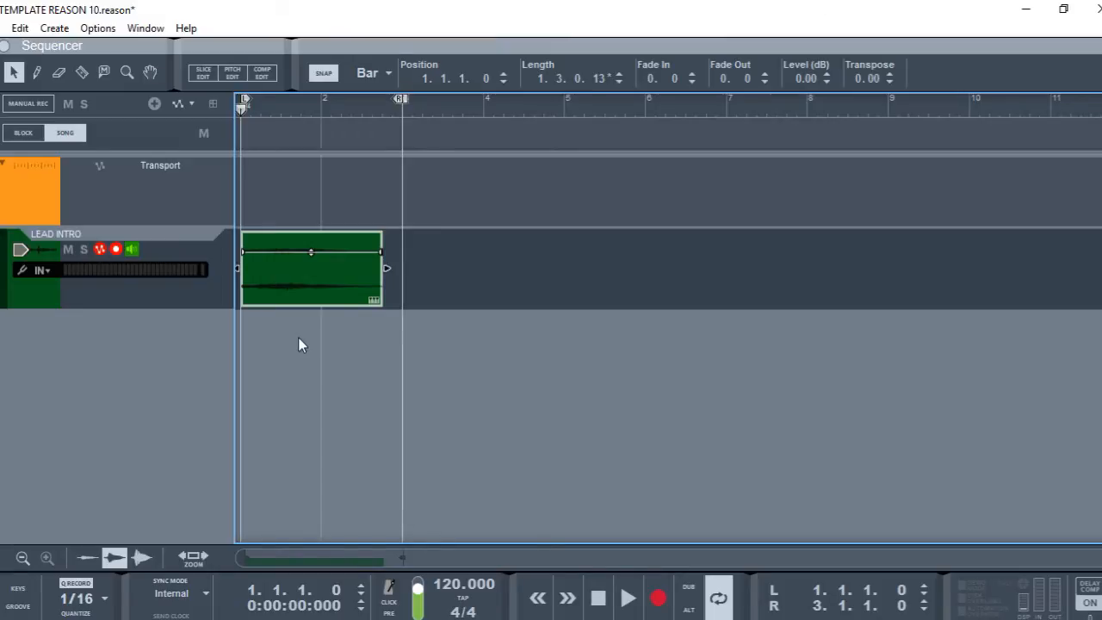
key("F6")
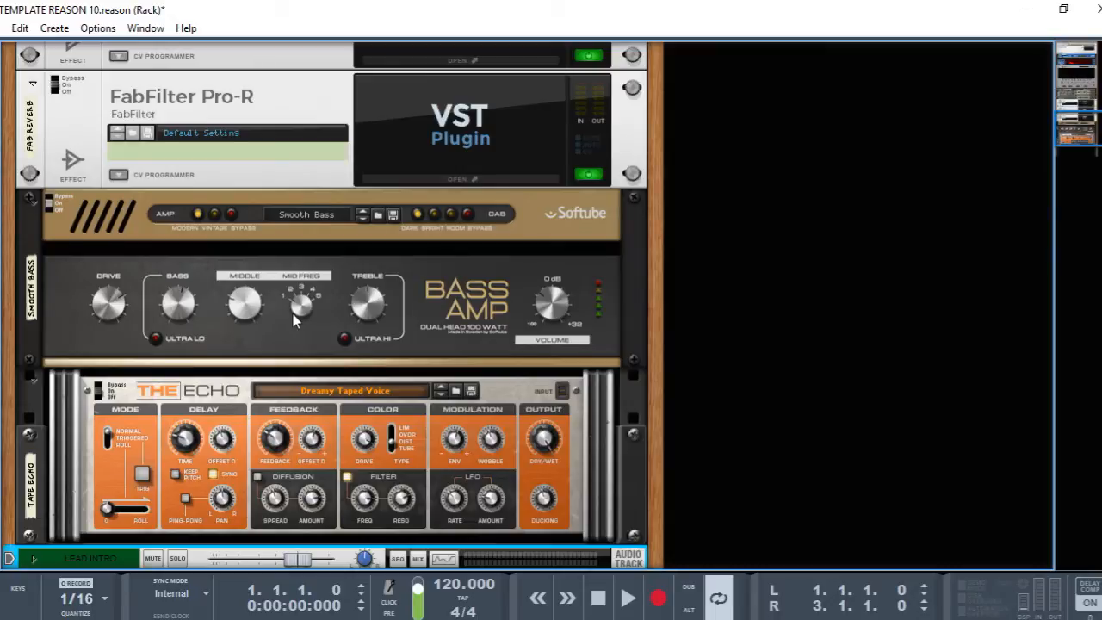
scroll(293, 320, "down", 5)
Step: Enable FX send 1, which feeds the PLATE return, on the LEAD INTRO mixer channel and check its send level
key("F5")
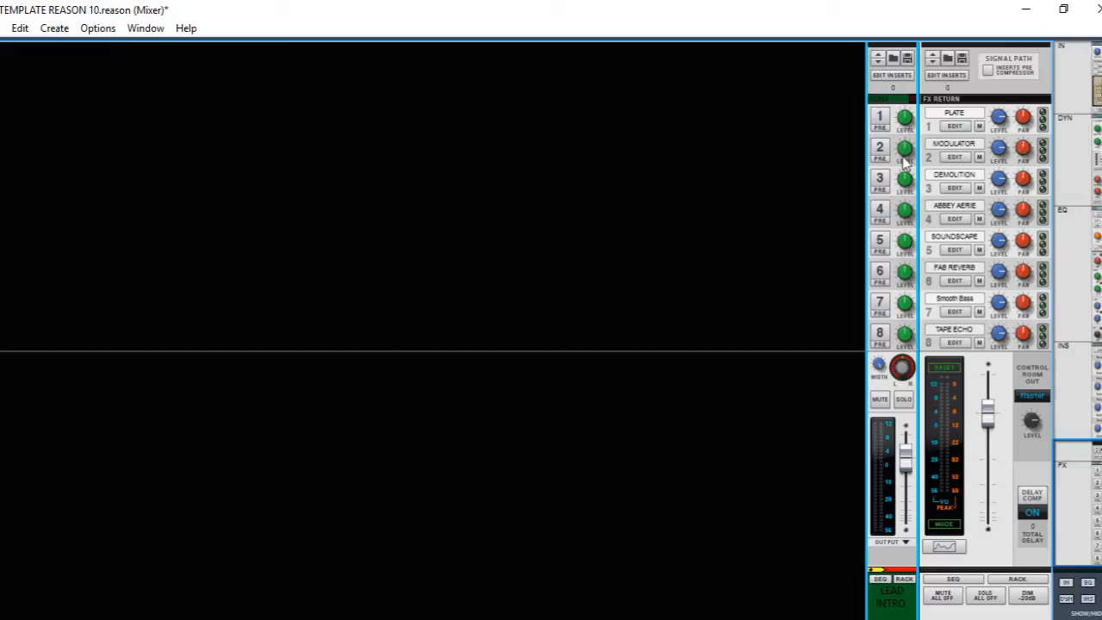
left_click_drag(902, 151, 890, 113)
left_click(880, 121)
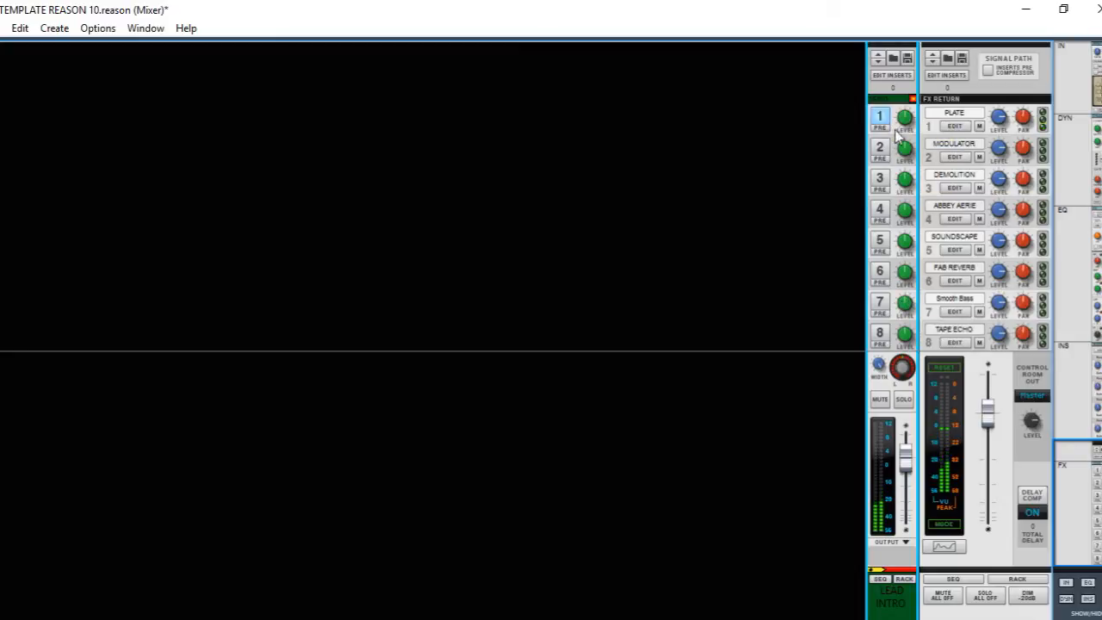
mouse_move(905, 123)
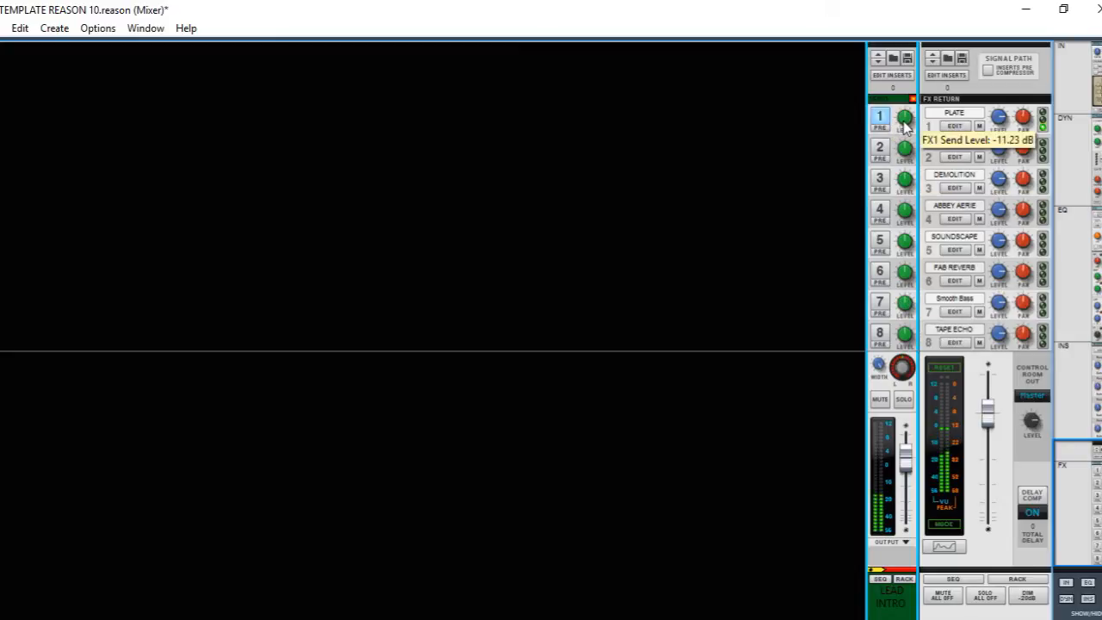
Step: Raise the FX send 1 level on the LEAD INTRO mixer channel to 2.72 dB
left_click_drag(904, 124, 902, 115)
mouse_move(905, 179)
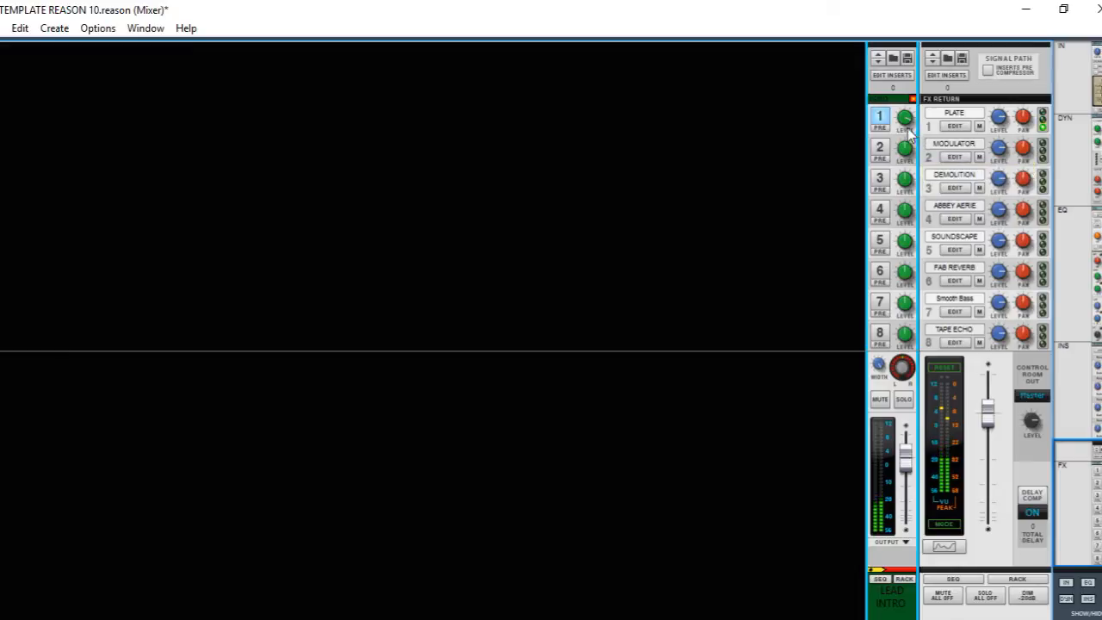
mouse_move(905, 126)
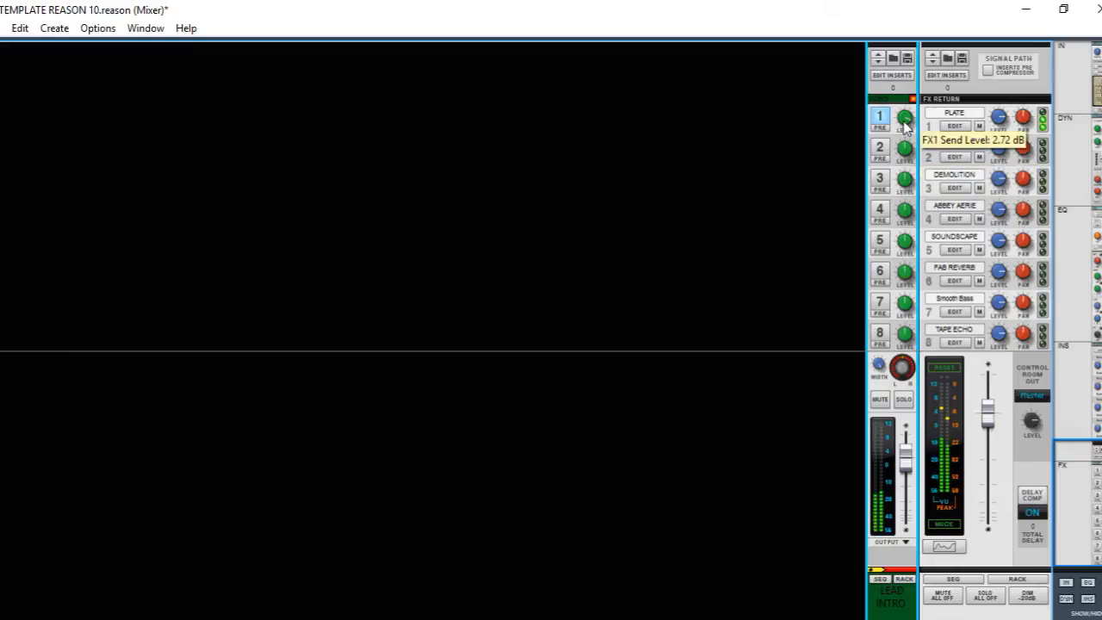
Step: Enable FX sends 5 and 3 on the LEAD INTRO channel and adjust both send levels during playback
left_click(880, 247)
left_click_drag(904, 243, 904, 228)
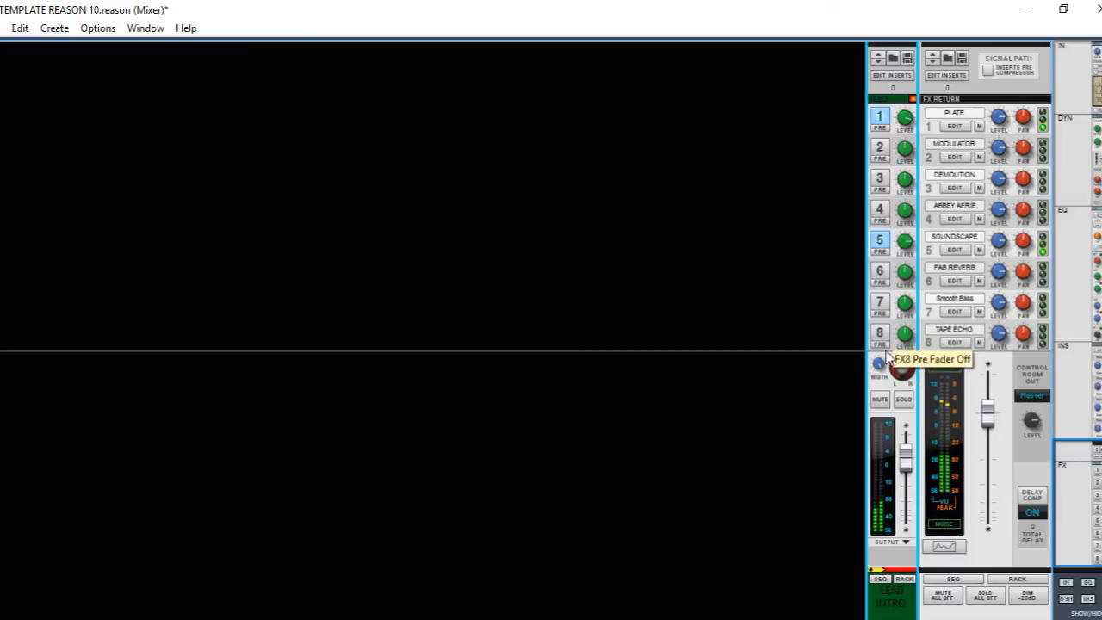
left_click(880, 185)
left_click_drag(905, 183, 900, 176)
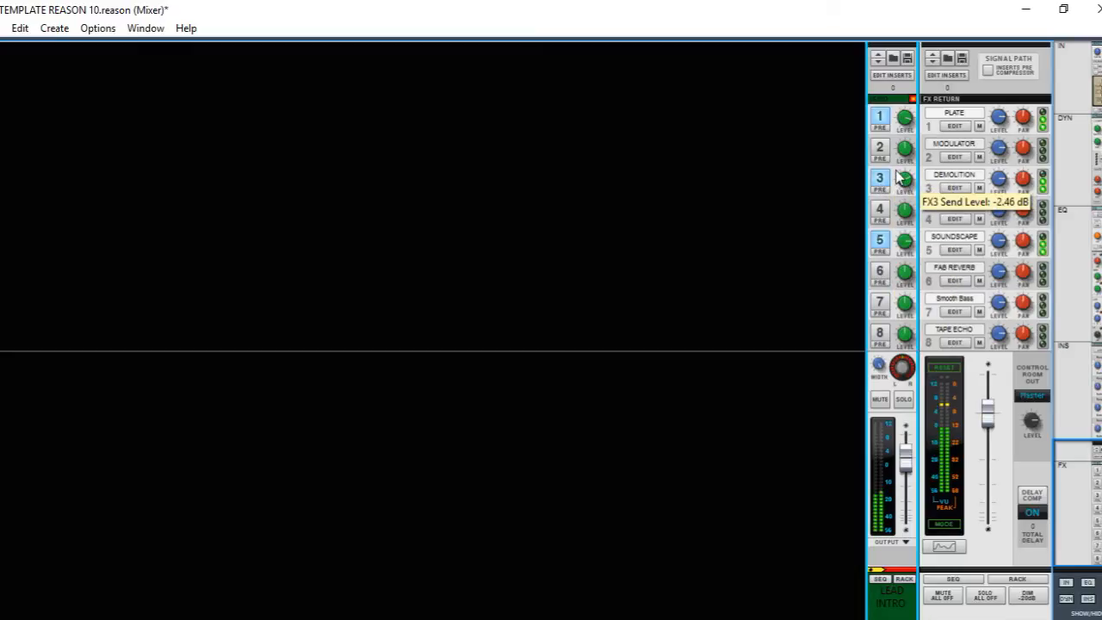
left_click_drag(900, 178, 898, 181)
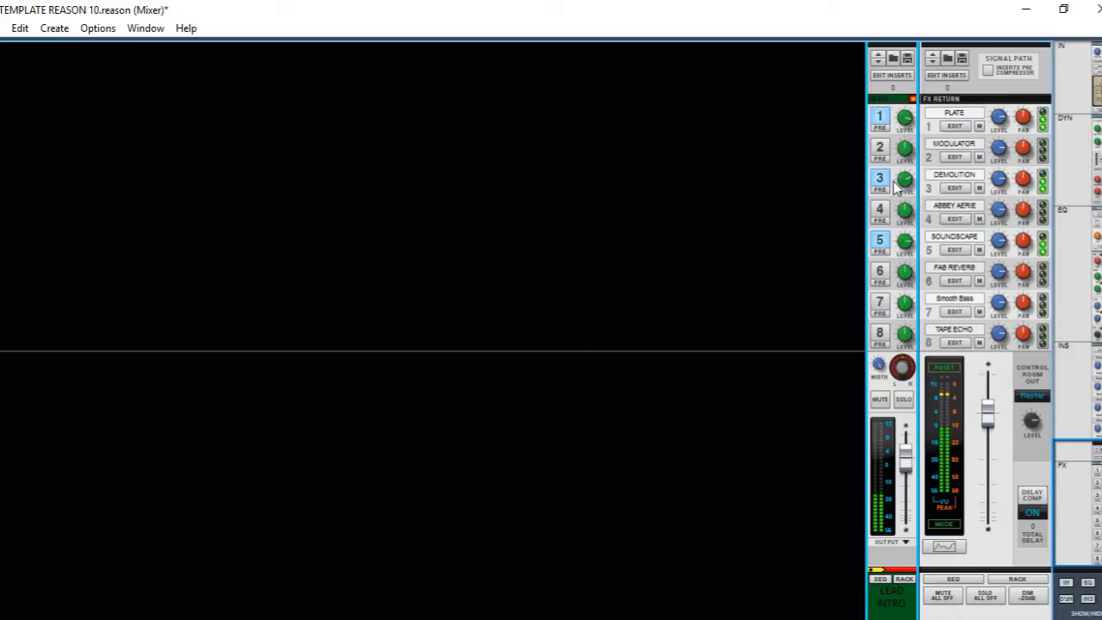
Step: Set Squash to 72%, Release to 40% and Dirt to 75% on the DEMOLITION Pulveriser in the rack
key("F6")
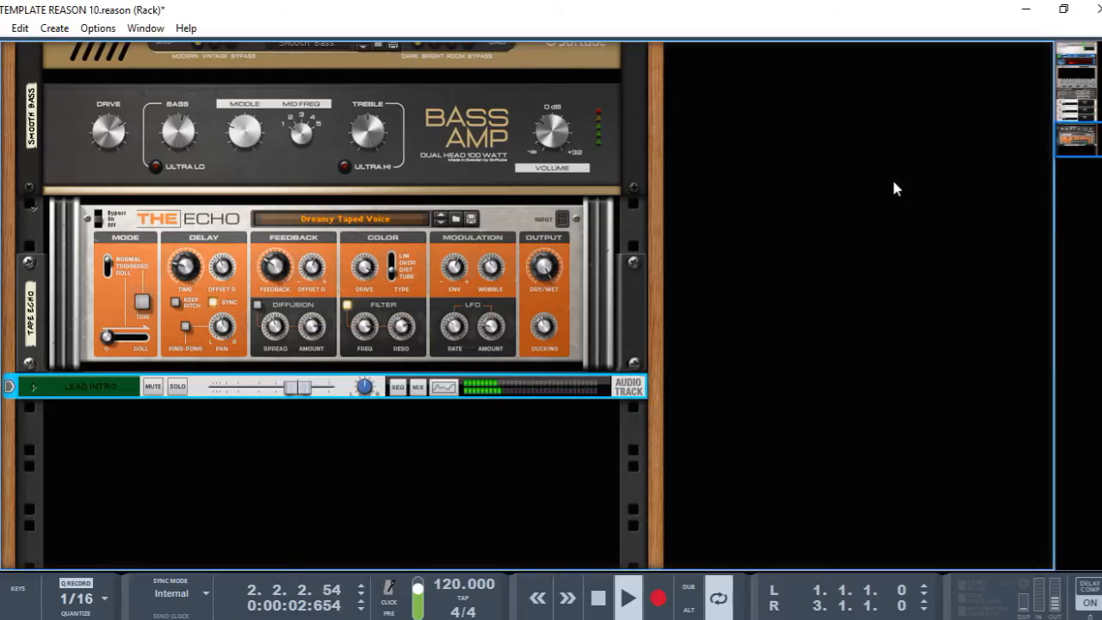
scroll(263, 395, "up", 5)
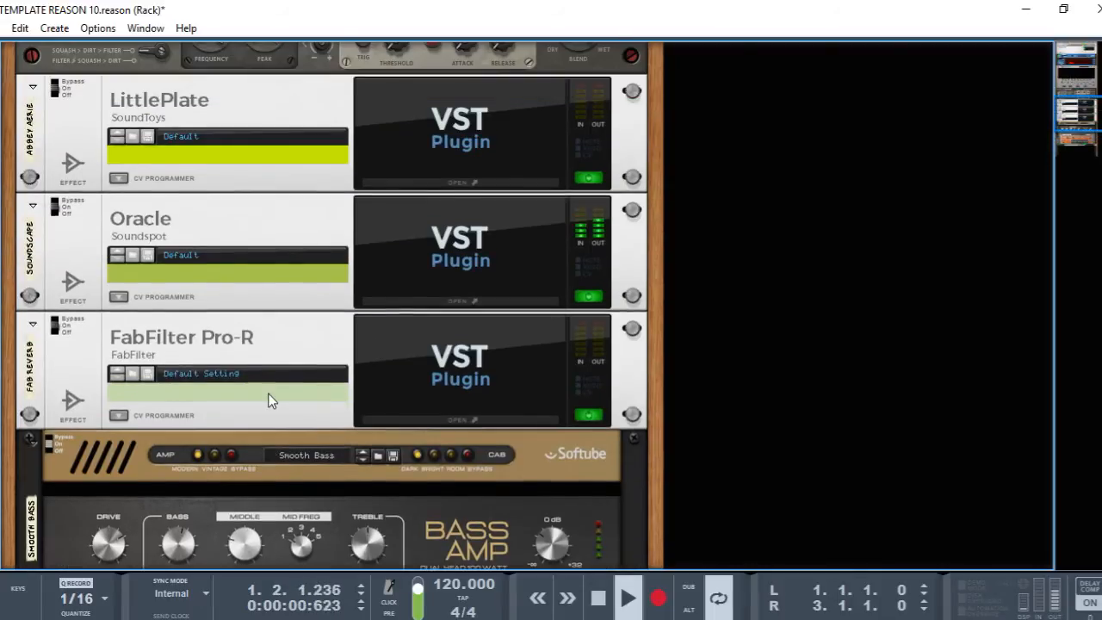
scroll(262, 379, "up", 5)
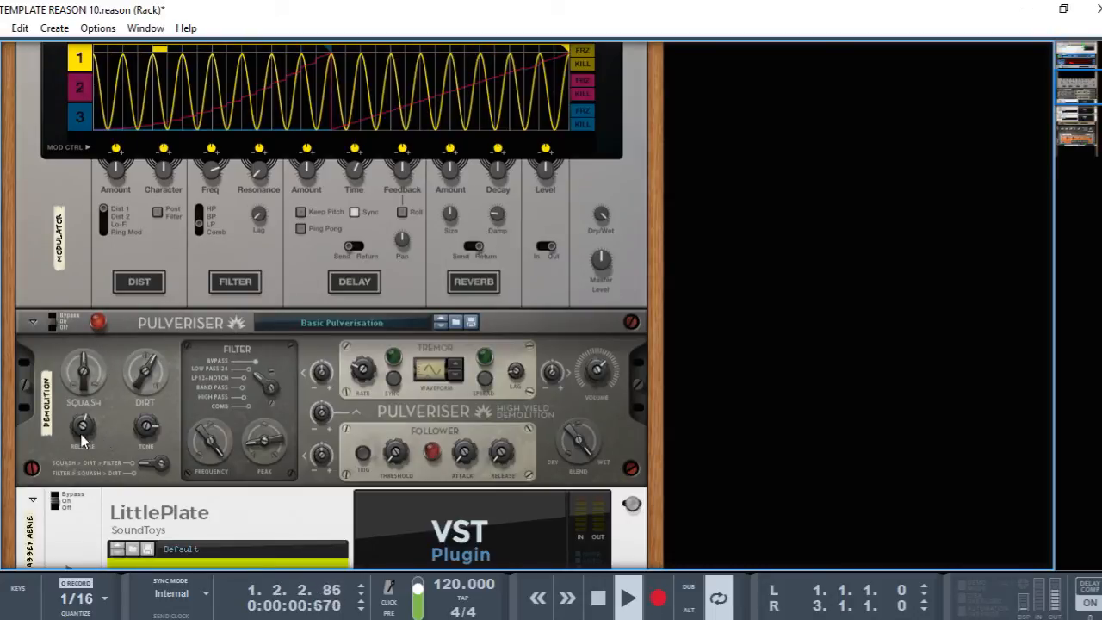
left_click(78, 383)
left_click_drag(77, 382, 77, 365)
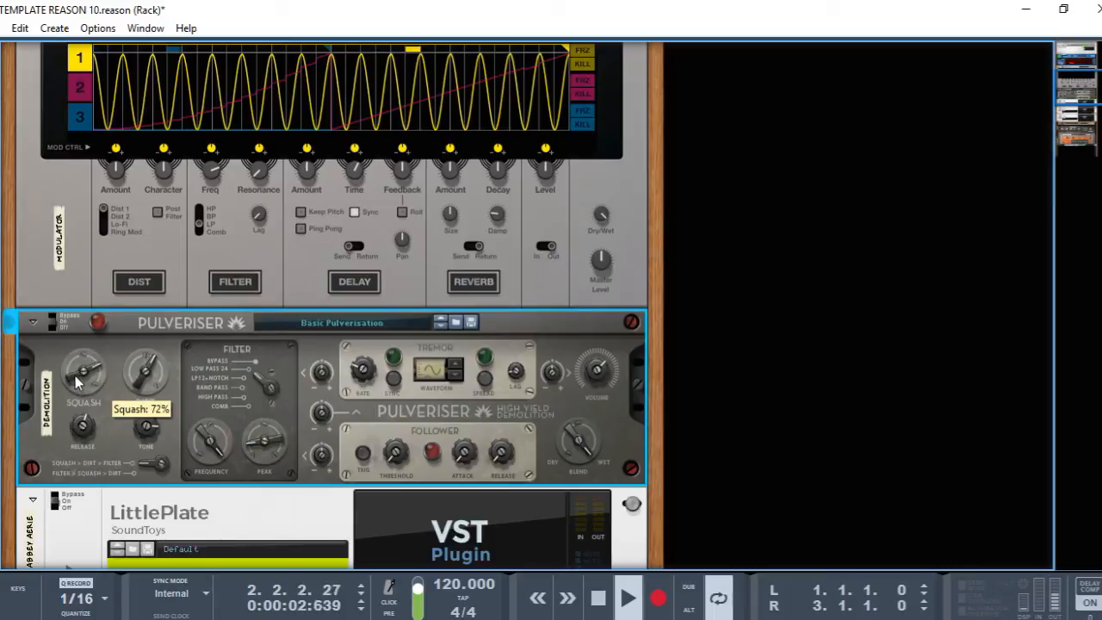
left_click_drag(90, 438, 93, 439)
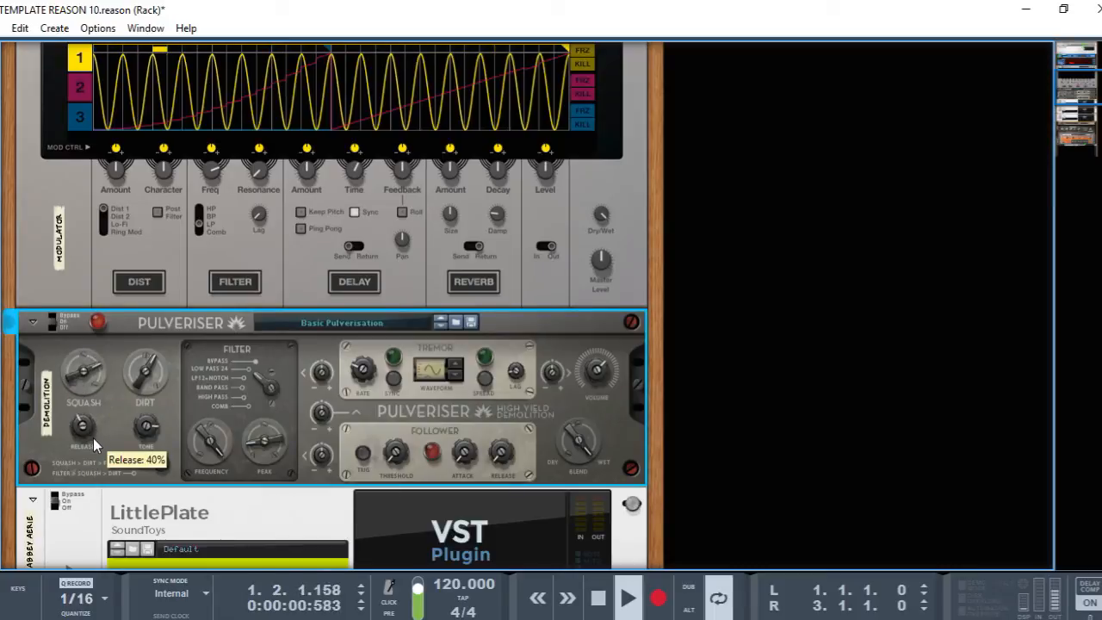
left_click_drag(137, 387, 136, 383)
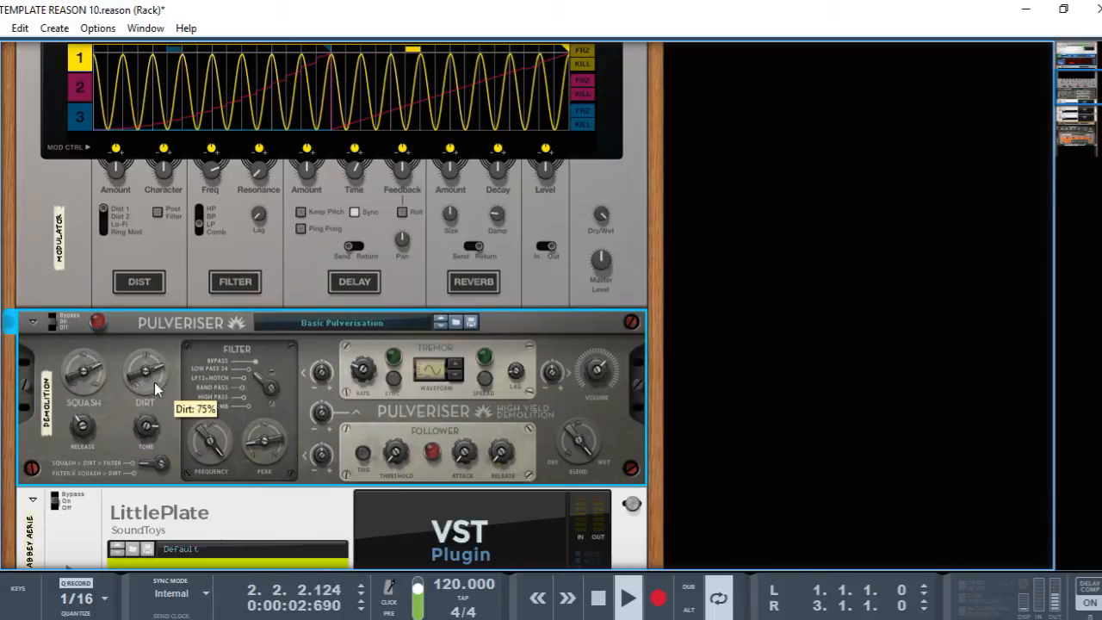
Step: Switch the Pulveriser's filter mode to Band Pass with Tremor Sync and Spread on, and adjust its volume
left_click_drag(266, 384, 254, 405)
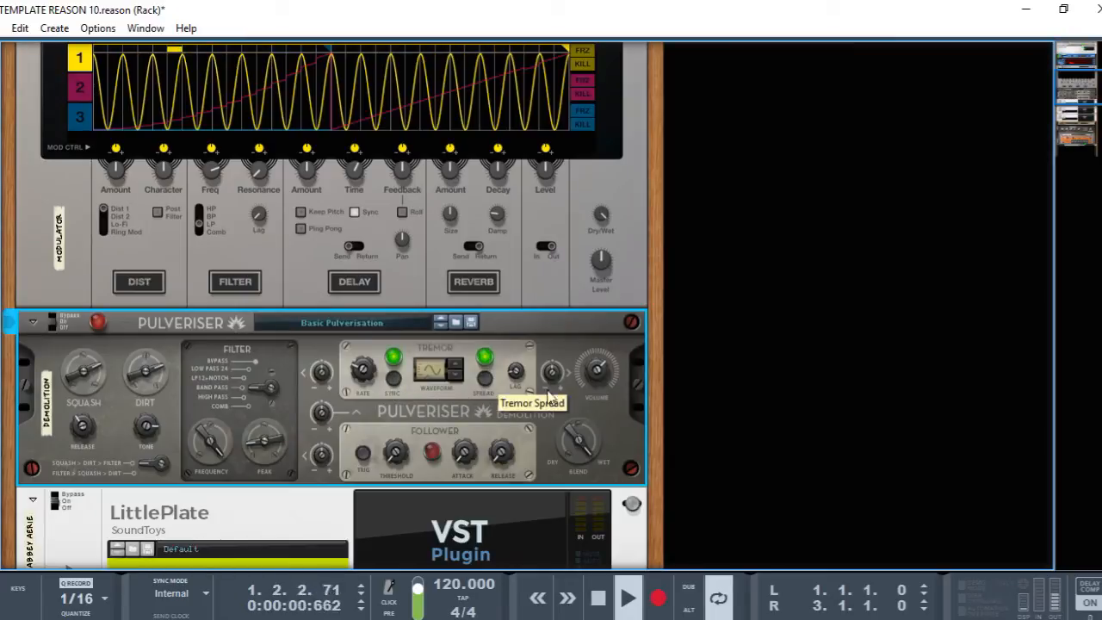
mouse_move(599, 373)
left_mouse_down()
mouse_move(594, 360)
mouse_move(596, 369)
left_mouse_up()
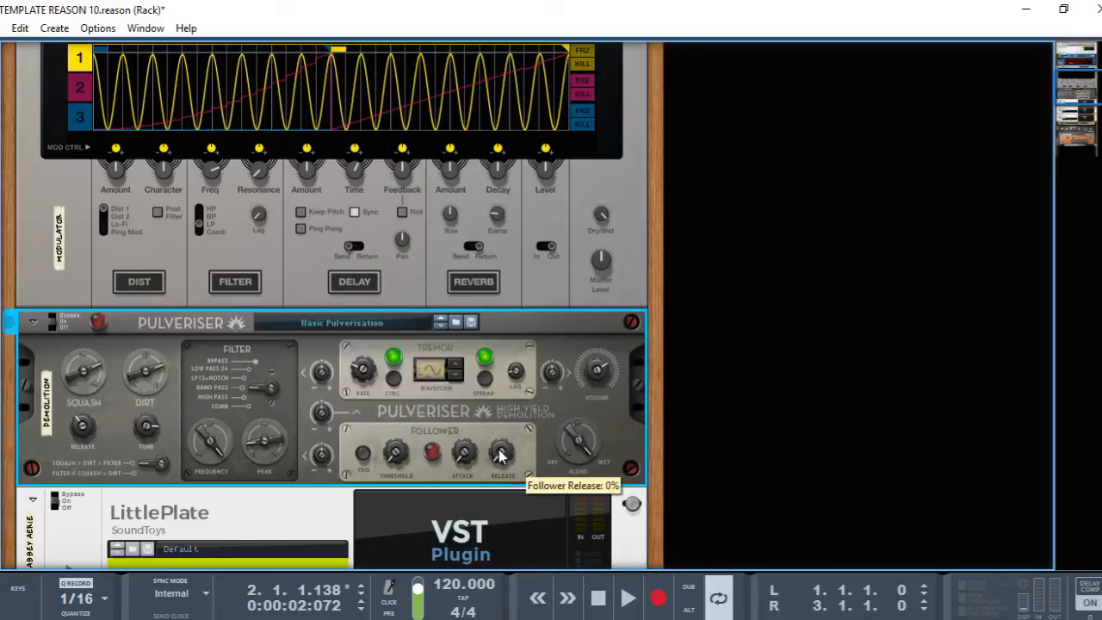
Step: Turn off FX sends 1, 3 and 5 on the LEAD INTRO mixer channel
key("F5")
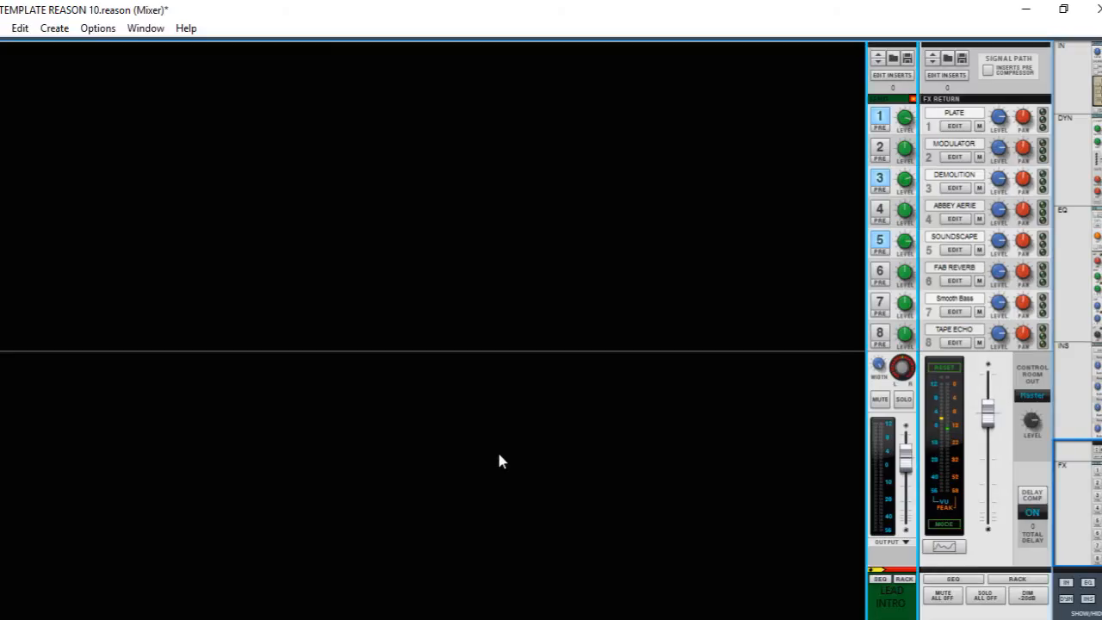
left_click(880, 118)
left_click(880, 177)
left_click(881, 239)
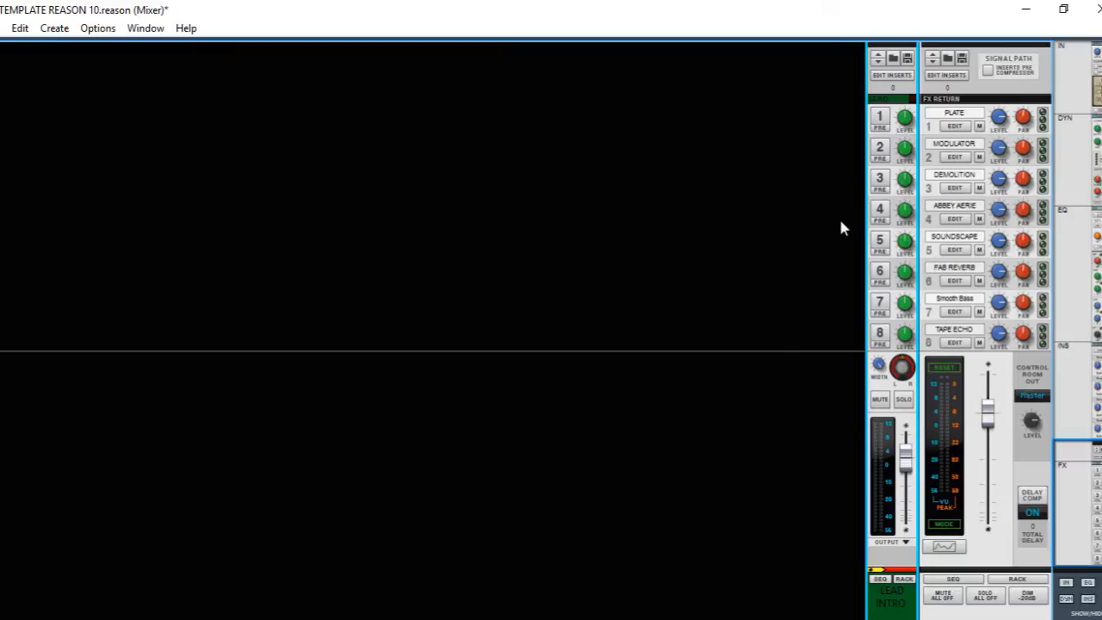
Step: Unfold the LEAD INTRO audio track device in the rack and look over the send effect devices above it
key("F6")
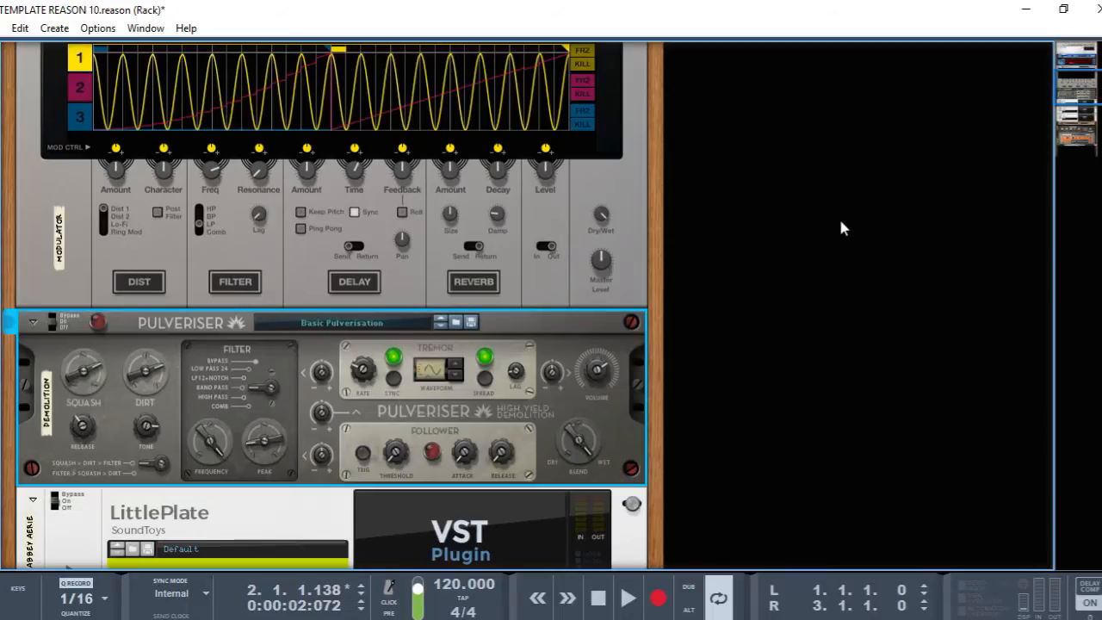
scroll(418, 459, "down", 10)
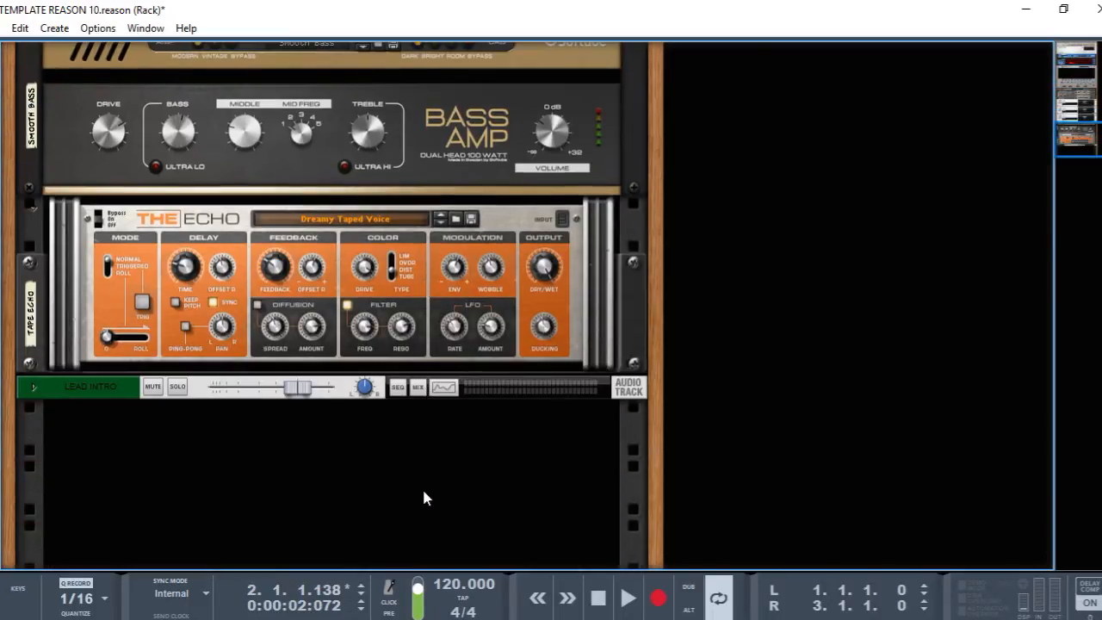
left_click(34, 388)
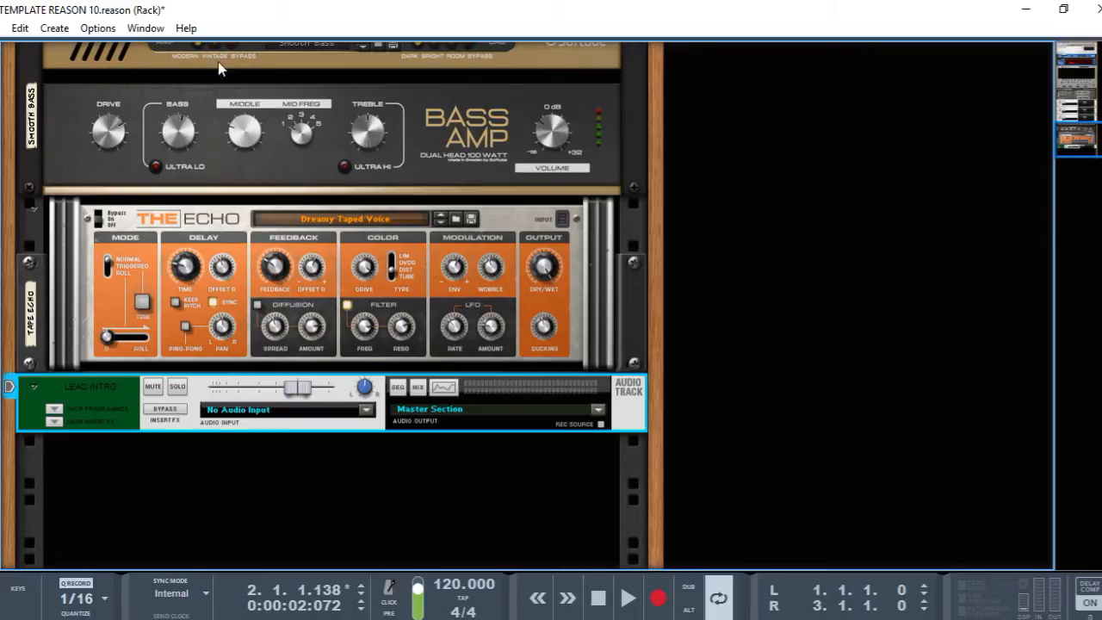
scroll(276, 250, "up", 15)
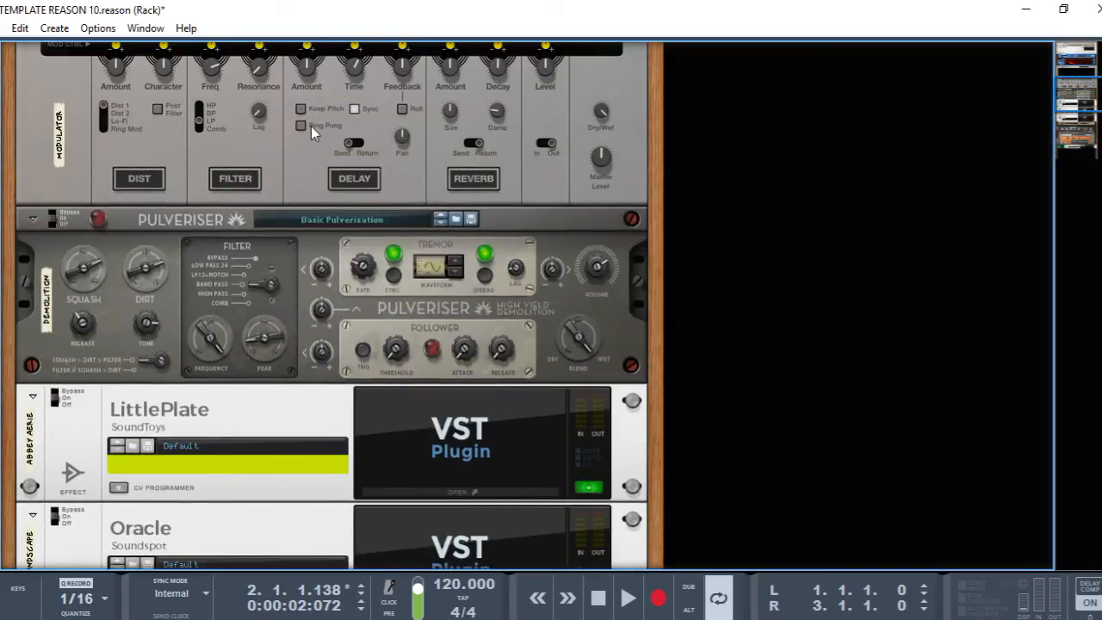
scroll(313, 123, "up", 2)
scroll(299, 172, "down", 10)
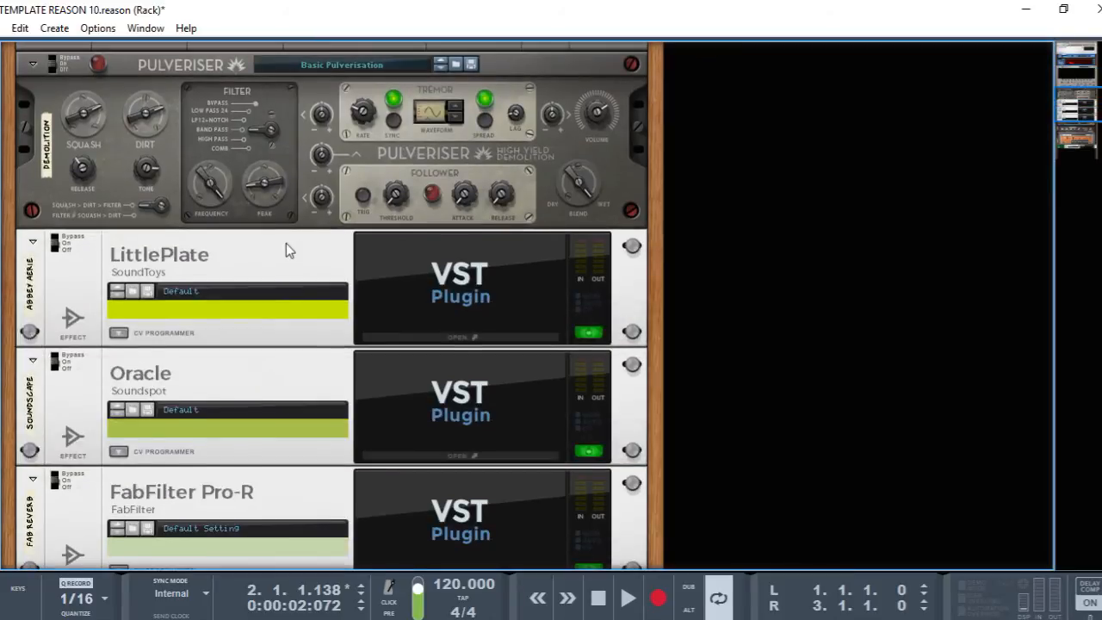
scroll(281, 261, "down", 5)
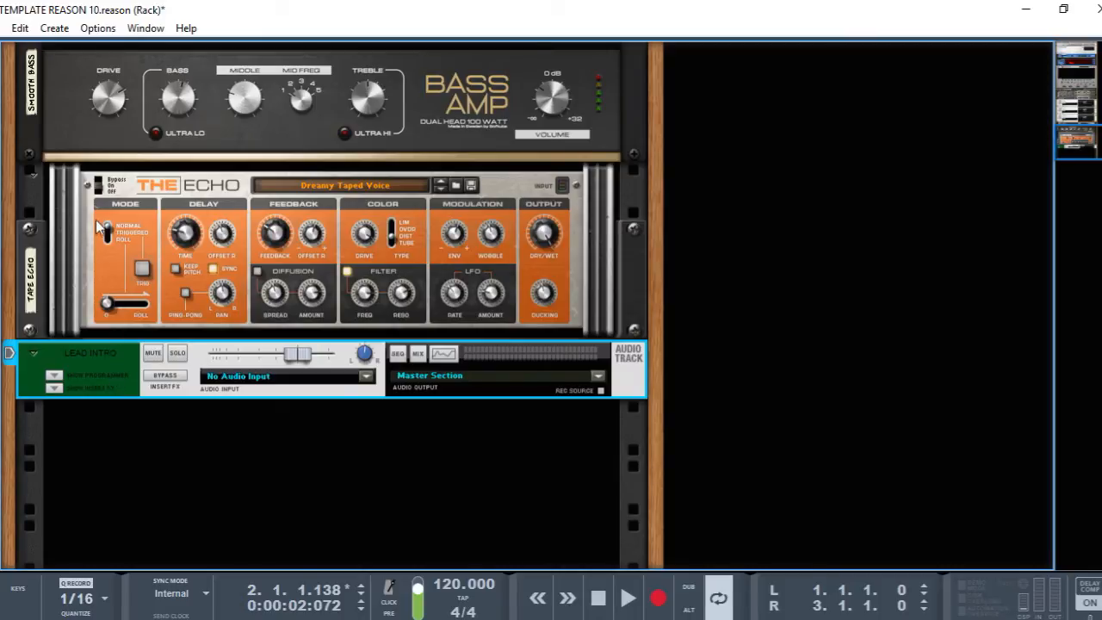
Step: Add the Soundspot FAT plugin as an insert effect on the LEAD INTRO audio track
left_click(95, 220)
left_click(99, 373)
right_click(98, 375)
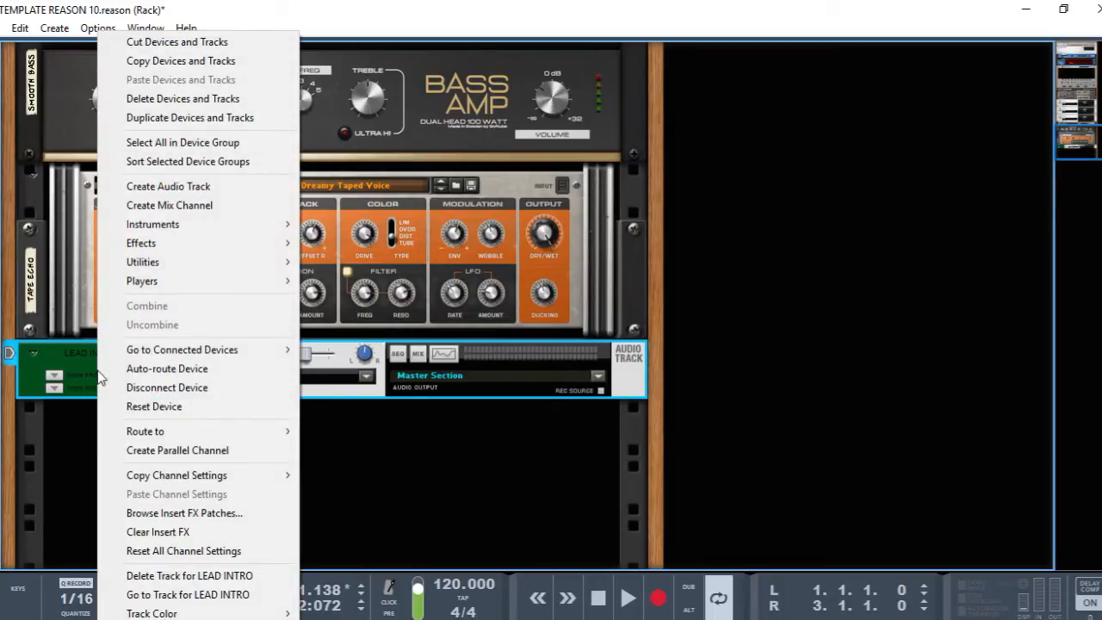
mouse_move(165, 246)
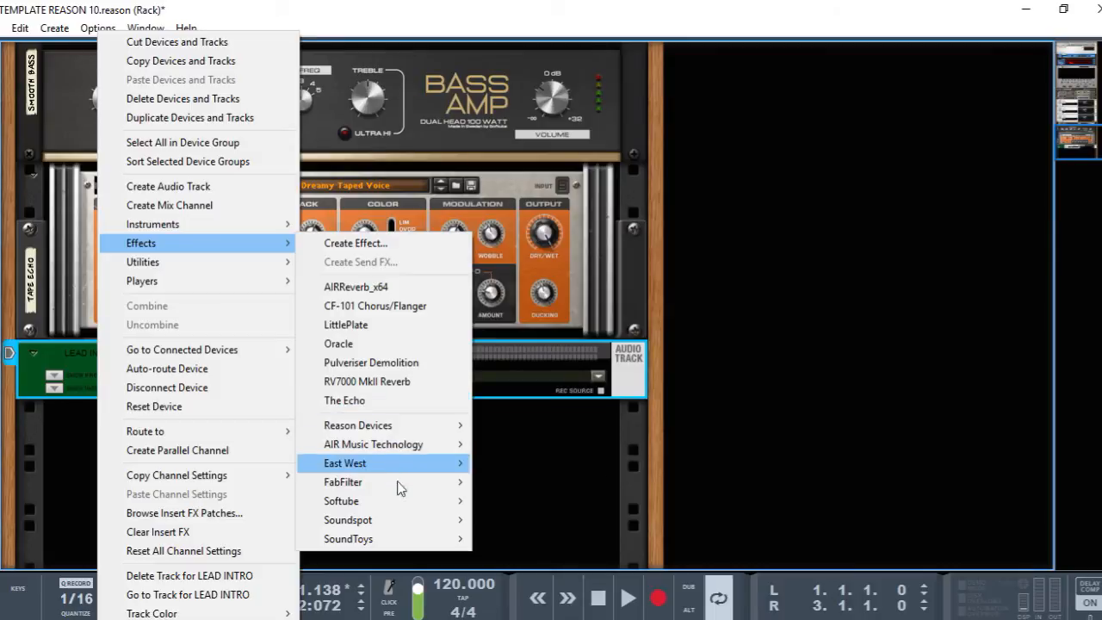
mouse_move(380, 522)
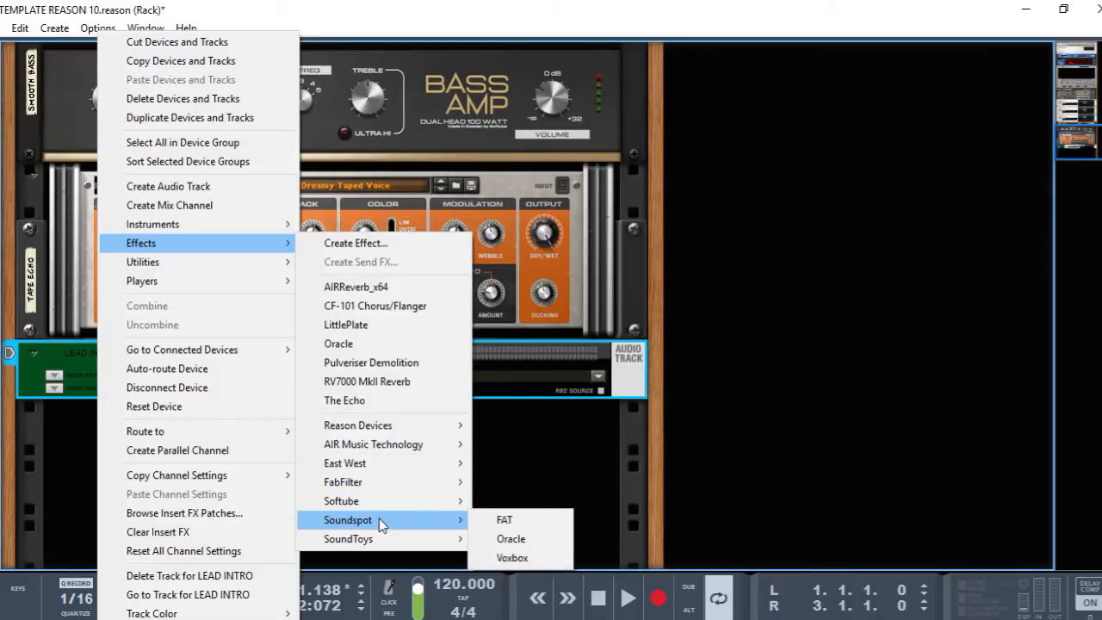
left_click(520, 522)
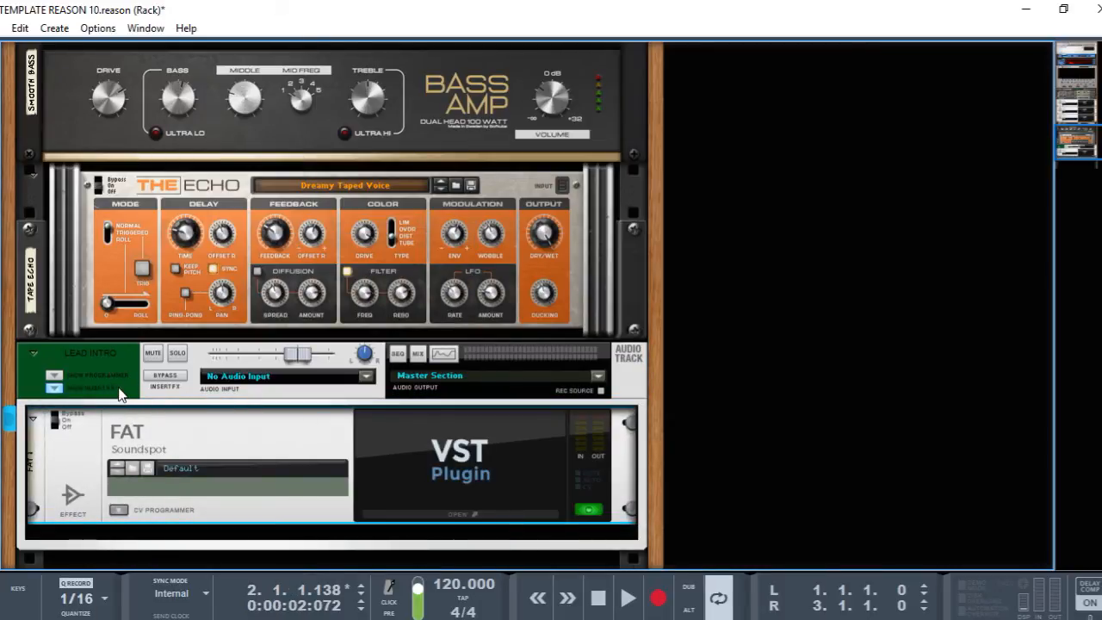
Step: Play LEAD INTRO through the FAT insert, stop, and inspect the insert cabling on the back of the rack
key("space")
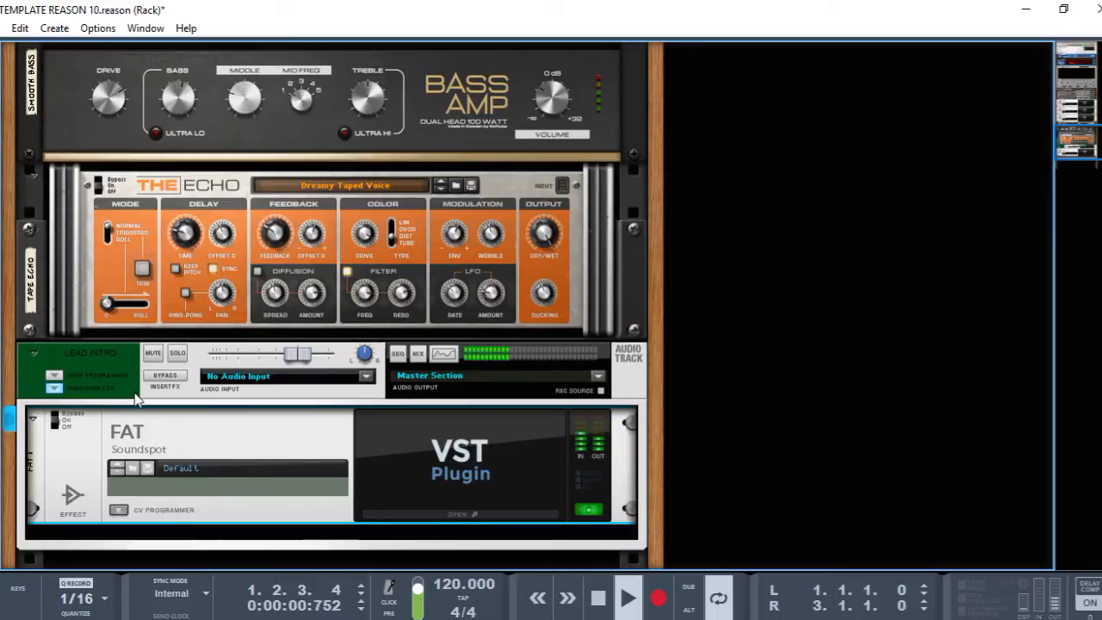
key("space")
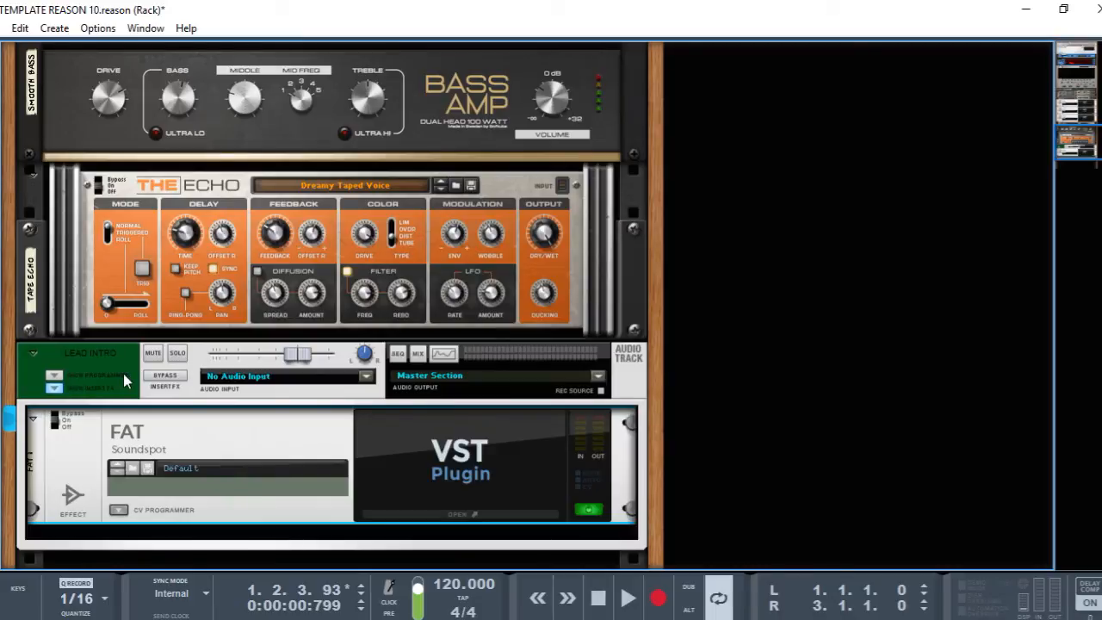
key("Tab")
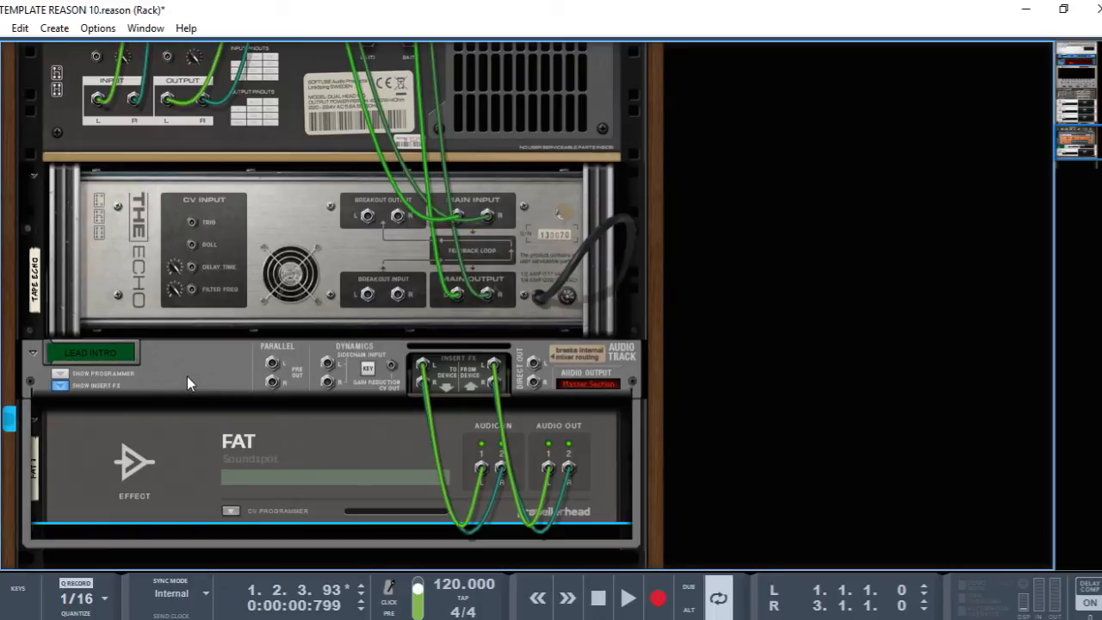
key("Tab")
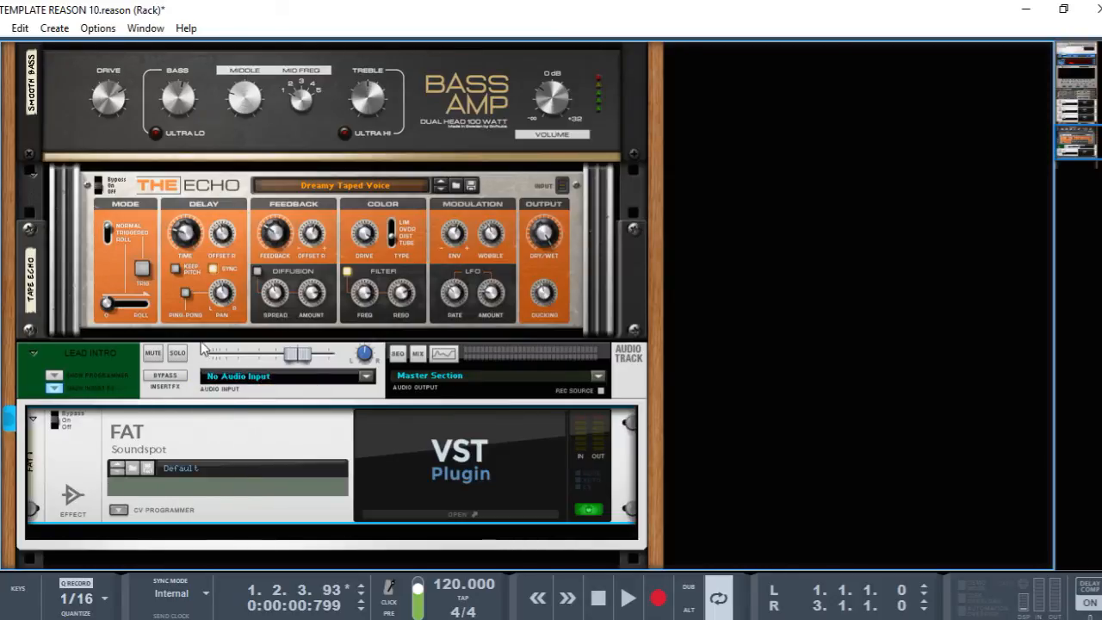
Step: Delete the FAT insert effect from the LEAD INTRO track
right_click(227, 436)
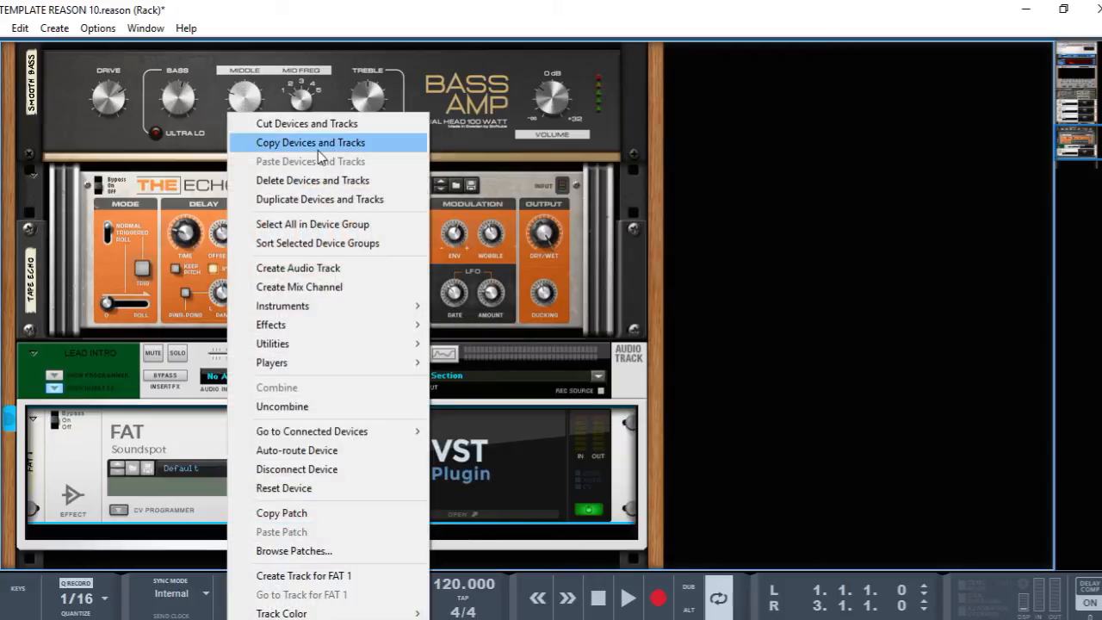
left_click(300, 180)
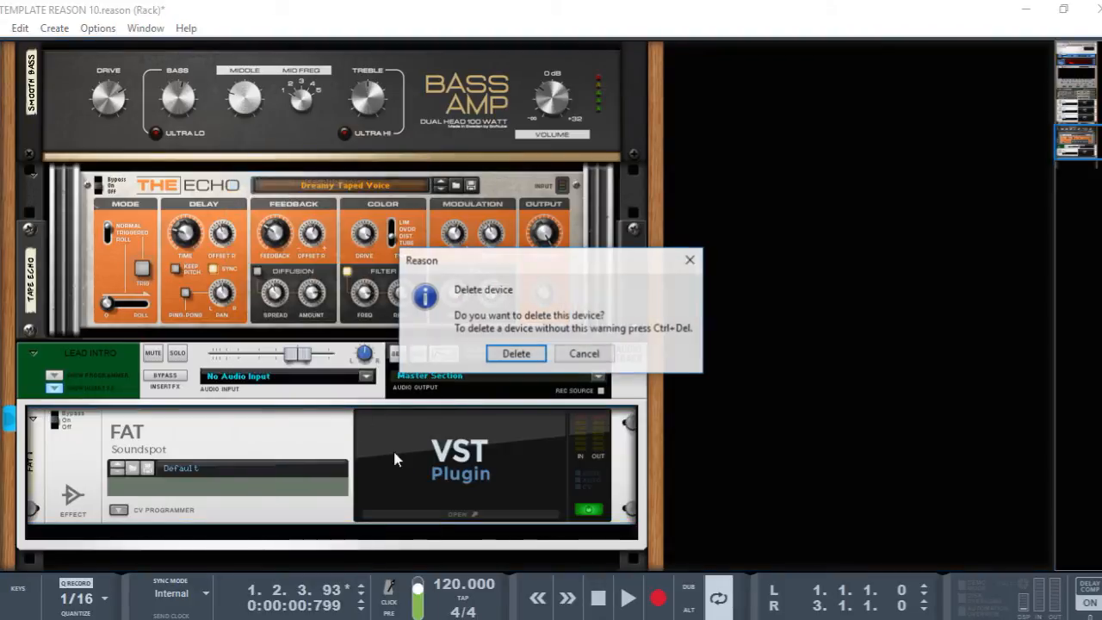
left_click(516, 354)
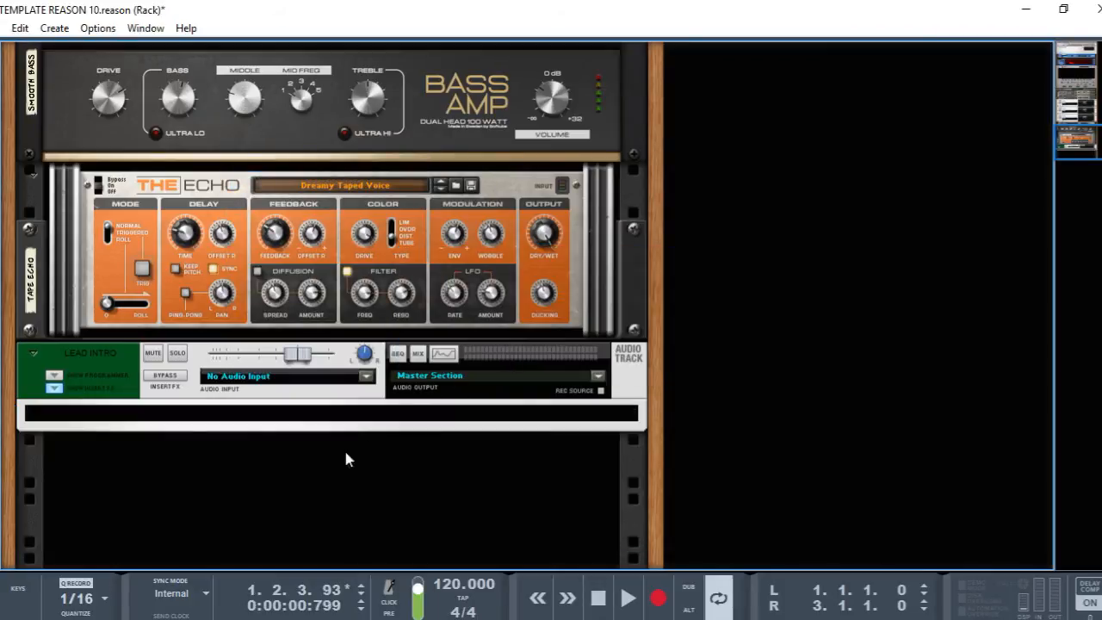
Step: Save the TEMPLATE REASON 10 song file
scroll(316, 424, "up", 5)
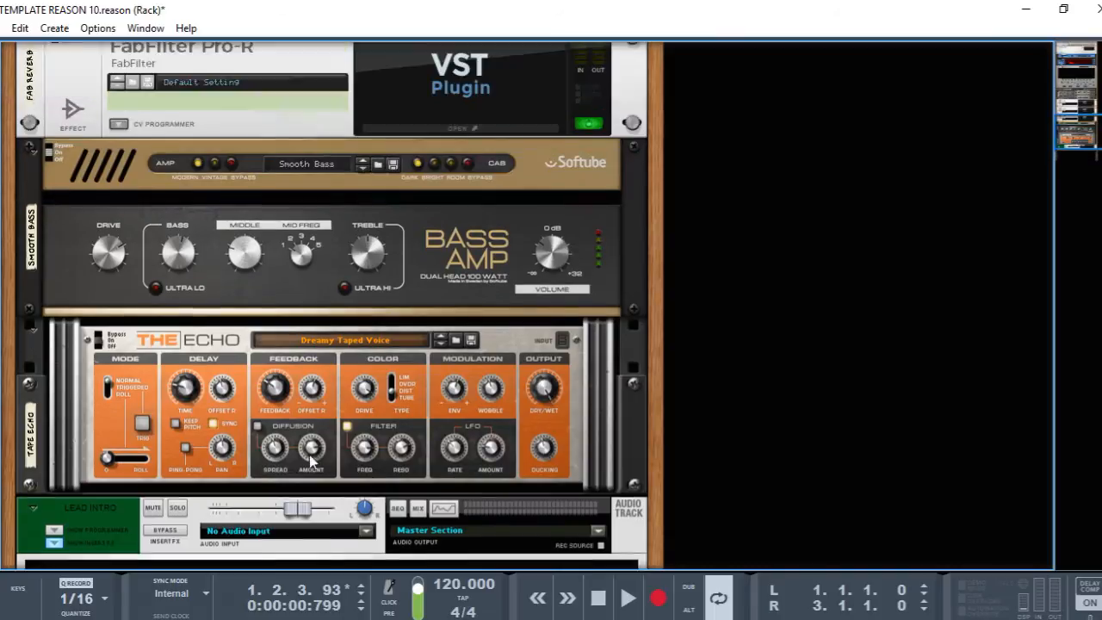
scroll(312, 466, "down", 4)
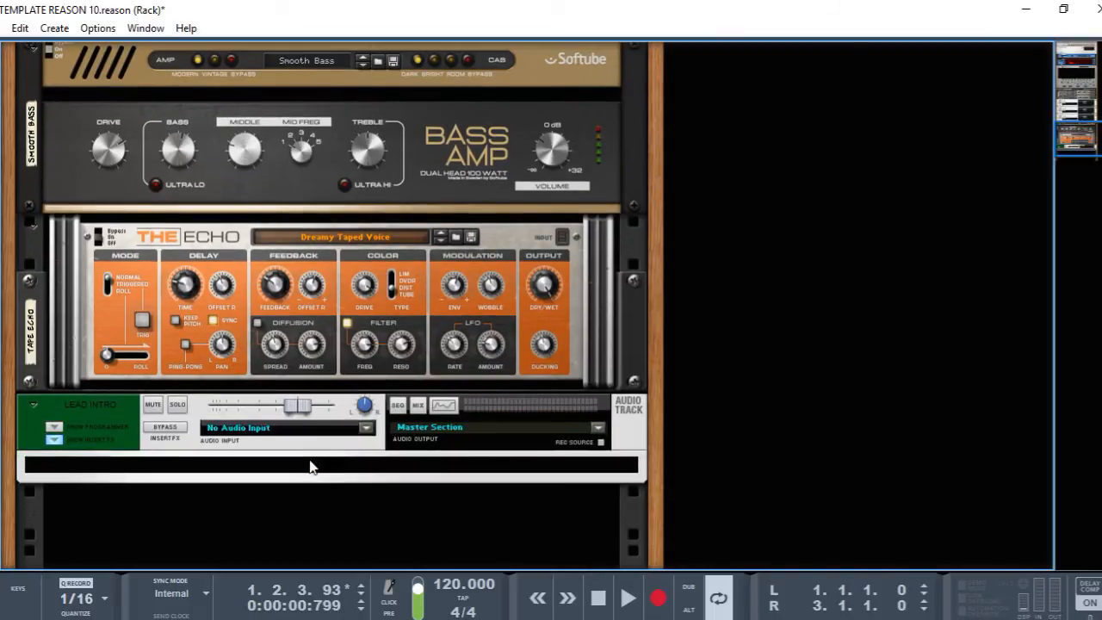
key("ctrl+s")
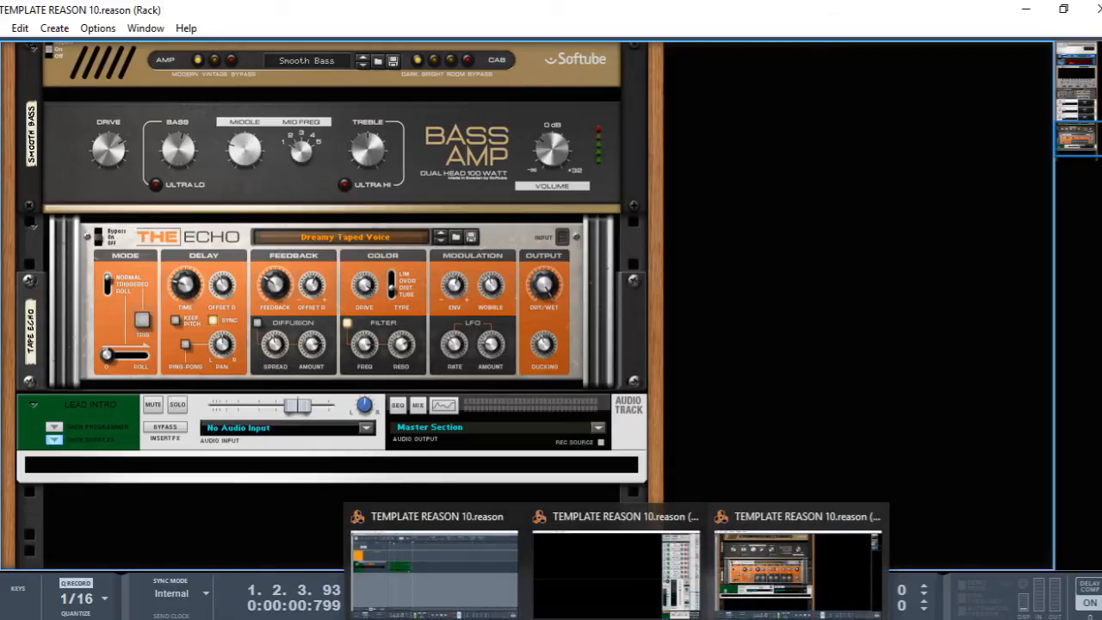
Step: Delete the LEAD INTRO track together with its device and return the song position to the start
left_click(466, 596)
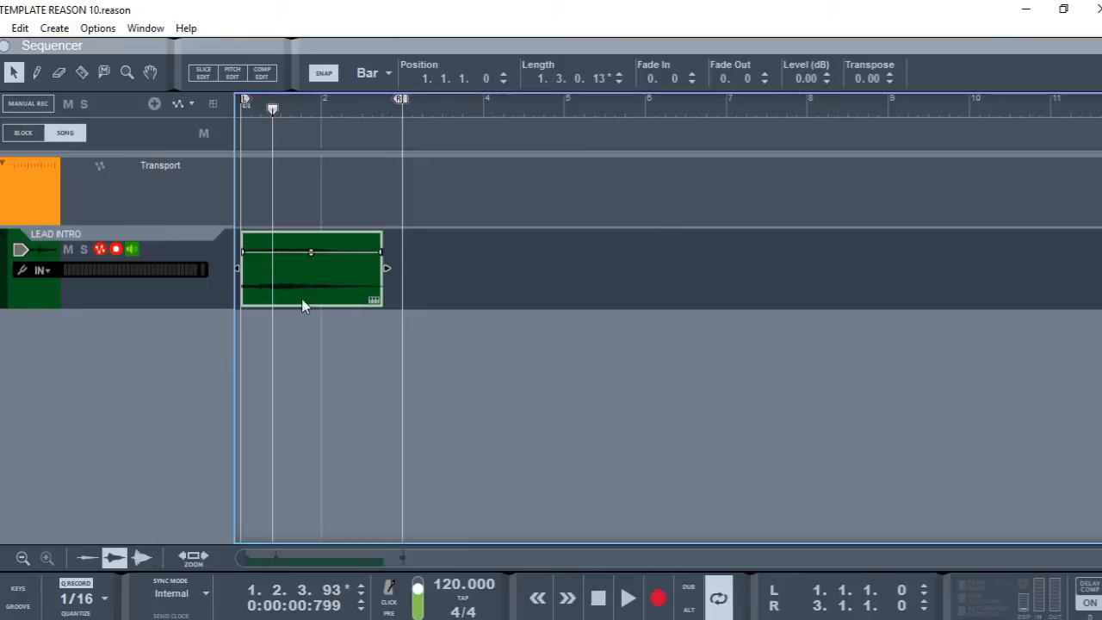
right_click(97, 312)
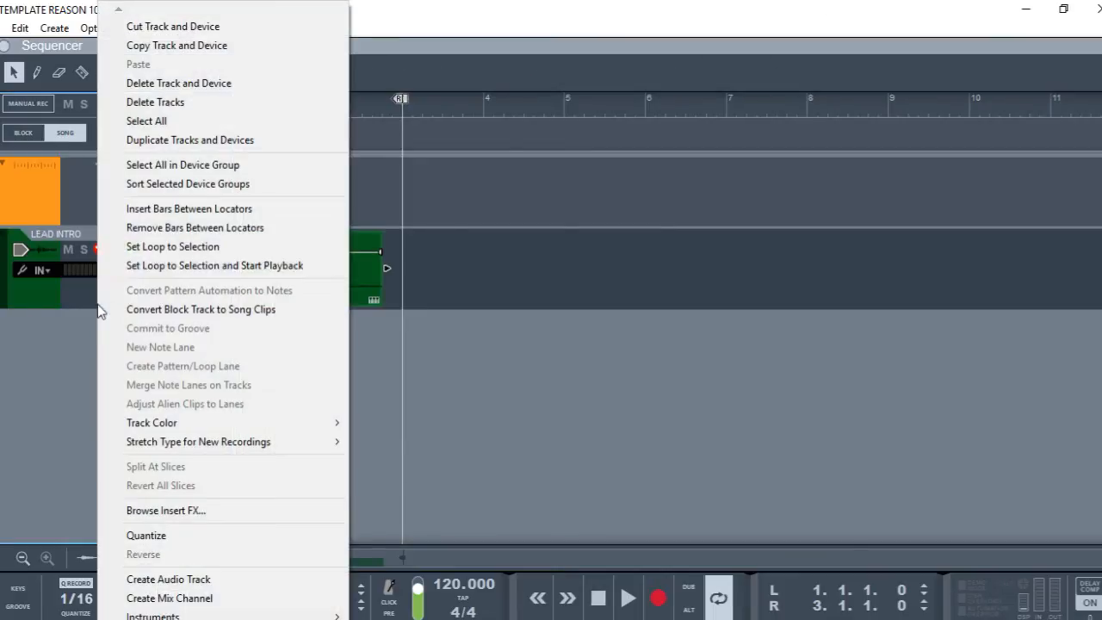
left_click(164, 83)
left_click(517, 355)
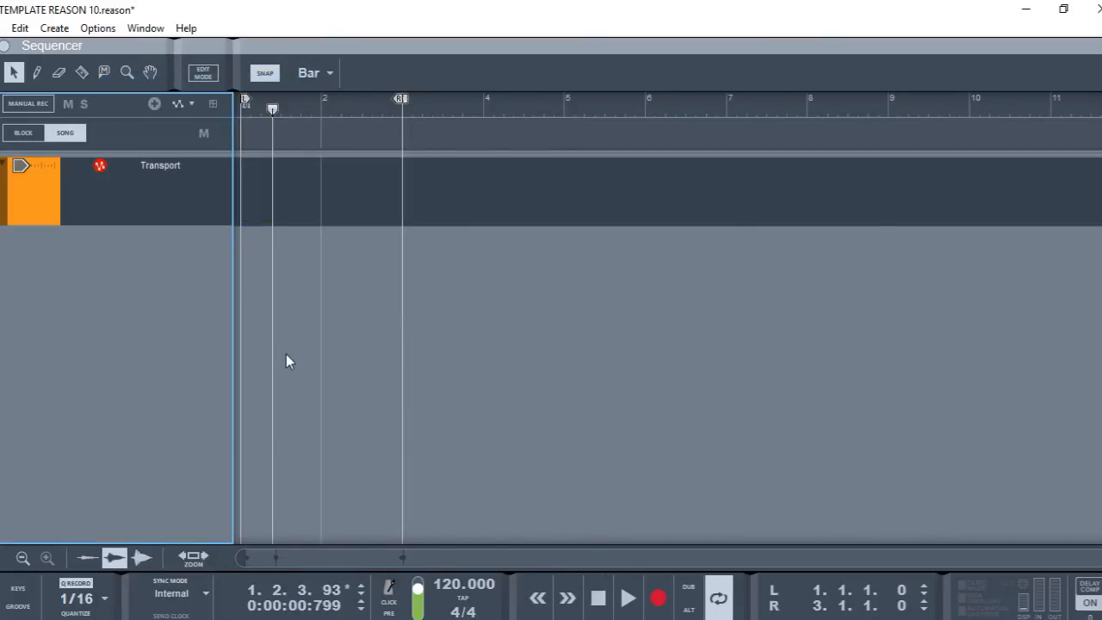
left_click(598, 599)
left_click(598, 598)
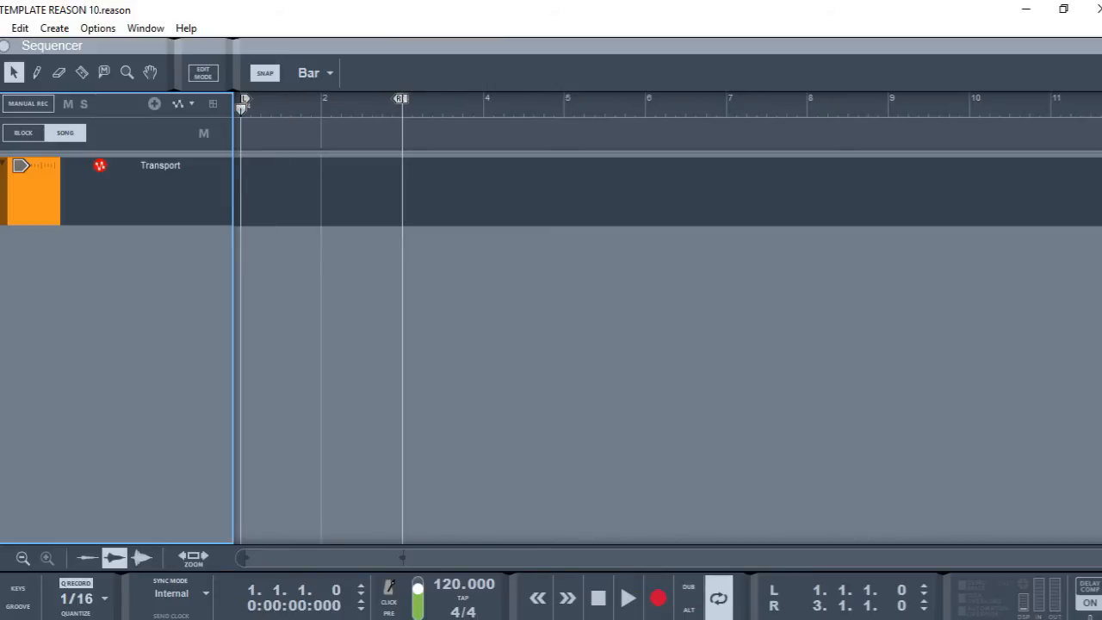
Step: Review the eight named FX returns in the mixer and examine the whole chain of effect devices in the rack
left_click(608, 585)
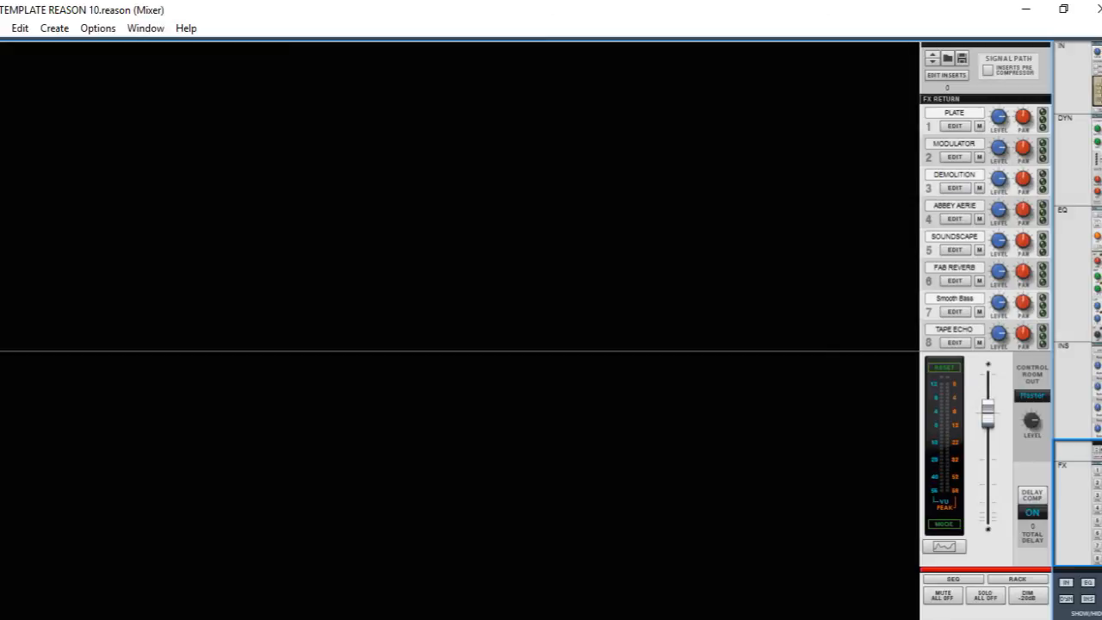
mouse_move(616, 619)
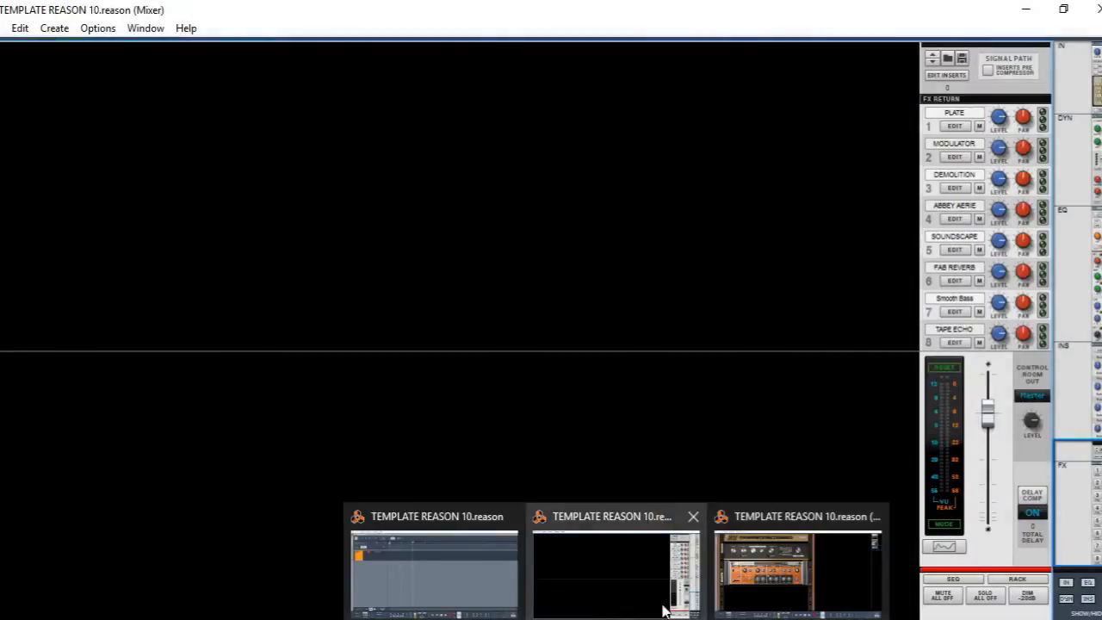
left_click(767, 596)
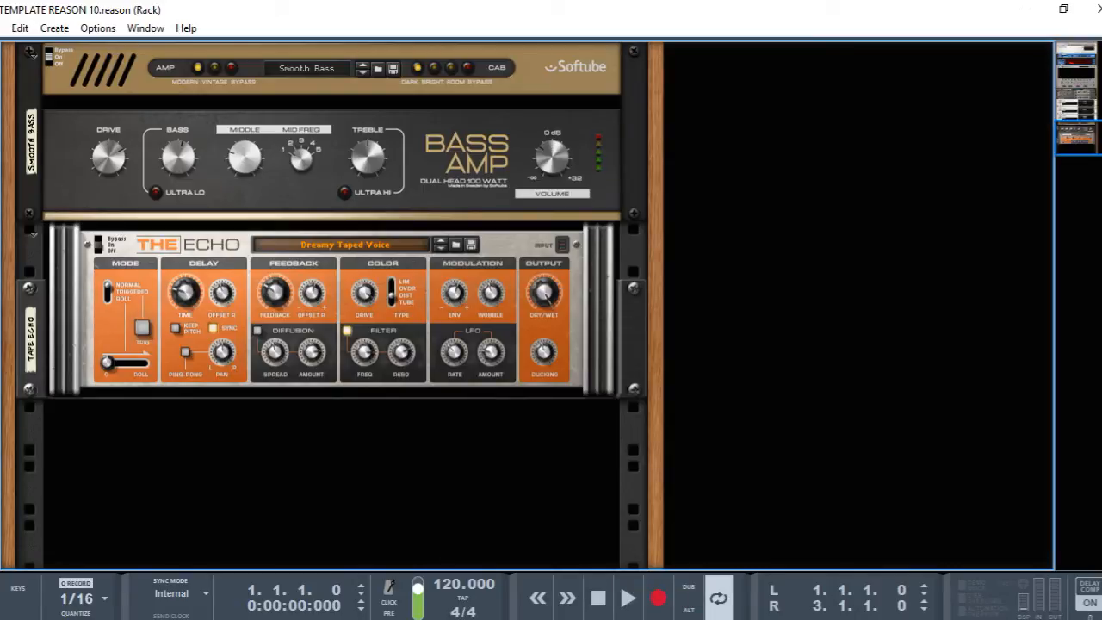
left_click(435, 575)
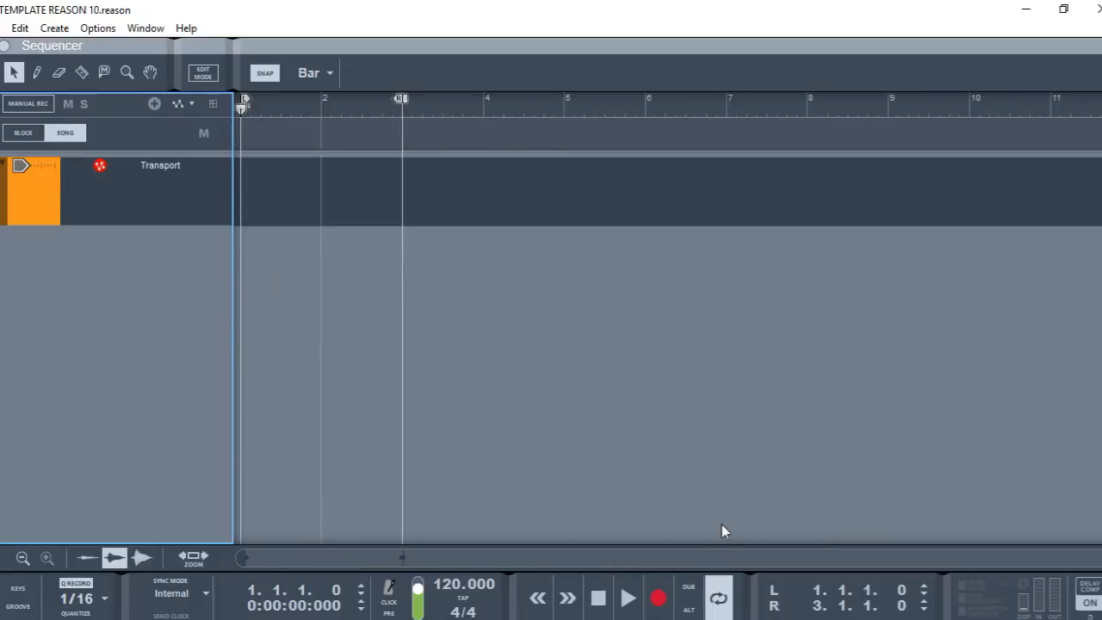
mouse_move(618, 619)
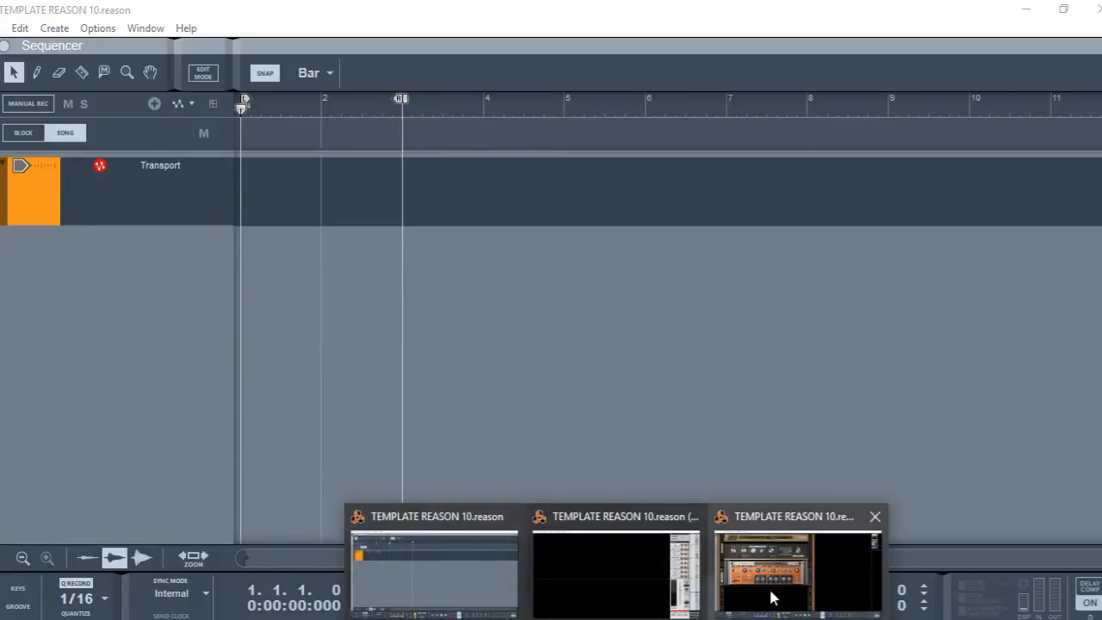
left_click(770, 593)
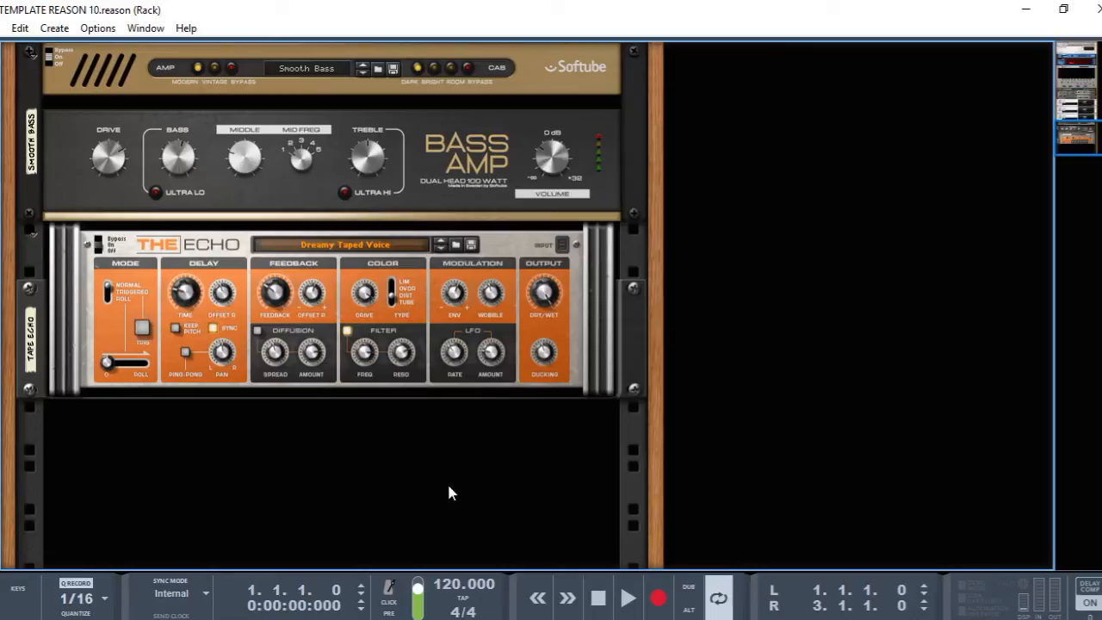
scroll(439, 491, "up", 15)
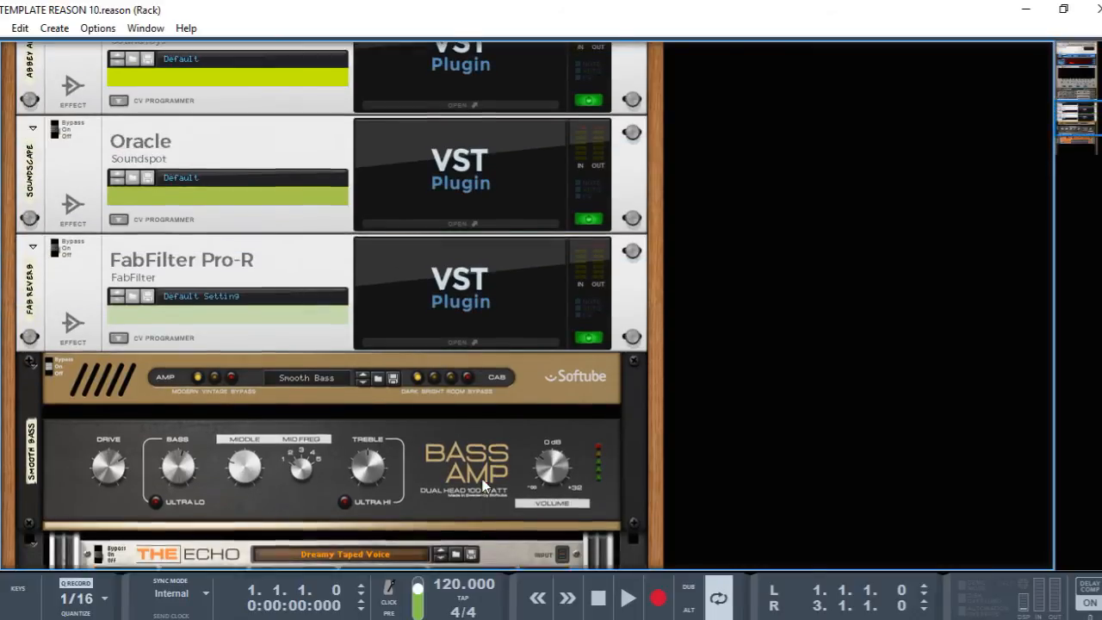
scroll(483, 479, "up", 10)
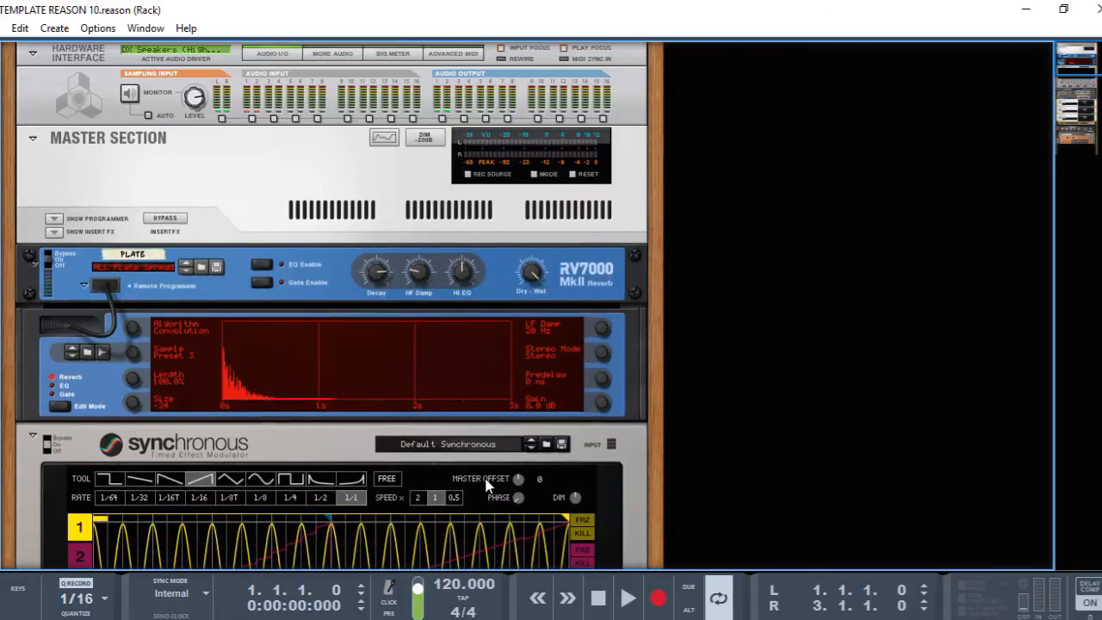
scroll(492, 489, "down", 7)
scroll(492, 489, "down", 15)
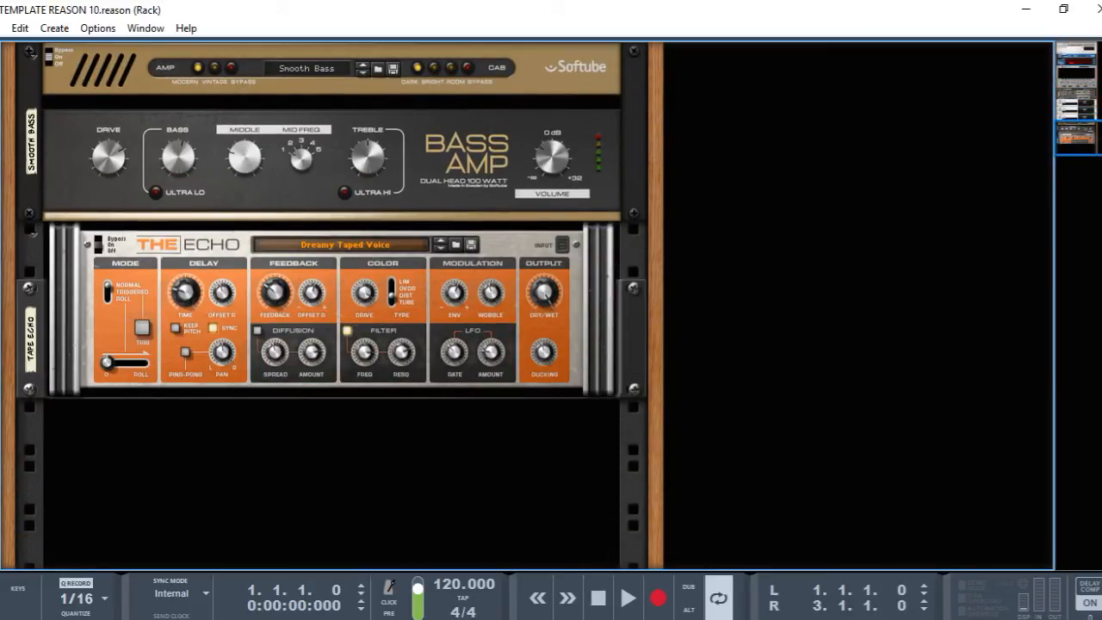
Step: Open the control surface preferences from the sequencer window and run auto-detection of attached surfaces
left_click(443, 597)
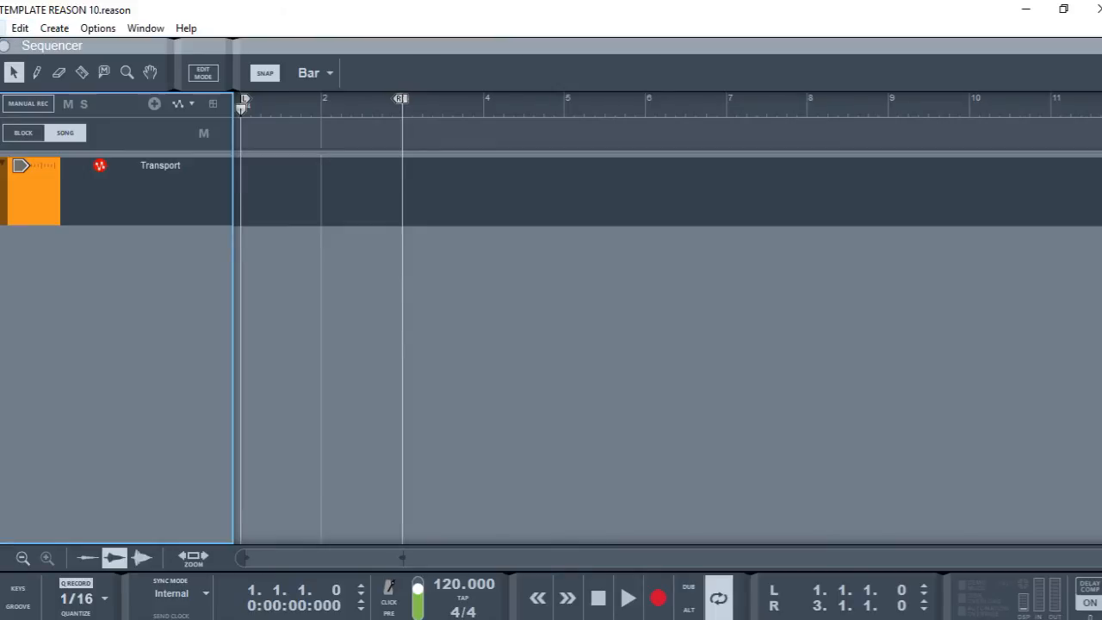
left_click(2, 28)
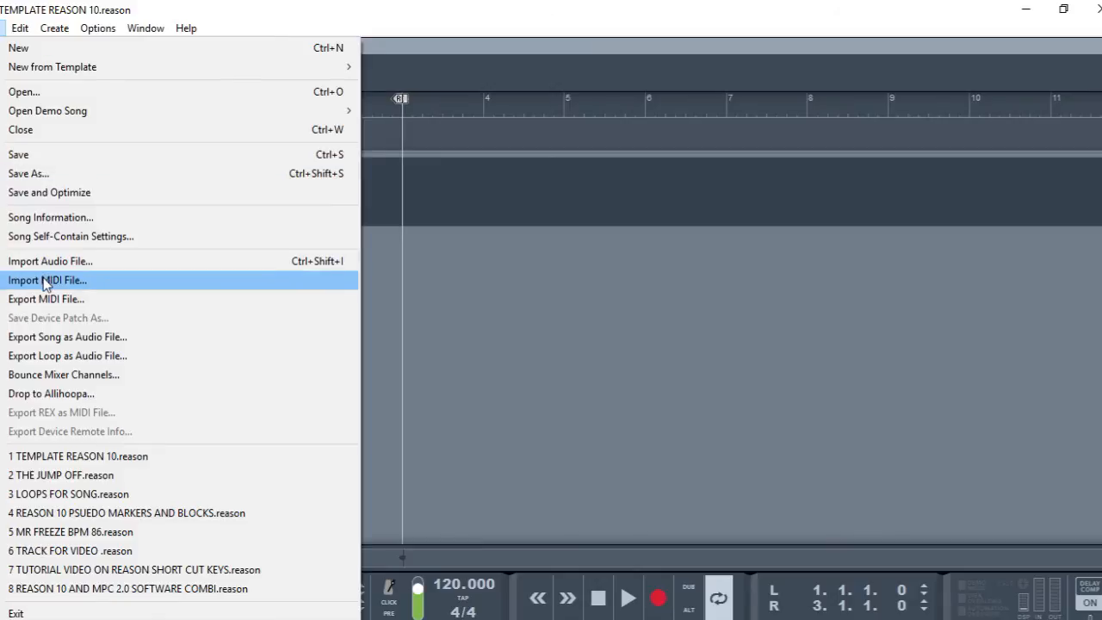
mouse_move(30, 35)
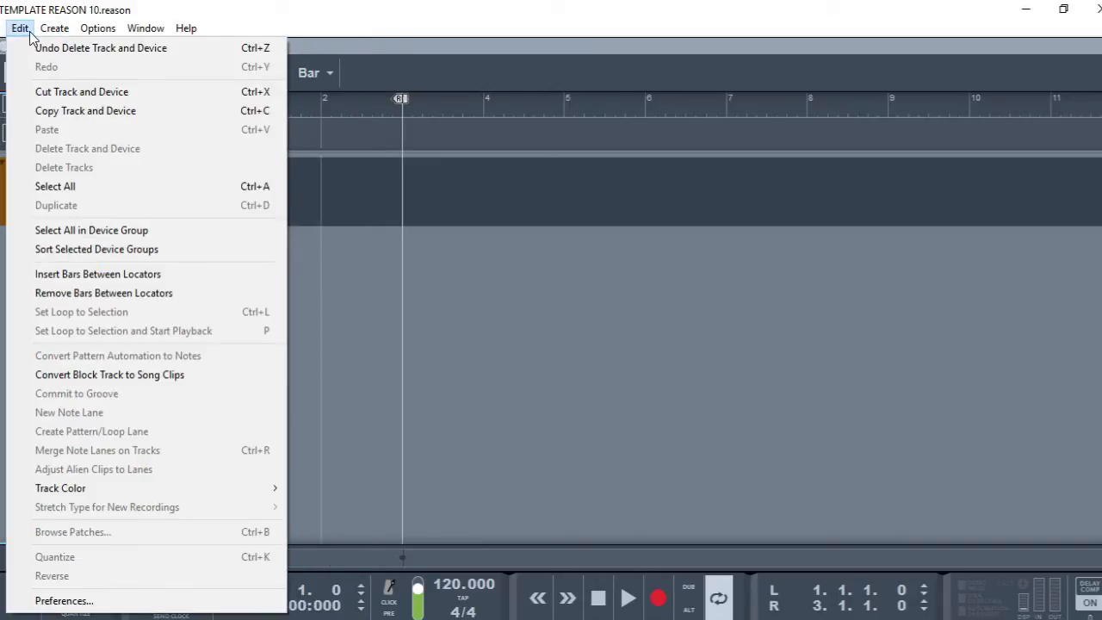
left_click(69, 603)
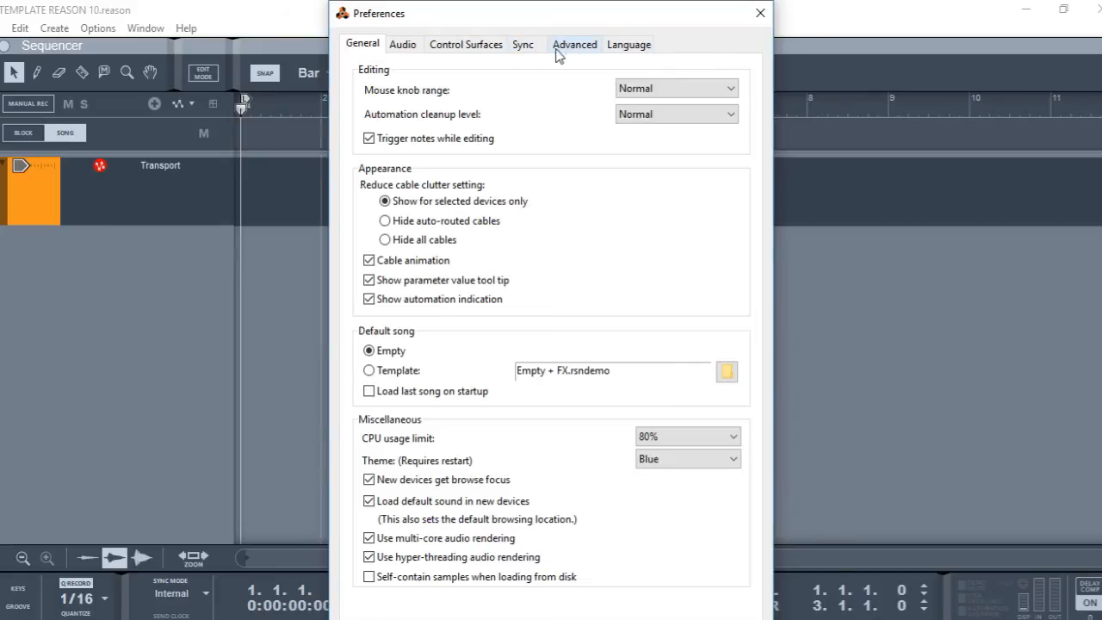
left_click(459, 45)
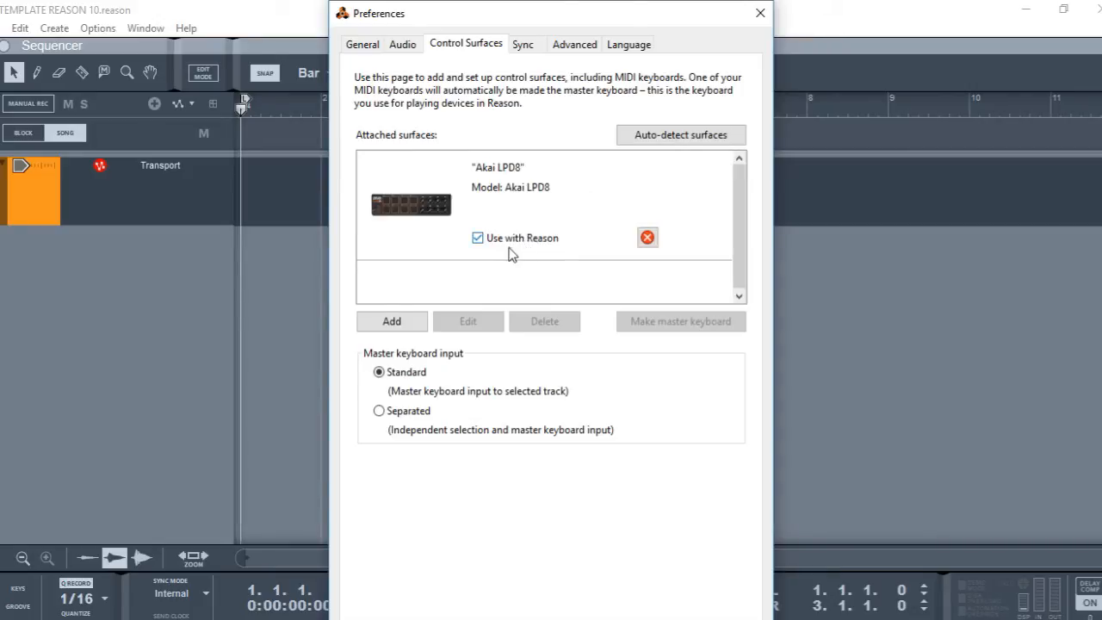
left_click(391, 320)
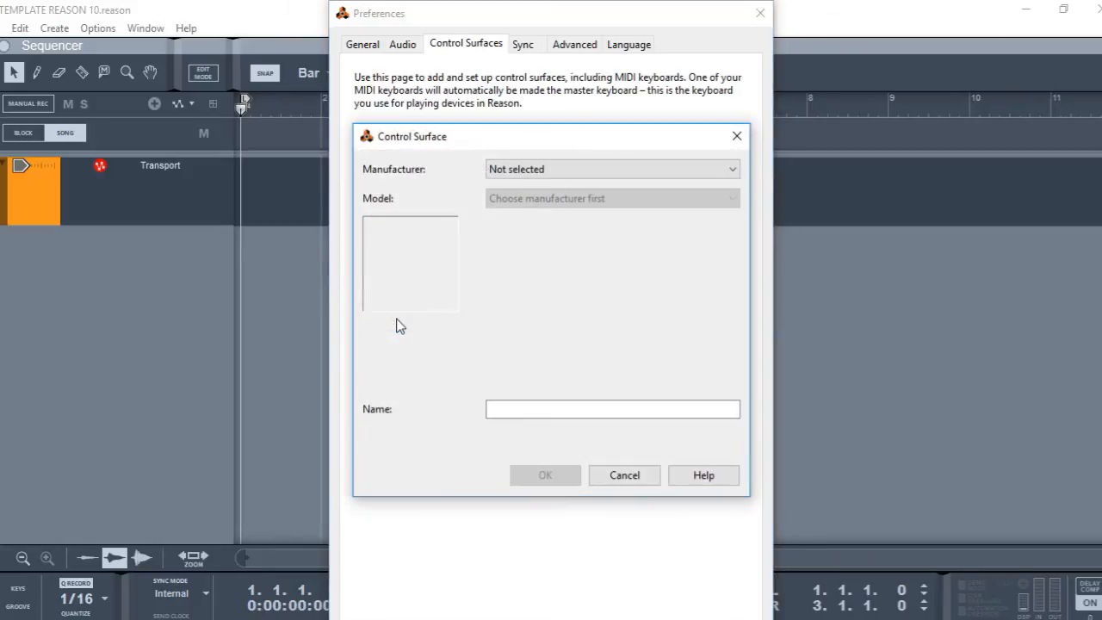
left_click(627, 476)
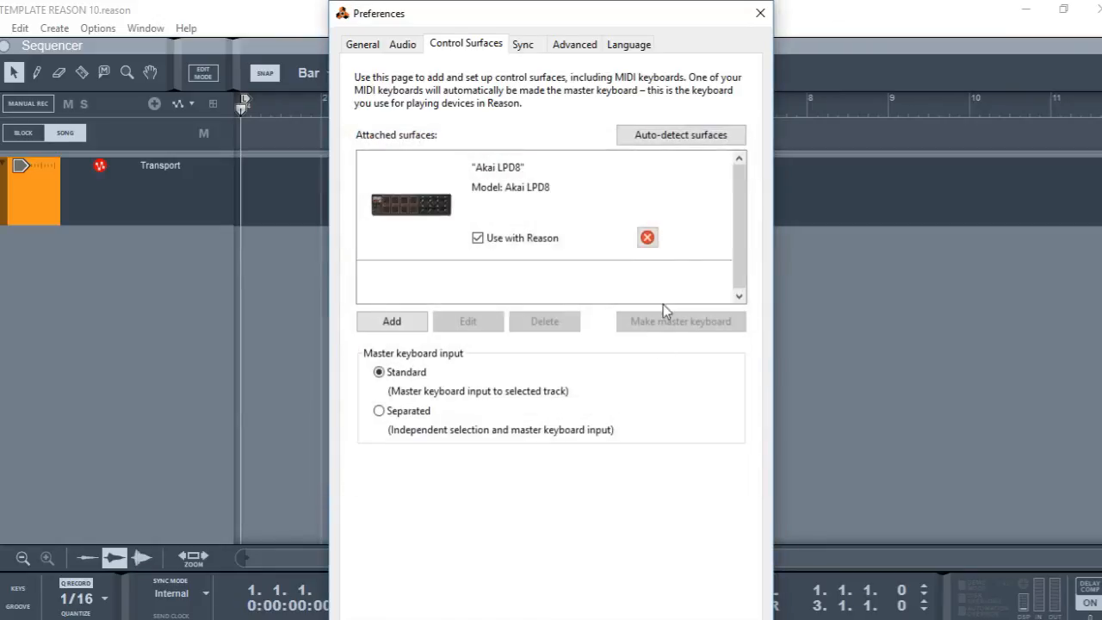
left_click(655, 140)
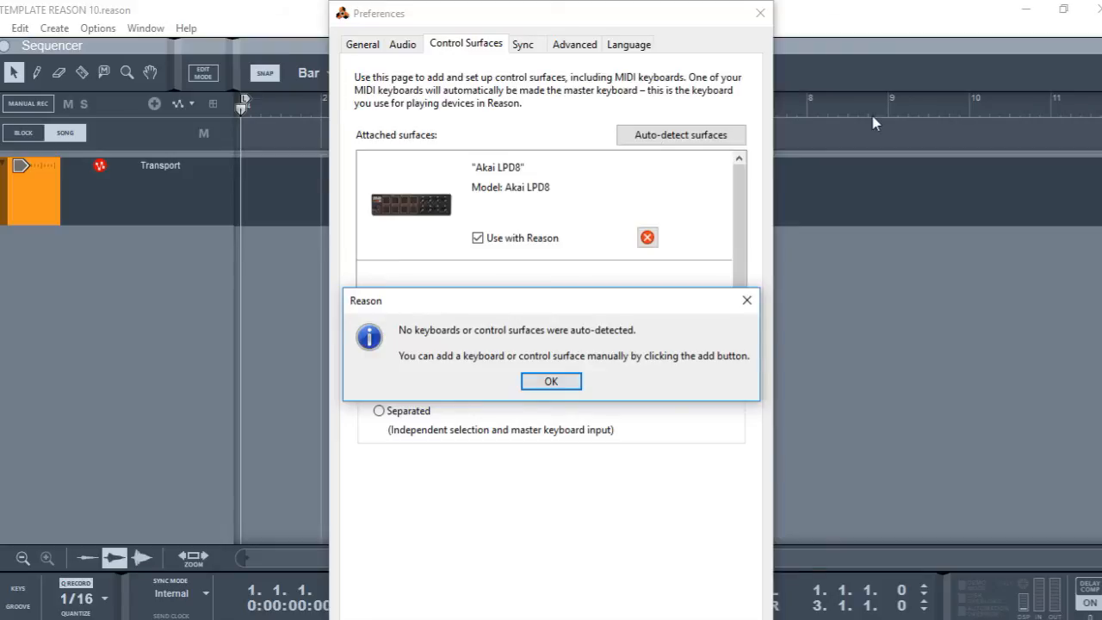
left_click(551, 382)
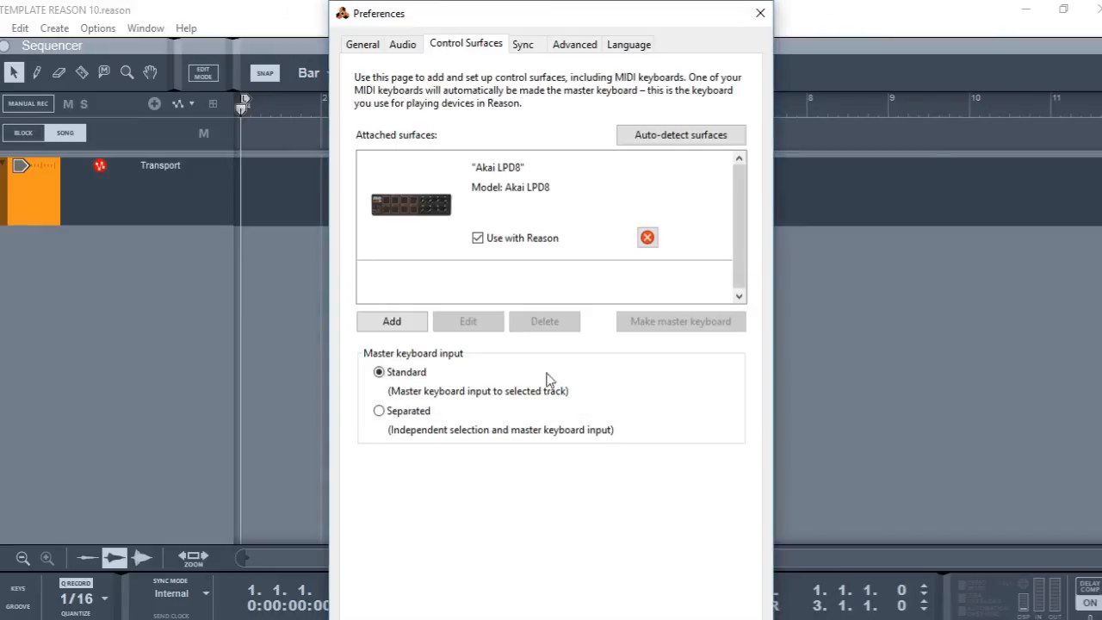
Step: Start adding a control surface manually with the manufacturer set to <Other>
left_click(393, 325)
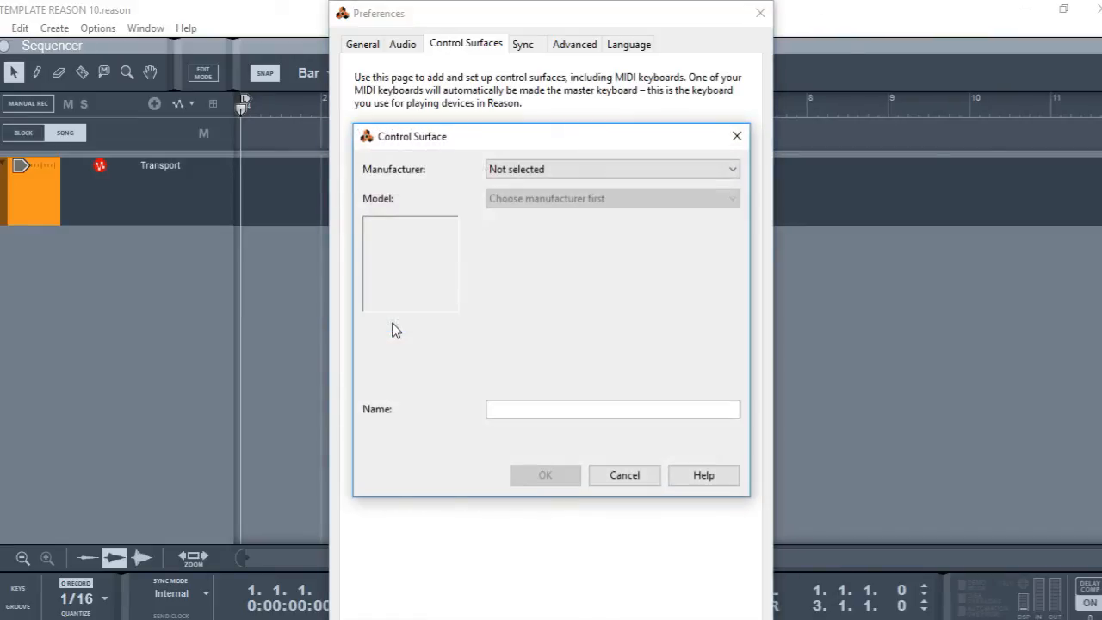
left_click(733, 172)
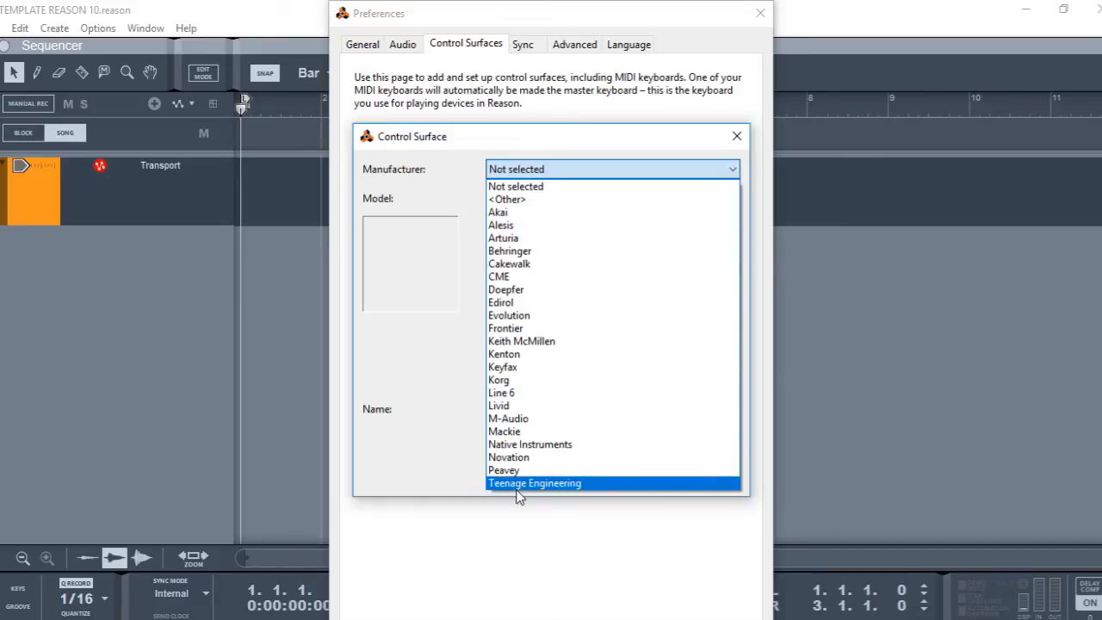
left_click(520, 200)
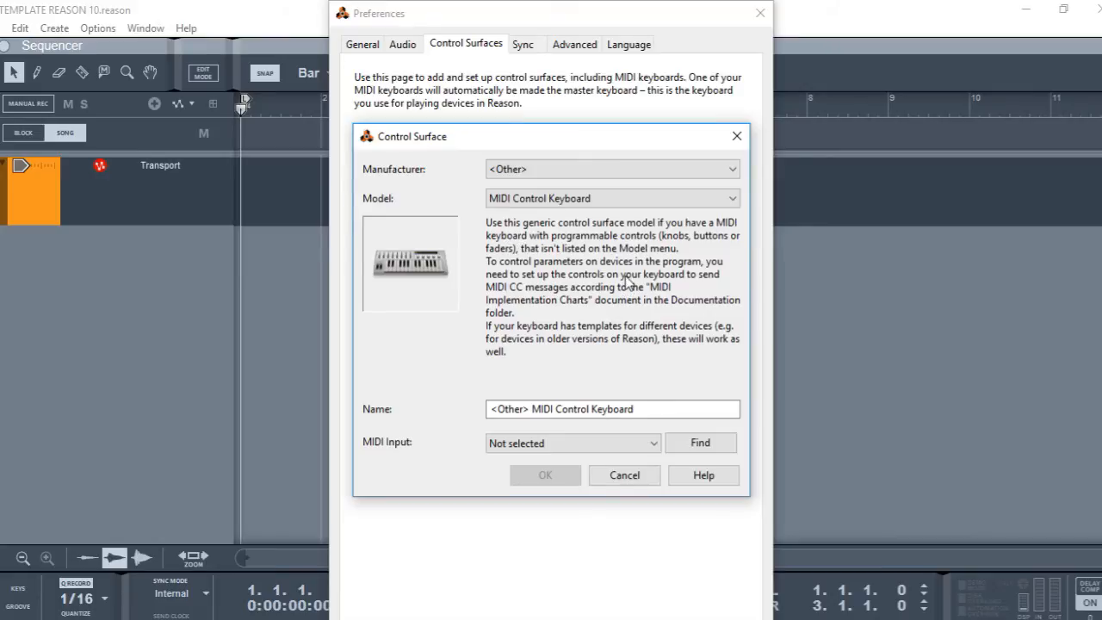
Step: Name the new control surface YAMAHA KX
left_click(648, 412)
key("BackSpace")
key("BackSpace")
key("BackSpace")
key("BackSpace")
key("BackSpace")
key("BackSpace")
key("BackSpace")
key("BackSpace")
key("BackSpace")
key("BackSpace")
key("BackSpace")
key("BackSpace")
key("BackSpace")
key("BackSpace")
key("BackSpace")
key("BackSpace")
key("BackSpace")
key("BackSpace")
key("BackSpace")
key("BackSpace")
key("BackSpace")
key("BackSpace")
key("BackSpace")
key("BackSpace")
key("BackSpace")
type("YA")
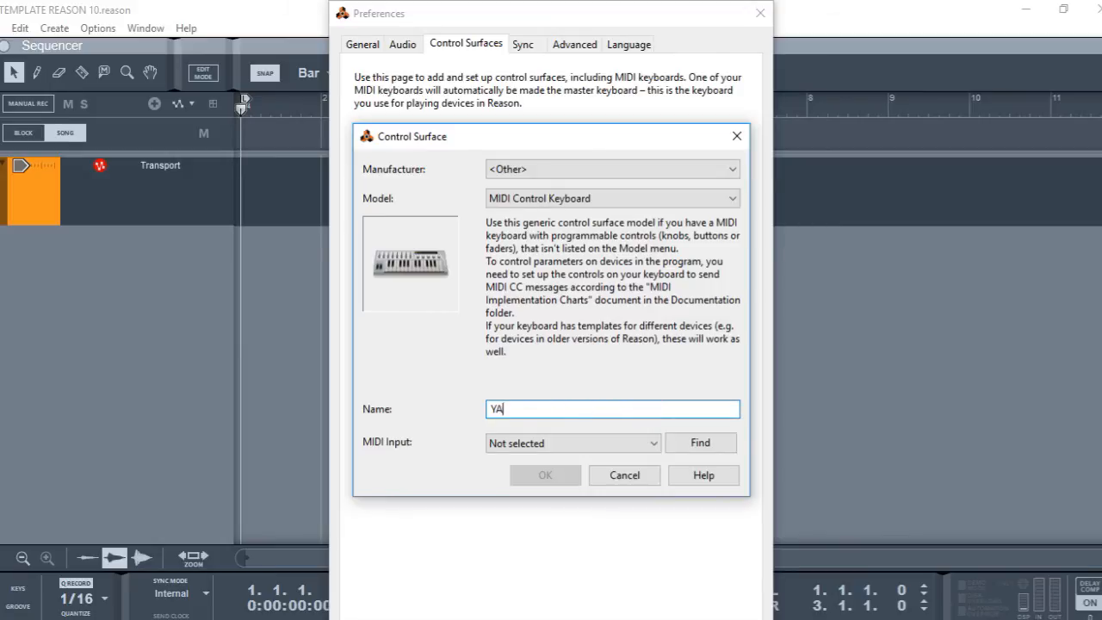
type("MAHA KX")
Step: Set the YAMAHA KX's MIDI input to USB Midi Cable and add it to the attached surfaces
left_click(654, 443)
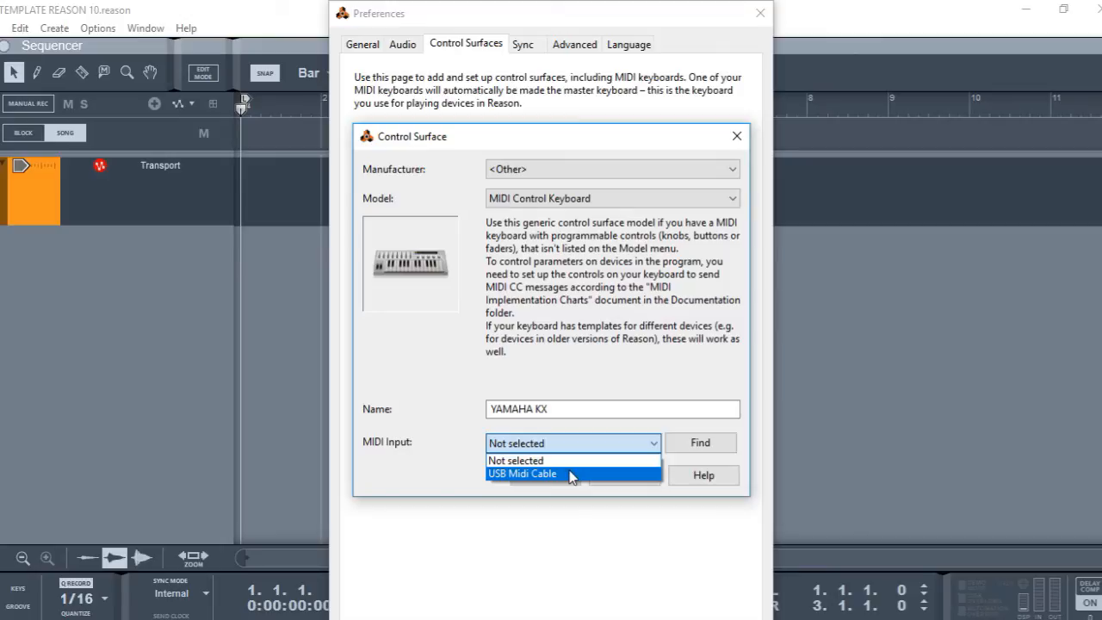
left_click(570, 475)
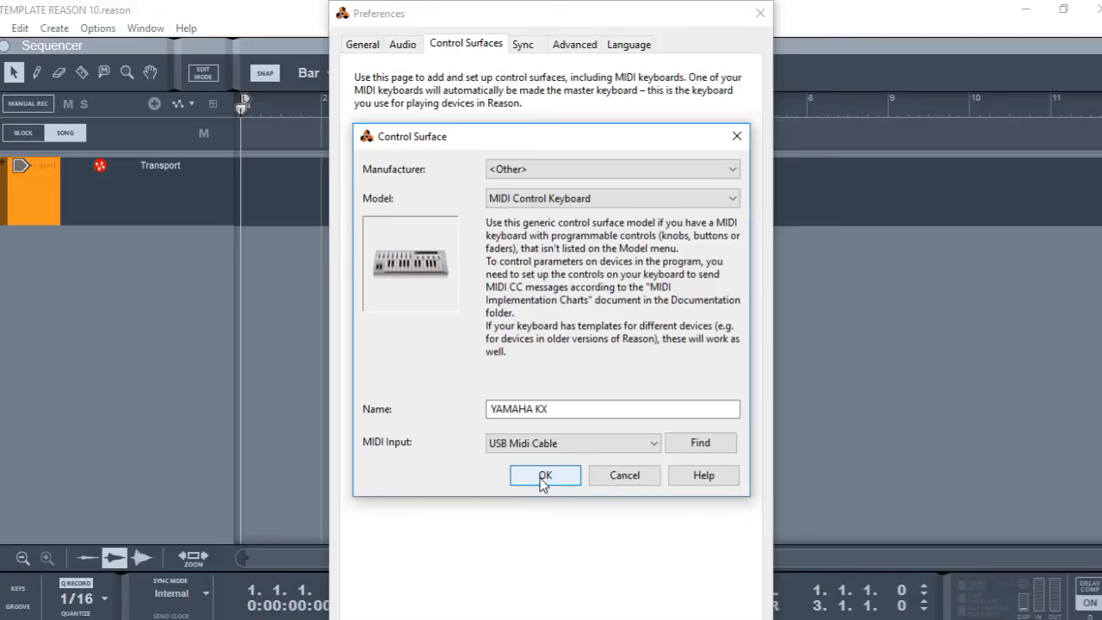
left_click(544, 476)
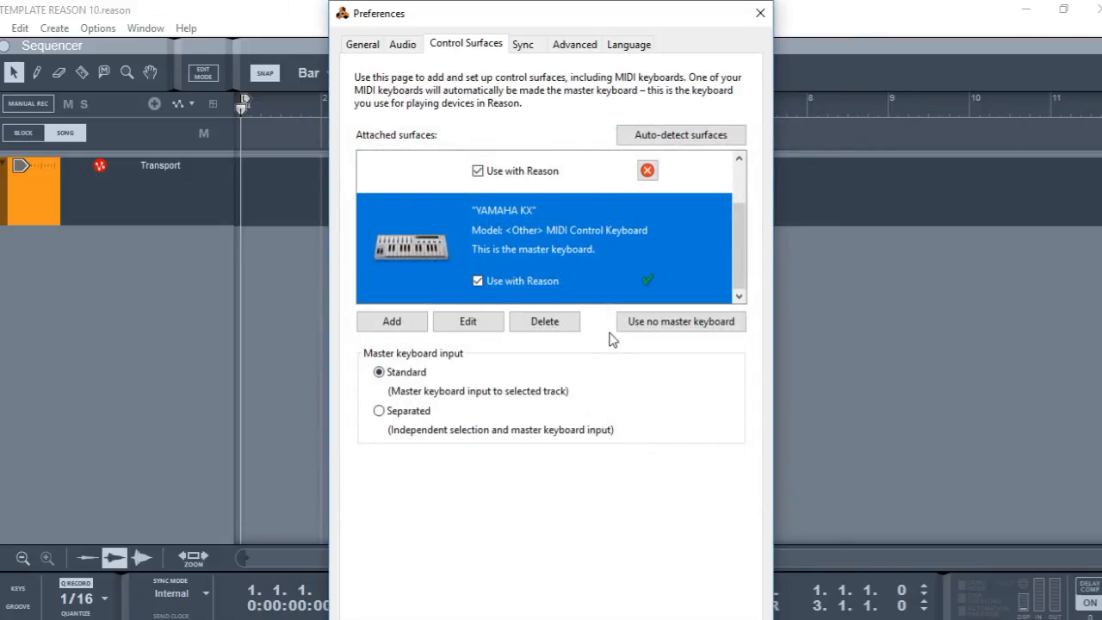
Step: Turn off the YAMAHA KX's master keyboard role and make it the master keyboard again
left_click(668, 327)
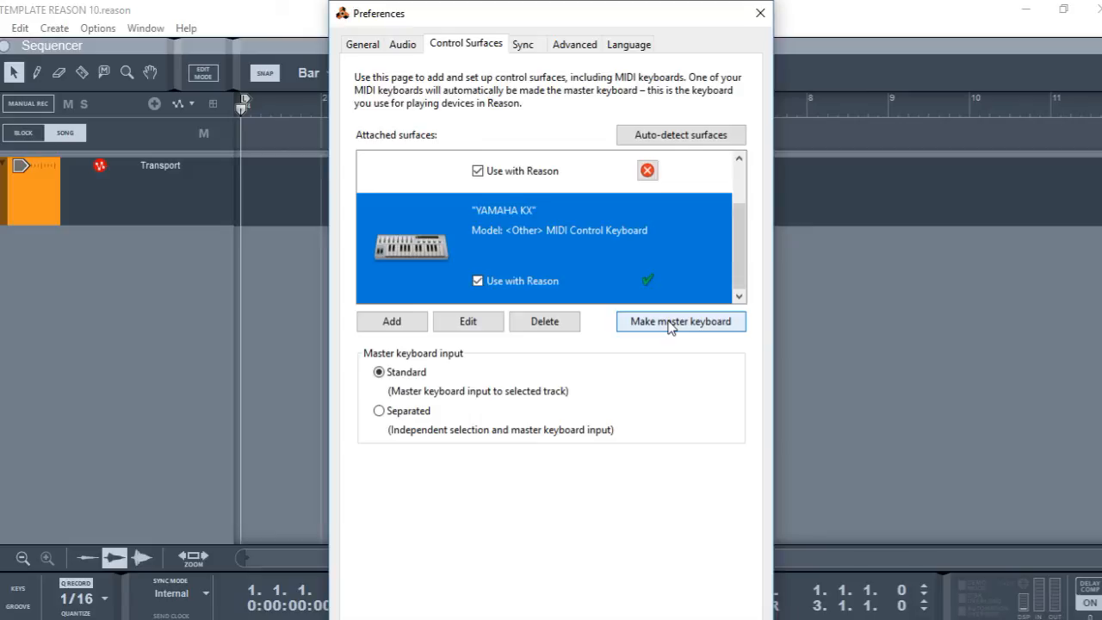
left_click(671, 325)
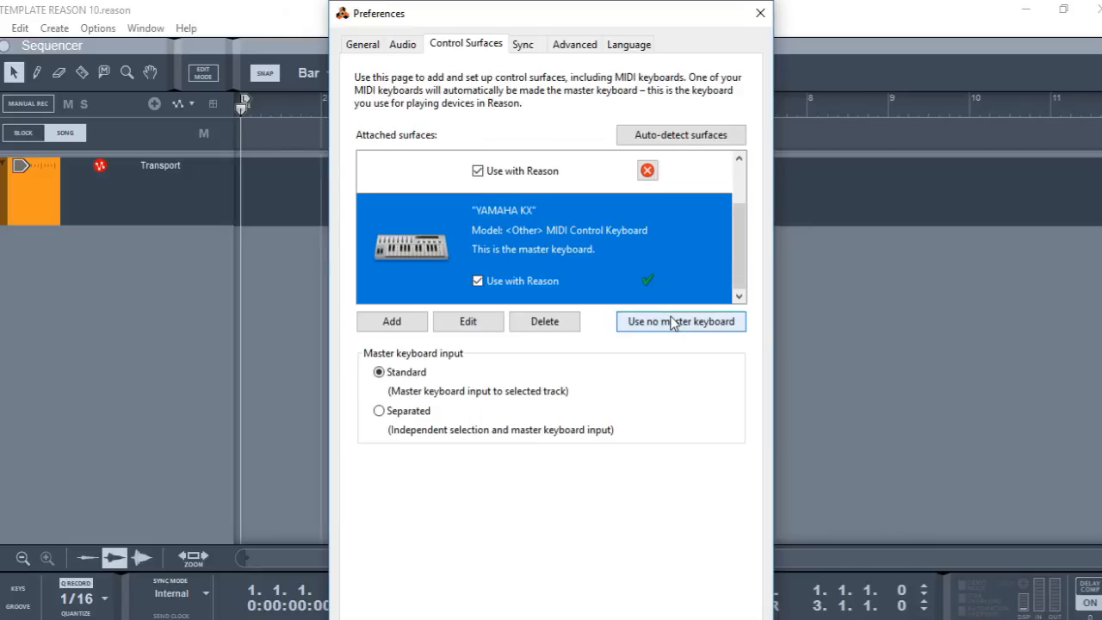
left_click_drag(736, 240, 736, 293)
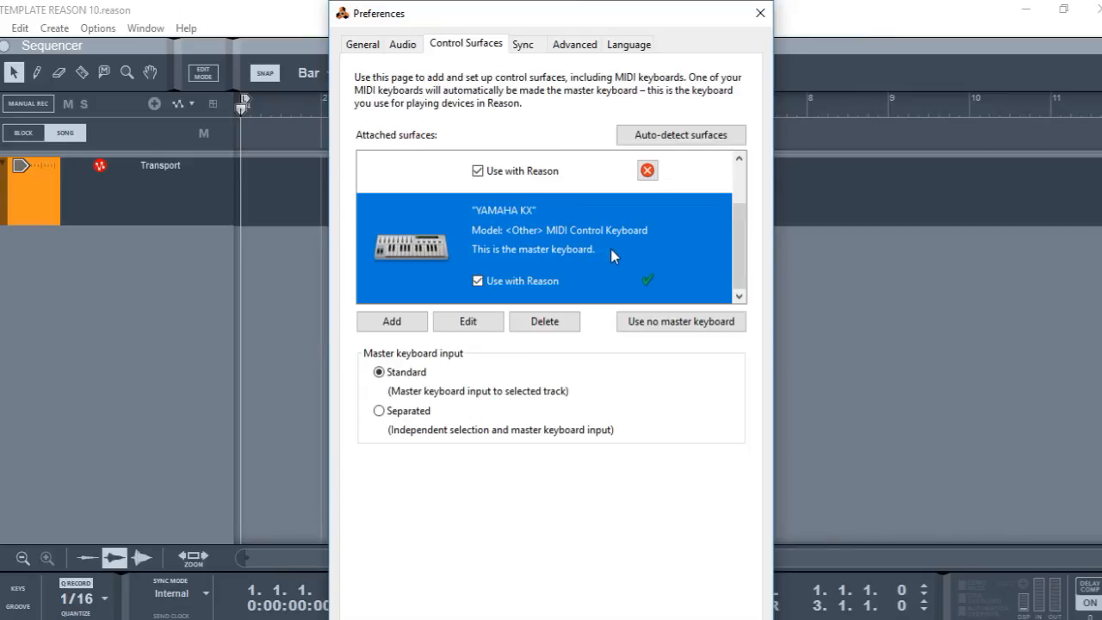
Step: Close the preferences and switch to the song's rack window
left_click(761, 14)
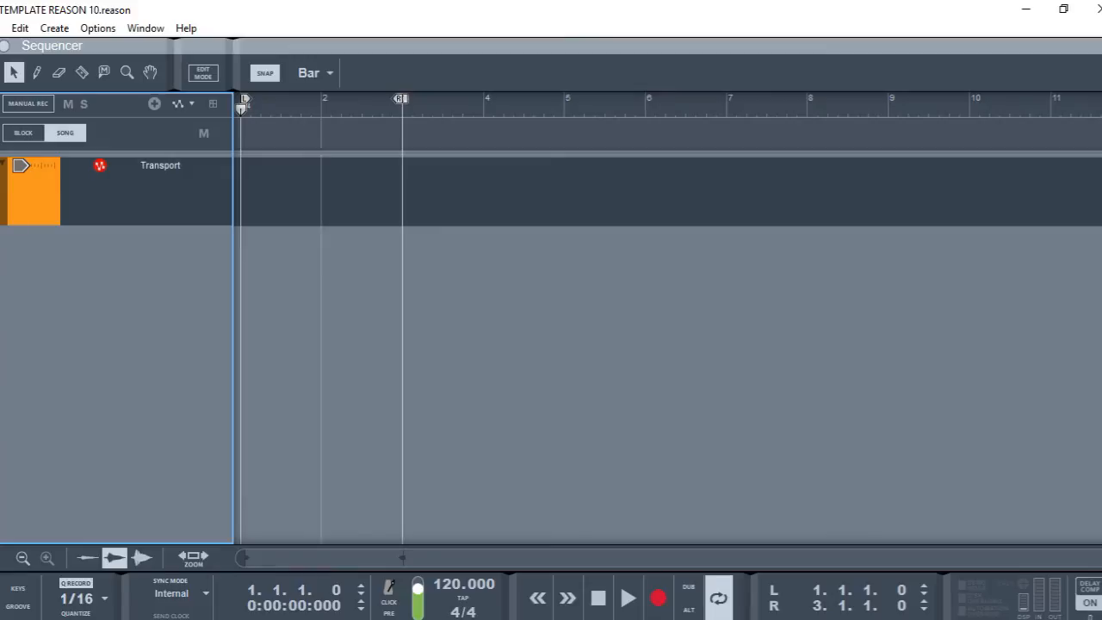
left_click(616, 619)
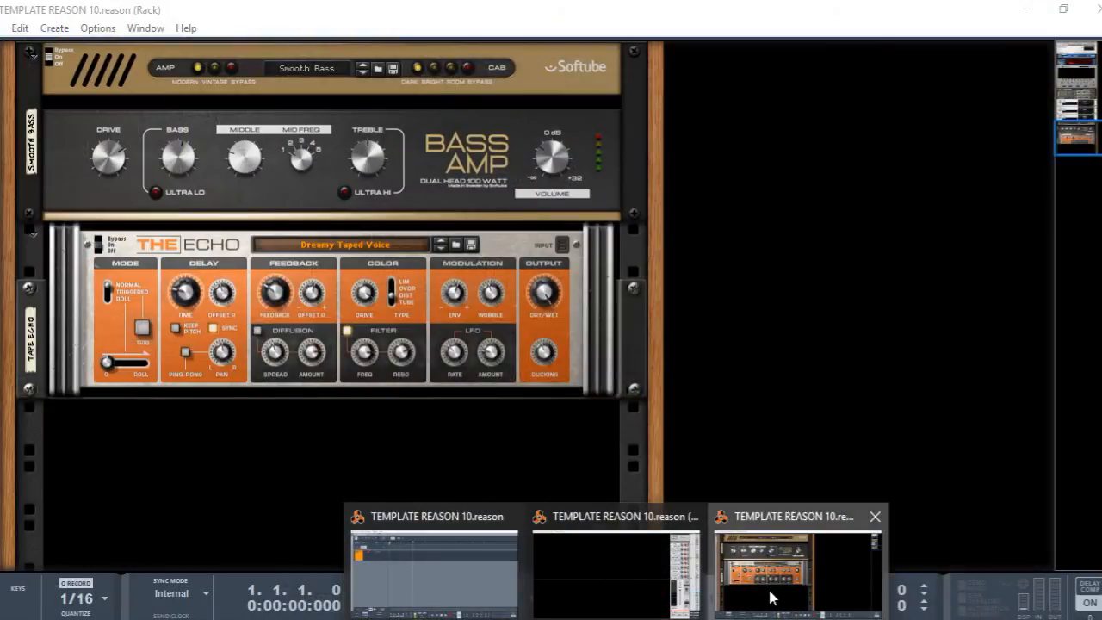
left_click(771, 597)
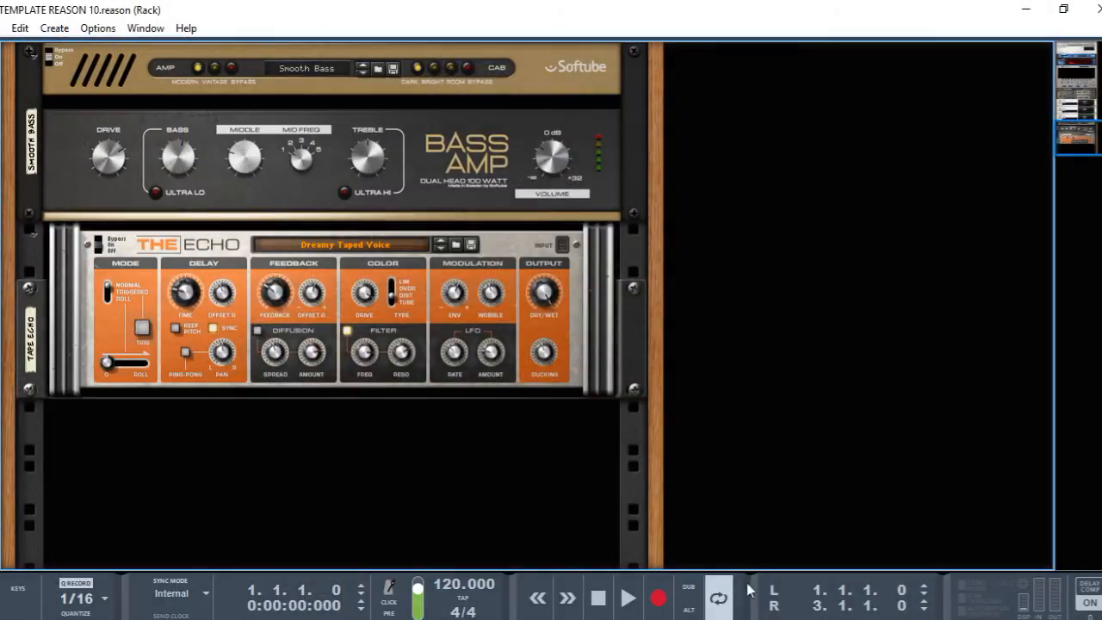
Step: Add a Redrum Drum Computer to the empty rack space below the TAPE ECHO device
right_click(261, 501)
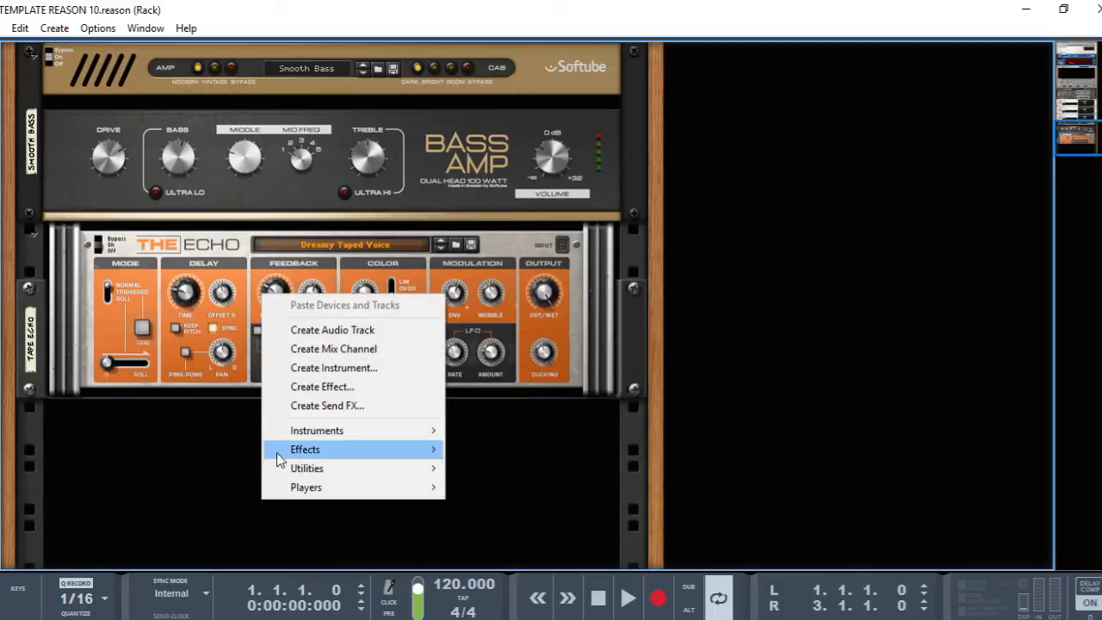
mouse_move(276, 456)
mouse_move(410, 436)
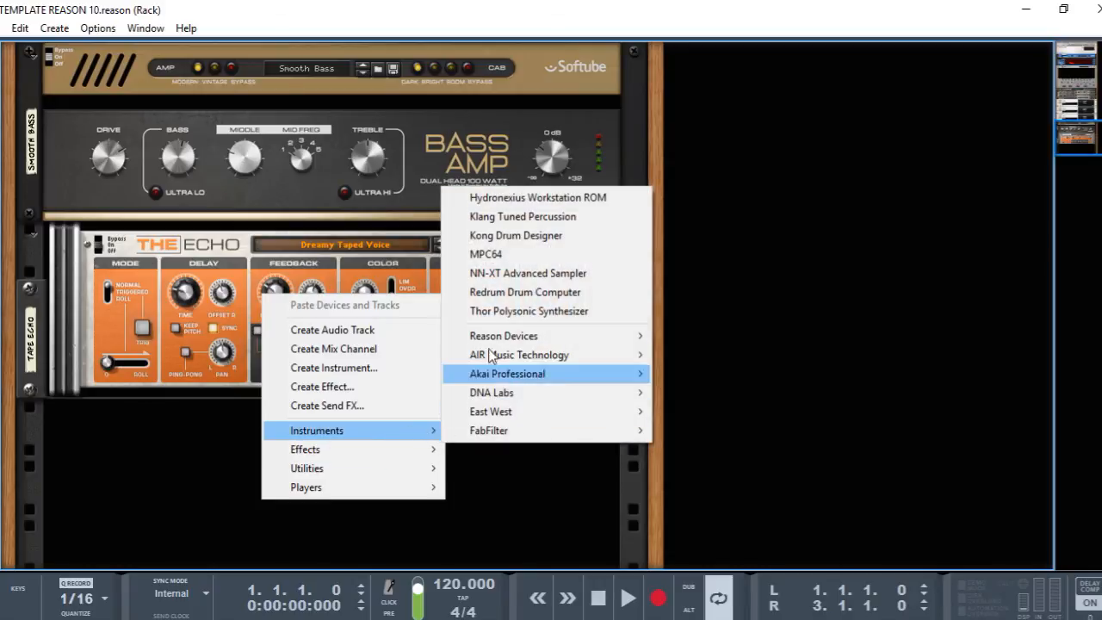
left_click(516, 292)
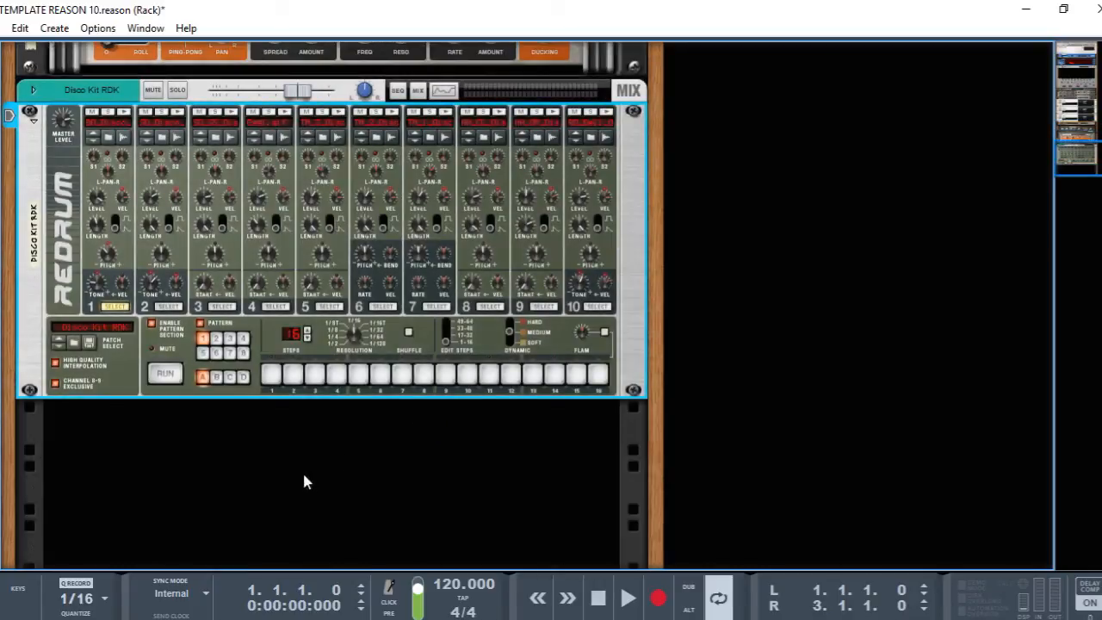
right_click(288, 474)
mouse_move(365, 413)
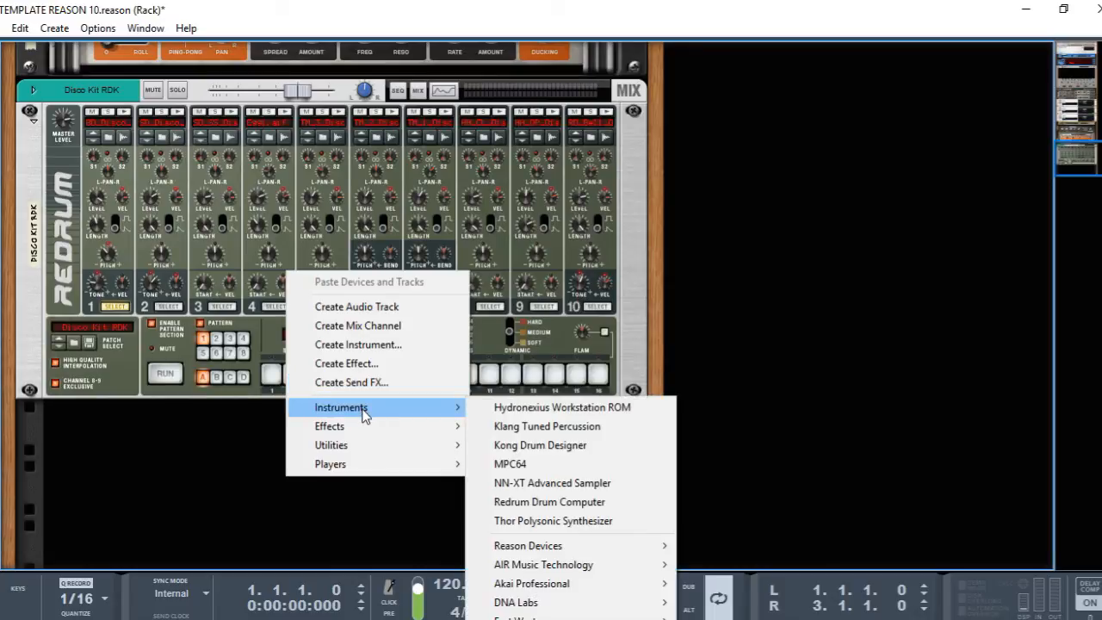
left_click(532, 483)
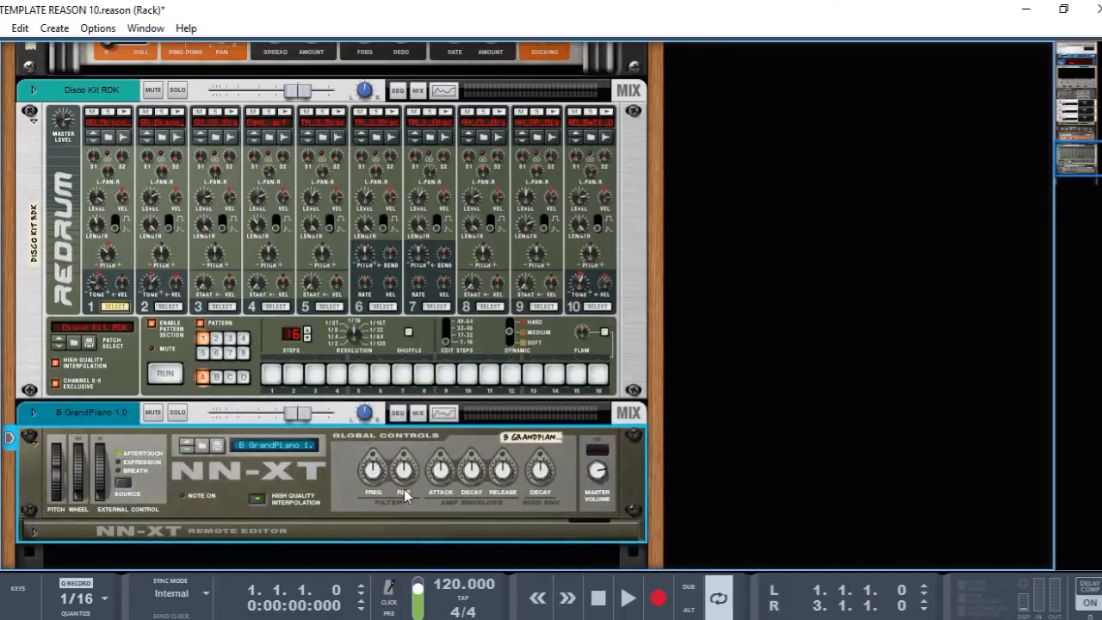
right_click(295, 519)
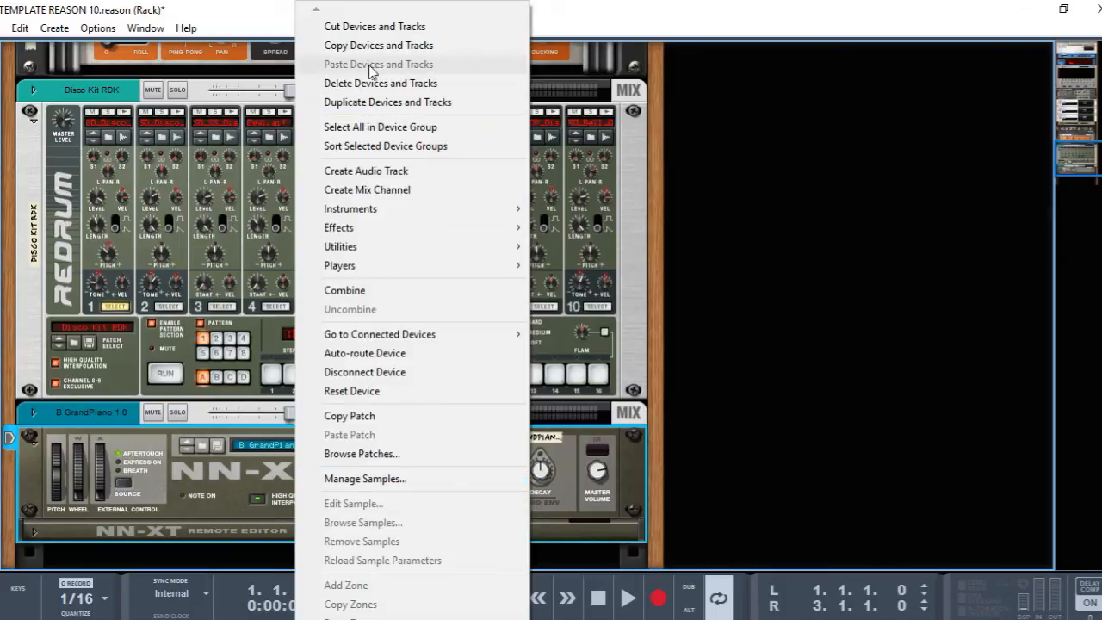
left_click(362, 83)
left_click(467, 360)
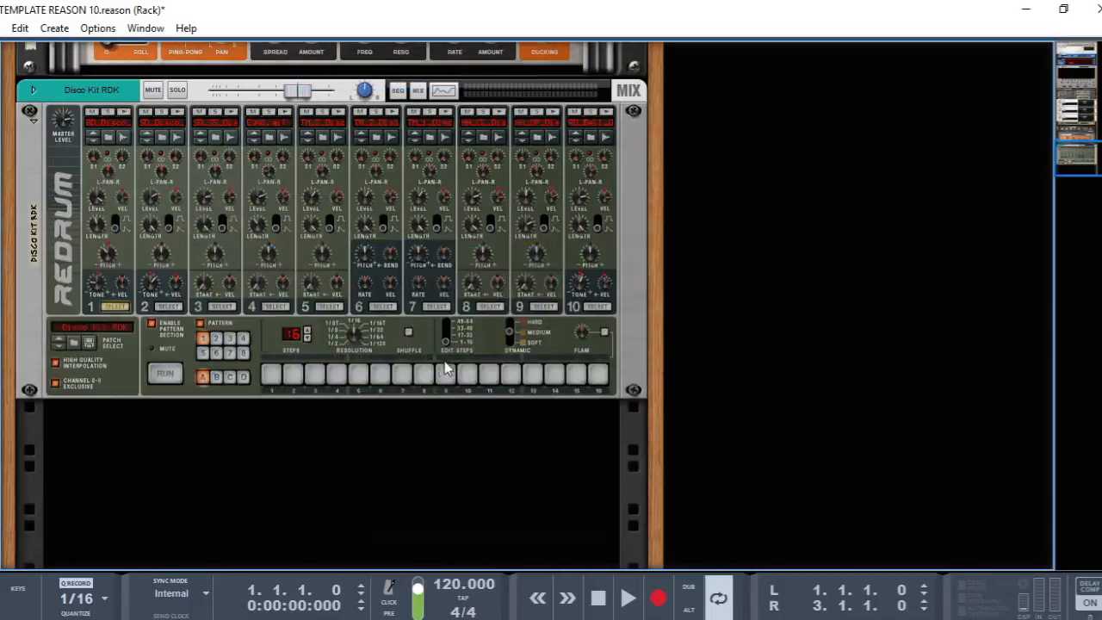
Step: Add a second Redrum Drum Computer below the first one in the rack
right_click(301, 433)
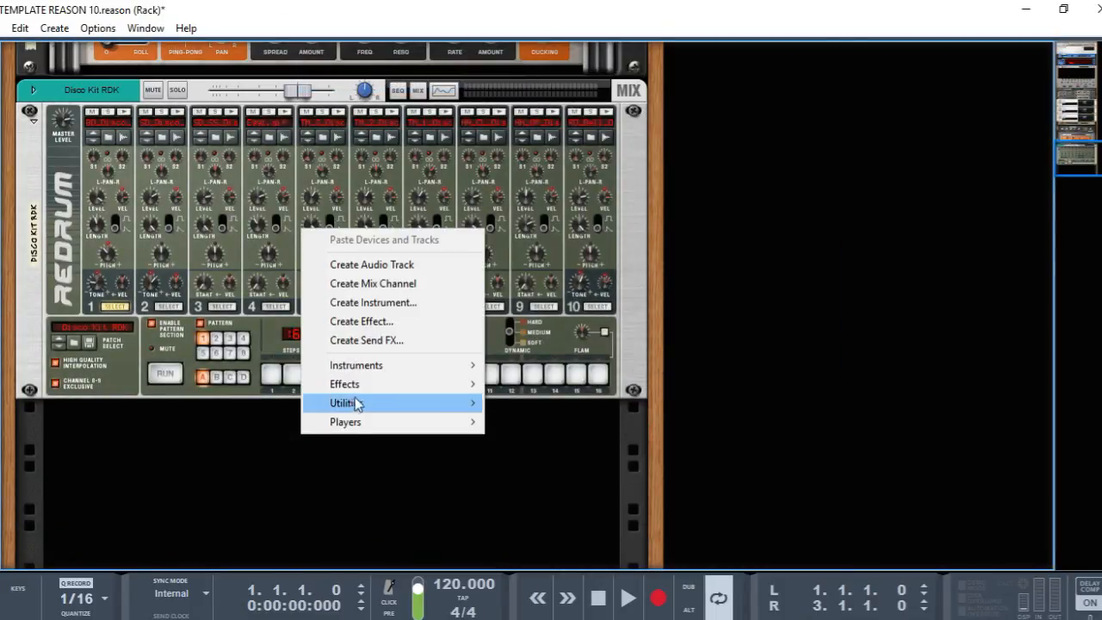
mouse_move(394, 374)
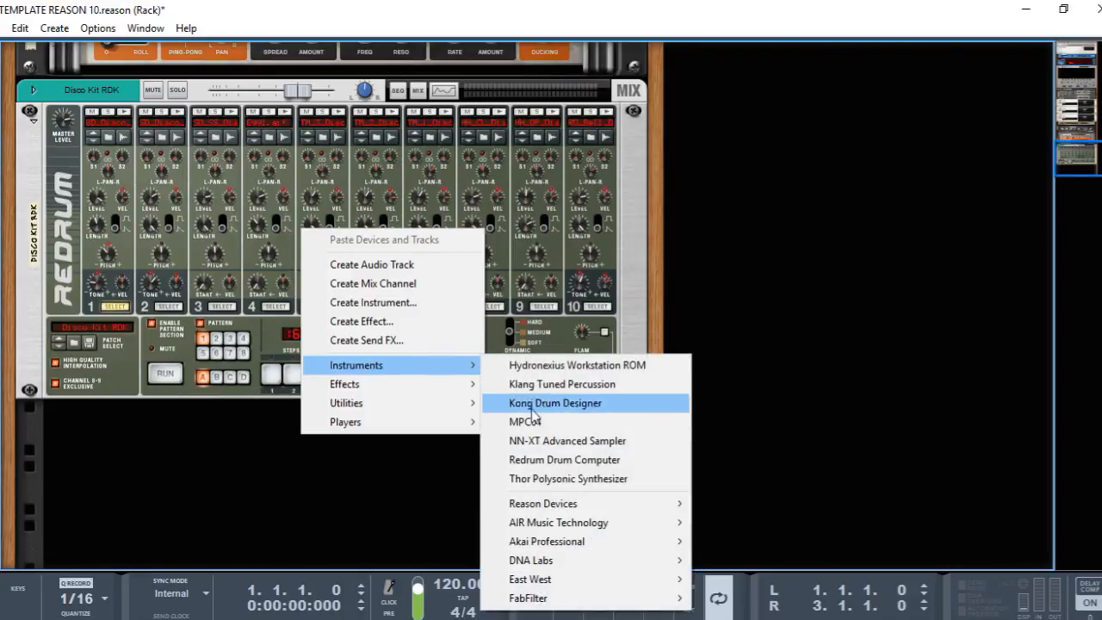
left_click(539, 459)
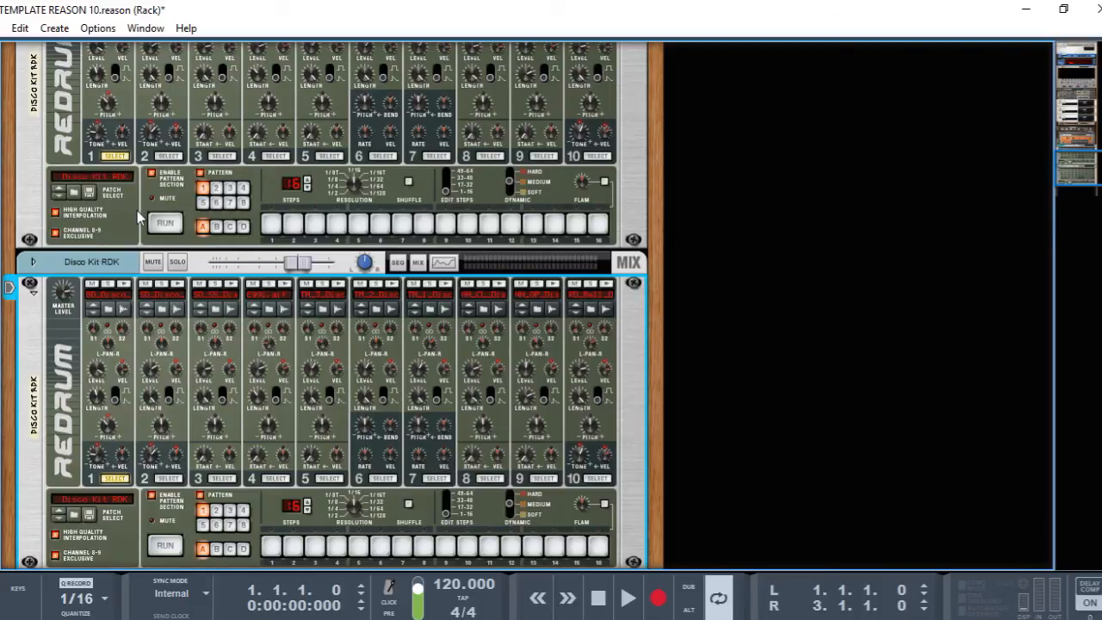
Step: Reset the lower Redrum device to clear its Disco Kit patch
scroll(140, 259, "up", 3)
scroll(142, 301, "down", 3)
scroll(143, 315, "down", 3)
scroll(143, 315, "up", 3)
scroll(144, 316, "up", 2)
scroll(144, 316, "down", 6)
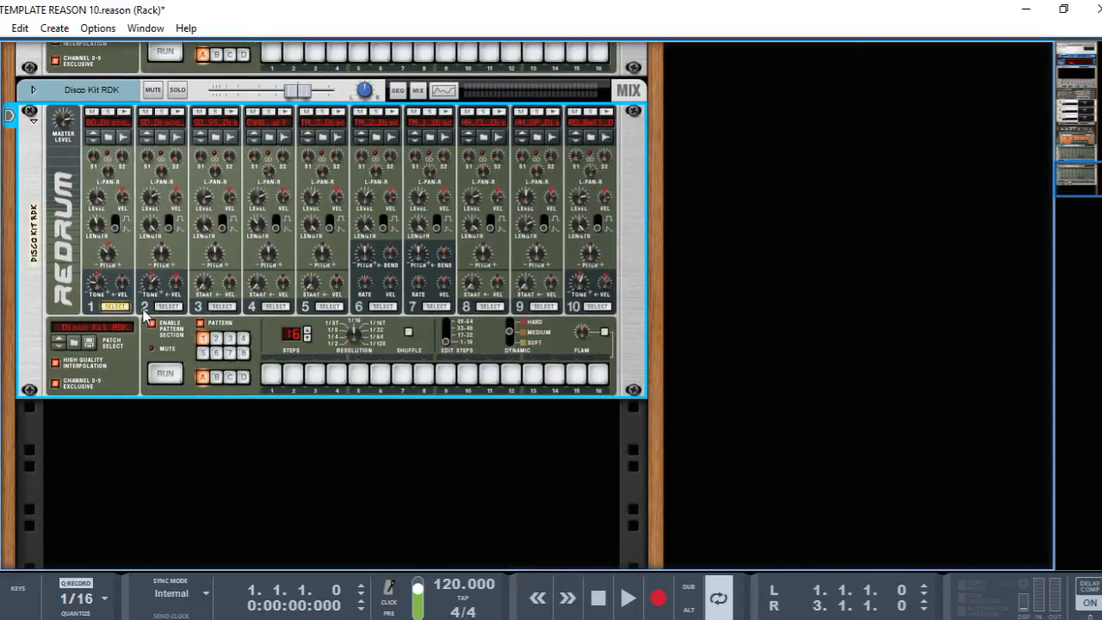
right_click(135, 176)
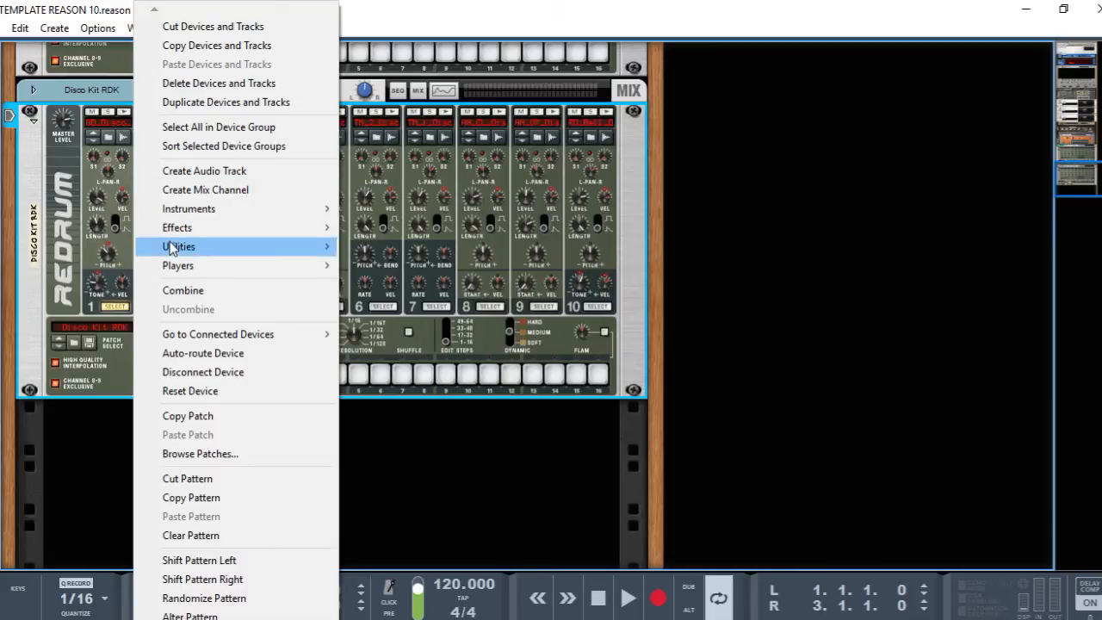
mouse_move(180, 249)
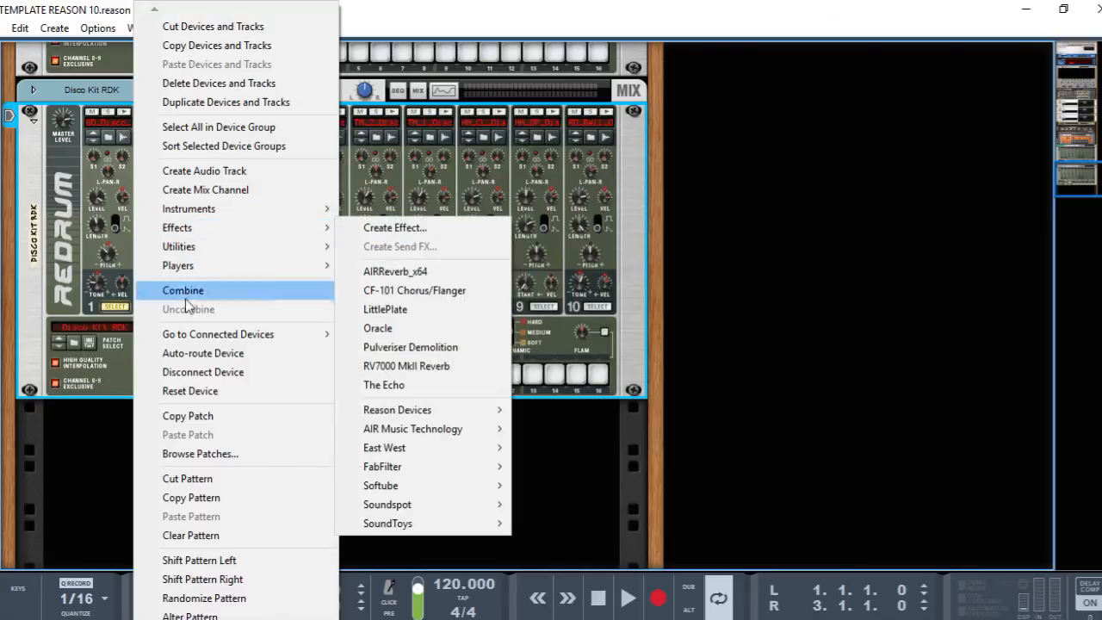
left_click(189, 391)
Step: Reset the upper Redrum device so its drum channels are also empty
scroll(125, 216, "up", 3)
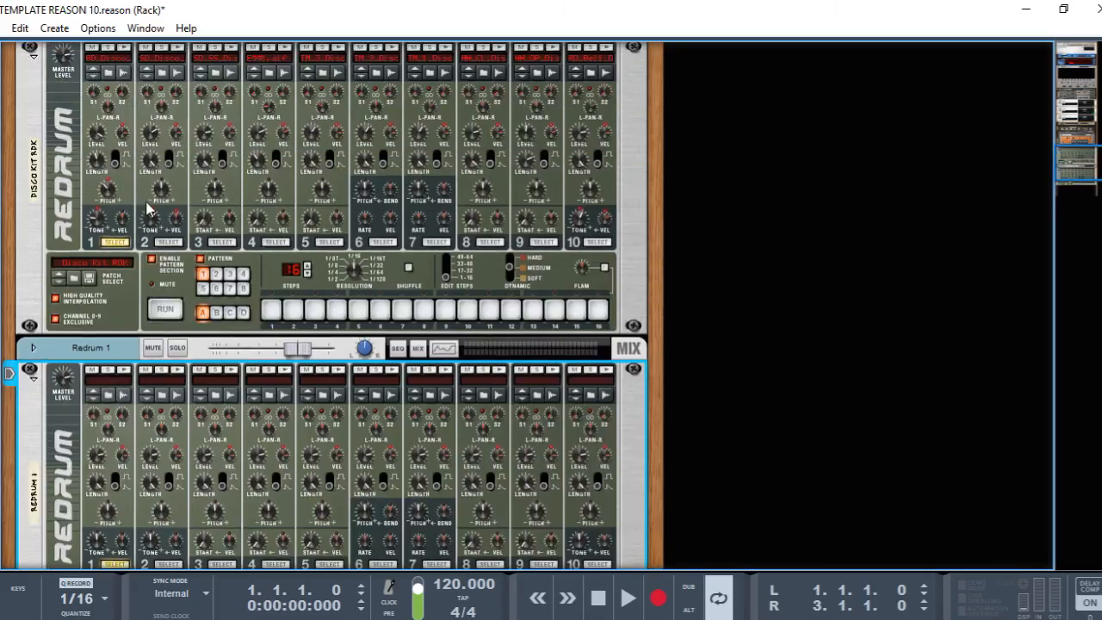
left_click(125, 186)
right_click(125, 184)
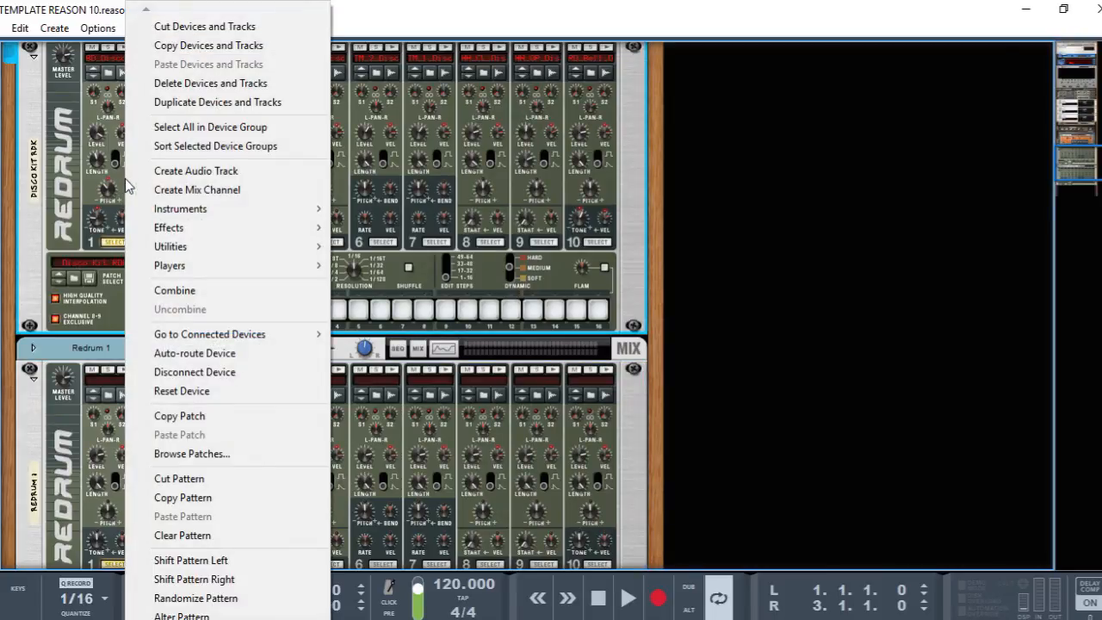
left_click(182, 392)
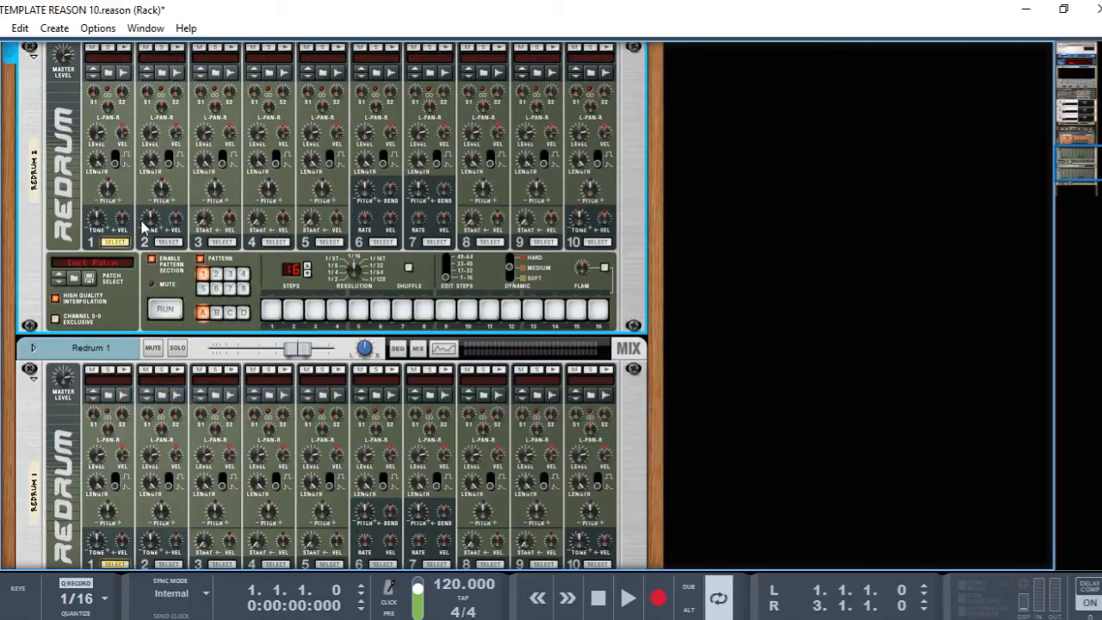
scroll(147, 231, "up", 3)
scroll(152, 231, "down", 3)
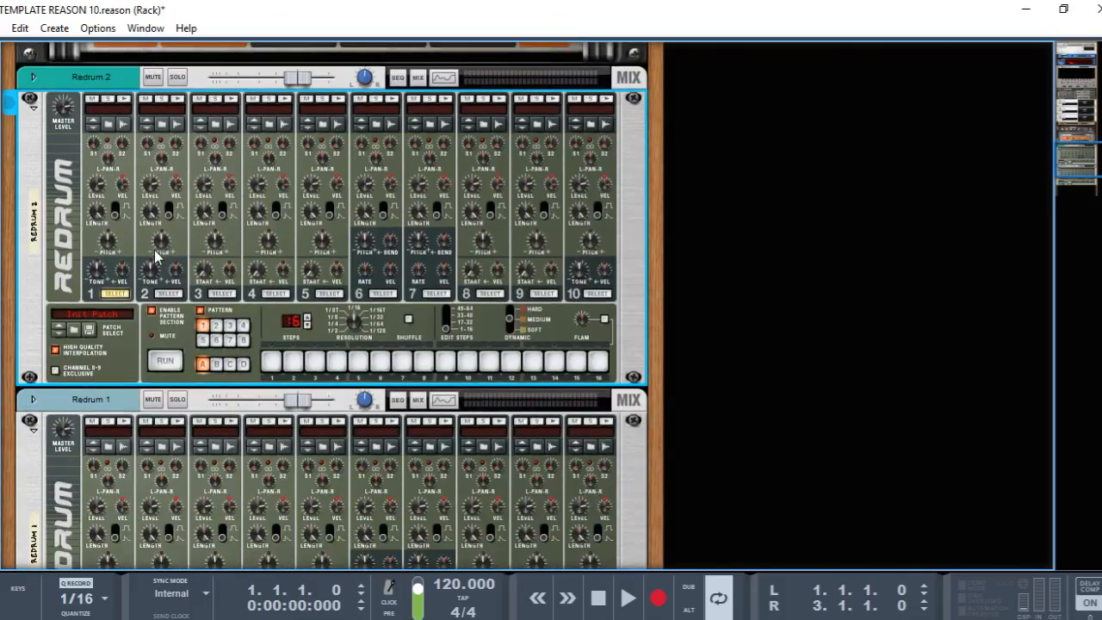
Step: Show the browser and expand the Drums & Percussion, Drum Kits and Hip Hop - RnB folders in Reason 10 Sounds
key("F3")
left_click(239, 325)
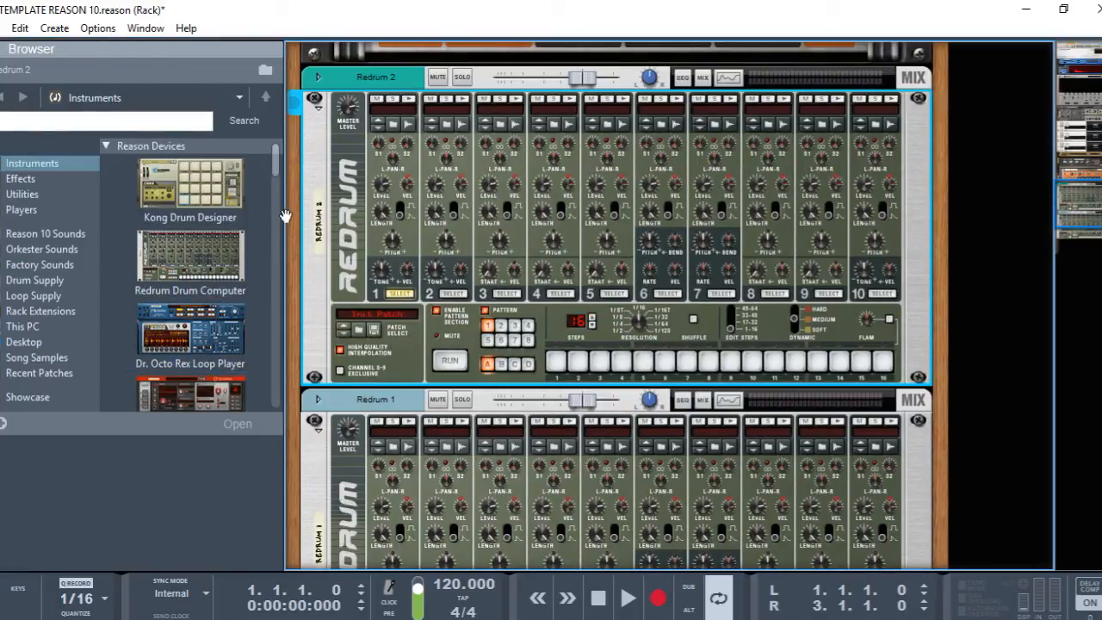
left_click(4, 235)
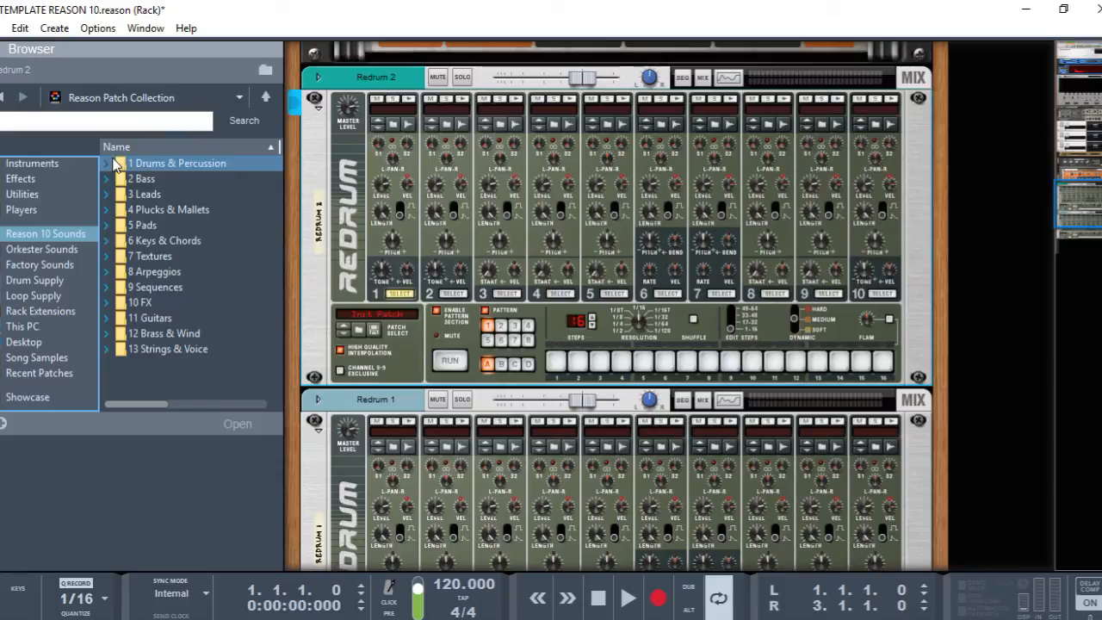
left_click(108, 163)
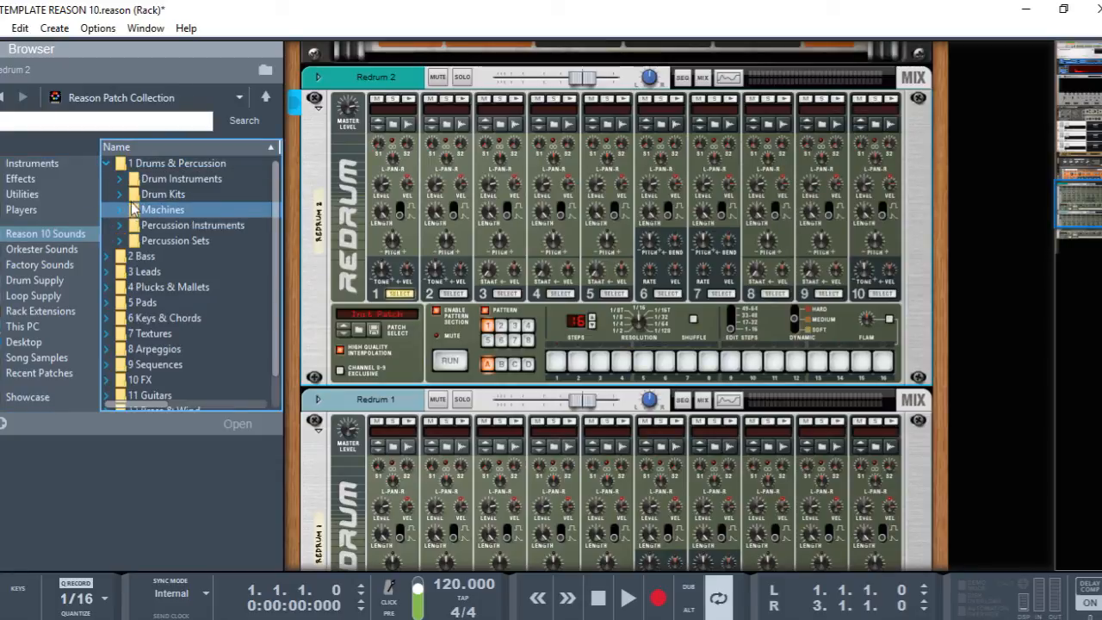
left_click(121, 194)
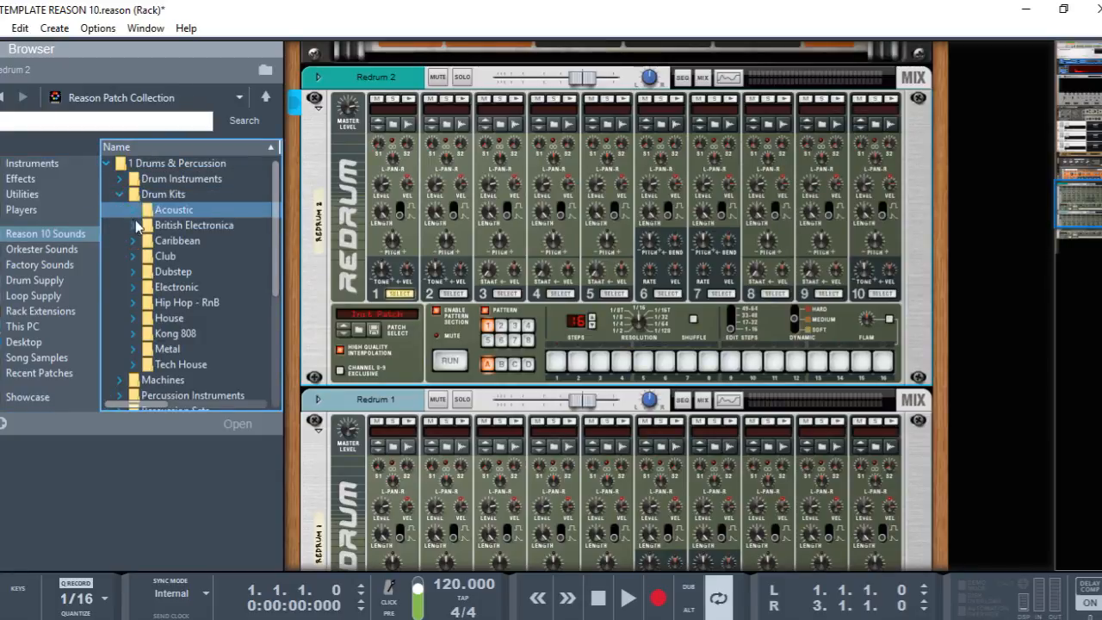
left_click(136, 303)
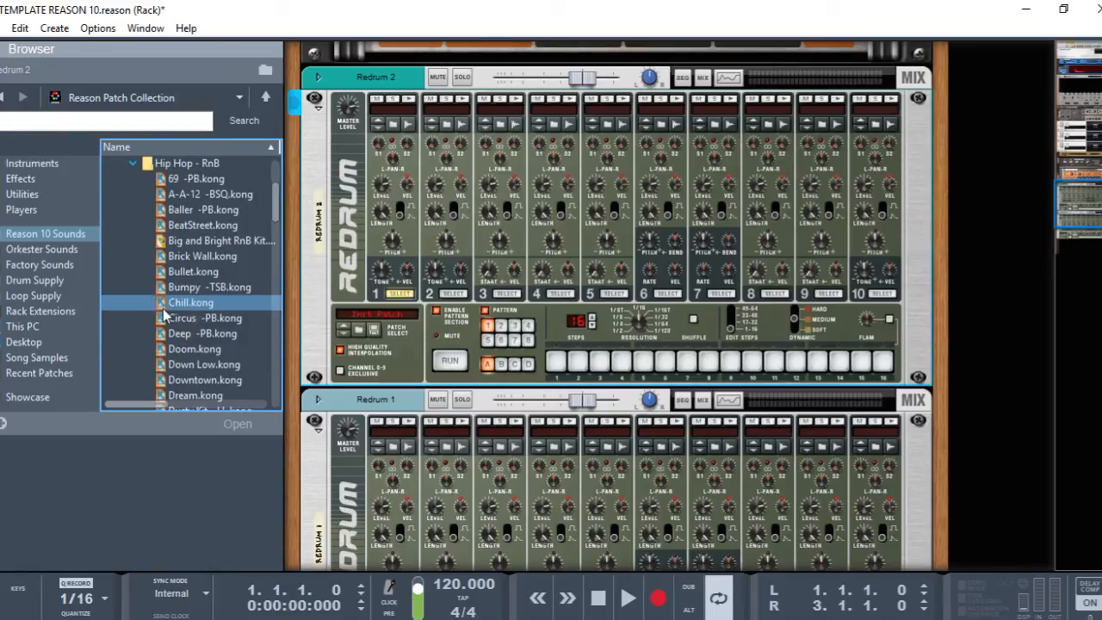
Step: Try loading the 69 -PB.kong patch onto the upper Redrum, and undo it
left_click(177, 180)
left_click_drag(177, 180, 379, 131)
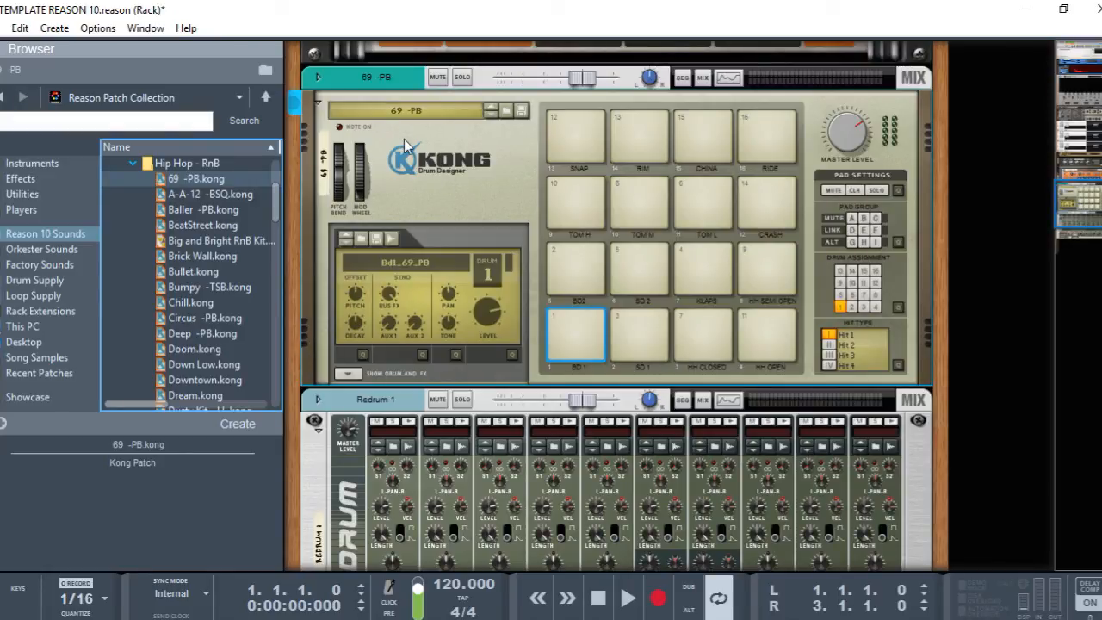
key("ctrl+z")
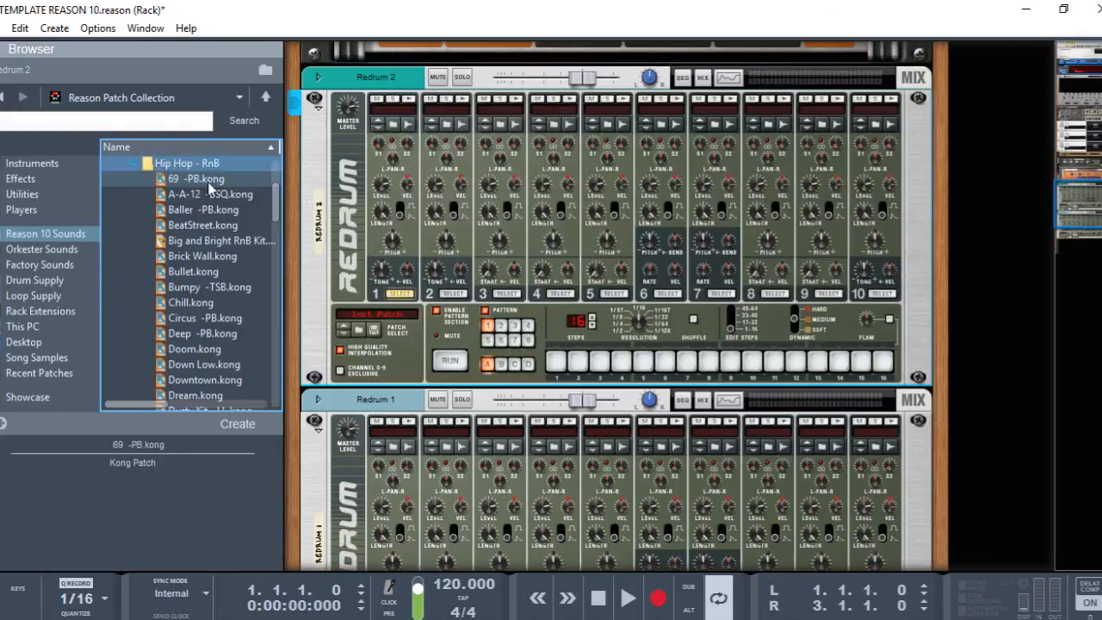
Step: Look through the Drum Kits and Drum Instruments folders, including Claps, for sounds to use in the Redrum
left_click(135, 163)
left_click(133, 163)
left_click(138, 214)
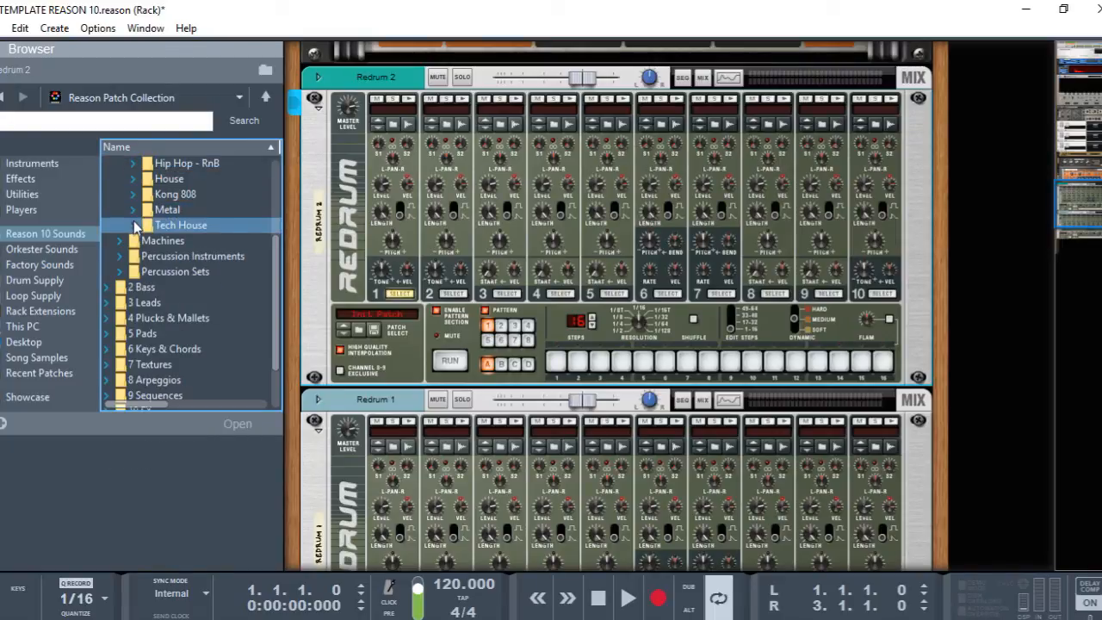
scroll(131, 205, "up", 3)
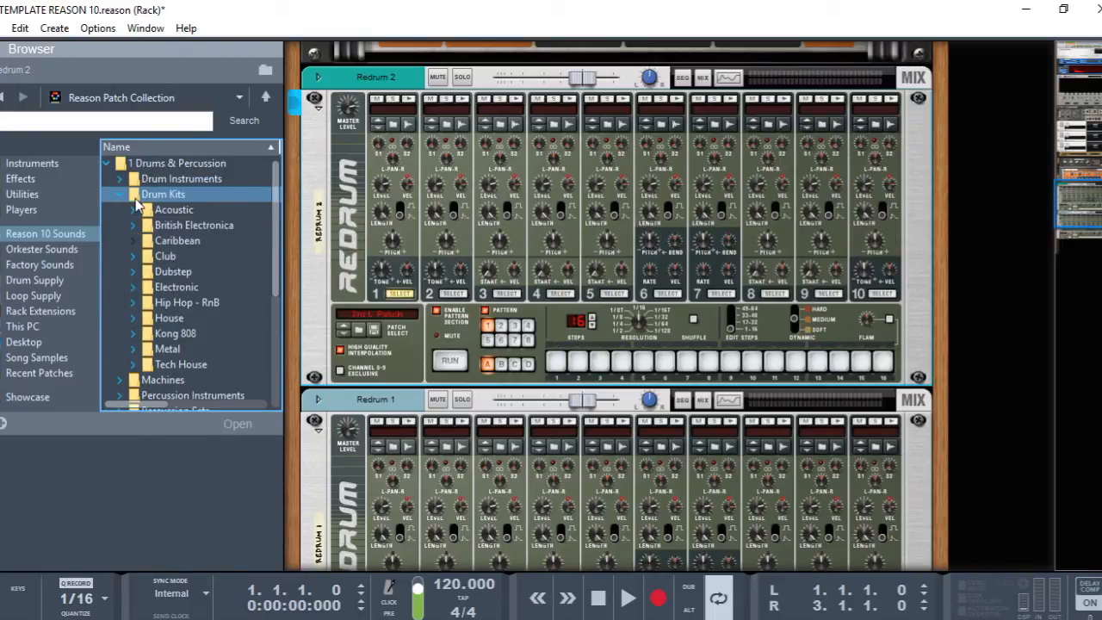
left_click(106, 163)
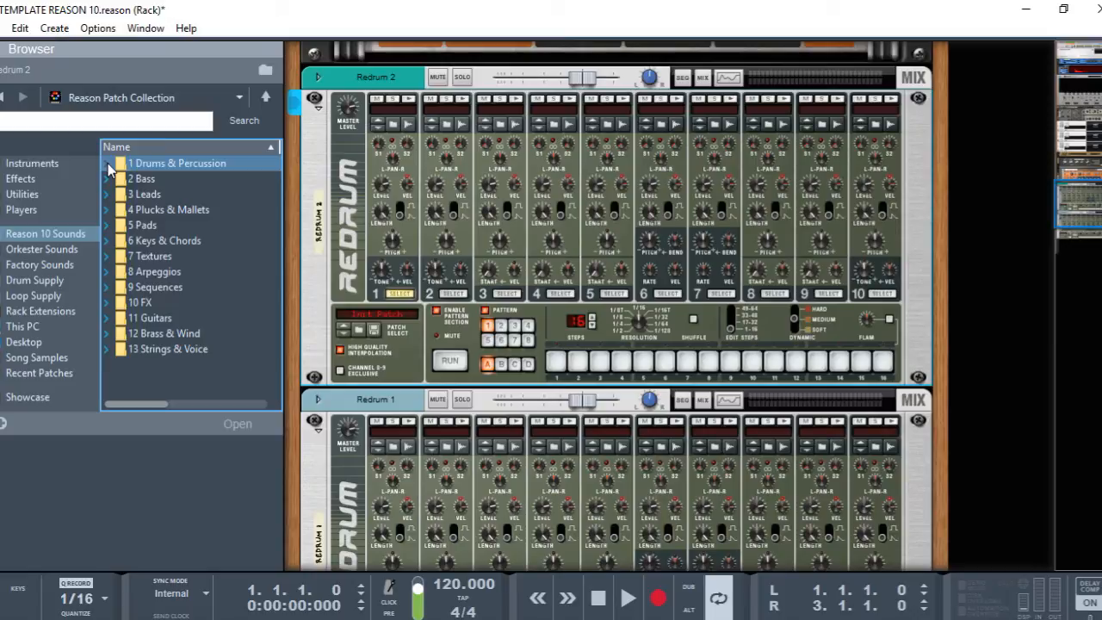
left_click(106, 163)
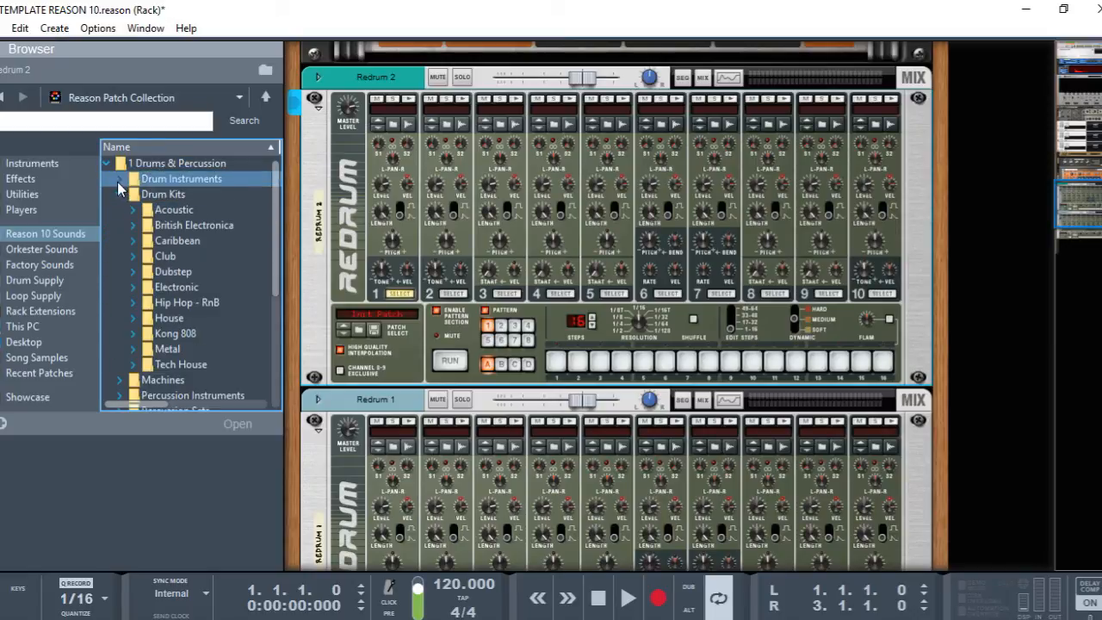
left_click(120, 179)
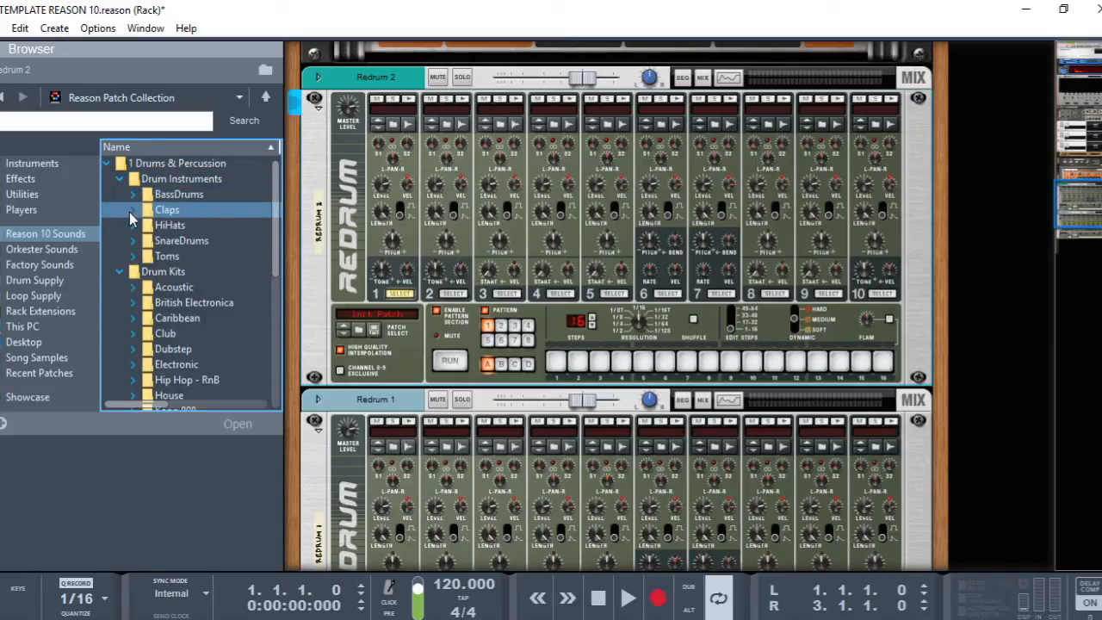
left_click(131, 211)
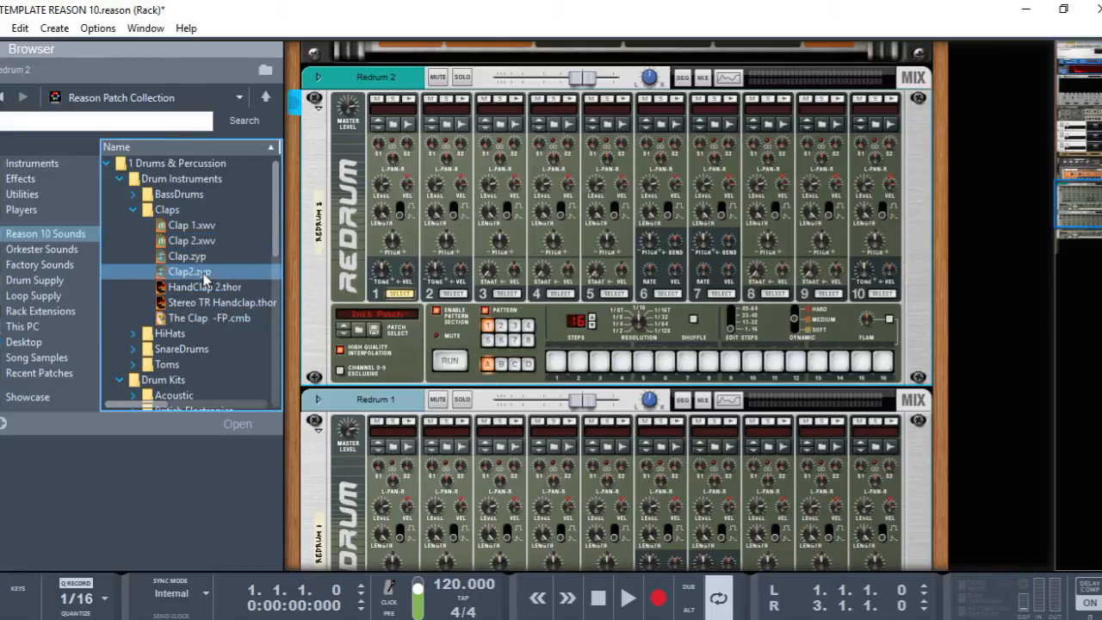
left_click(119, 178)
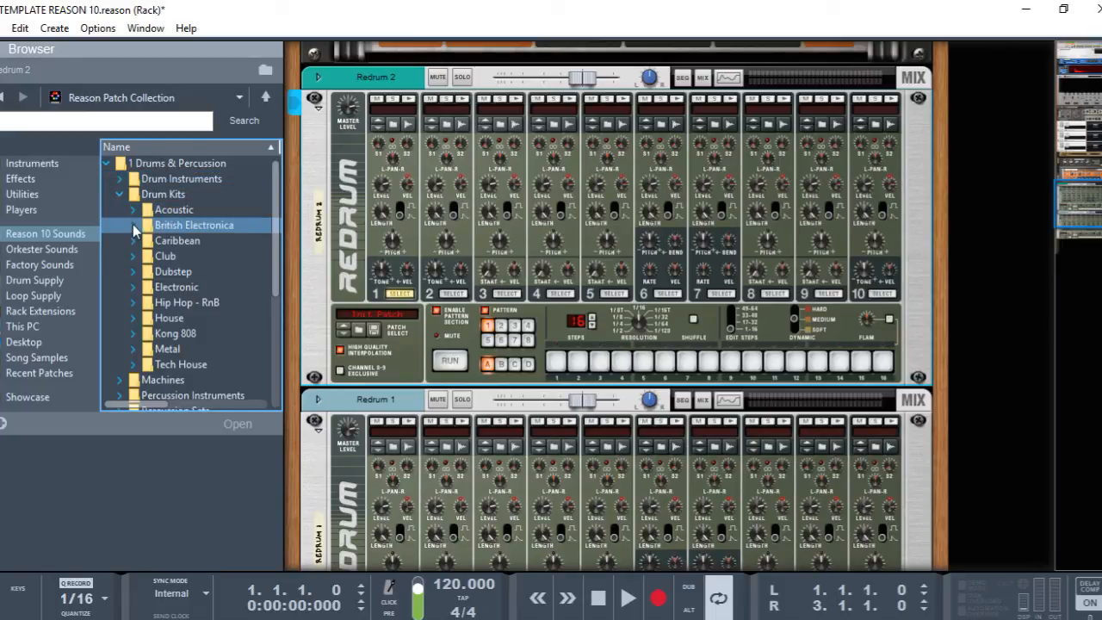
Step: Browse to the BOUNCE BPM 90 folder on the Desktop
left_click(37, 343)
left_click_drag(274, 210, 279, 215)
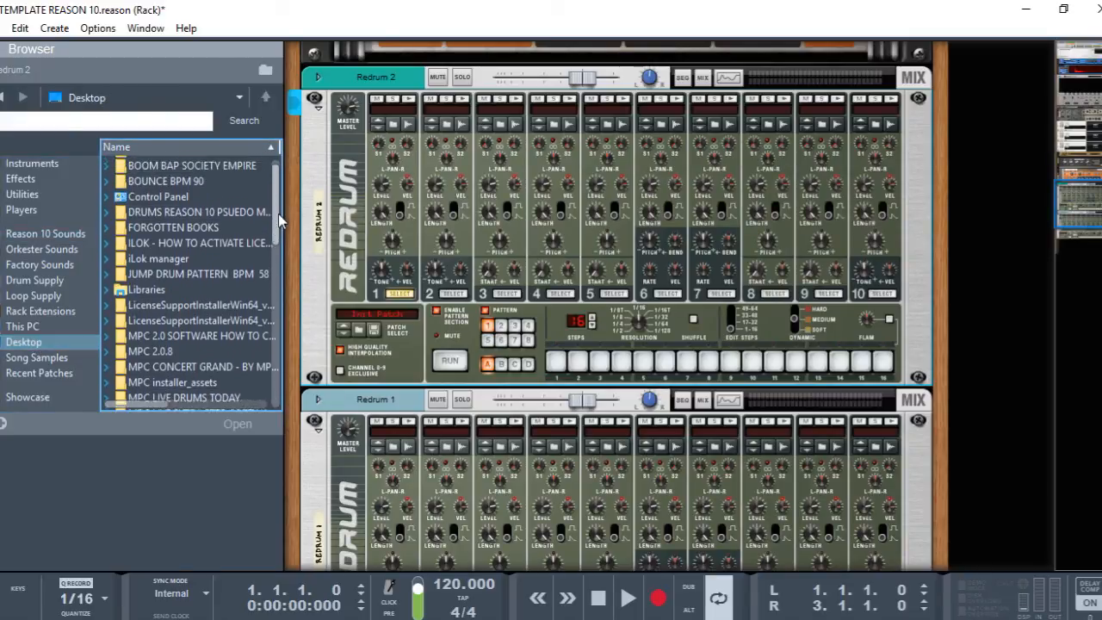
double_click(170, 178)
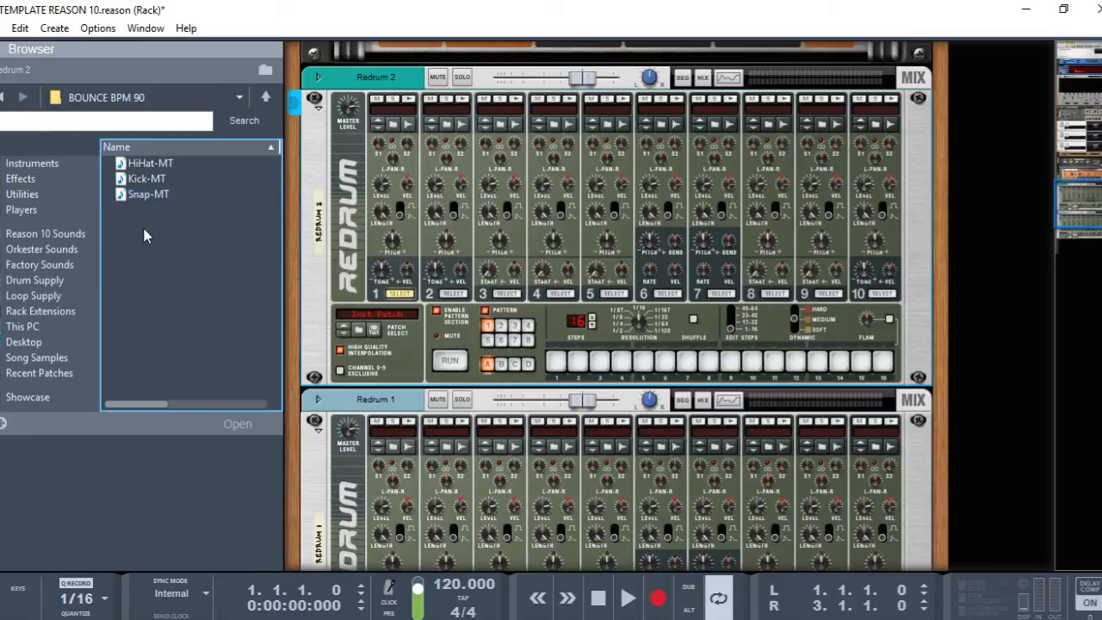
Step: Load the Kick-MT sample into drum channel 1 of the upper Redrum
left_click(142, 180)
left_click(145, 197)
left_click(145, 179)
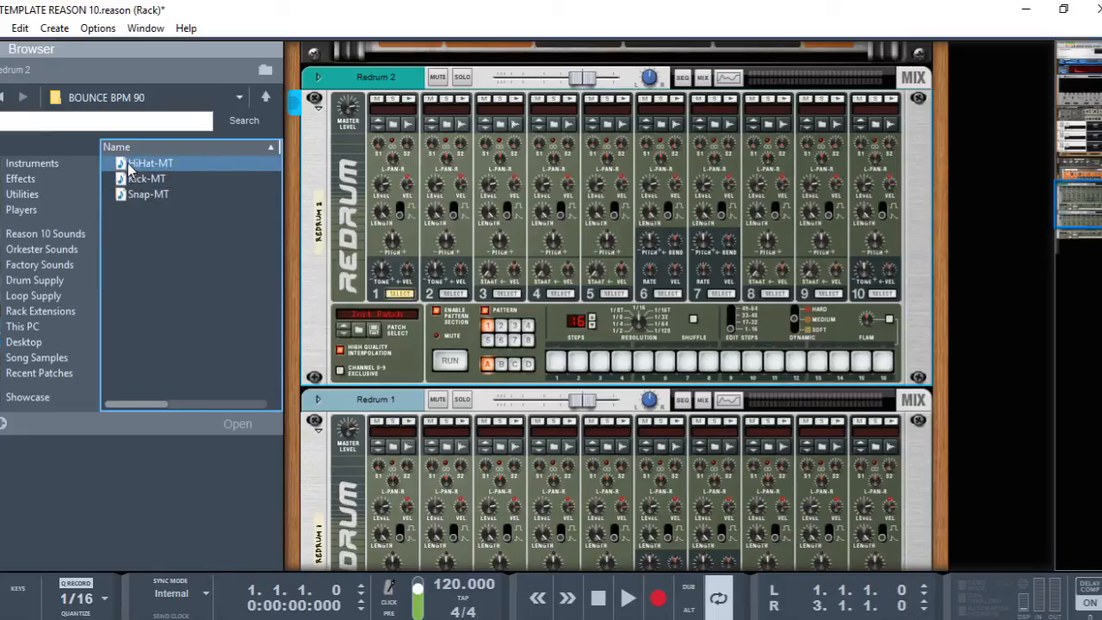
left_click_drag(120, 181, 386, 165)
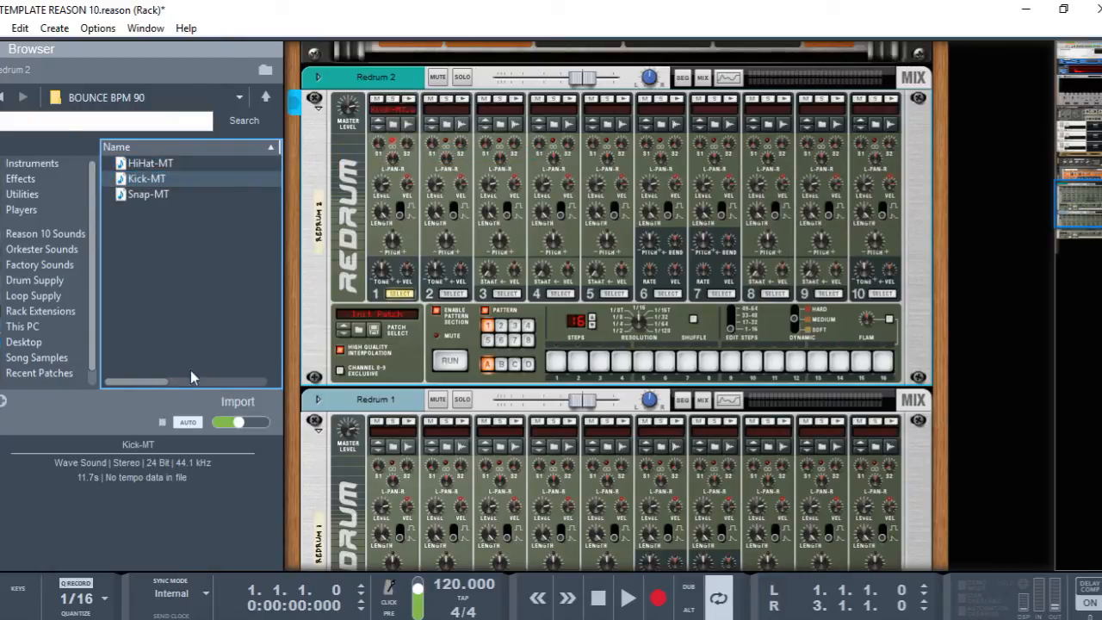
Step: Audition the Kick-MT sample, and load HiHat-MT into channel 3 and Snap-MT into channel 2 of the upper Redrum
left_click(162, 423)
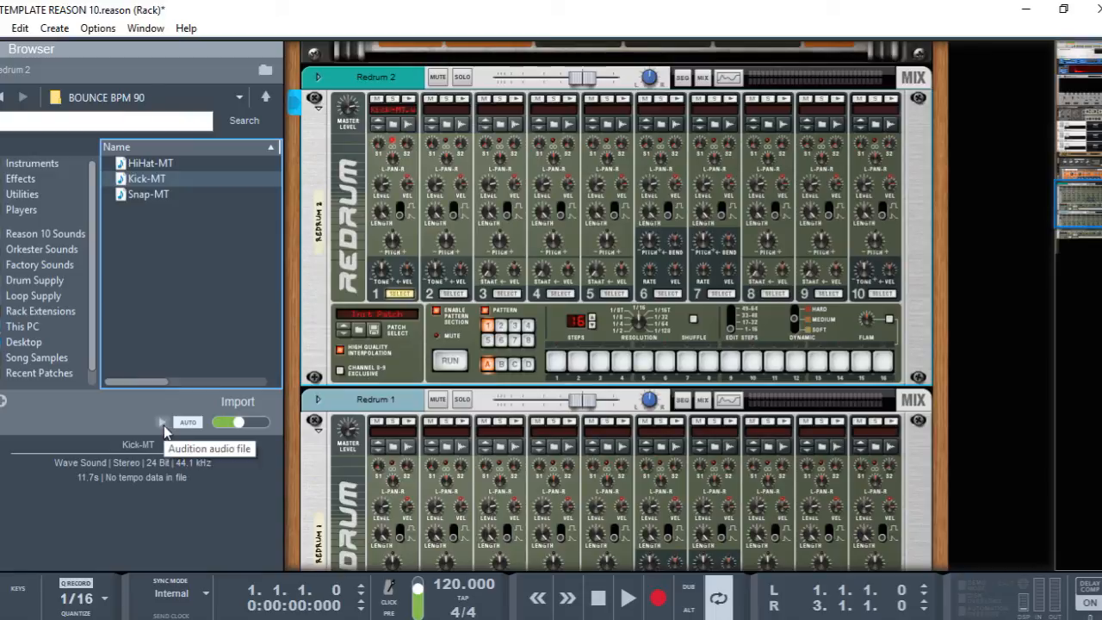
left_click(162, 423)
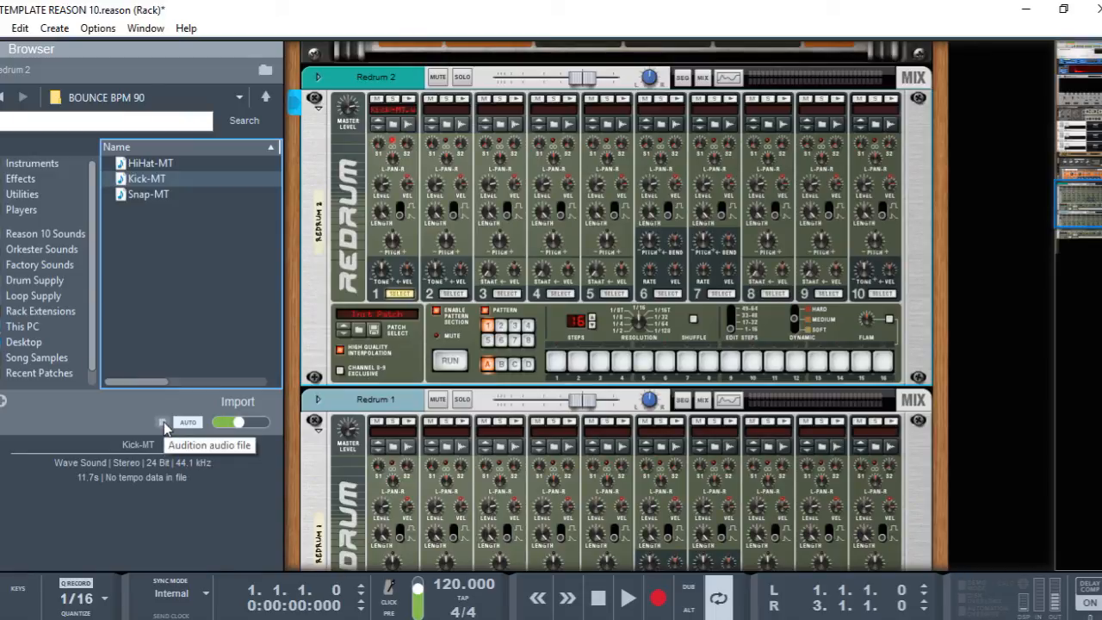
left_click(163, 423)
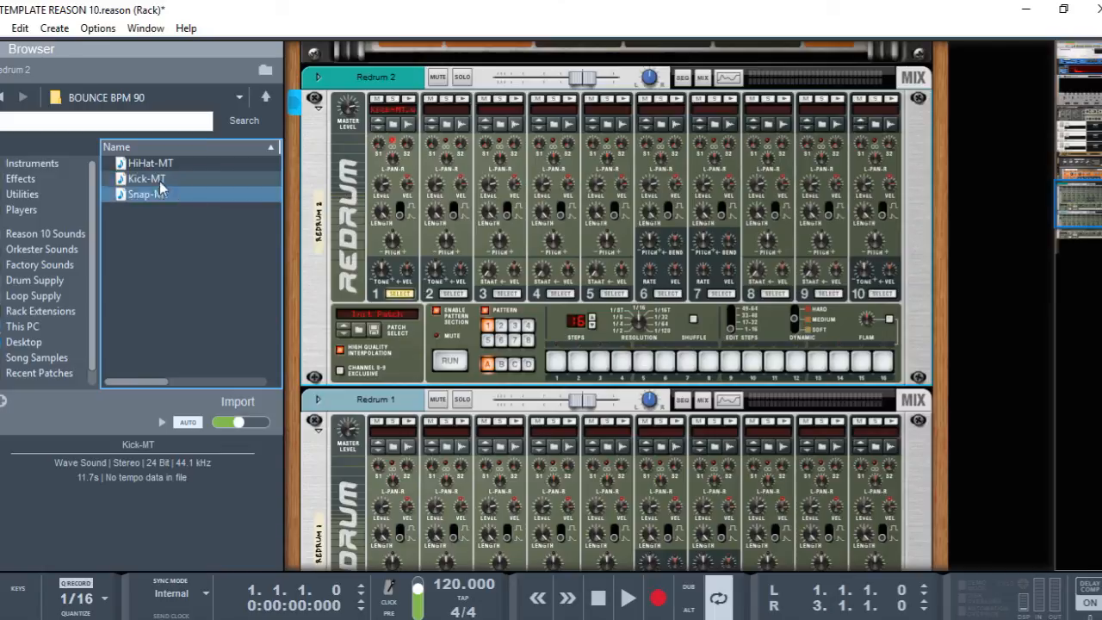
left_click_drag(121, 166, 497, 190)
left_click_drag(125, 194, 447, 164)
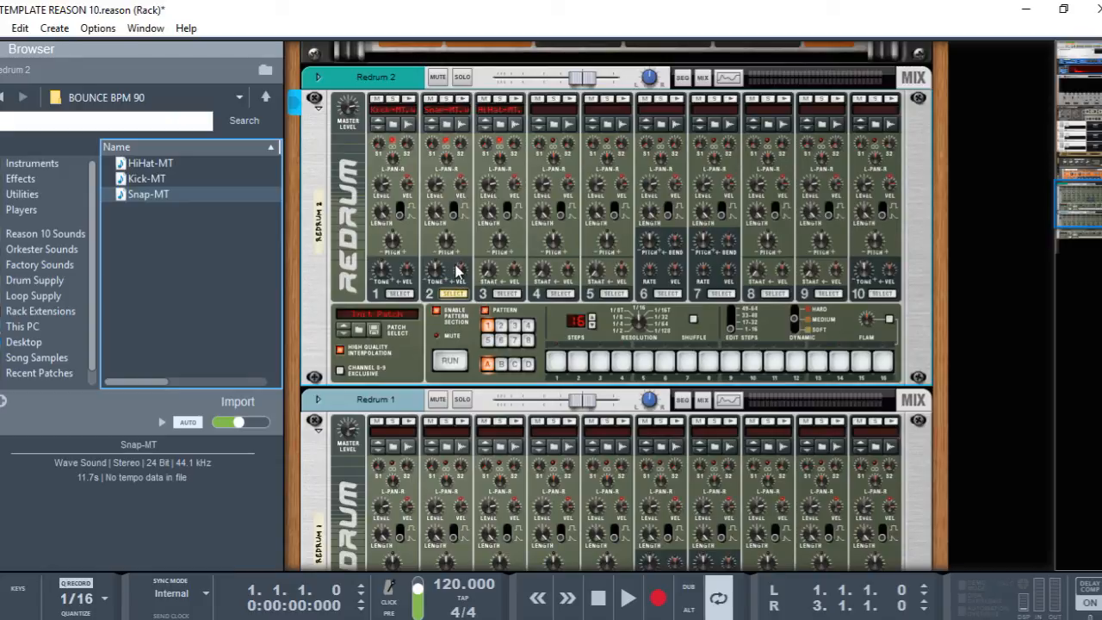
Step: Reset the upper Redrum to clear its loaded samples, and hide the browser
right_click(410, 231)
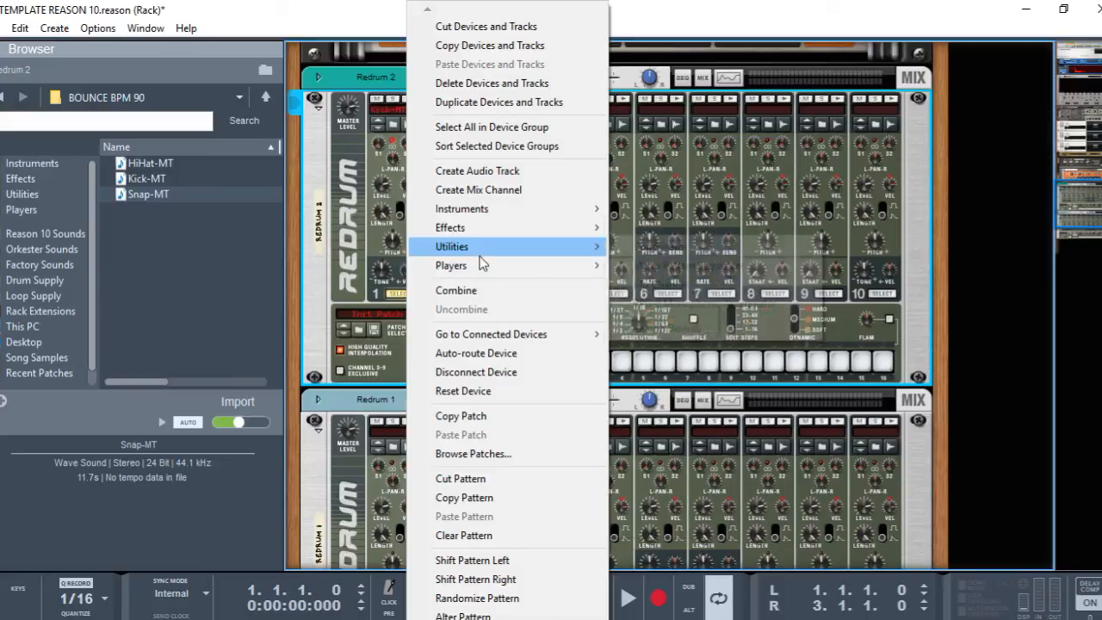
mouse_move(481, 271)
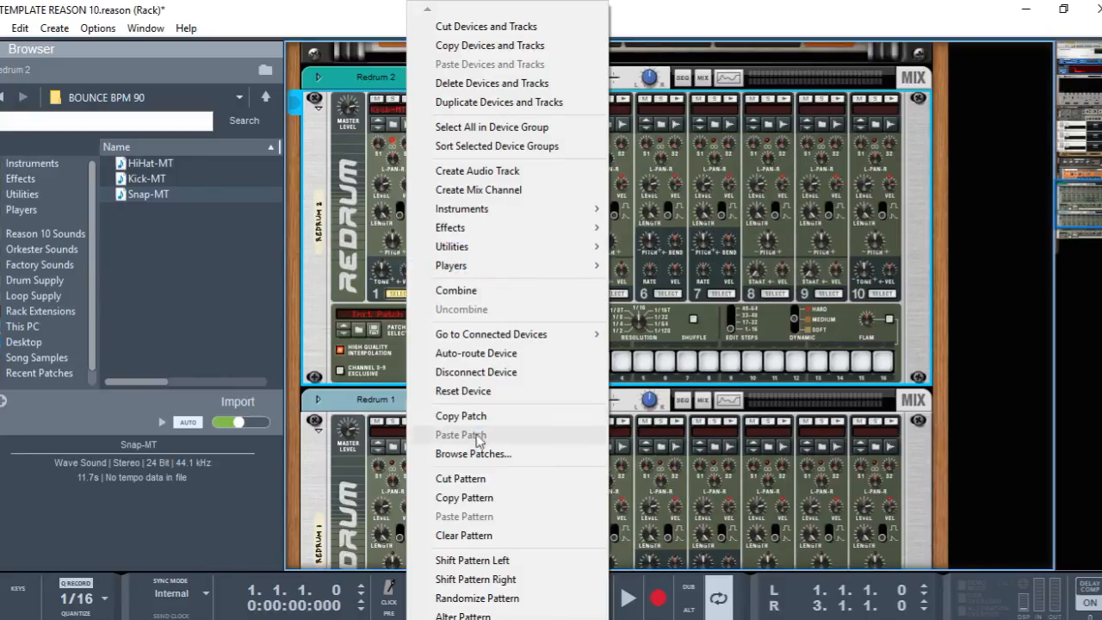
left_click(474, 393)
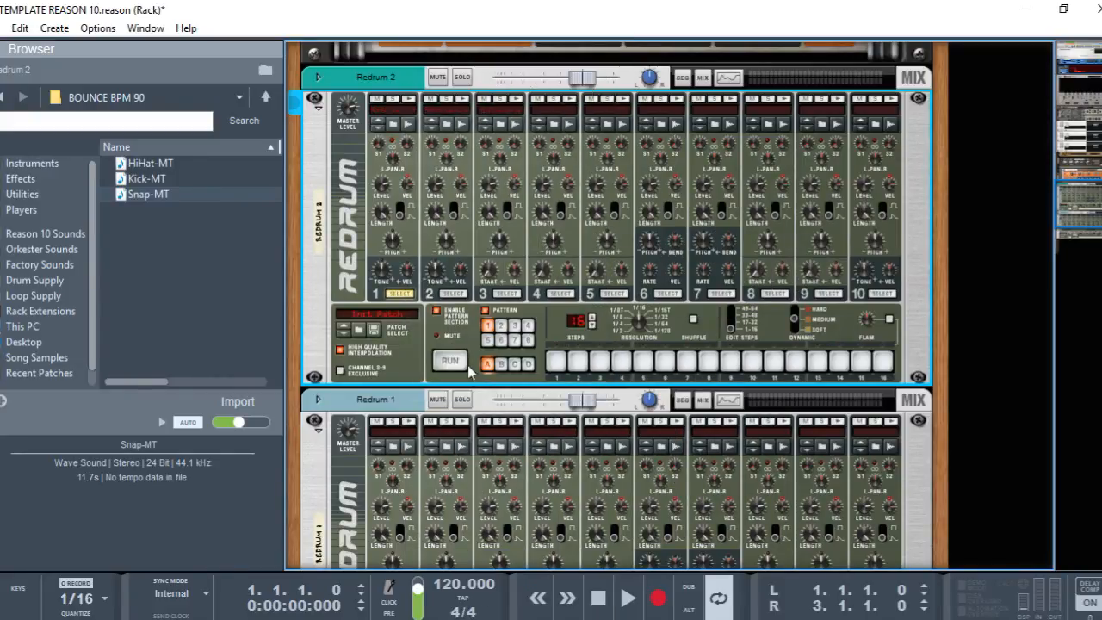
left_click(2, 51)
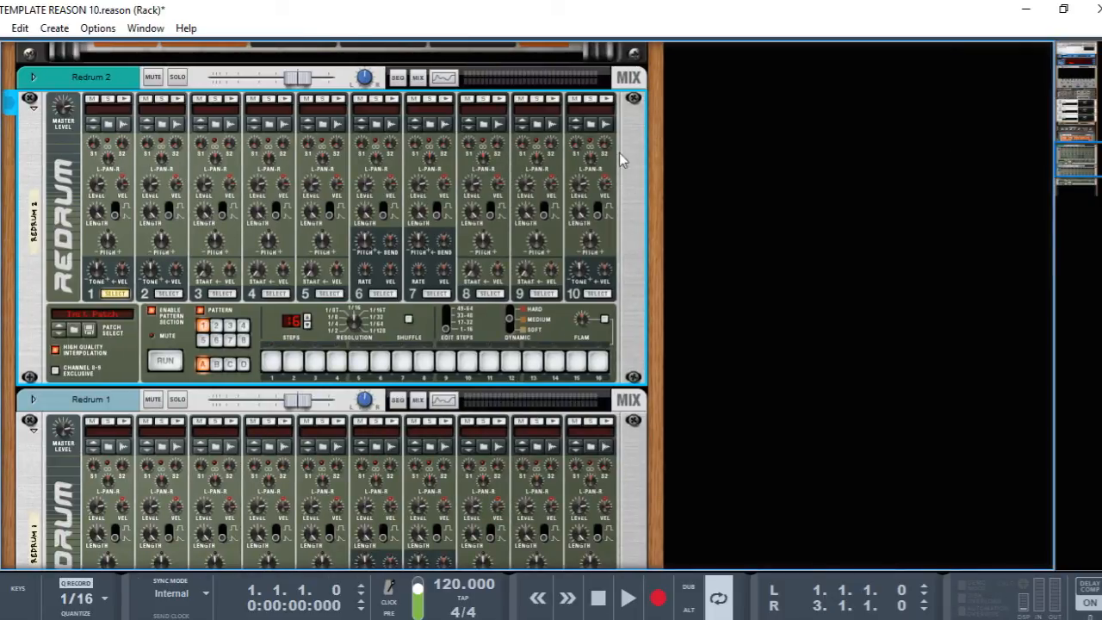
Step: Add a Klang Tuned Percussion instrument below the lower Redrum in the rack
scroll(405, 327, "down", 3)
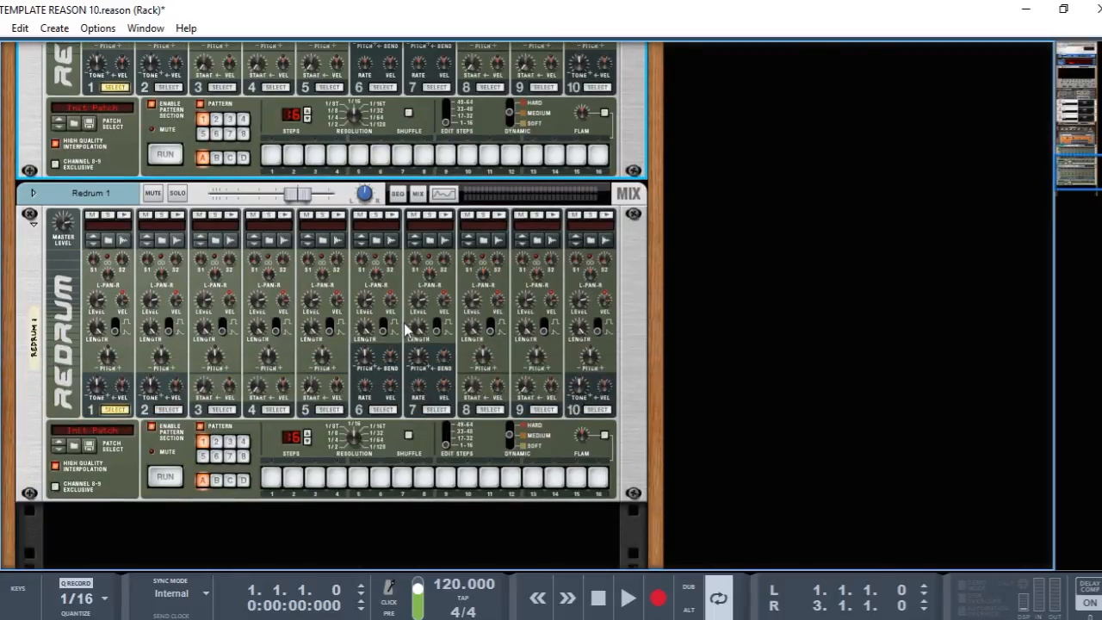
scroll(402, 338, "up", 2)
scroll(394, 345, "down", 2)
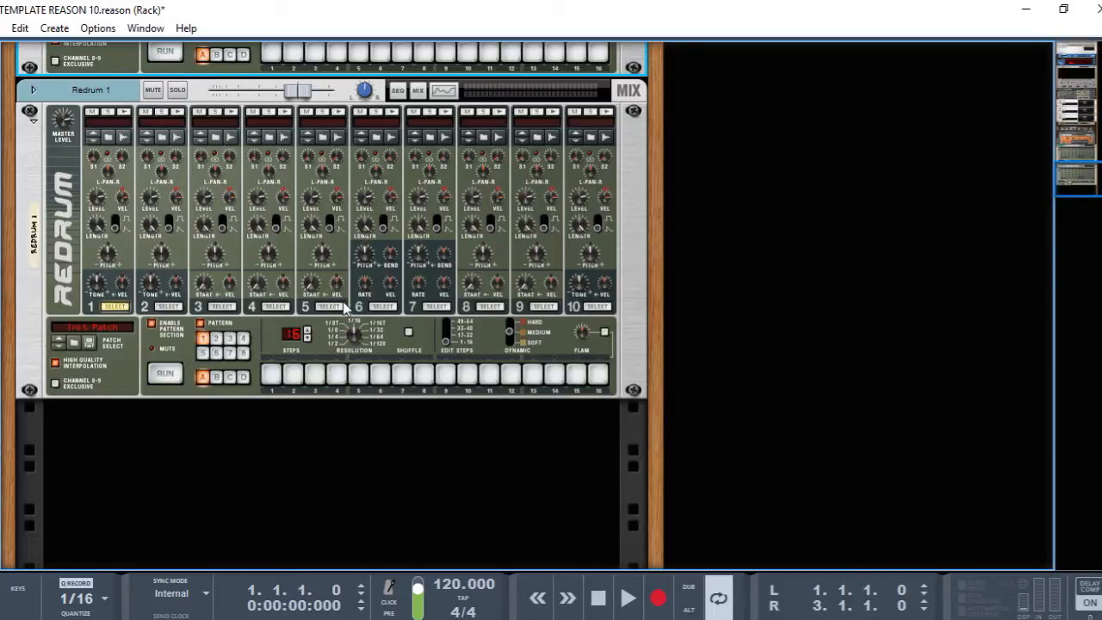
right_click(310, 479)
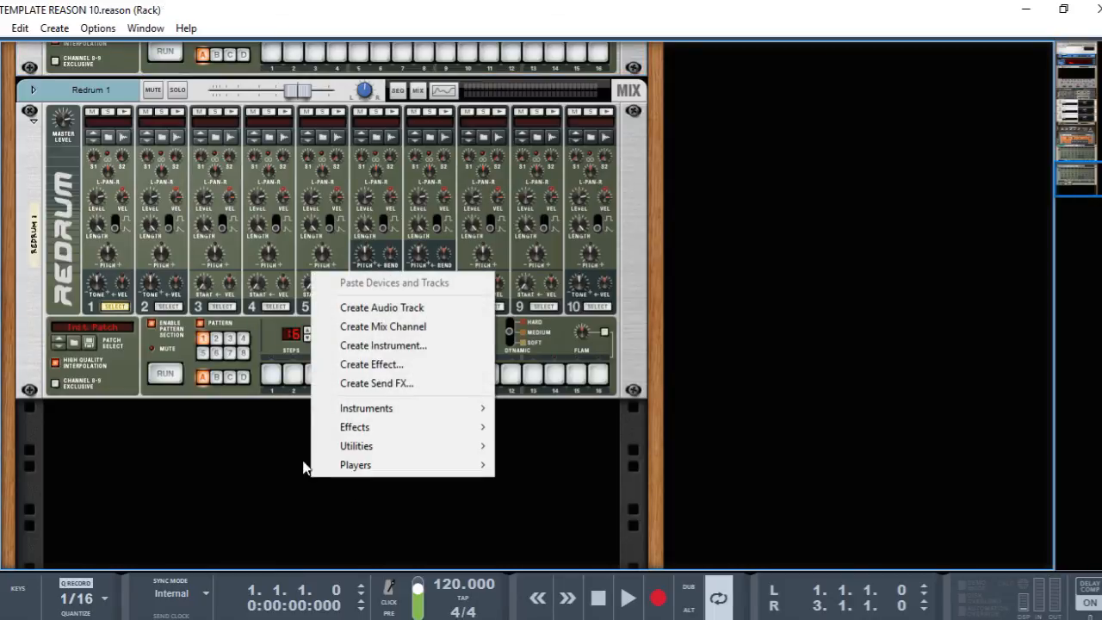
mouse_move(383, 412)
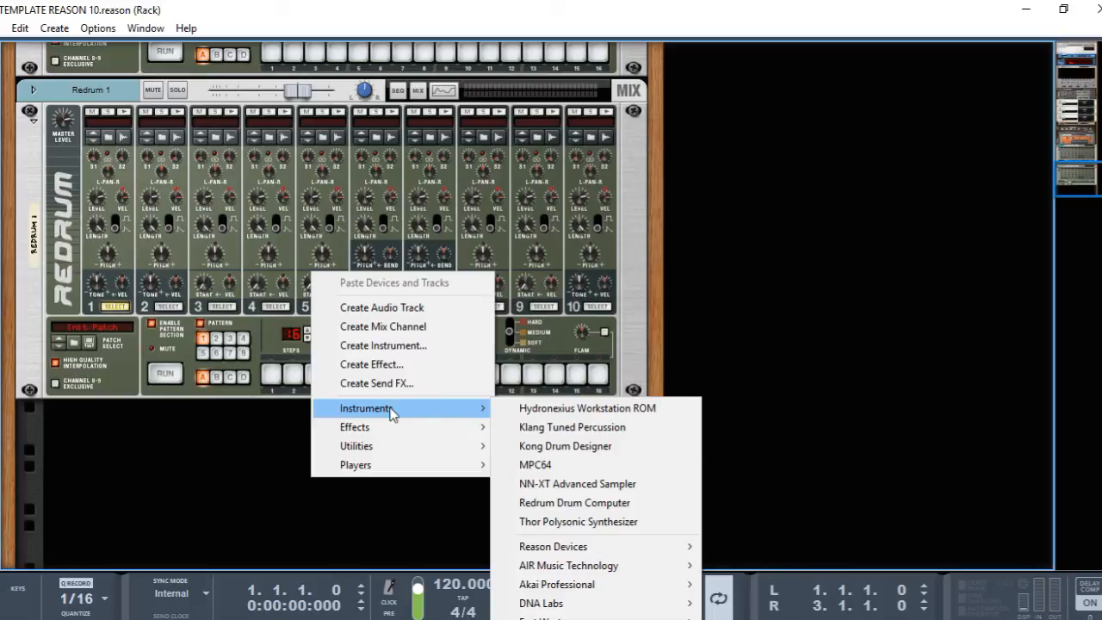
left_click(551, 426)
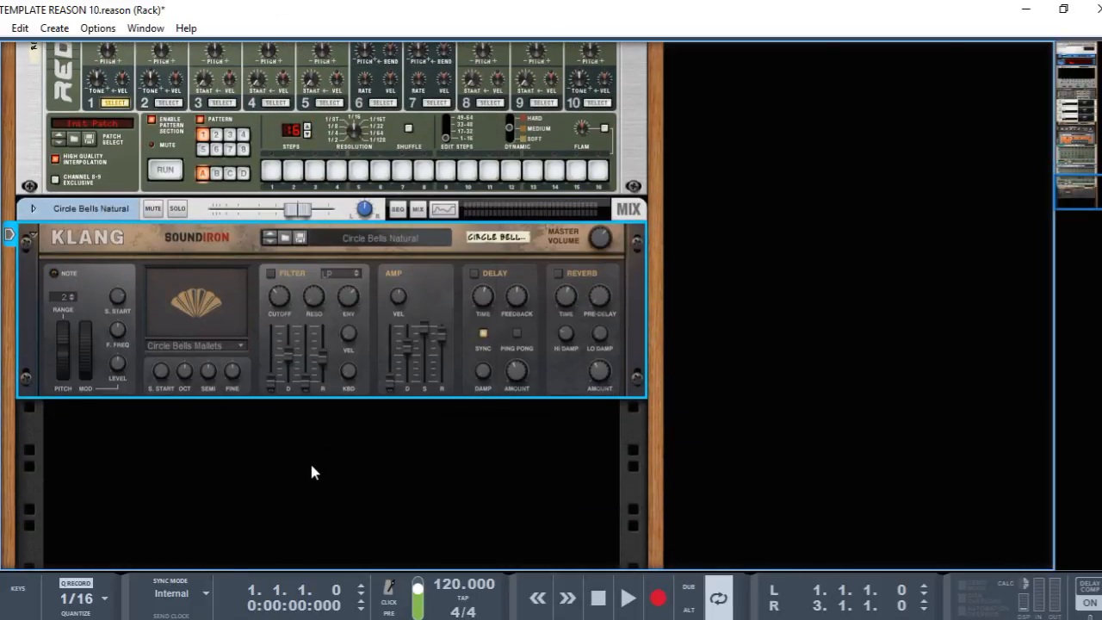
Step: Add an NN-XT Advanced Sampler below the Klang device
right_click(312, 467)
left_click(273, 473)
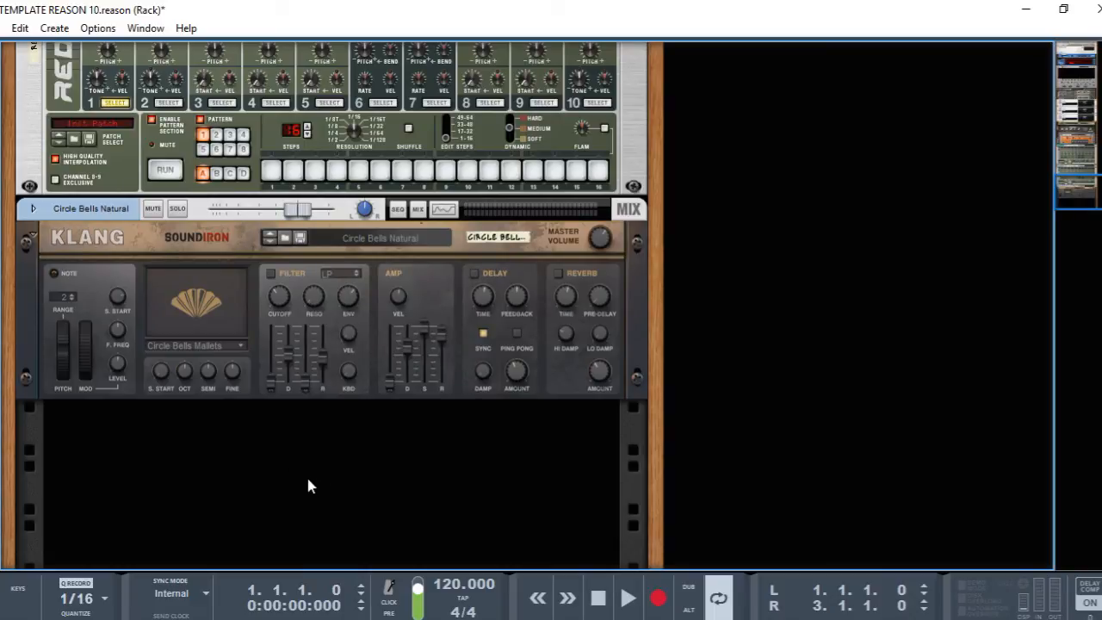
right_click(308, 477)
mouse_move(409, 410)
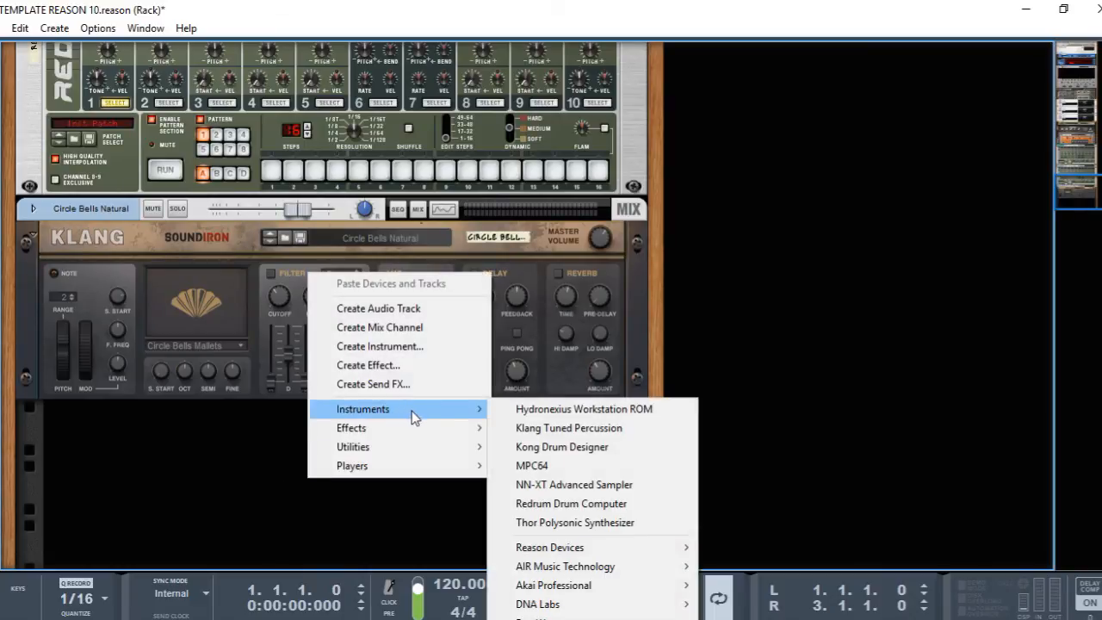
left_click_drag(533, 416, 526, 484)
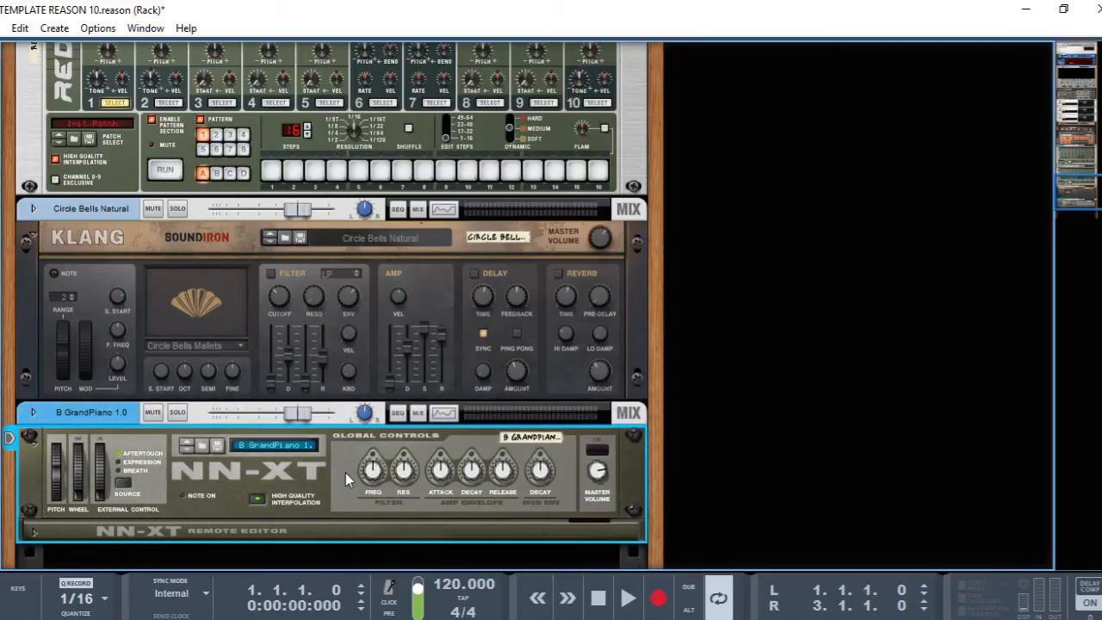
Step: Add a Hydronexius Workstation ROM instrument below the NN-XT
scroll(344, 479, "down", 3)
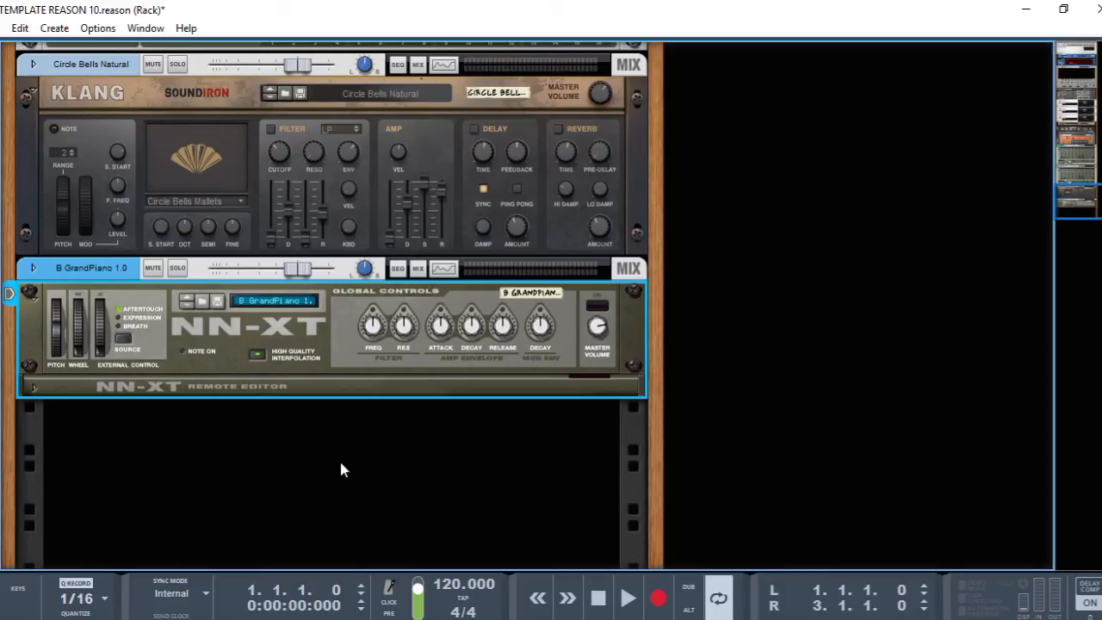
right_click(341, 463)
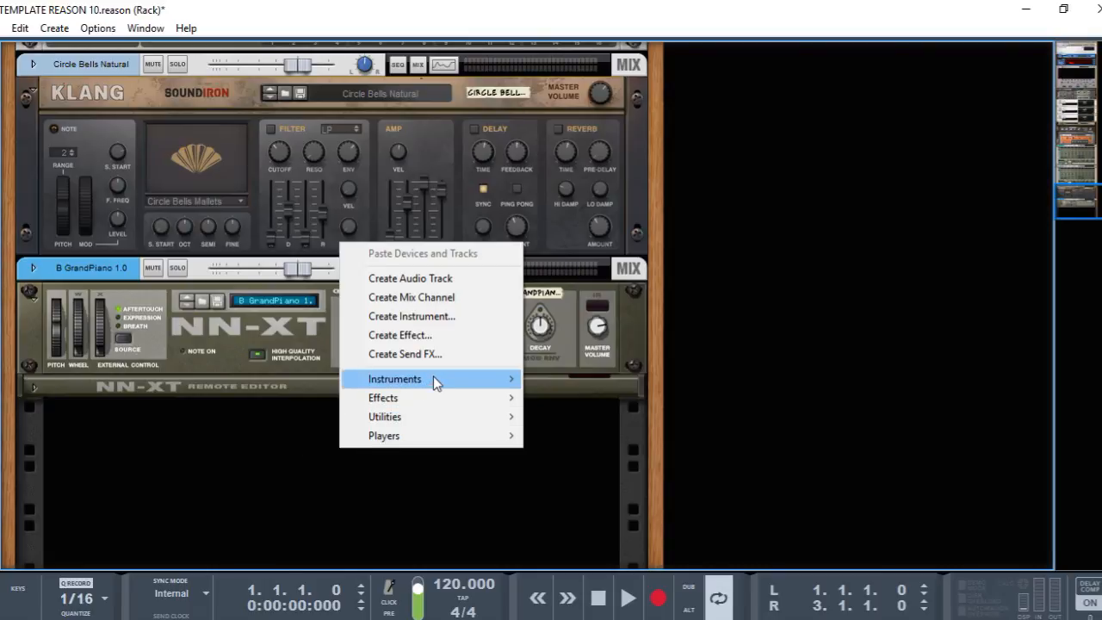
mouse_move(440, 380)
left_click(556, 381)
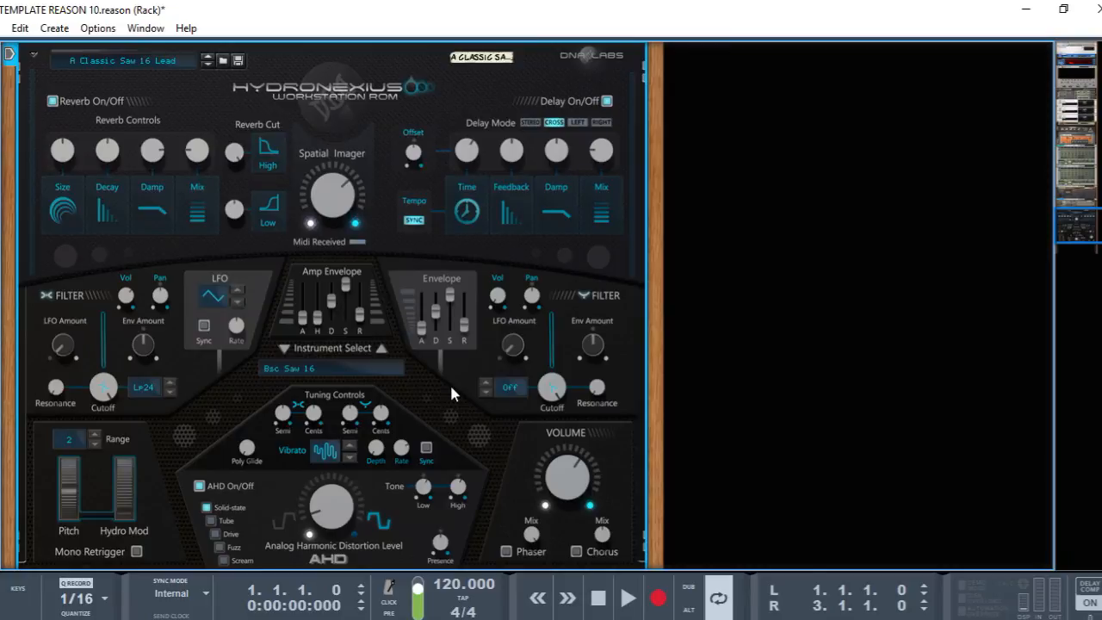
scroll(418, 414, "down", 3)
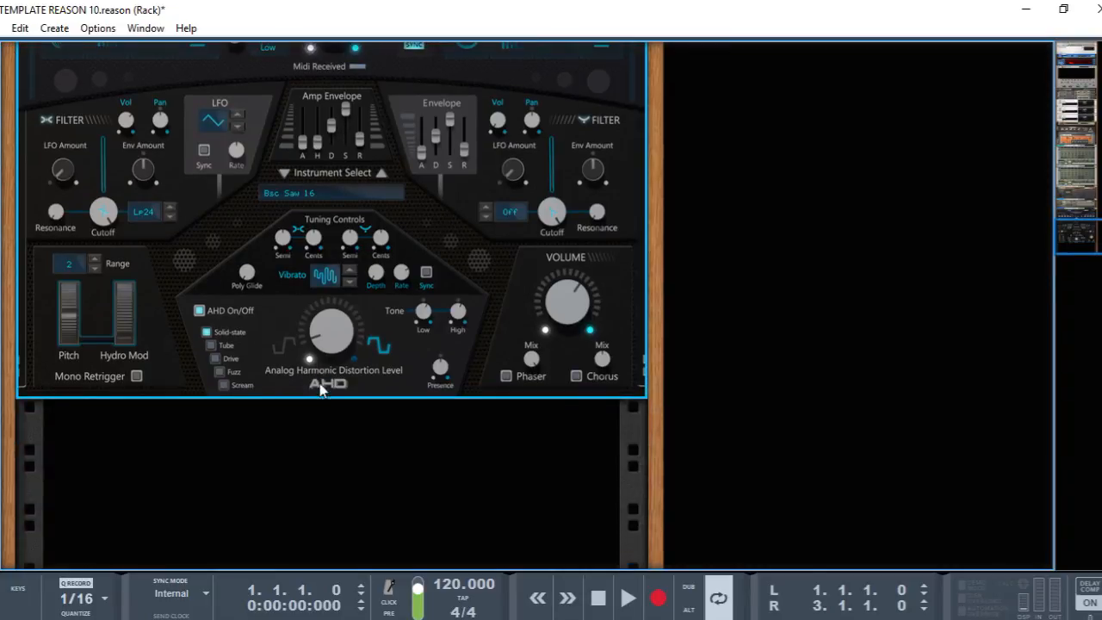
Step: Review the added instruments, and look through the Drum Supply, Factory Sounds and Orkester Sounds libraries in the browser
scroll(327, 412, "up", 15)
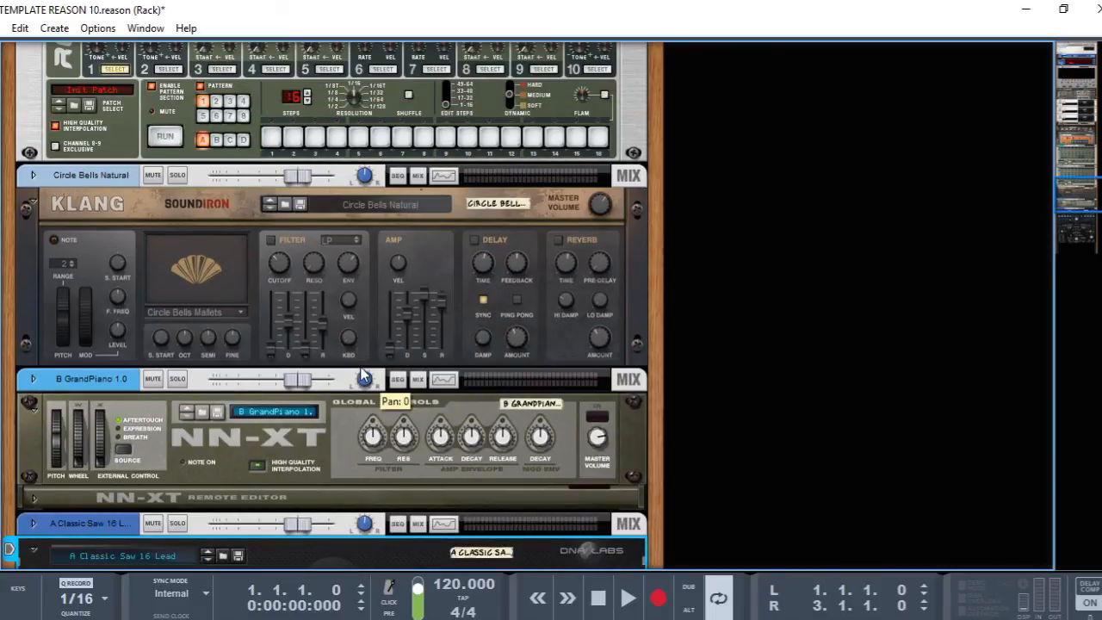
scroll(362, 377, "up", 1)
scroll(359, 363, "down", 5)
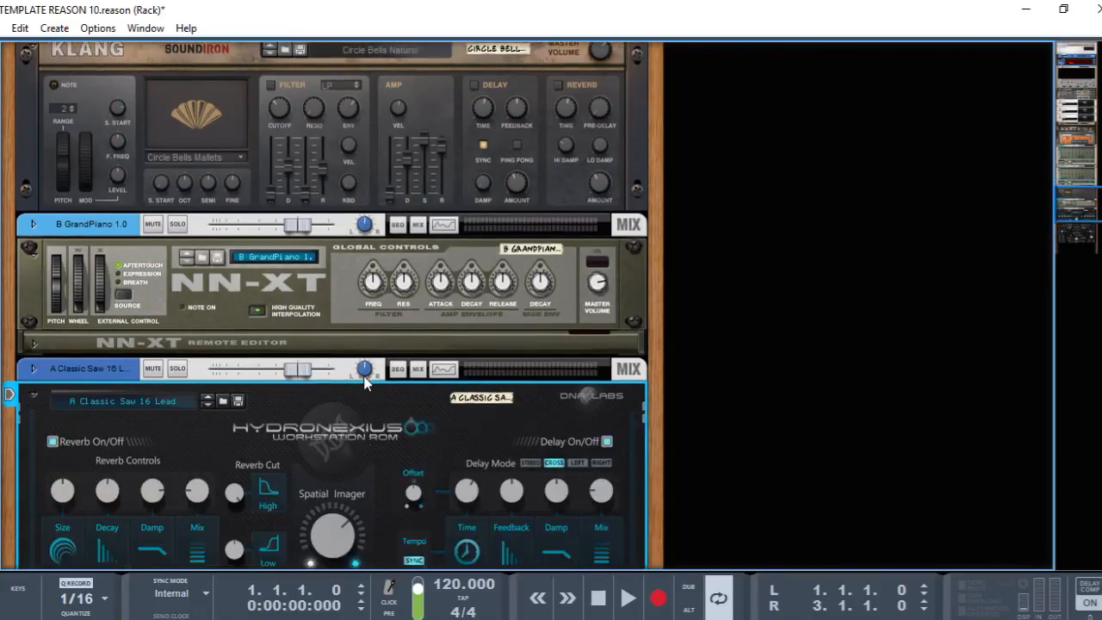
scroll(365, 385, "down", 5)
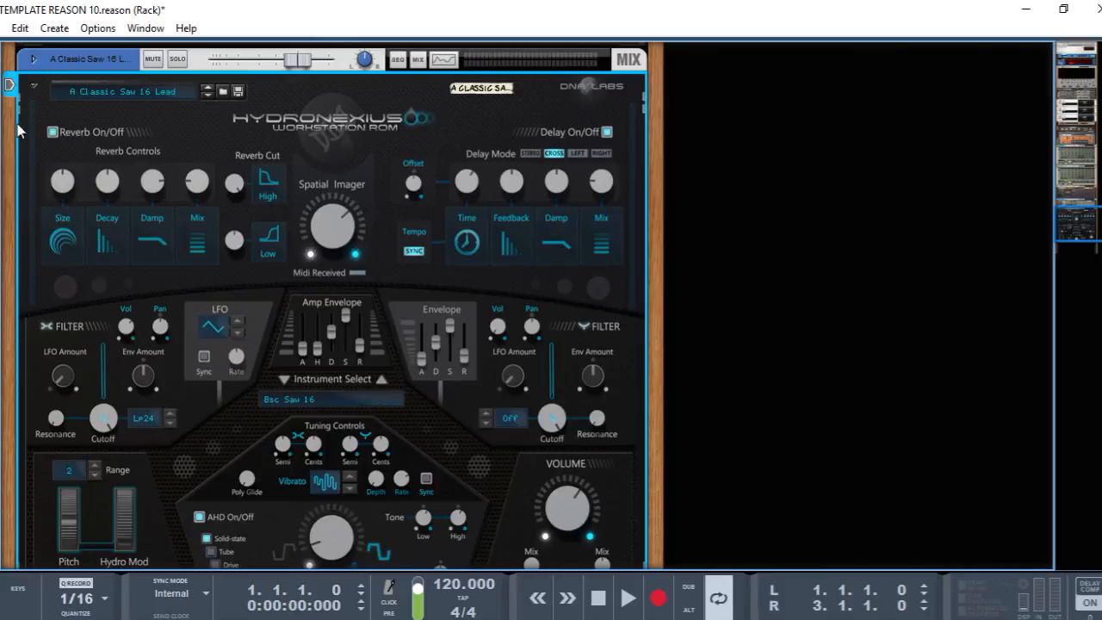
left_click(1, 60)
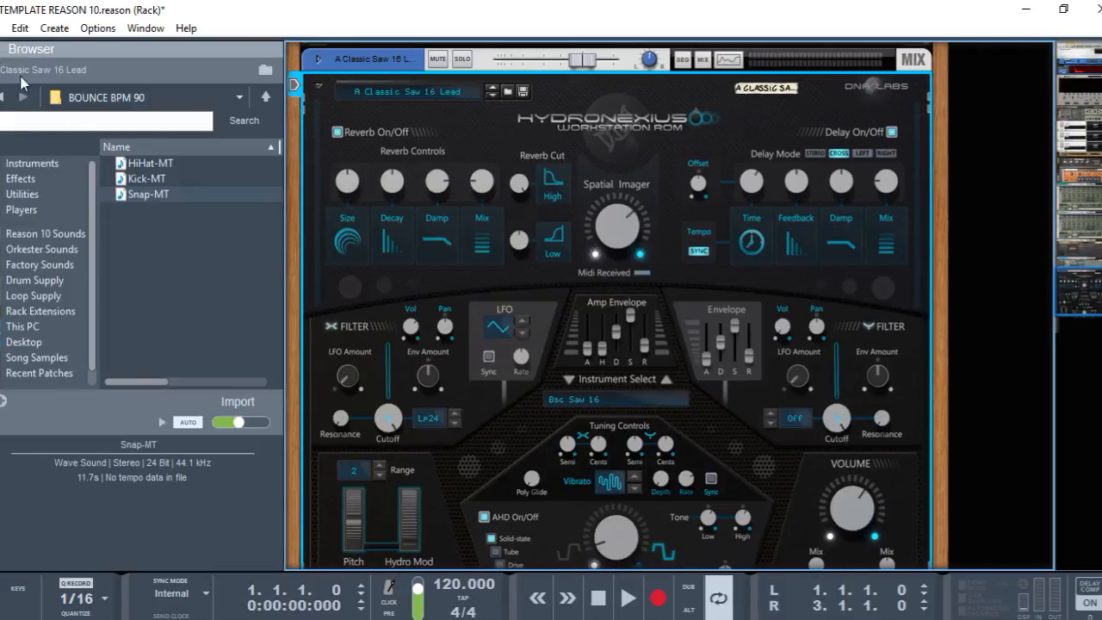
left_click(32, 315)
left_click(26, 284)
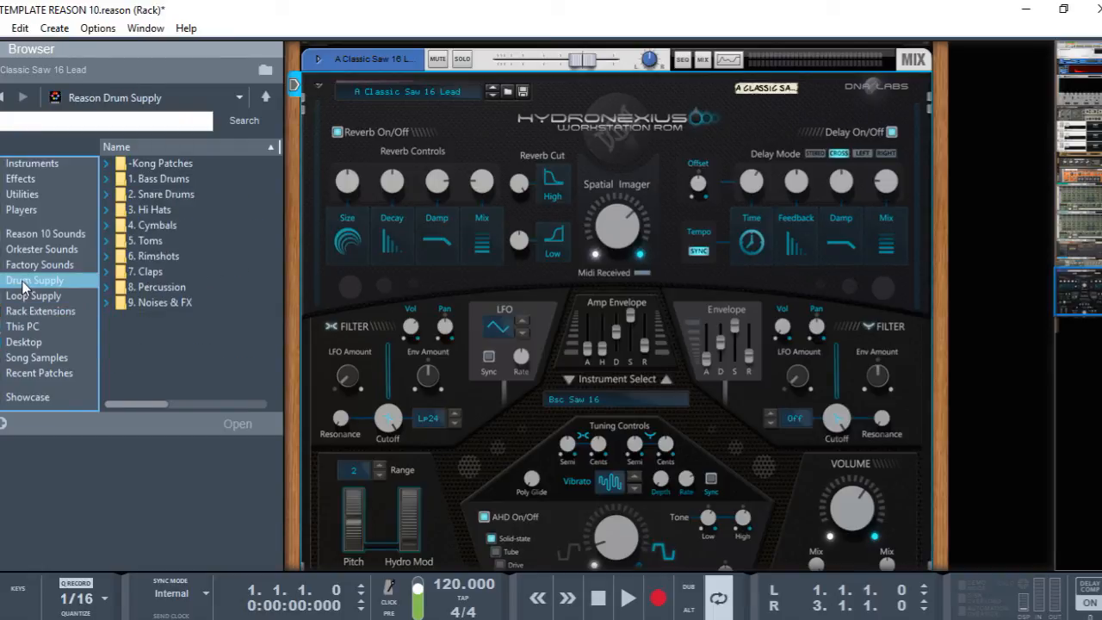
left_click(28, 265)
left_click(34, 250)
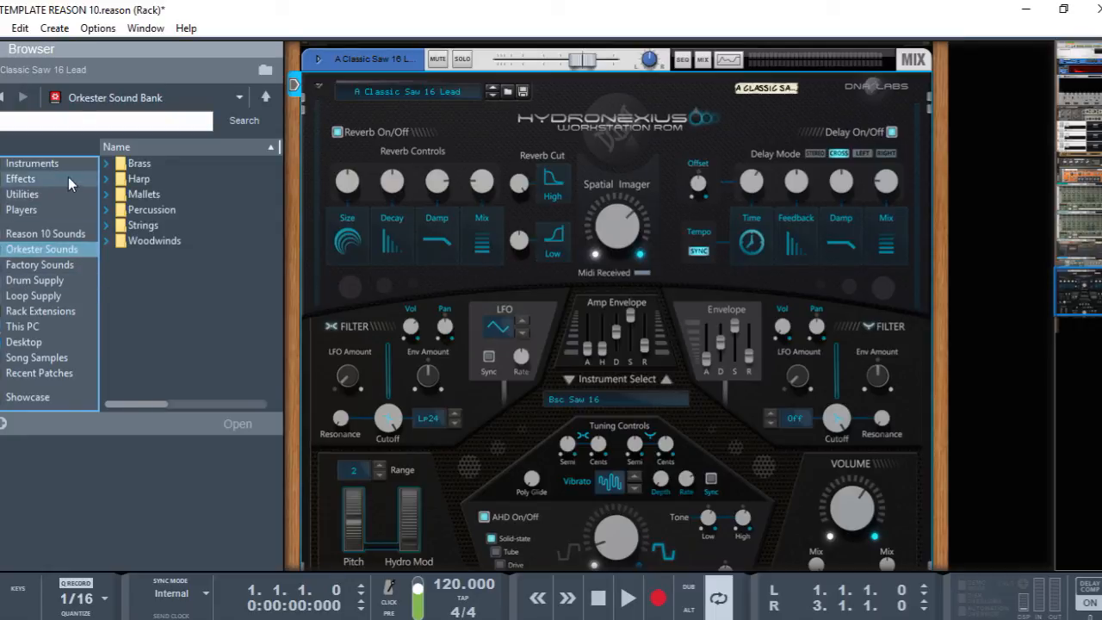
left_click(0, 50)
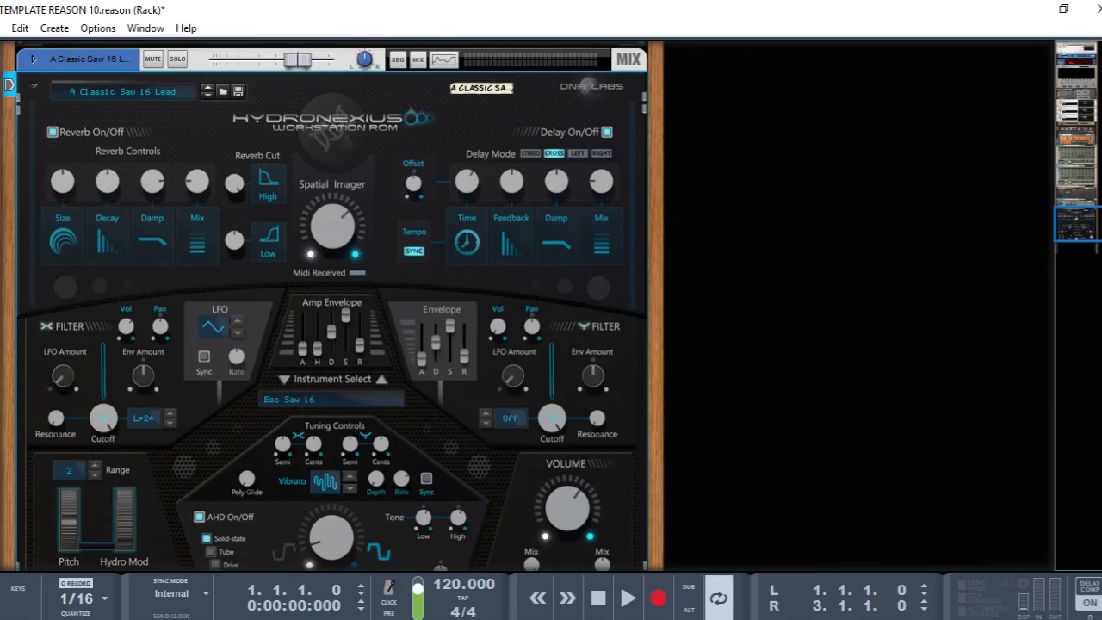
Step: Undo the additions of the Hydronexius, NN-XT and Klang instruments
scroll(470, 375, "down", 4)
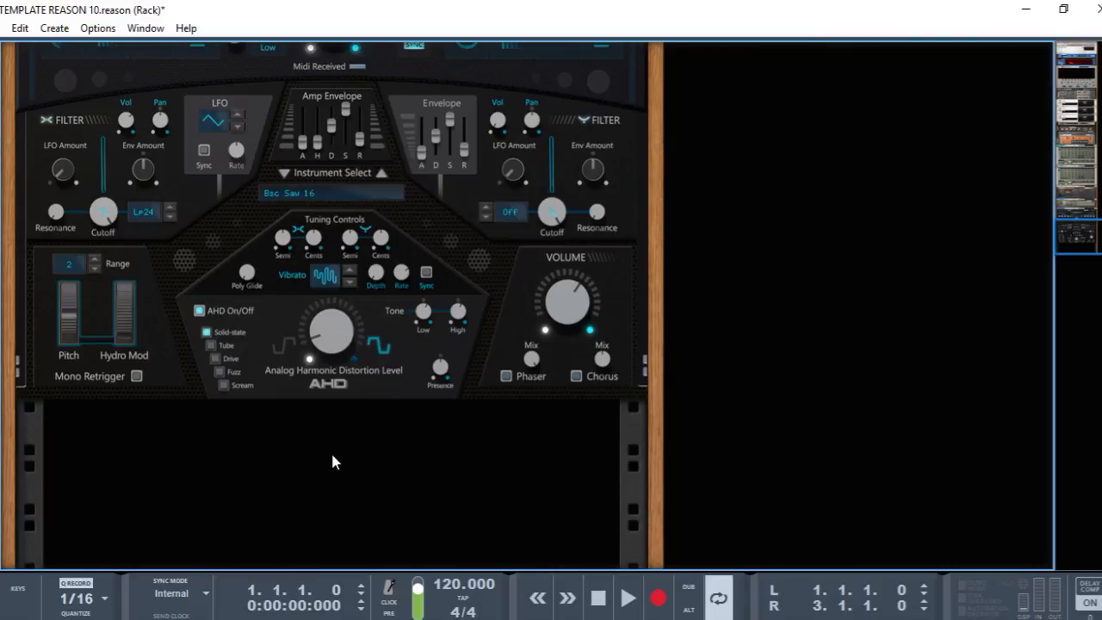
scroll(362, 458, "up", 6)
scroll(401, 452, "up", 4)
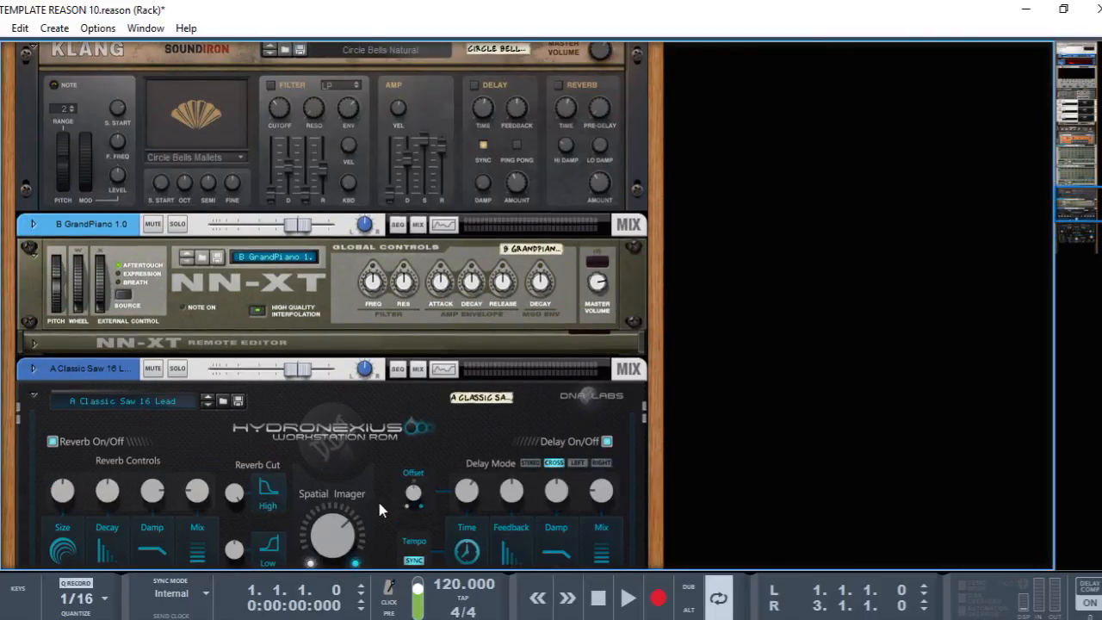
key("ctrl+z")
key("ctrl+z")
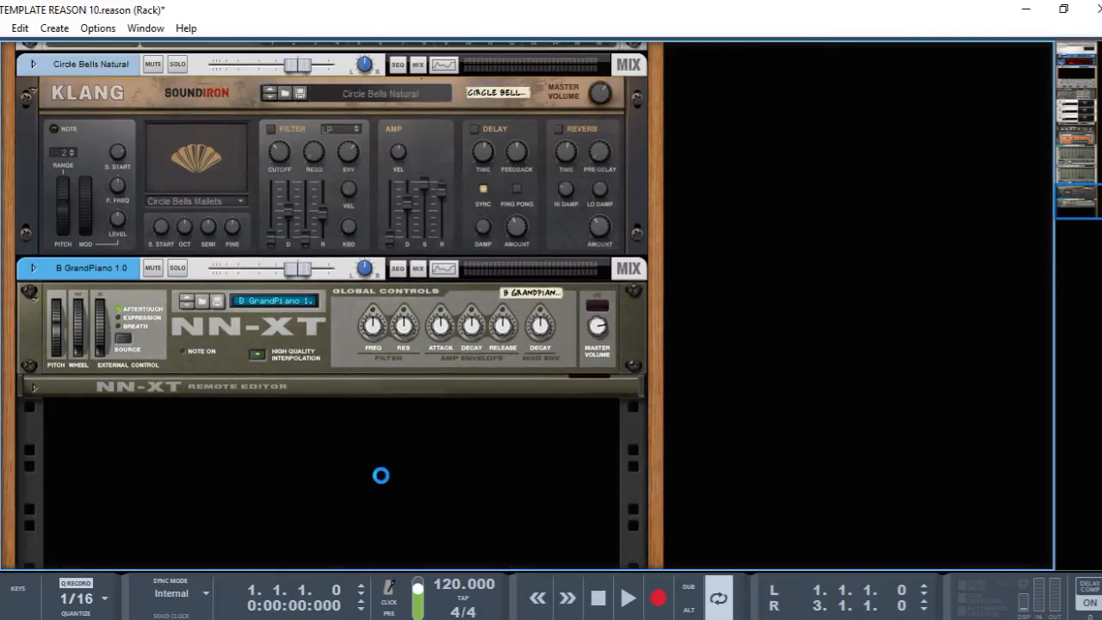
key("ctrl+z")
Step: Review the send effects in the rack, and examine the Redrum channels and effect returns in the mixer
scroll(373, 456, "up", 5)
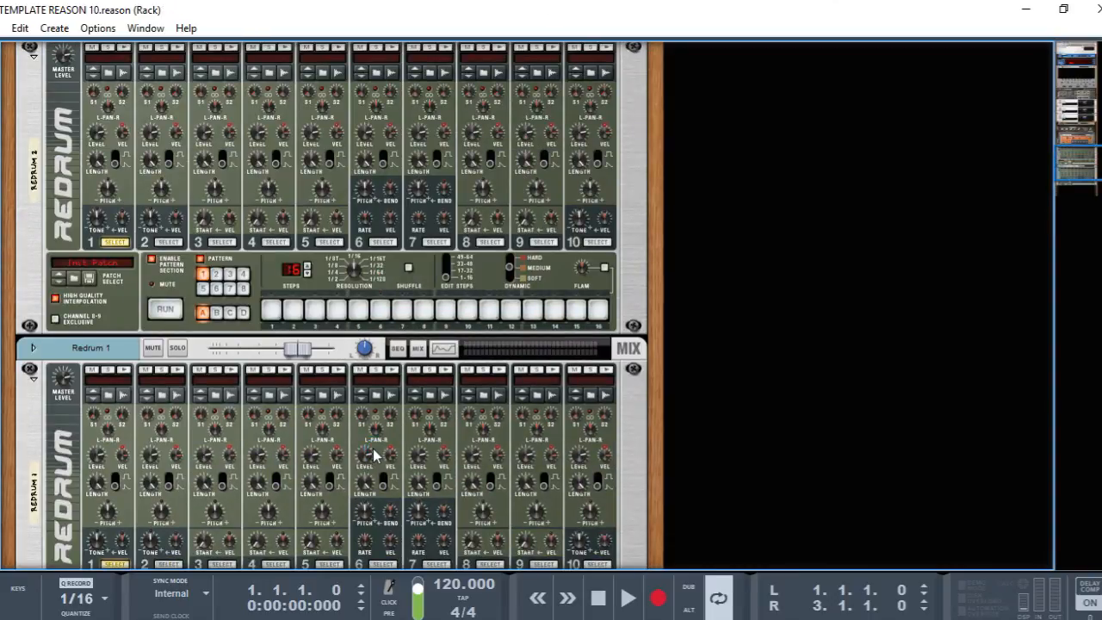
scroll(374, 455, "up", 8)
scroll(350, 469, "up", 7)
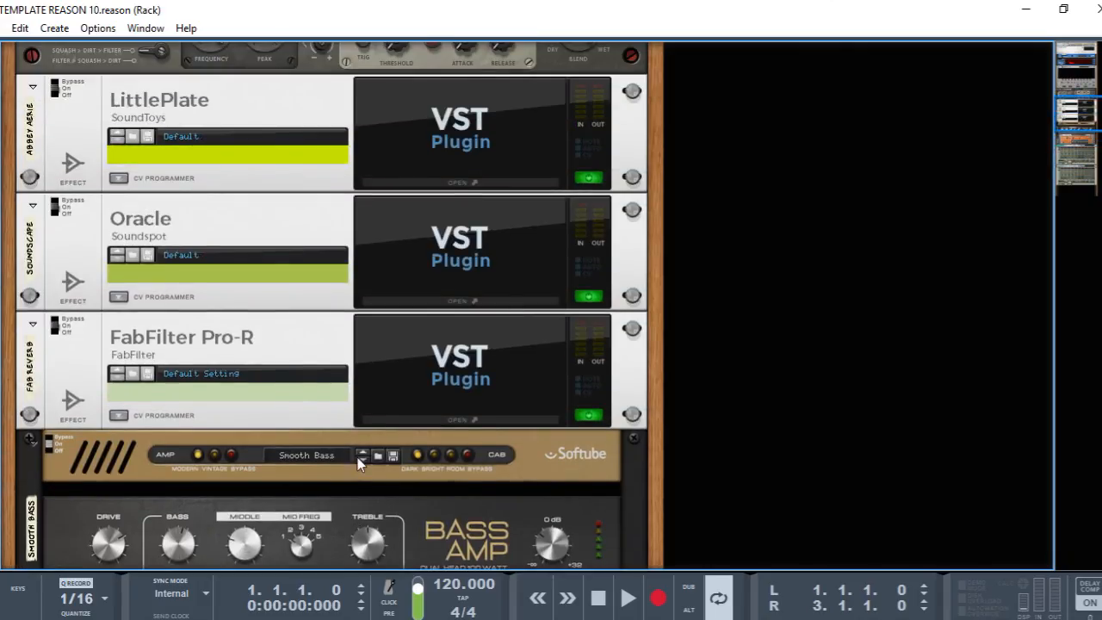
scroll(358, 457, "up", 9)
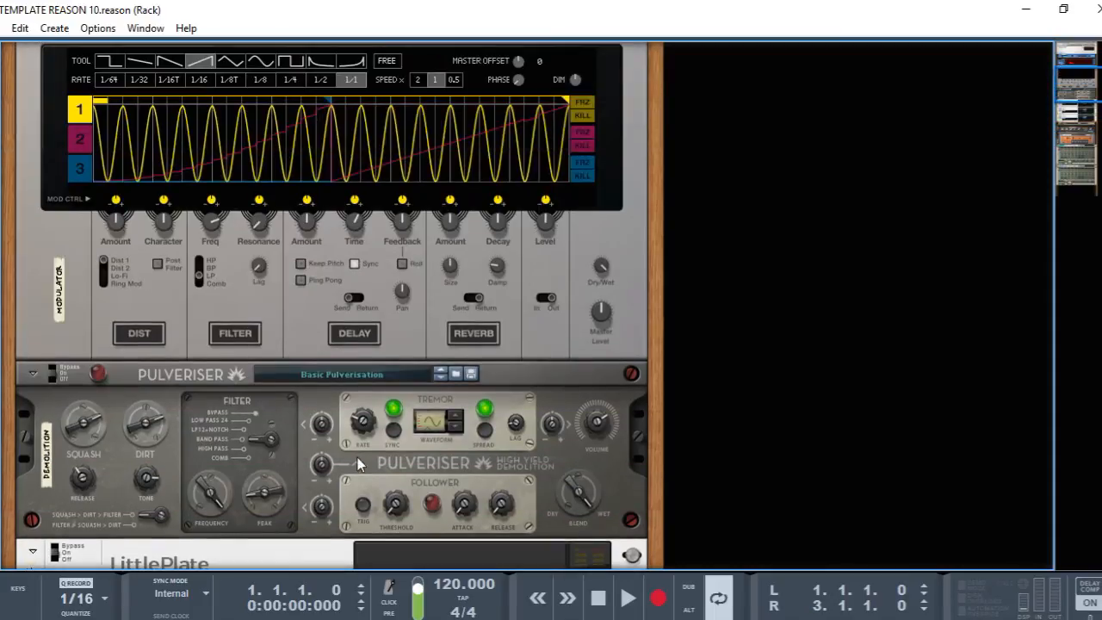
scroll(358, 457, "up", 6)
scroll(358, 457, "up", 3)
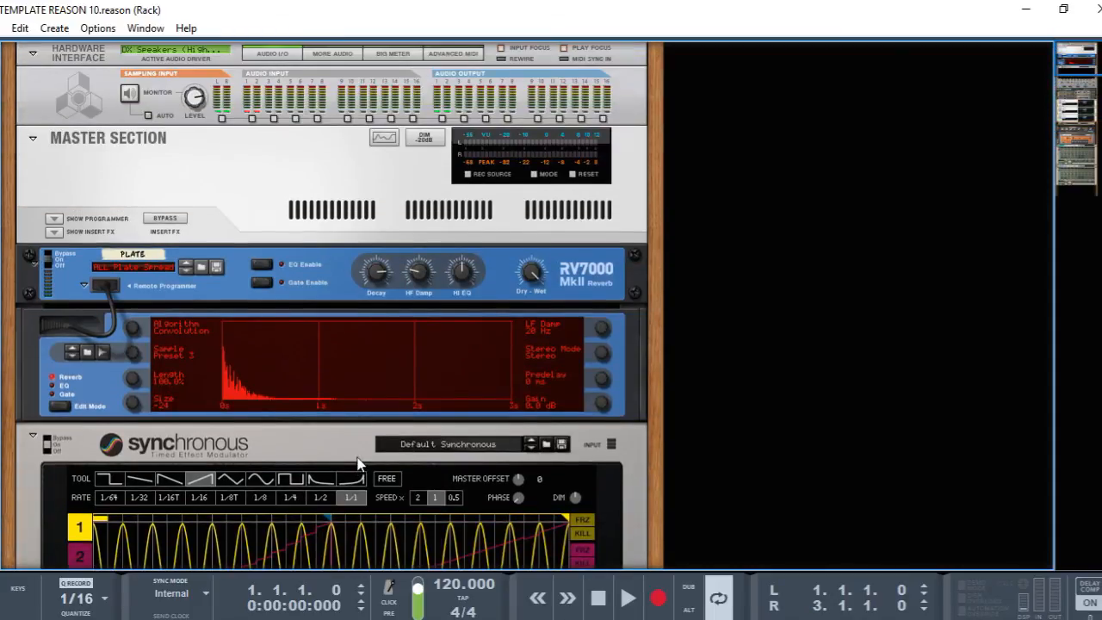
key("F5")
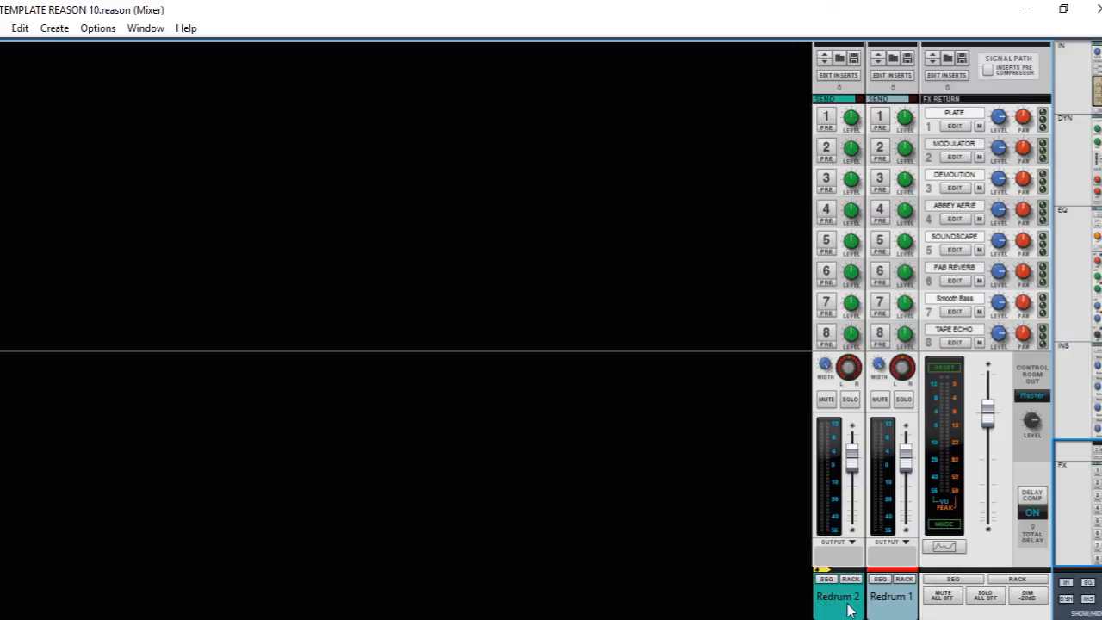
left_click(894, 602)
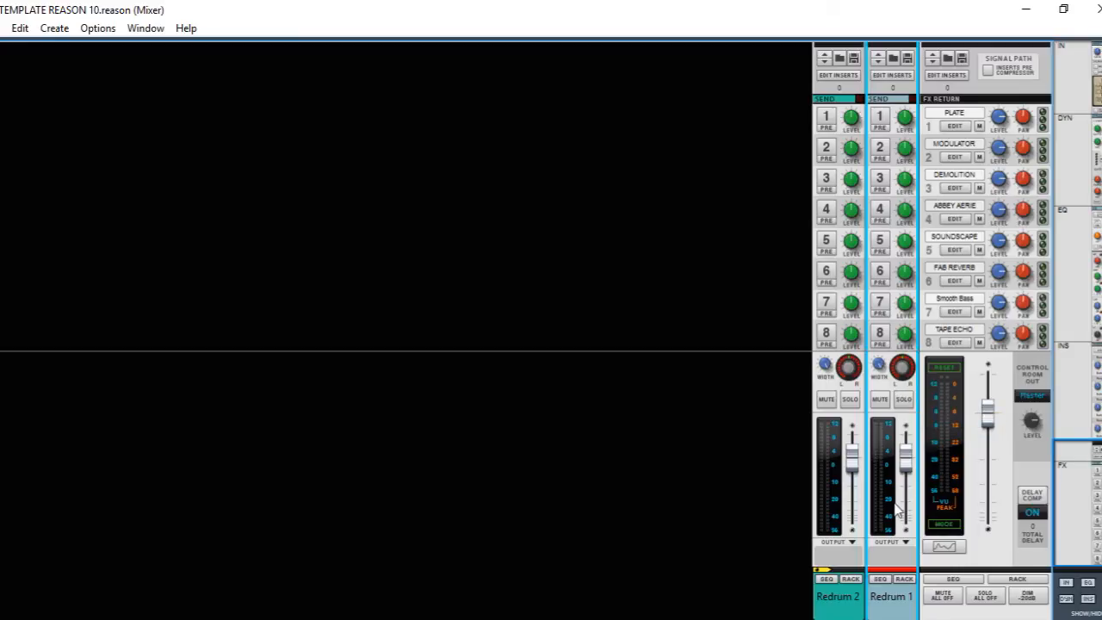
Step: Show the sequencer and move the Redrum 1 track above the Redrum 2 track
mouse_move(617, 619)
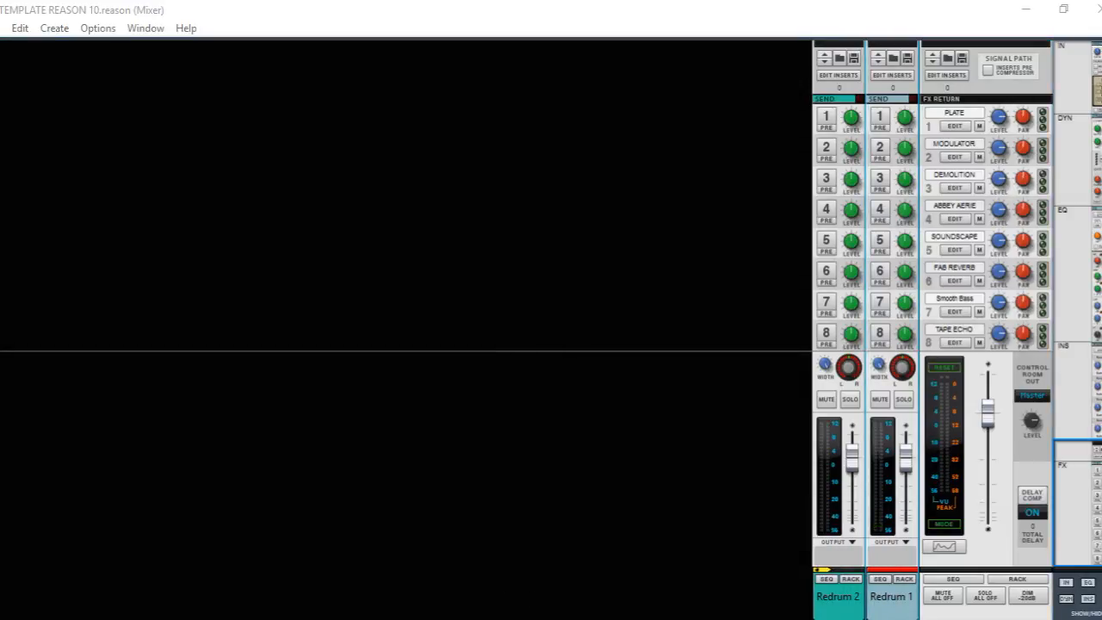
left_click(440, 554)
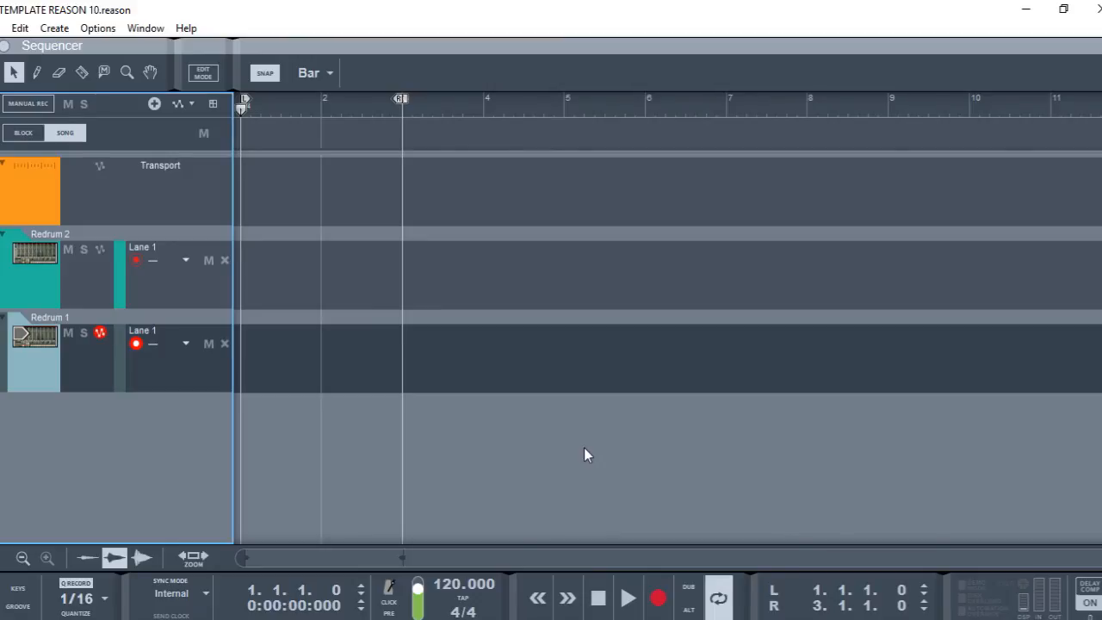
left_click(21, 291)
left_click(43, 372)
left_click_drag(7, 374, 17, 249)
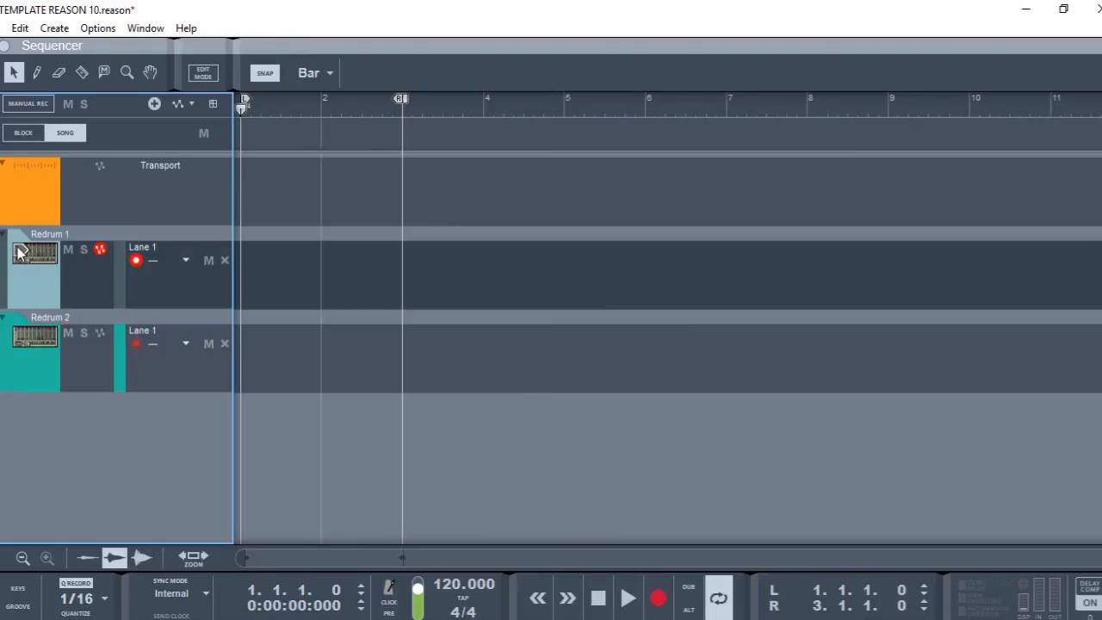